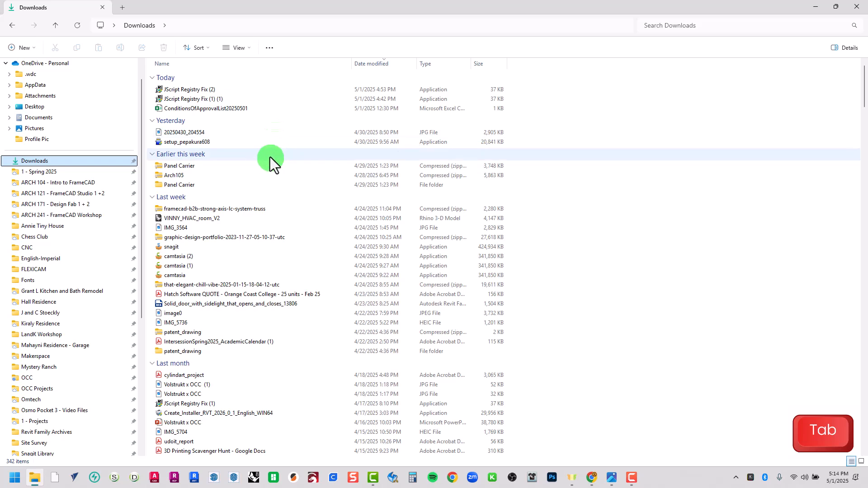
Open the photo 20250430_204554 from the Downloads folder and view it in a maximized window.
double_click(263, 134)
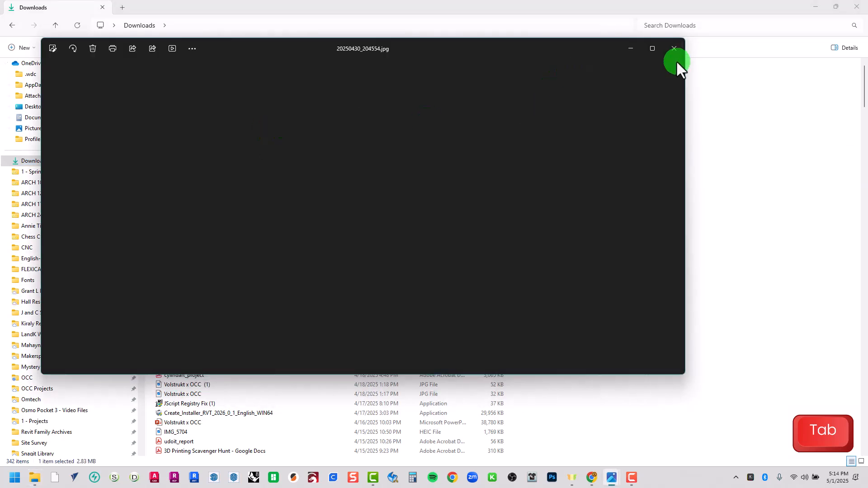
left_click(655, 48)
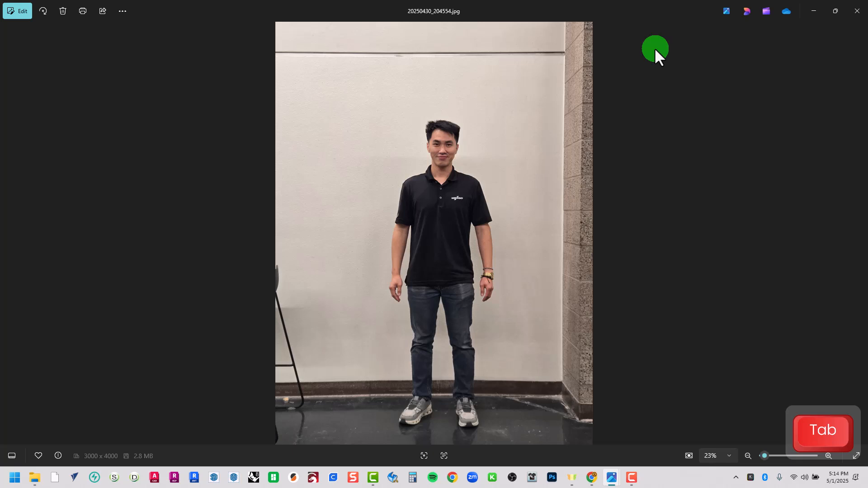
Launch Rhino 8 with the Small Objects - Inches template and maximize its window.
left_click(253, 481)
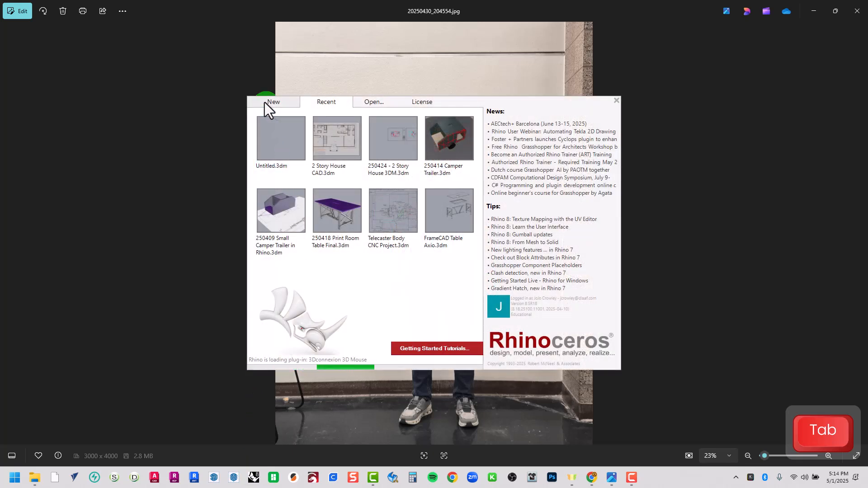
left_click(277, 104)
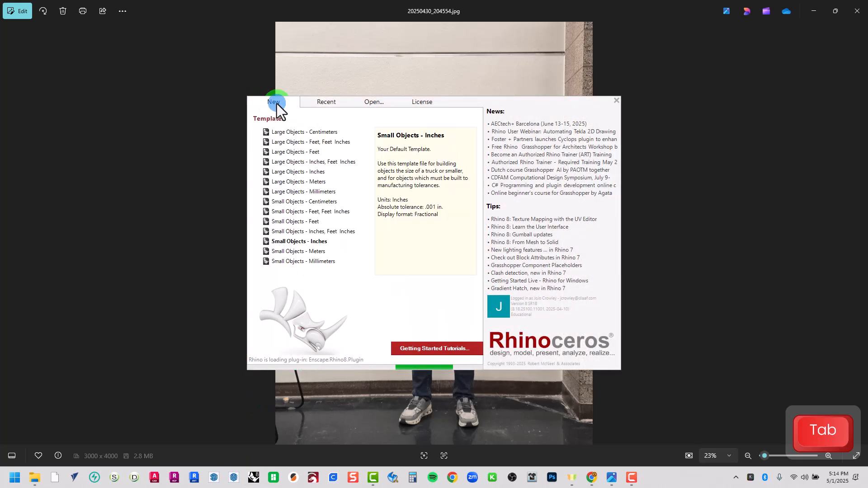
left_click(312, 243)
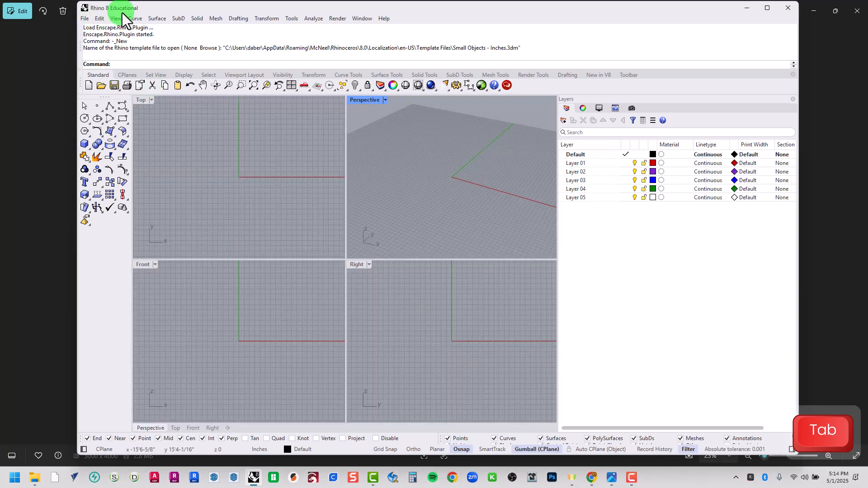
double_click(155, 8)
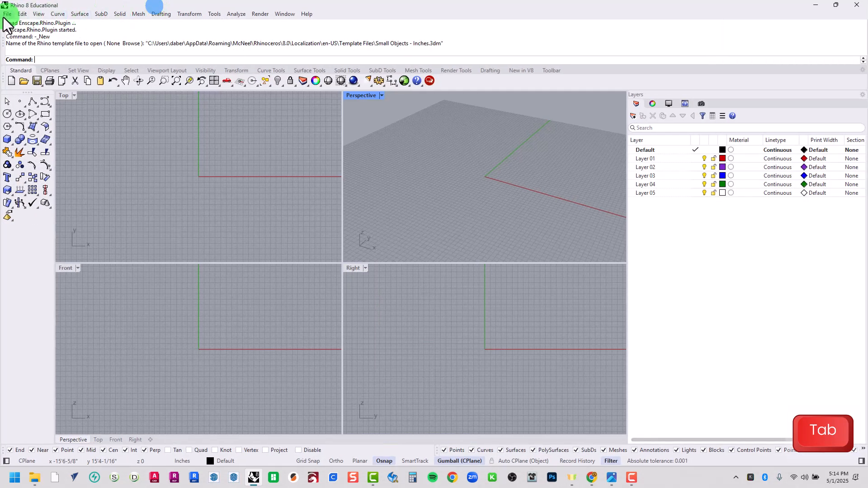
Create a new file based on the Small Objects - Inches template.
left_click(8, 15)
left_click(11, 25)
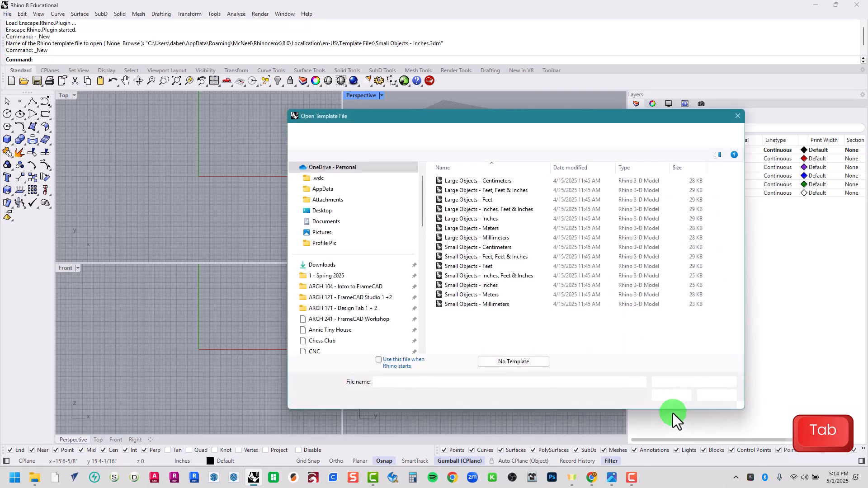
left_click(509, 327)
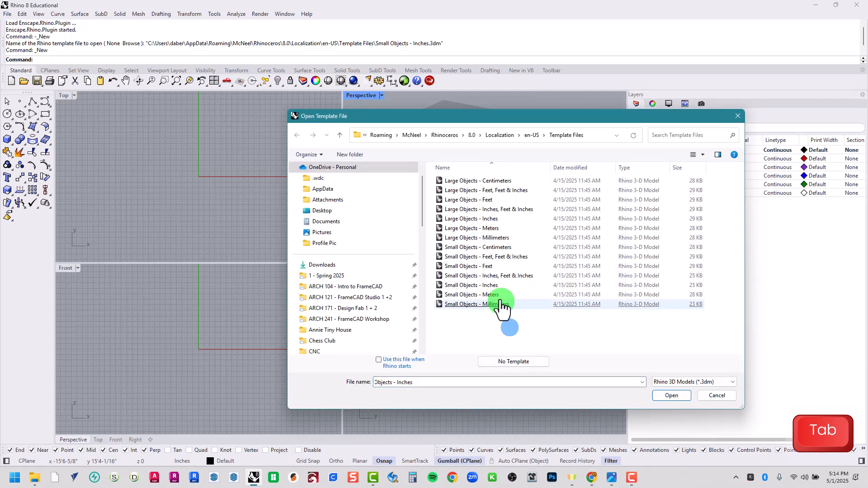
left_click(495, 276)
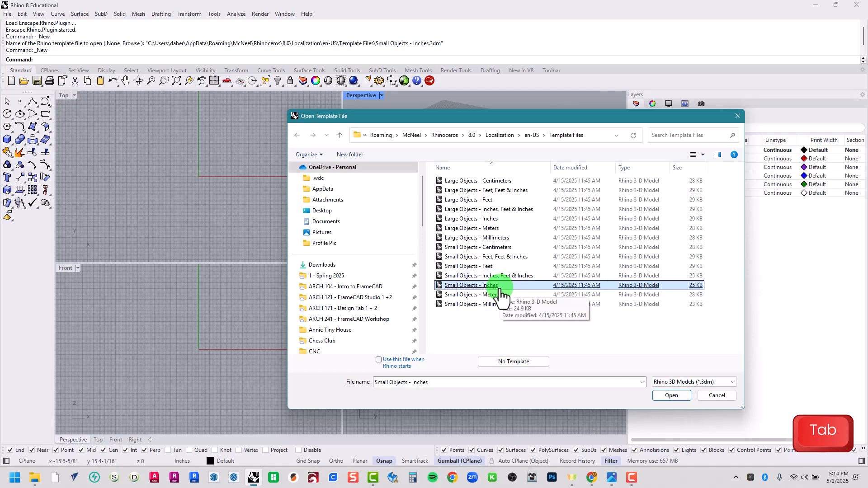
double_click(497, 286)
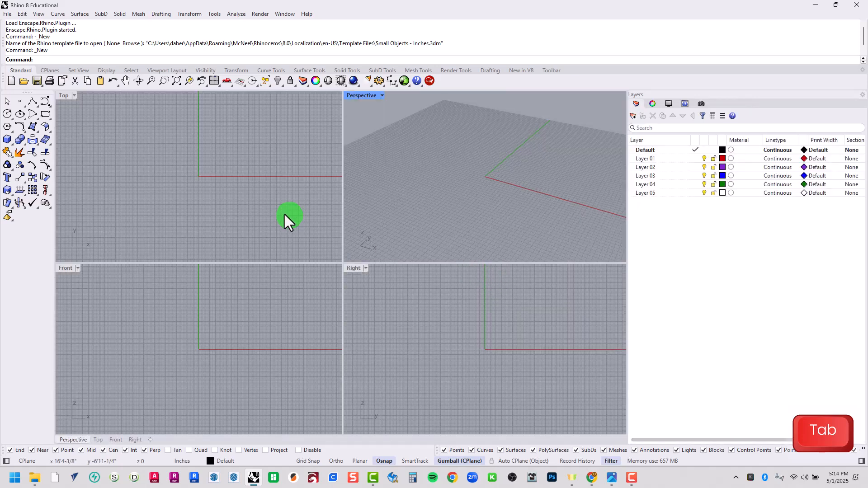
Maximize the Front viewport and load the image 20250430_204554 with the Picture command.
left_click(251, 191)
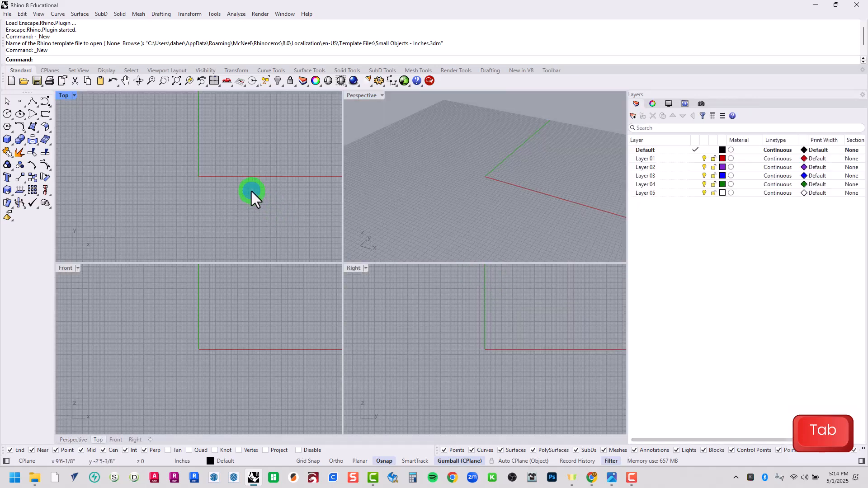
double_click(65, 268)
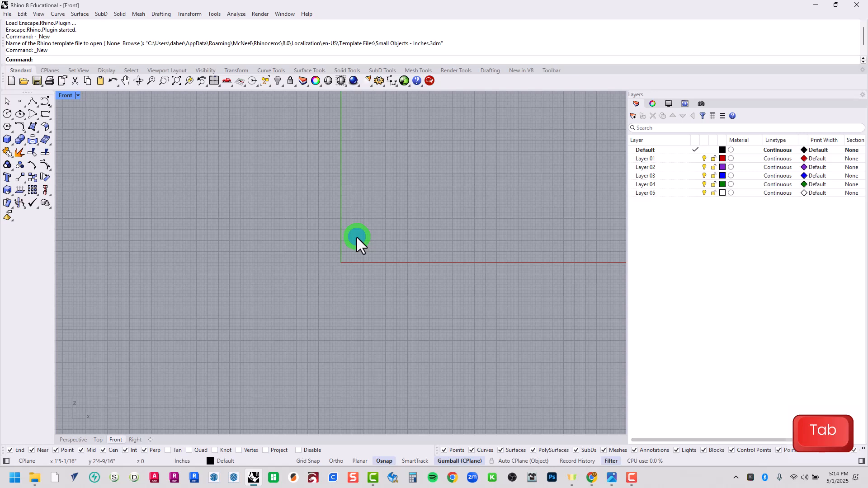
type("picture")
key("space")
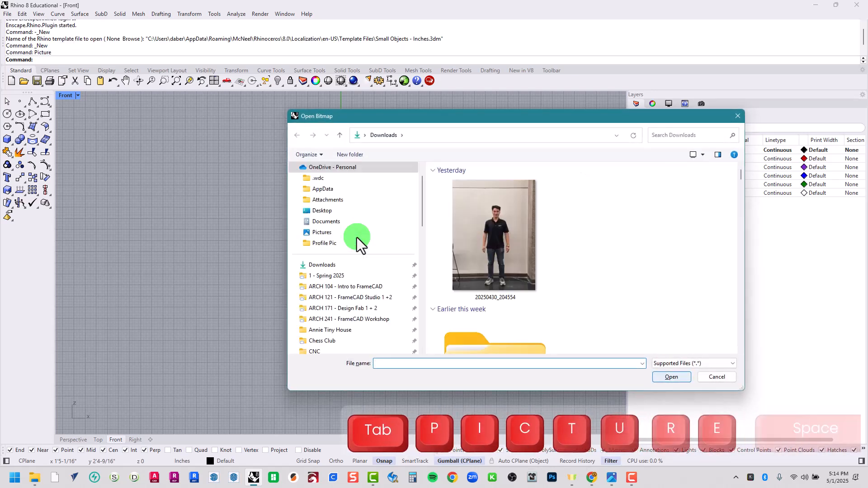
double_click(490, 271)
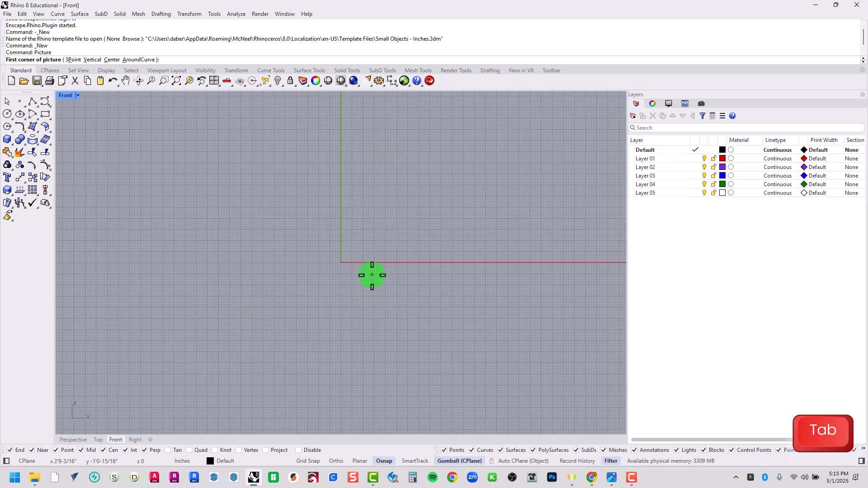
Place the picture with its first corner at the origin (0) and size it to about 49 feet wide.
type("0")
key("Return")
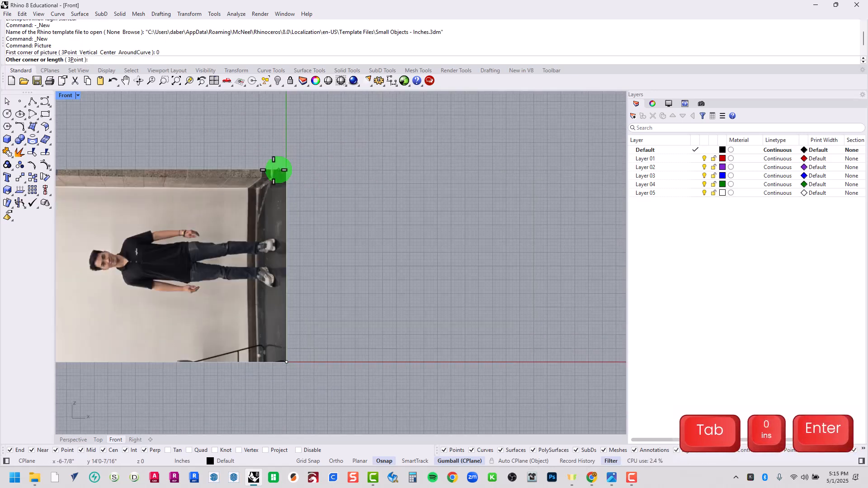
scroll(294, 165, "down", 5)
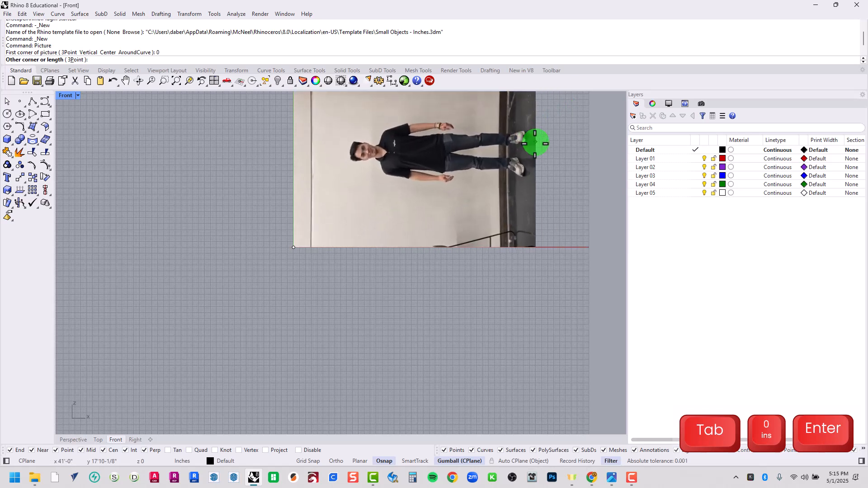
scroll(535, 143, "up", 5)
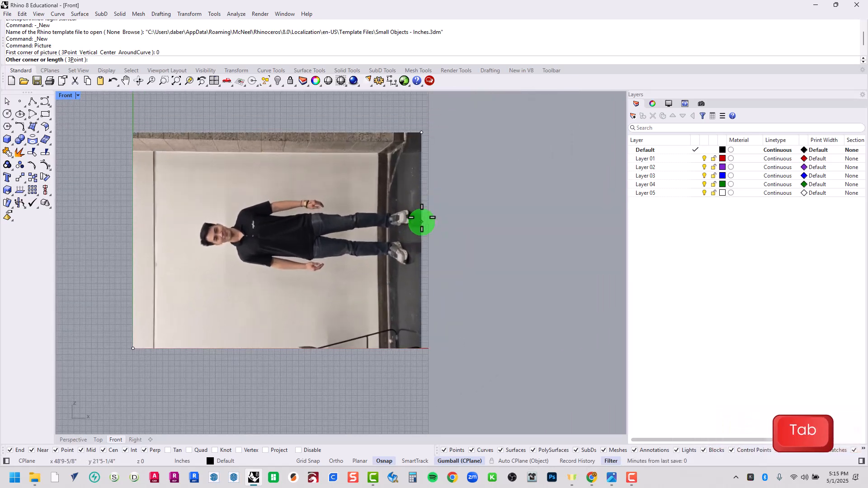
left_click(421, 221)
scroll(582, 287, "down", 2)
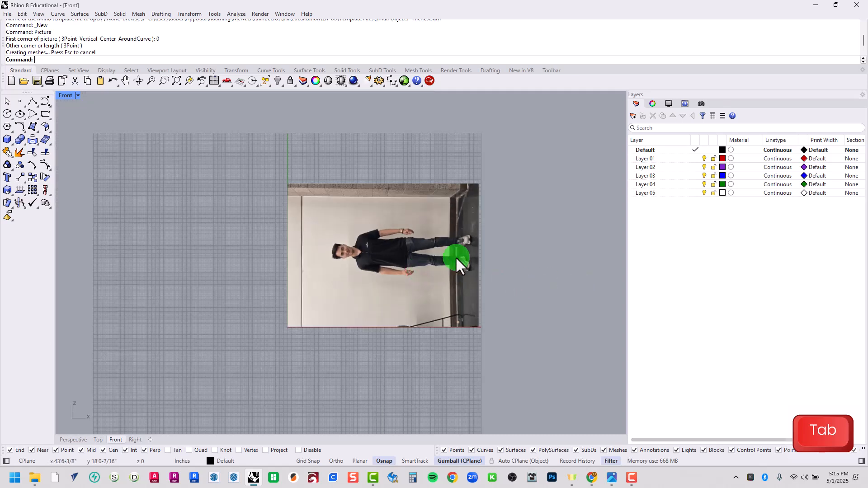
Rotate the picture 90 degrees clockwise about its lower-right corner with Ortho on, standing the person upright.
left_click(376, 250)
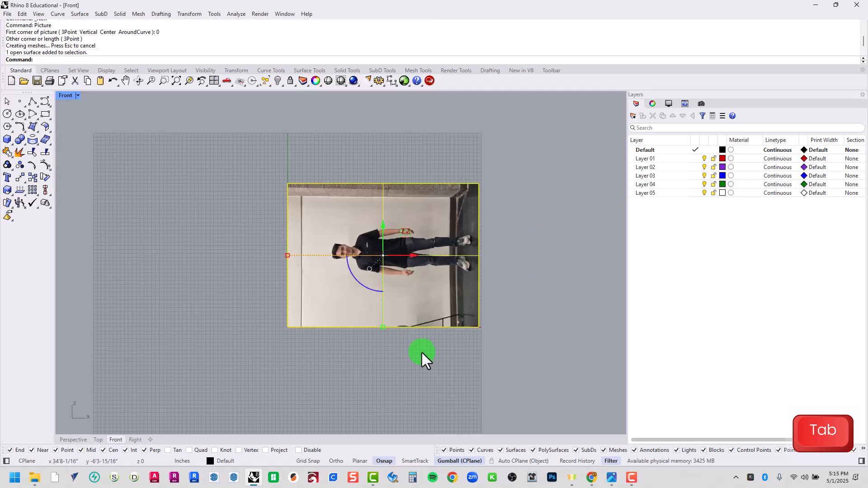
type("roa")
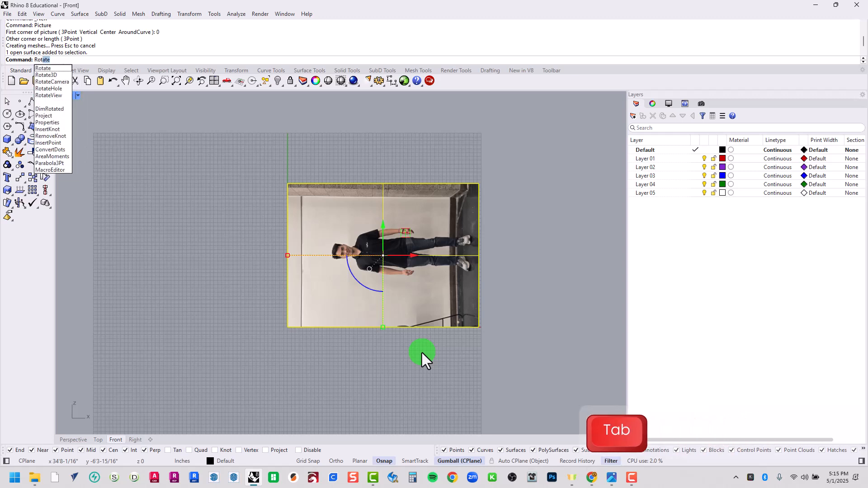
key("BackSpace")
type("t")
key("Return")
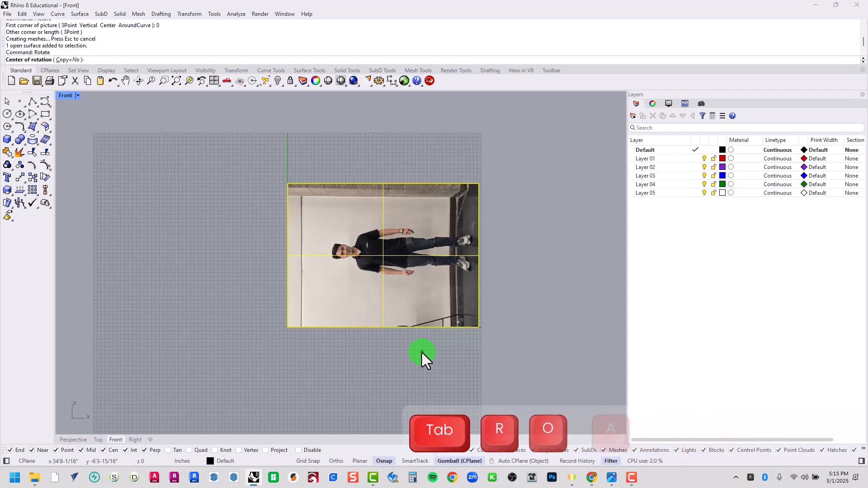
left_click(481, 329)
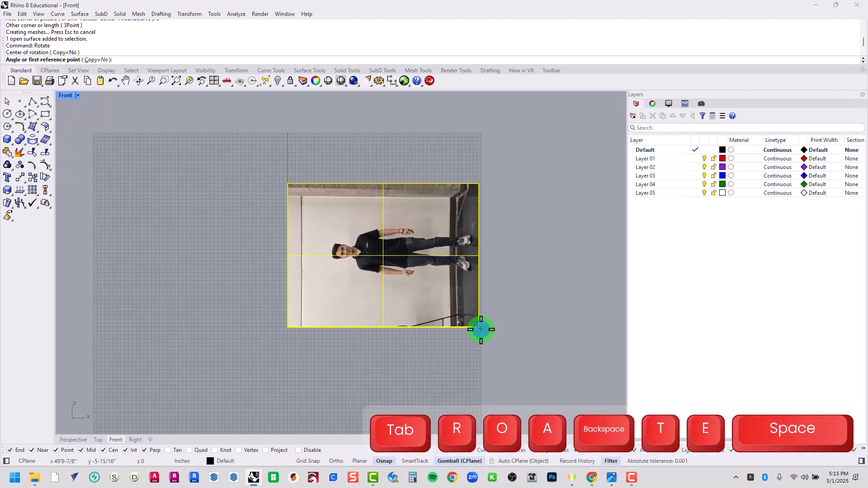
left_click(287, 326)
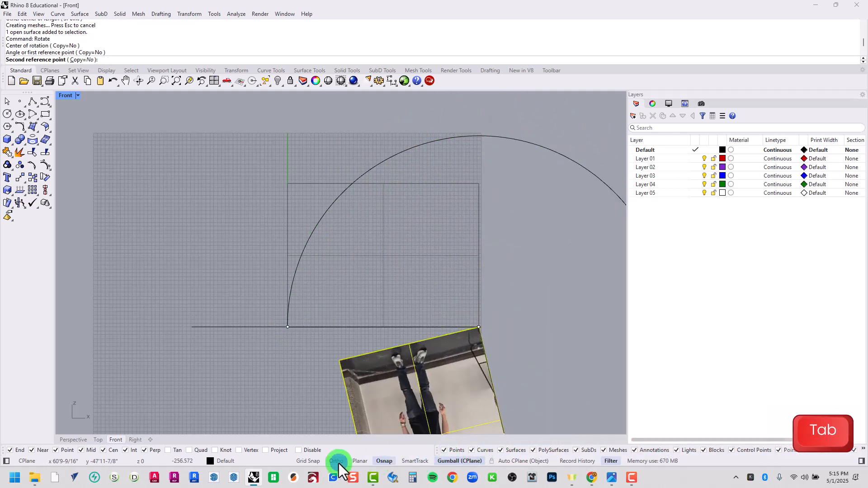
left_click(336, 461)
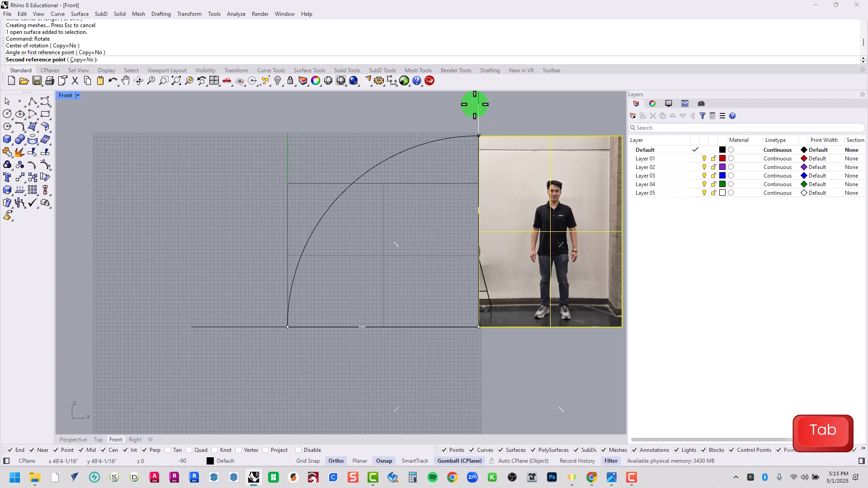
left_click(479, 106)
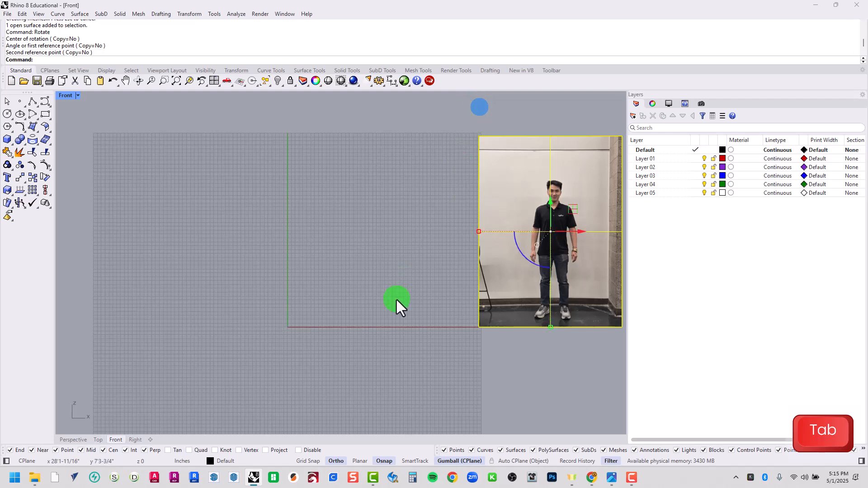
Move the picture from its lower-left corner to the origin (0) and zoom all viewports to the selection.
type("move")
key("space")
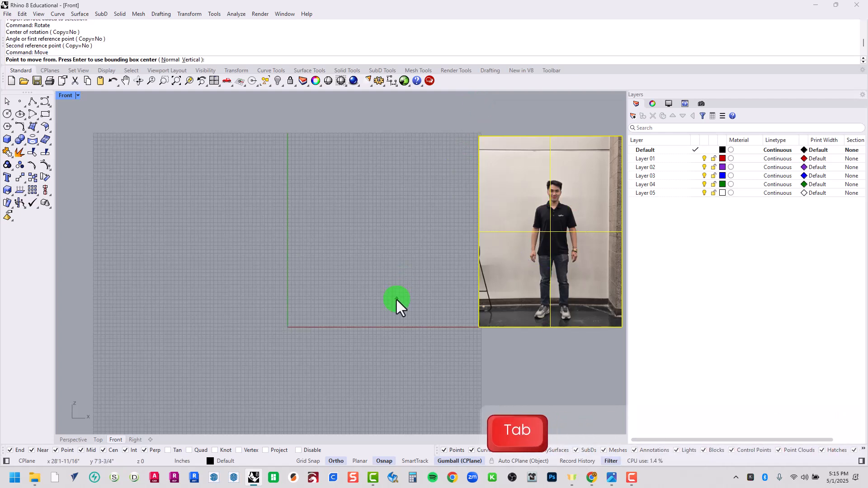
left_click(474, 330)
type("0")
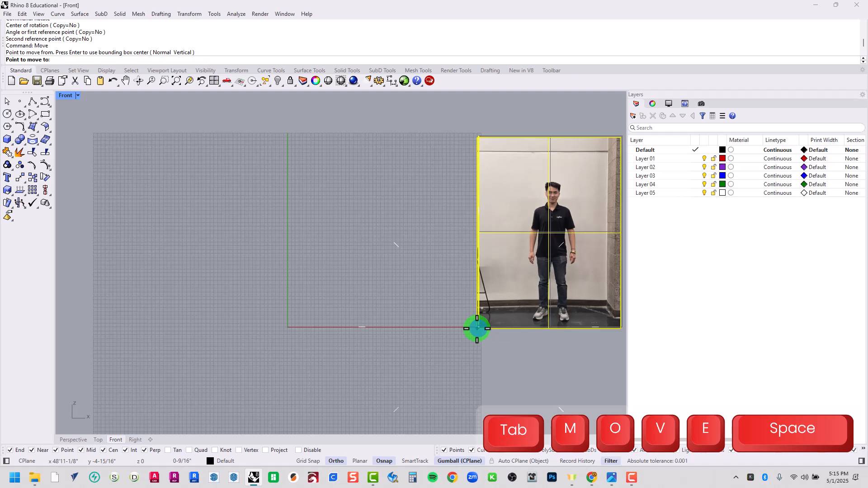
key("Return")
type("ZSA")
key("Return")
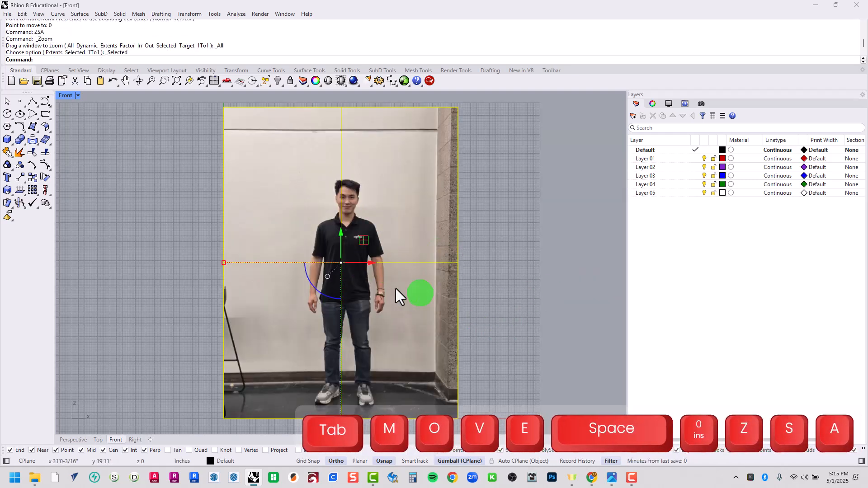
Assign the picture to Layer 01 and rename that layer Photo.
left_click(678, 158)
right_click(676, 157)
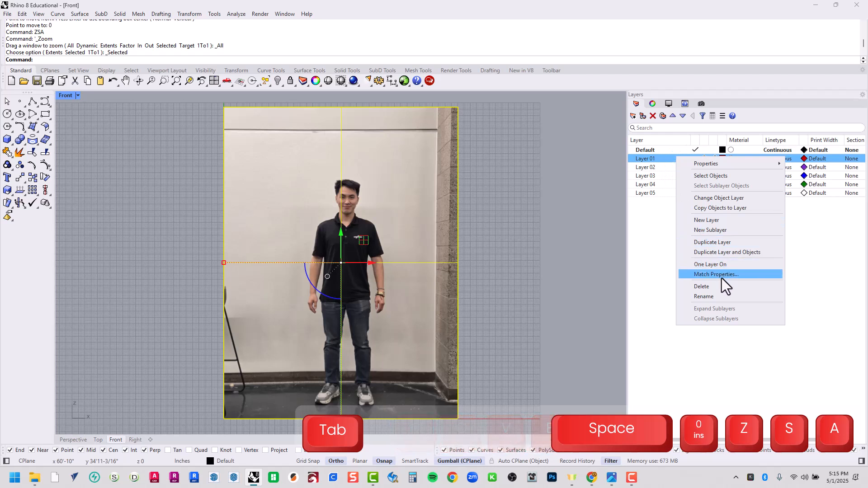
left_click(720, 198)
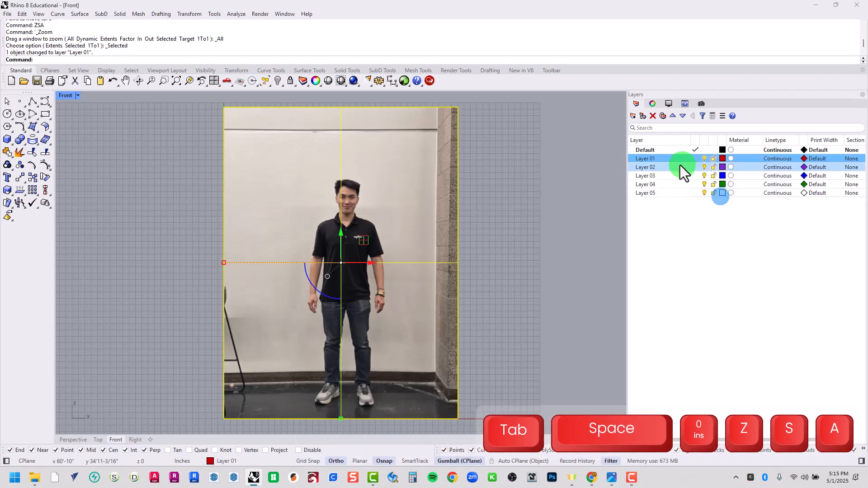
double_click(649, 158)
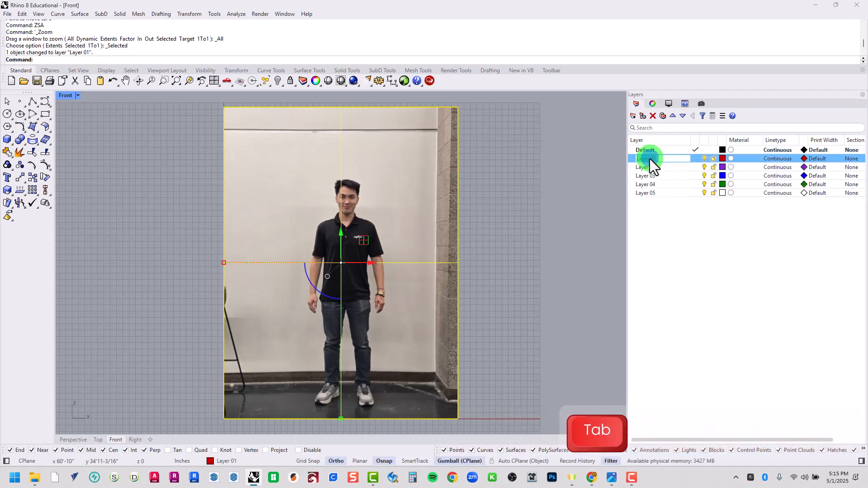
type("P")
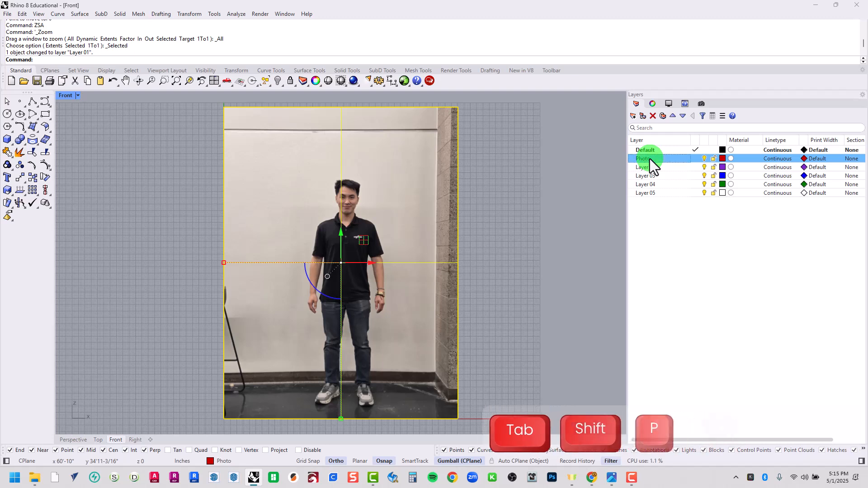
type("hoto")
key("Return")
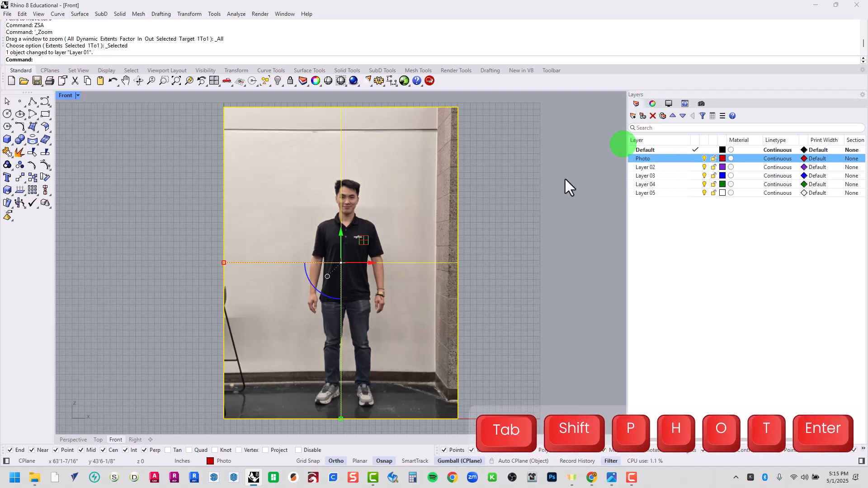
Set the object transparency of the picture's material to 55%, return to the layer list and deselect the picture.
left_click(653, 104)
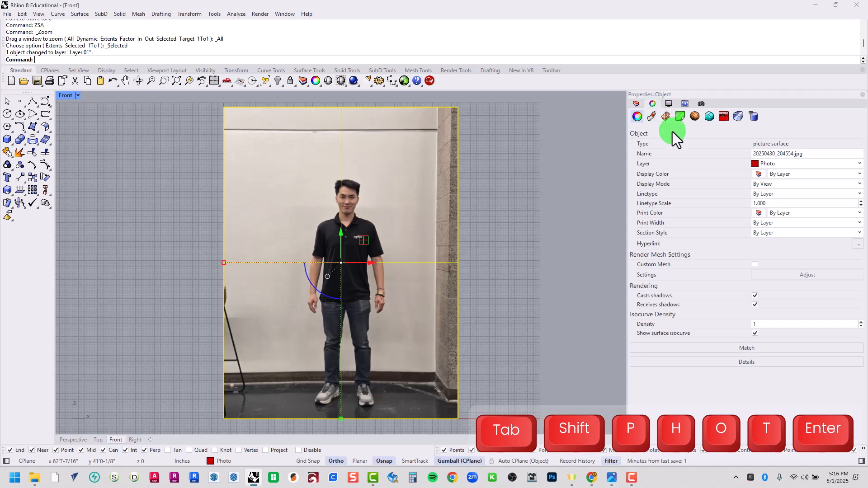
left_click(650, 116)
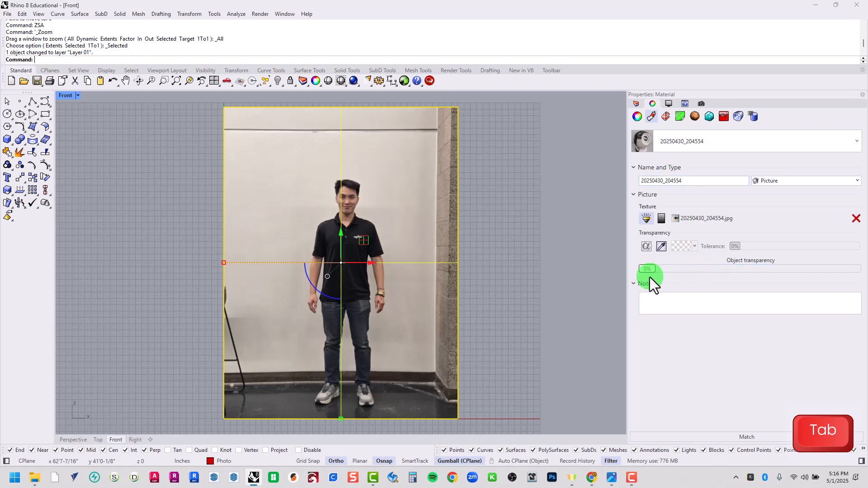
left_click_drag(647, 270, 763, 274)
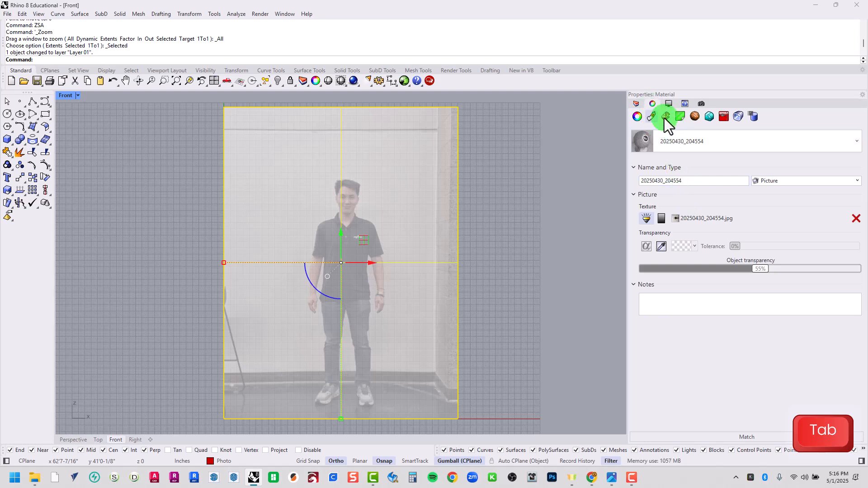
left_click(635, 105)
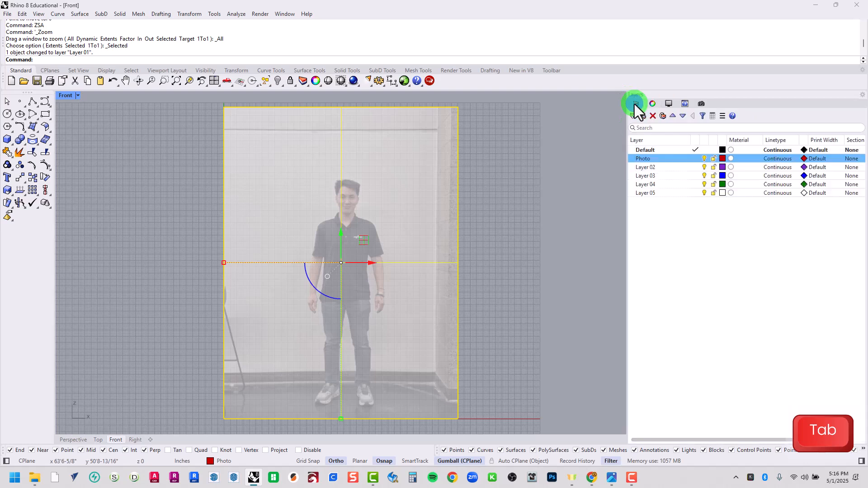
left_click(522, 221)
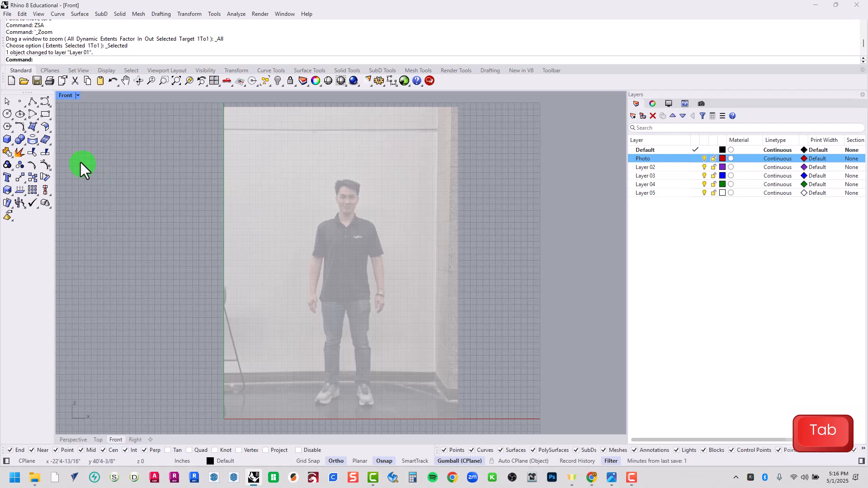
Draw a horizontal polyline across the person's shoes, extending past both sides of the photo.
left_click(32, 102)
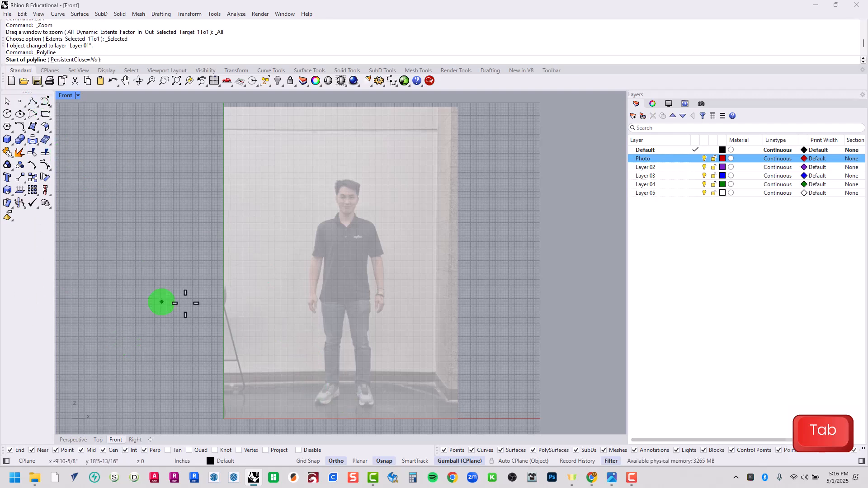
left_click(340, 460)
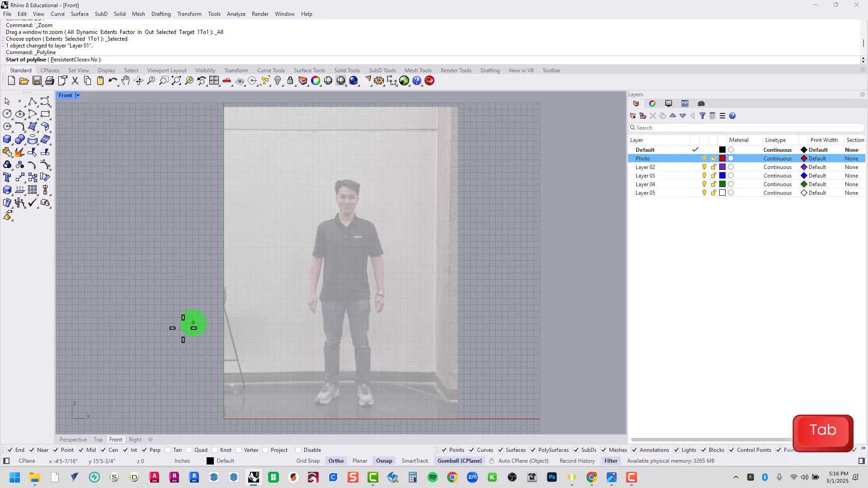
left_click(121, 398)
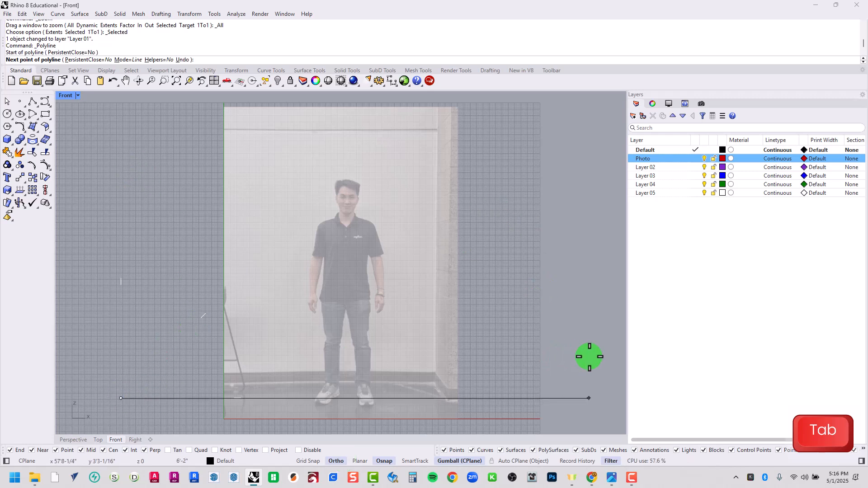
left_click(599, 360)
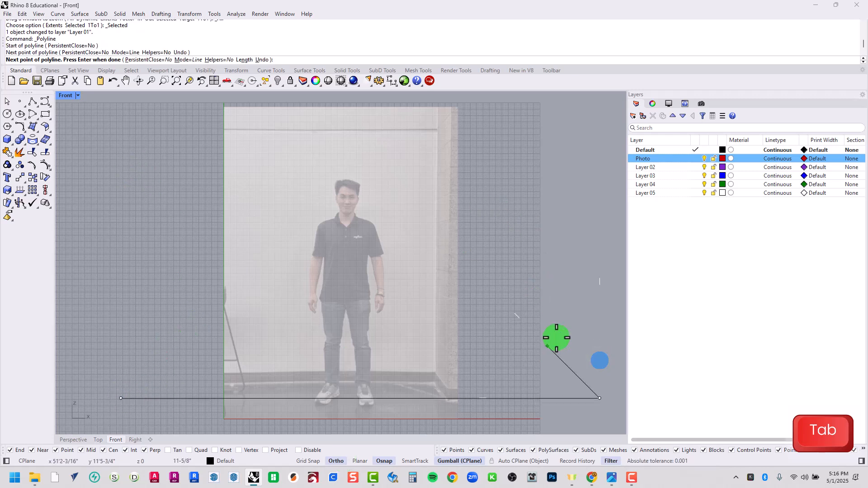
key("Return")
Move the horizontal foot line slightly upward so it runs midway through the shoes, and check its position.
right_click_drag(504, 357, 503, 288)
left_click(432, 329)
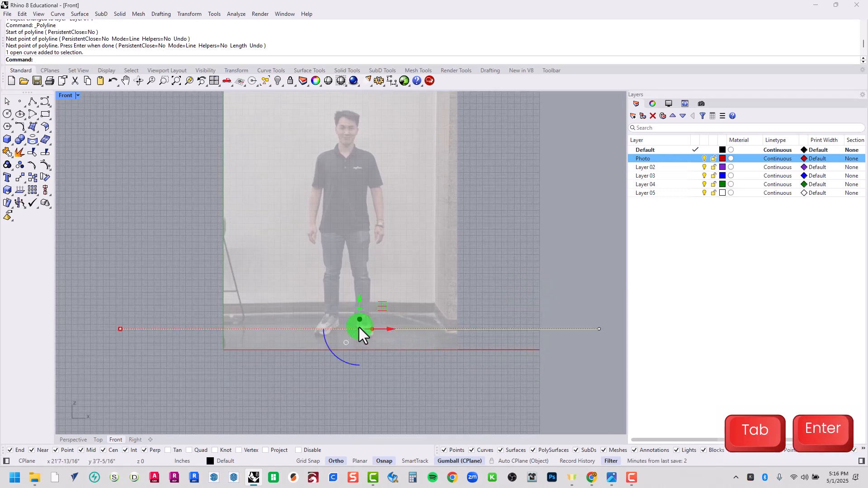
scroll(362, 334, "up", 5)
type("m")
key("Return")
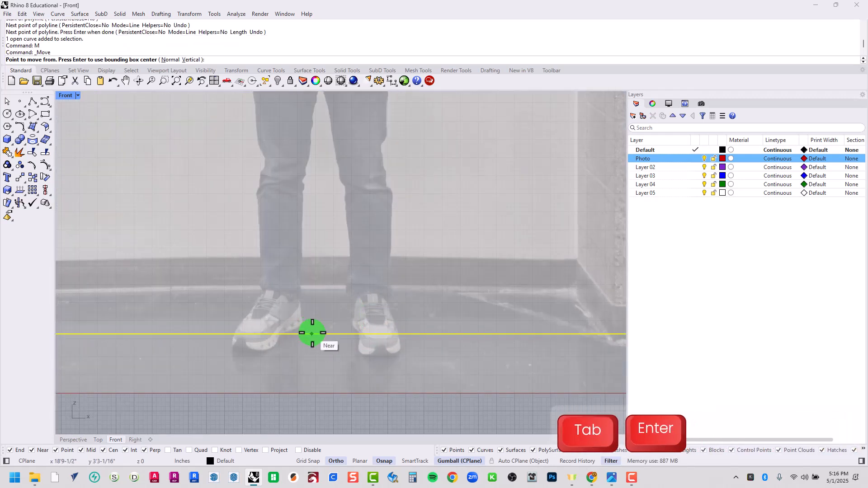
left_click(312, 332)
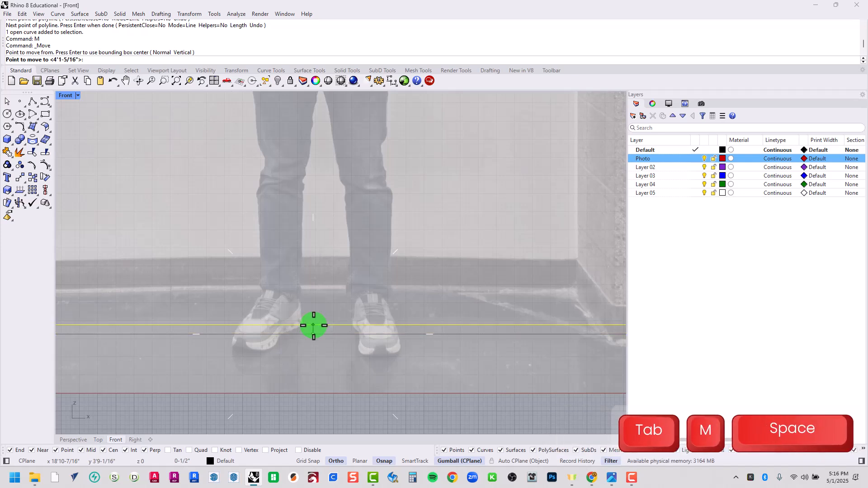
left_click(313, 326)
scroll(313, 324, "down", 5)
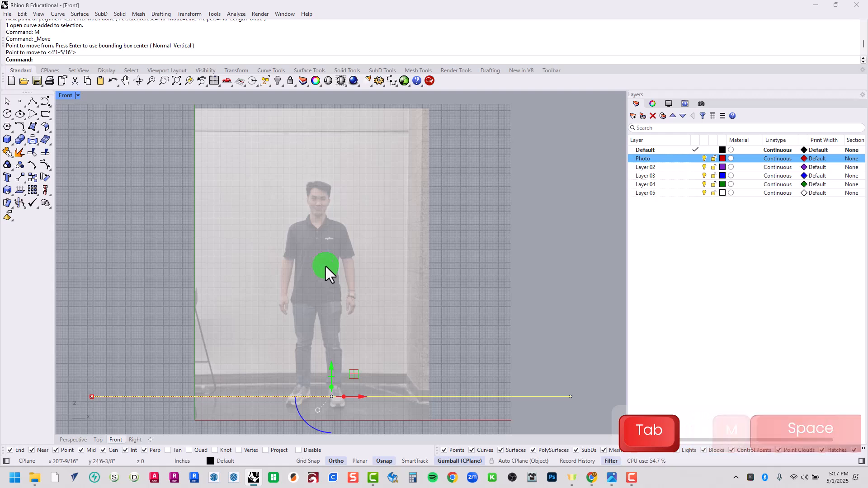
scroll(315, 395, "up", 5)
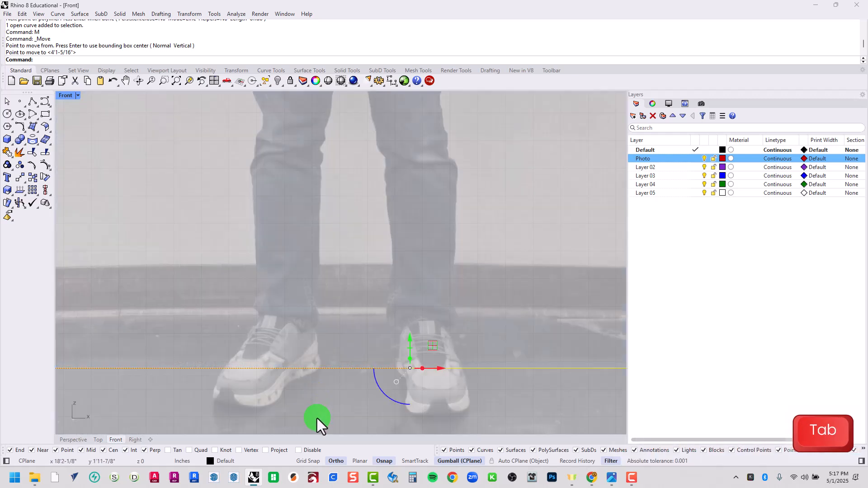
right_click_drag(316, 418, 312, 388)
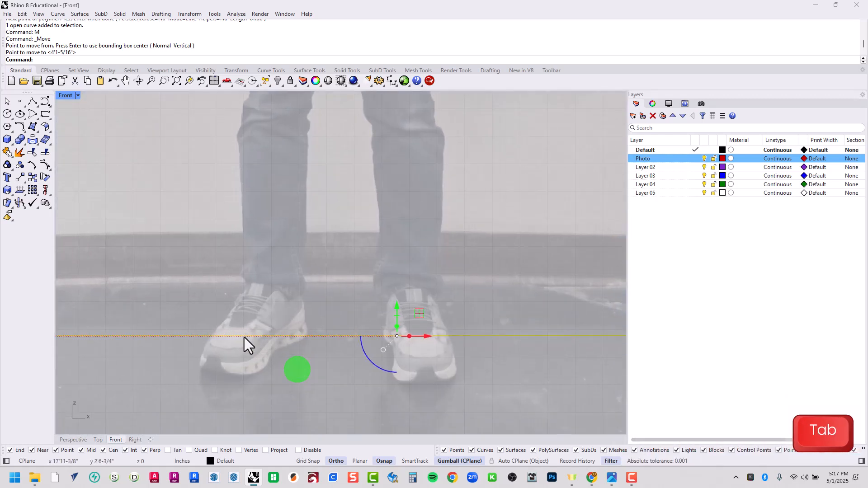
left_click(267, 321)
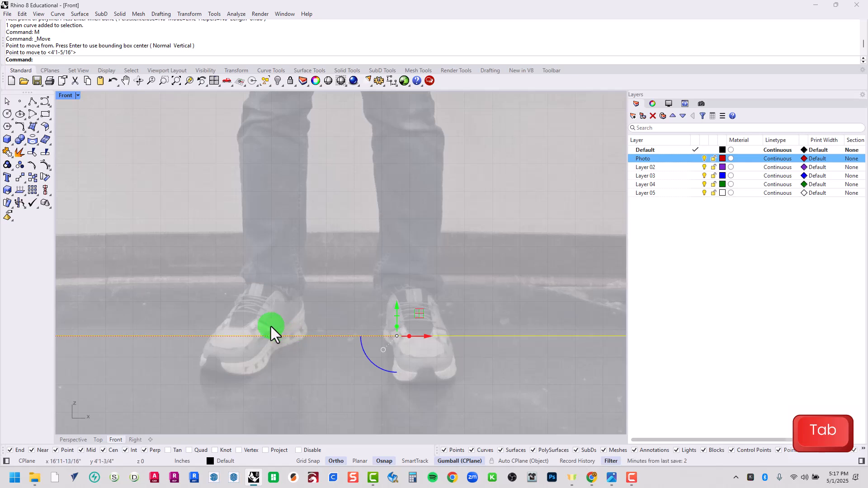
scroll(270, 327, "down", 5)
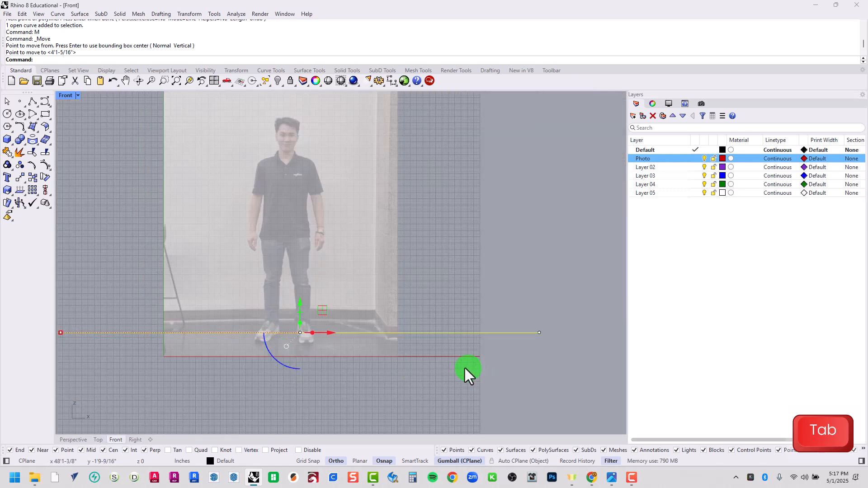
Copy the foot line straight up to the top of the person's head and check its alignment with the hair.
right_click_drag(465, 368, 484, 378)
left_click(485, 376)
left_click(494, 345)
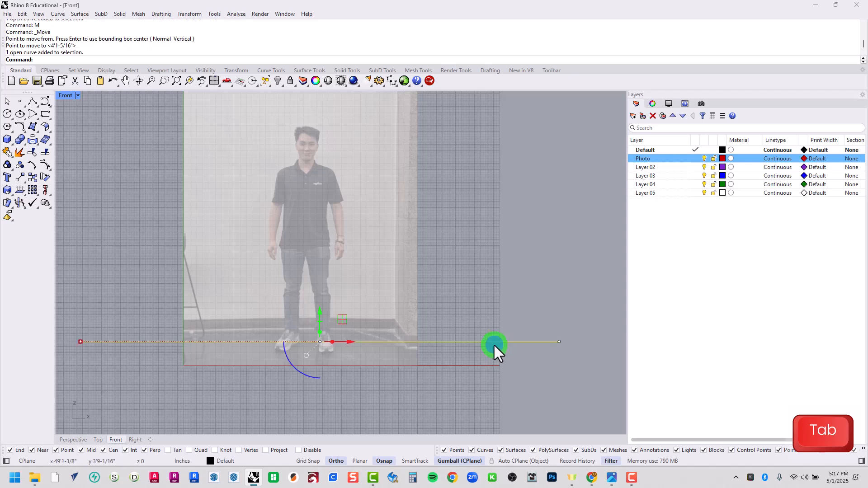
type("copy")
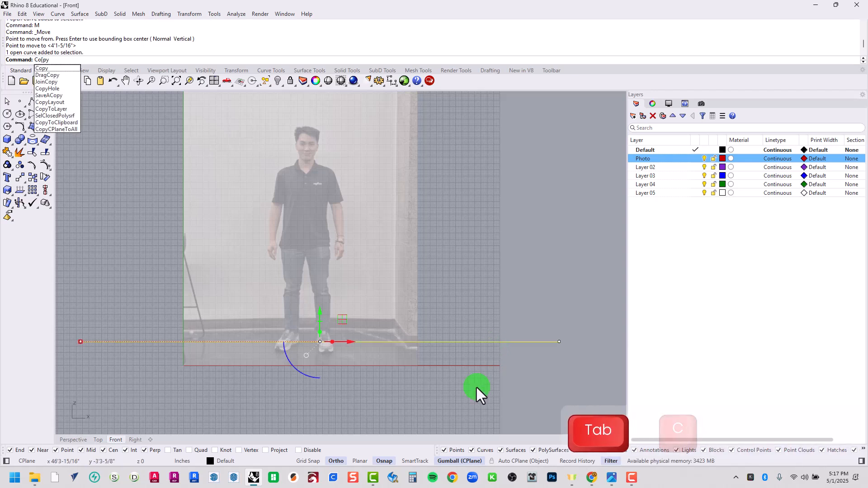
key("Escape")
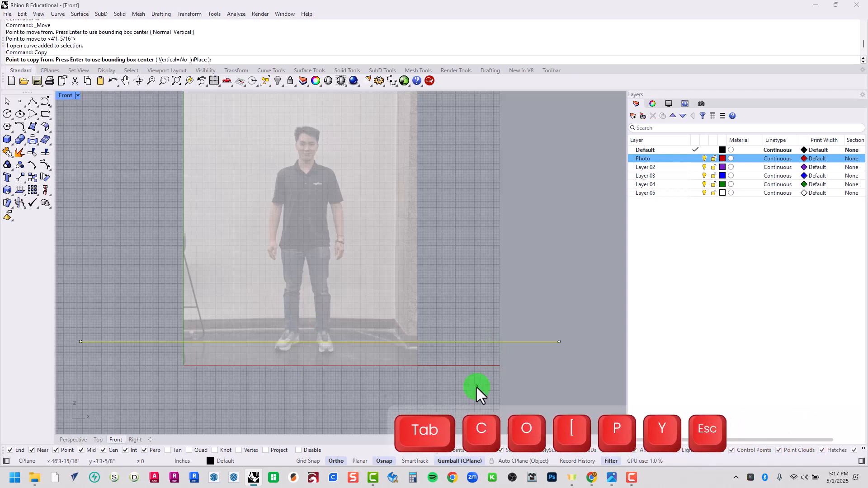
key("space")
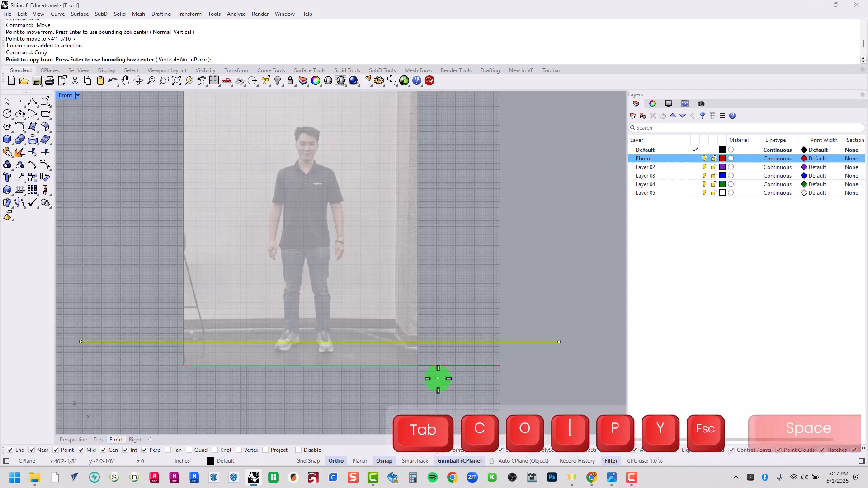
left_click(441, 342)
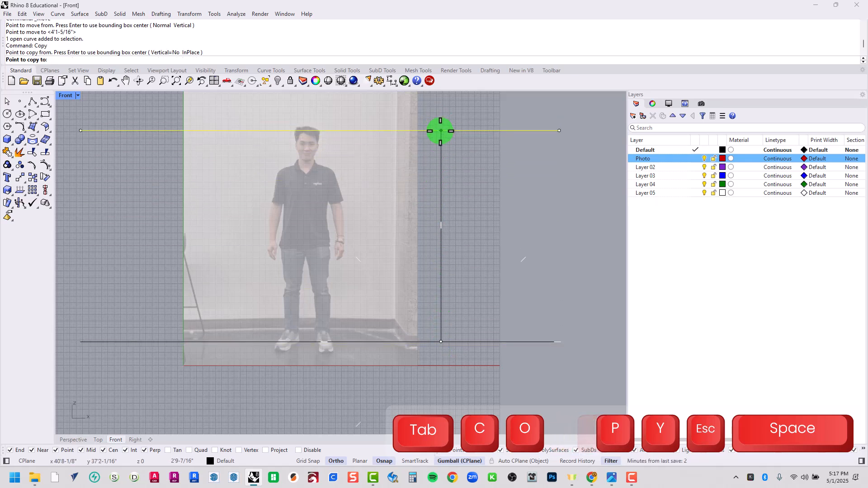
left_click(441, 131)
right_click(311, 129)
scroll(307, 136, "up", 3)
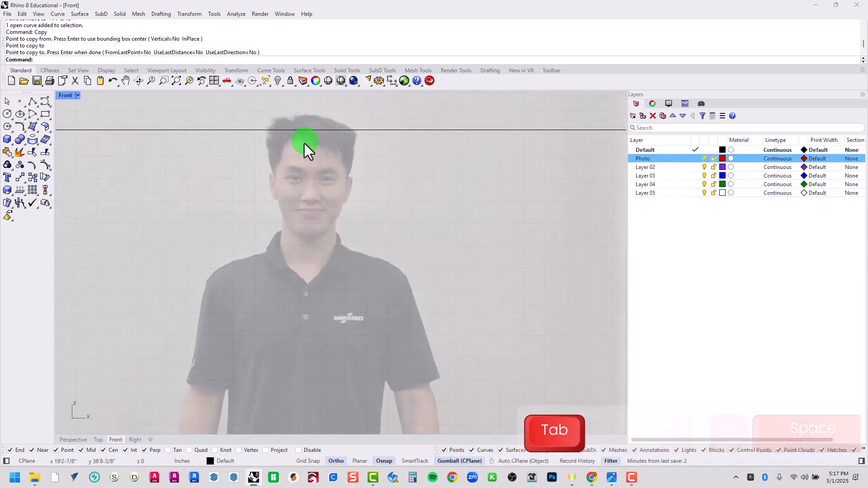
scroll(305, 136, "up", 2)
scroll(305, 140, "down", 5)
scroll(306, 144, "up", 4)
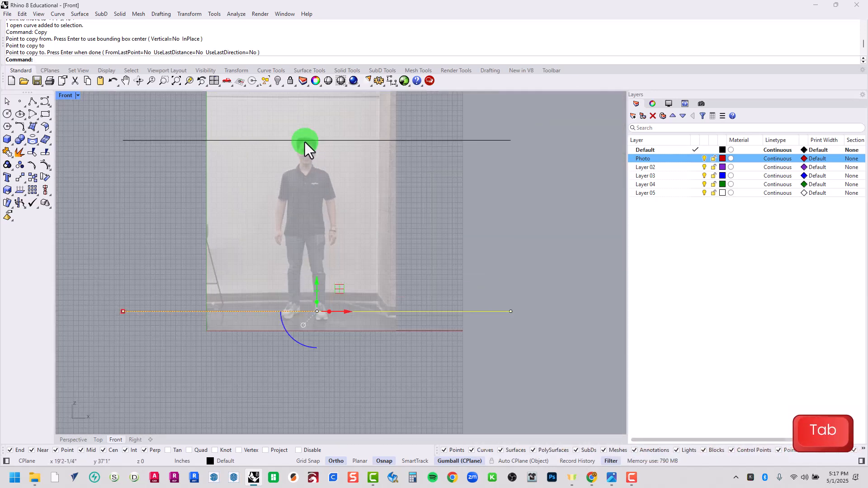
Offset the foot line upward by 5'9" with the Cap option set to None.
left_click(460, 209)
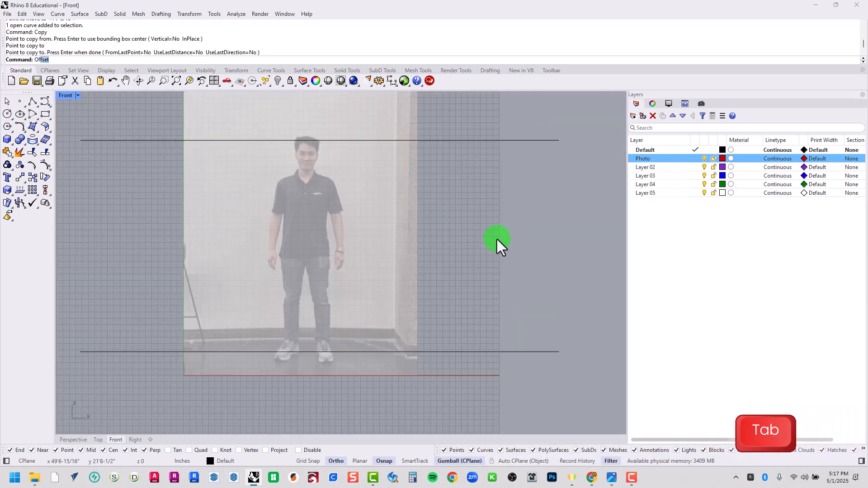
type("offset")
key("Return")
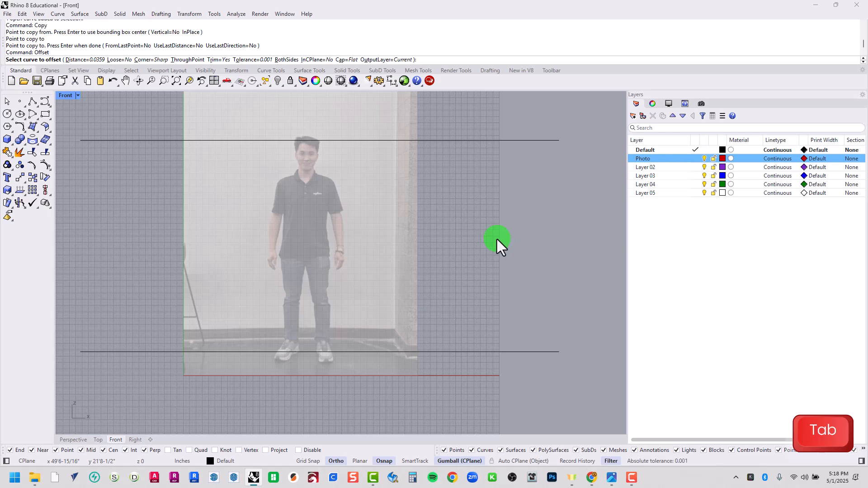
left_click(452, 352)
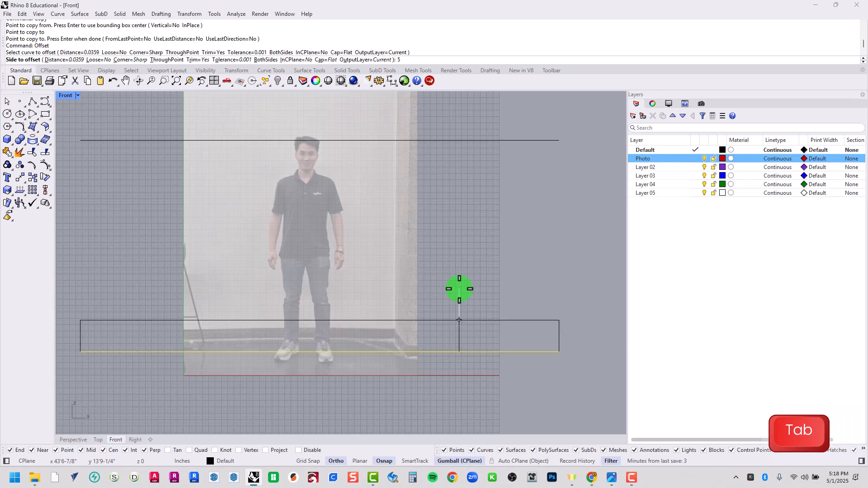
type("5'9")
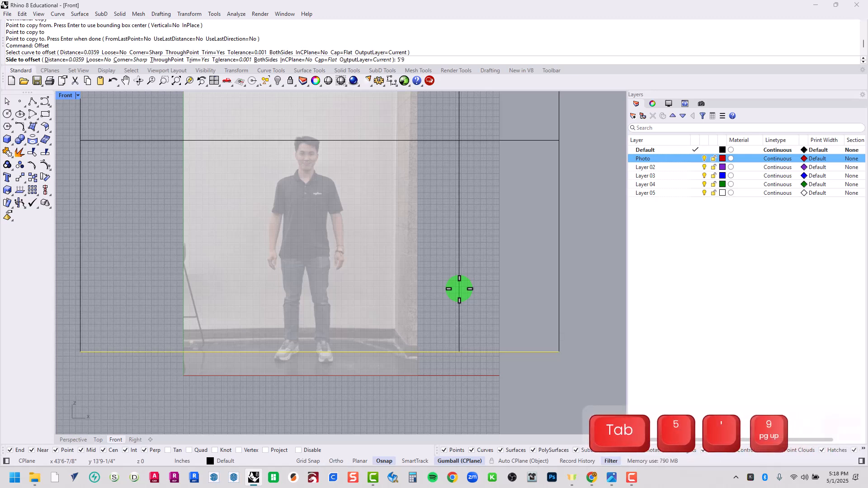
type("\"")
key("Return")
scroll(446, 287, "down", 5)
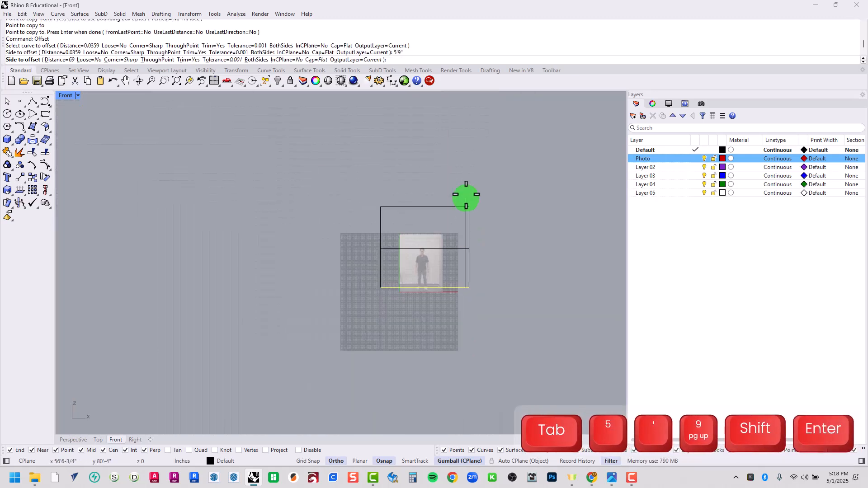
scroll(449, 213, "up", 3)
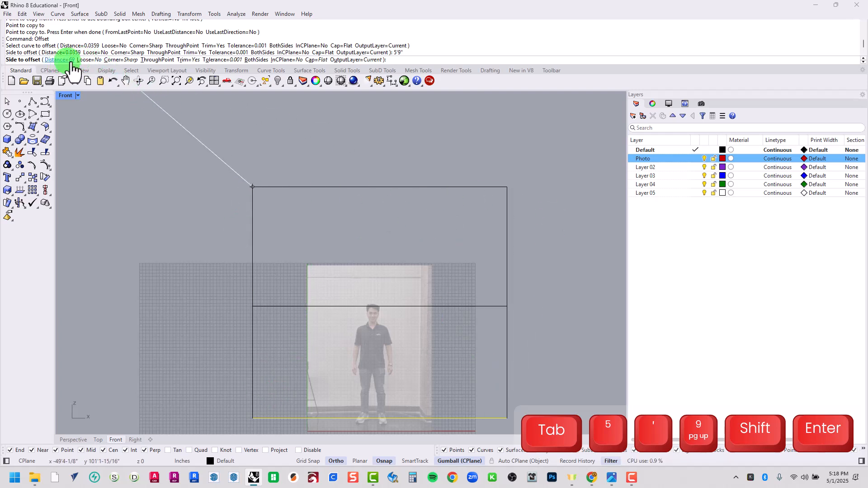
left_click(319, 60)
left_click(42, 59)
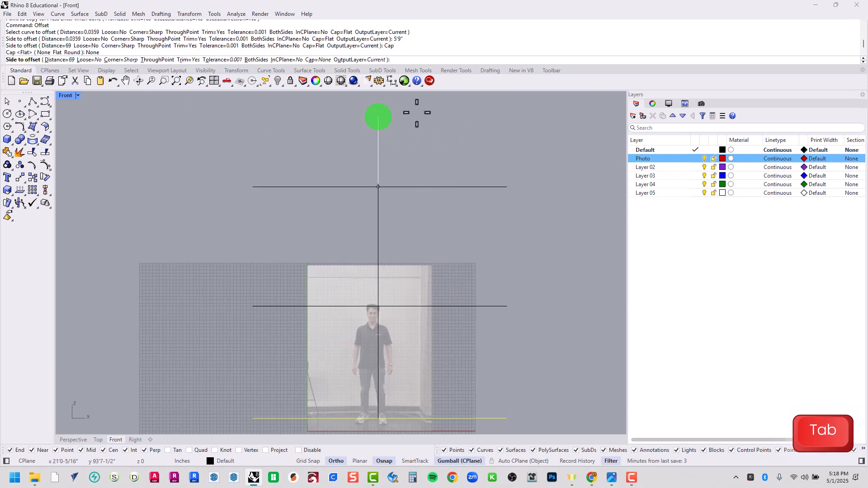
left_click(464, 119)
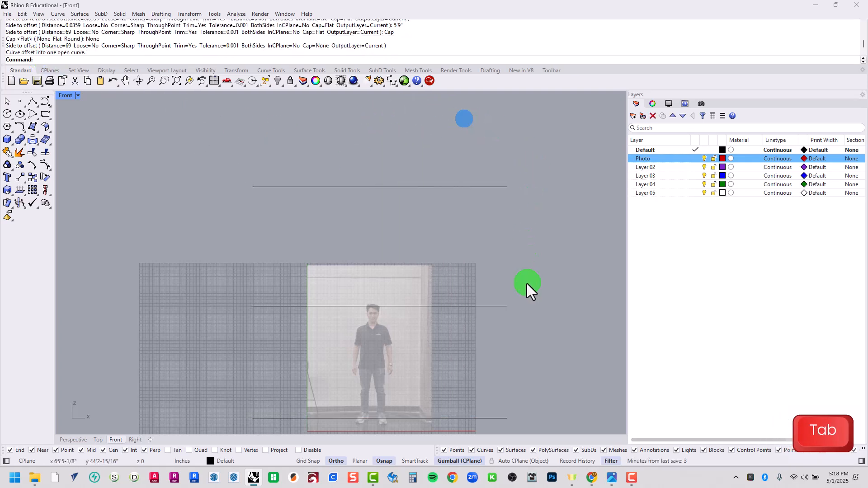
Add a vertical linear dimension from the foot line to the uppermost offset line, placed beside the lines' ends.
right_click_drag(519, 281, 486, 238)
left_click(462, 126)
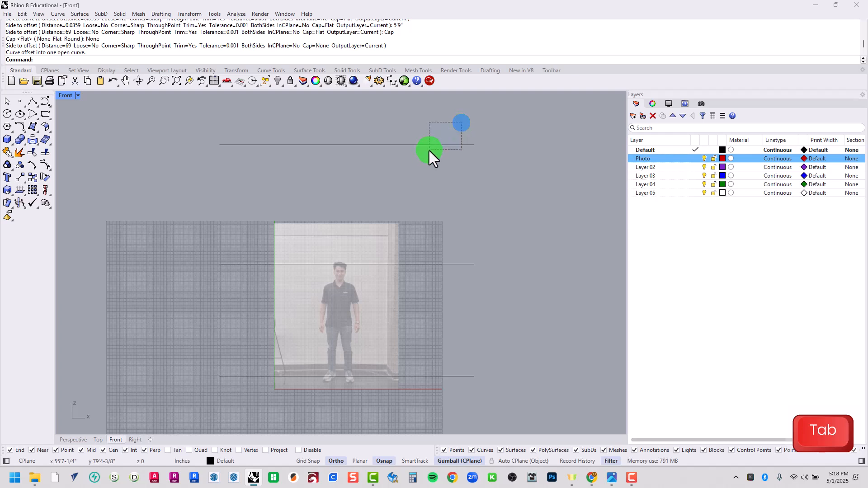
left_click_drag(429, 154, 430, 154)
left_click_drag(478, 316, 447, 406)
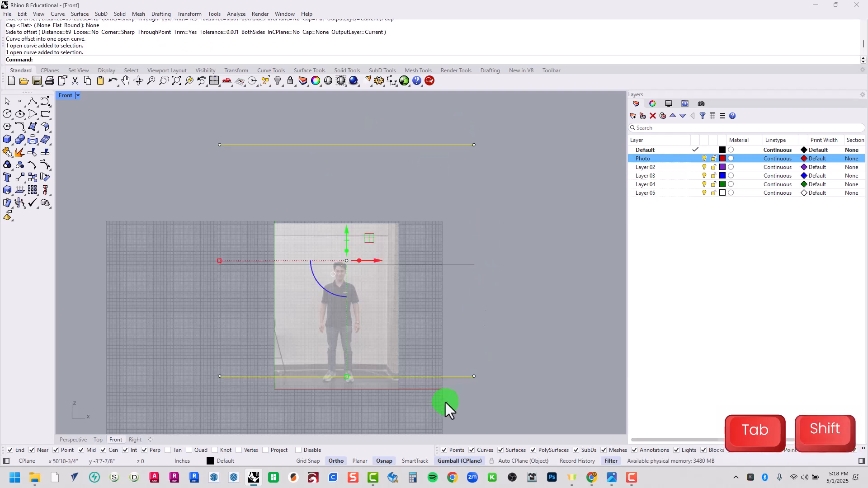
type("dim")
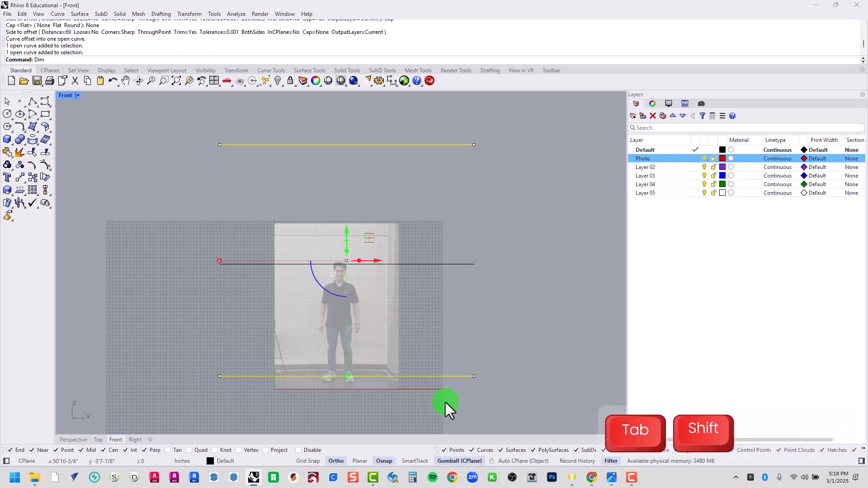
key("space")
left_click(453, 376)
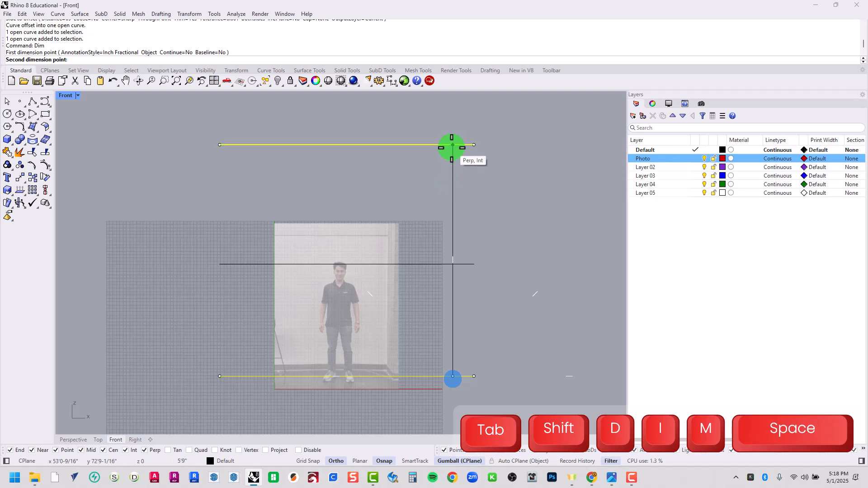
left_click(451, 145)
left_click(496, 217)
Set the model space scale of the foot-to-offset-line dimension to 25.
left_click(510, 244)
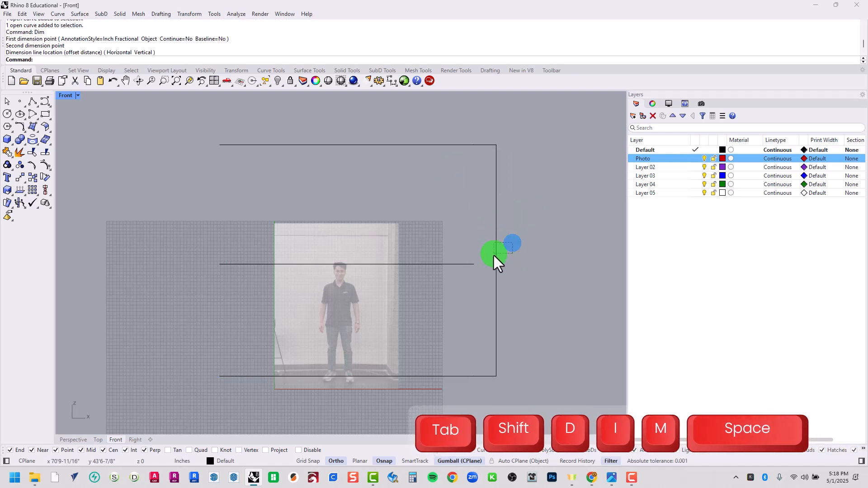
key("Escape")
left_click(653, 104)
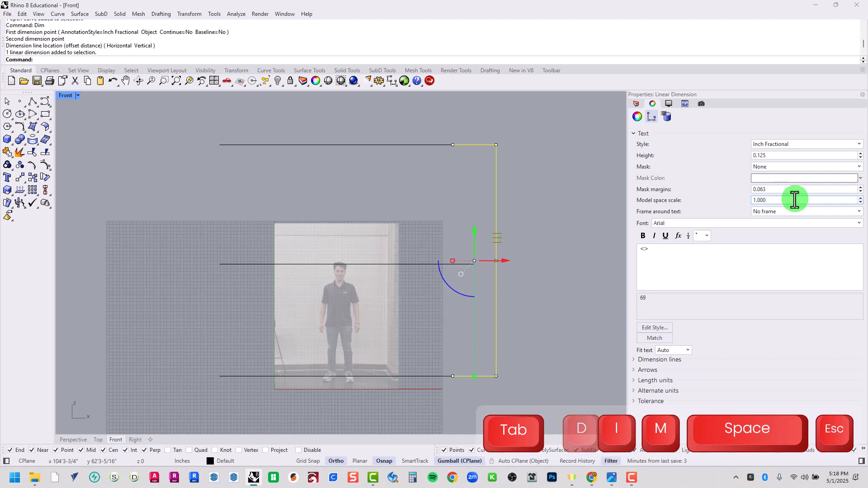
double_click(792, 200)
type("25")
key("Return")
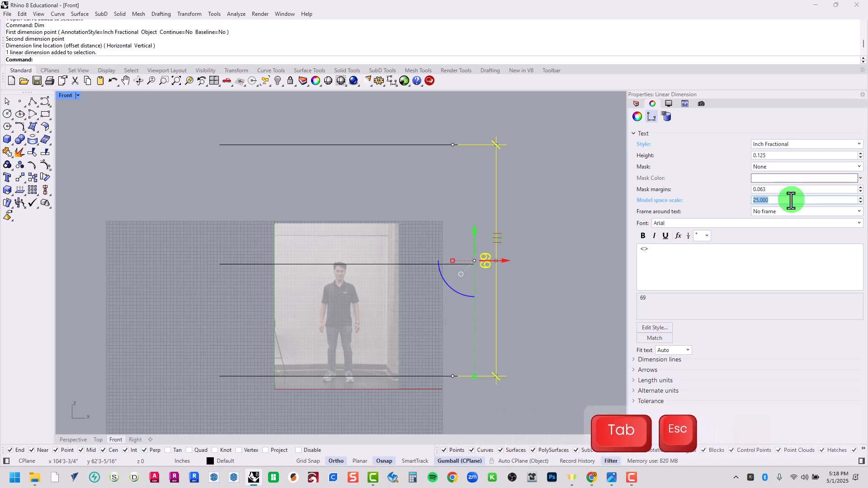
key("Escape")
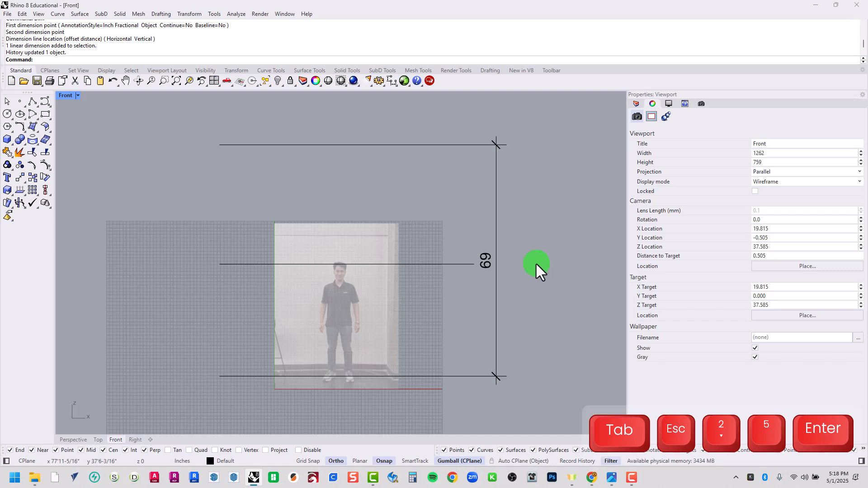
Add a vertical linear dimension from the foot line to the head line, between the photo and the existing dimension.
scroll(346, 367, "up", 4)
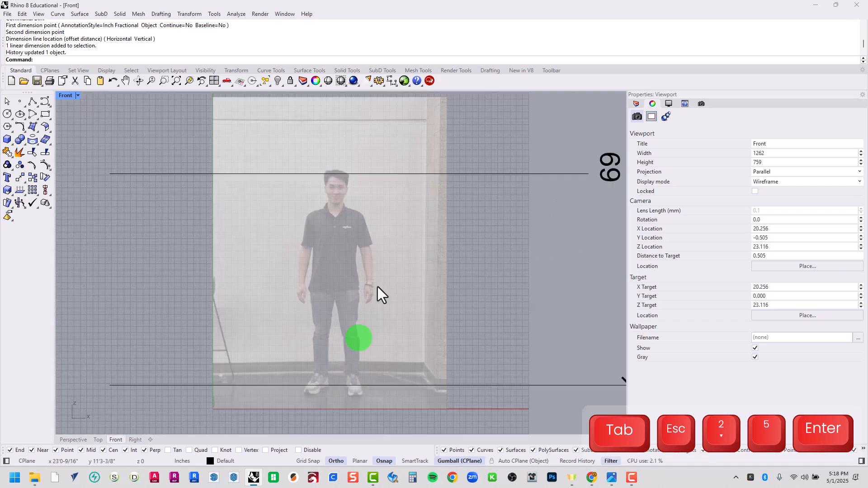
scroll(483, 284, "down", 4)
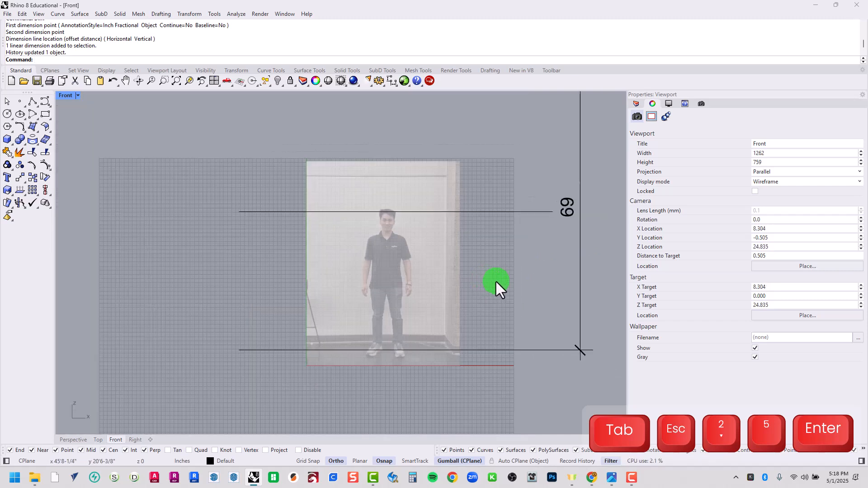
right_click(522, 284)
left_click(510, 351)
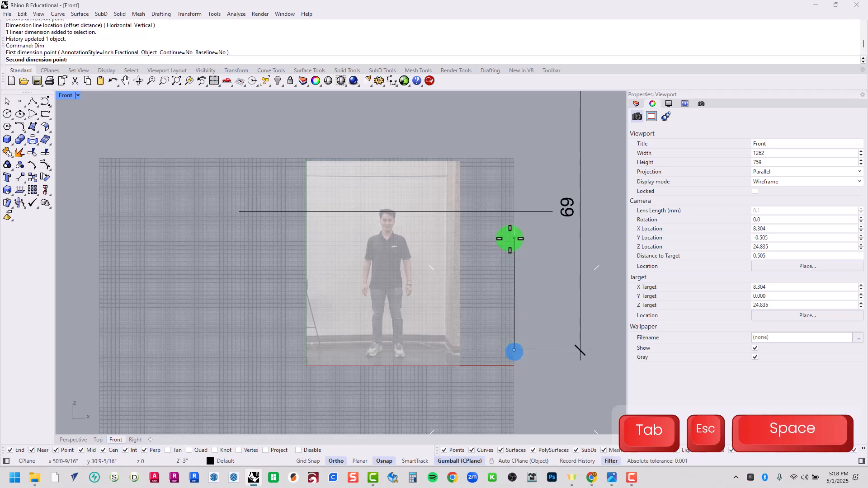
left_click(509, 209)
left_click(542, 268)
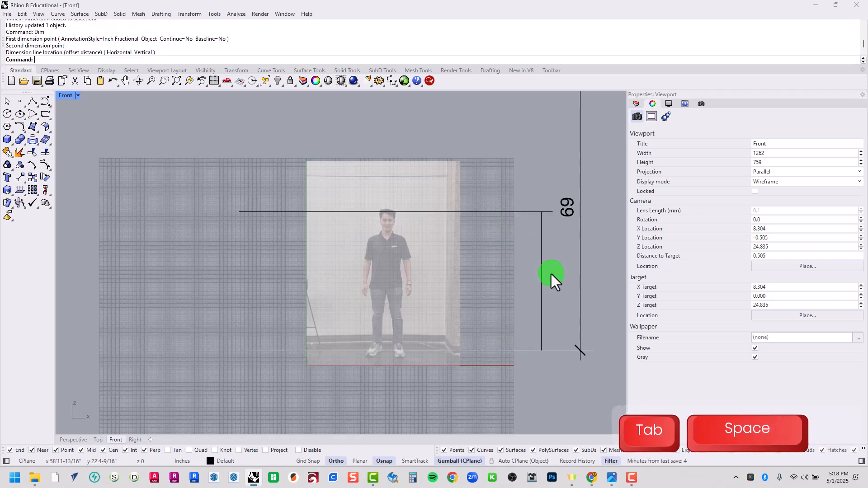
Set the model space scale of the foot-to-head dimension to 25.
key("Escape")
left_click(554, 266)
left_click(780, 200)
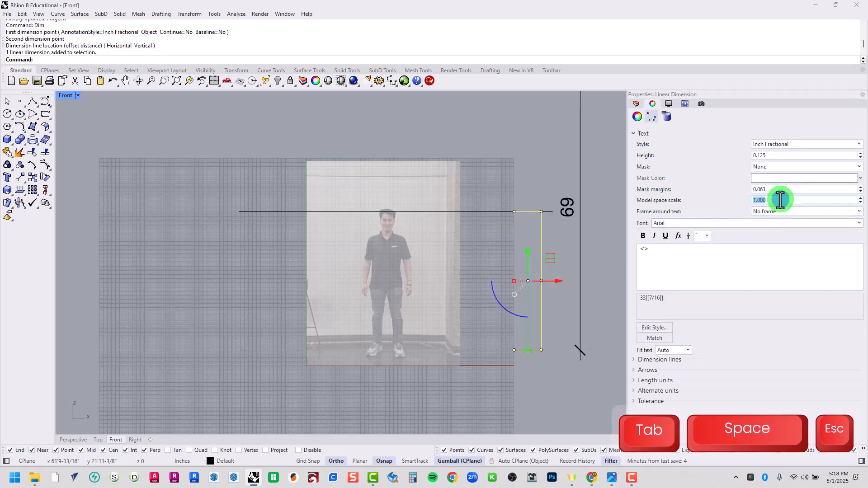
type("25")
key("Return")
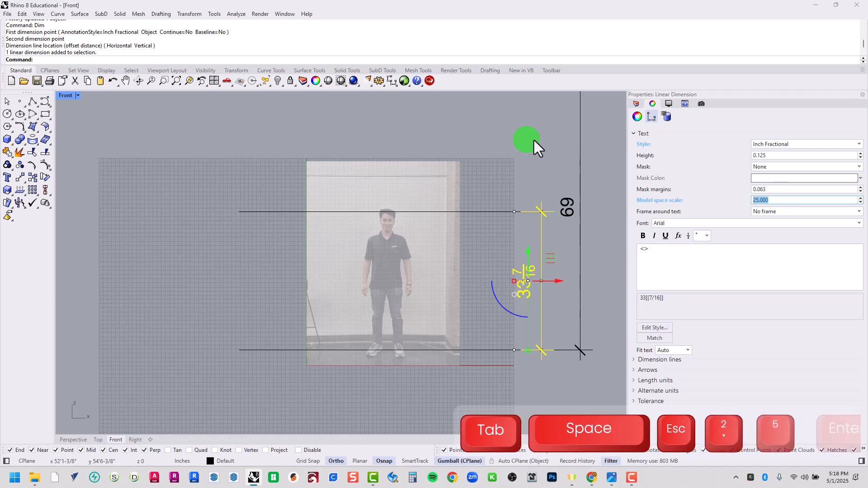
left_click(536, 147)
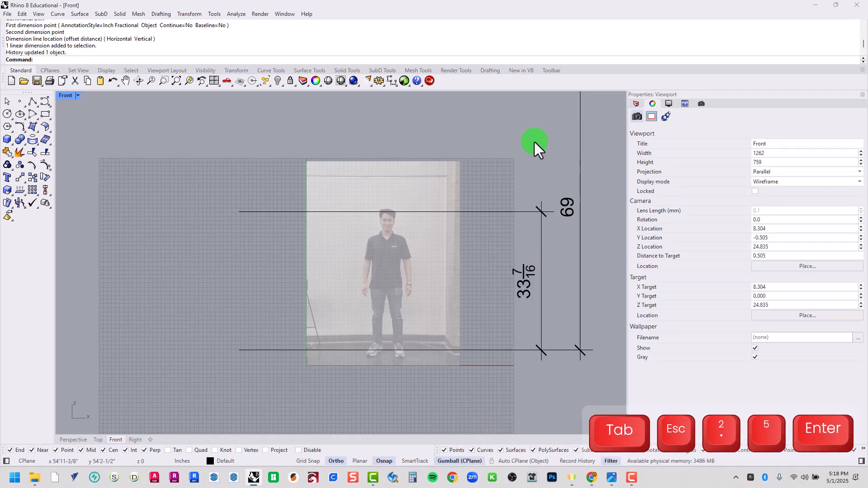
Scale the photo from a base point on the foot line, using the head line as first reference and the 5'9" line as second.
left_click(636, 103)
left_click(406, 291)
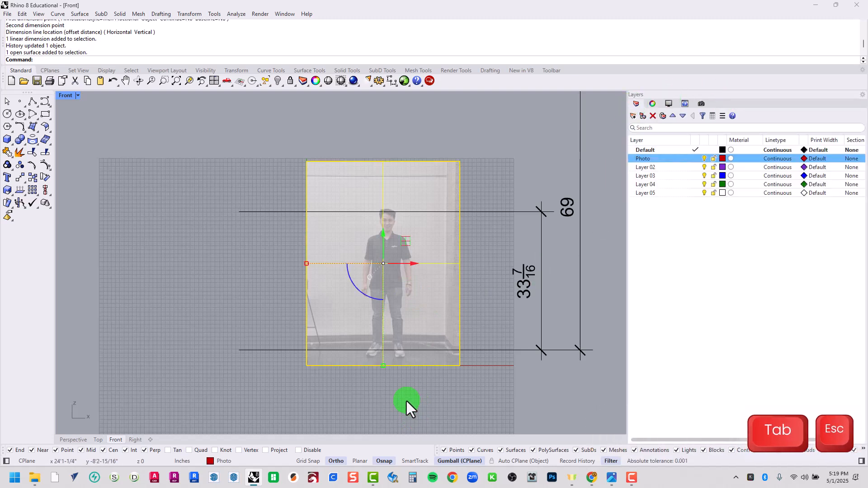
type("scale")
key("Return")
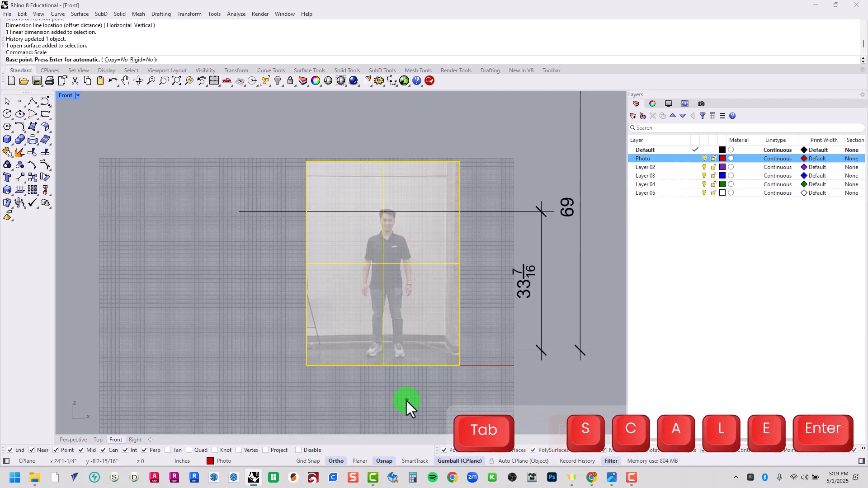
left_click(485, 351)
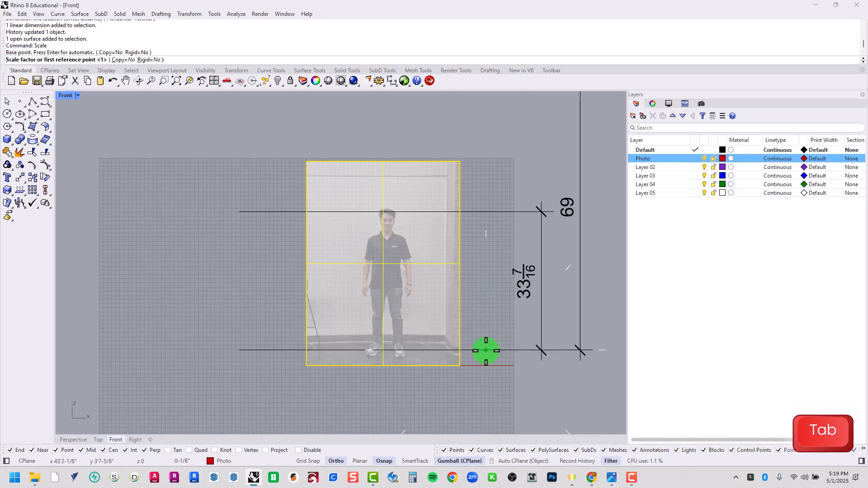
scroll(486, 351, "down", 2)
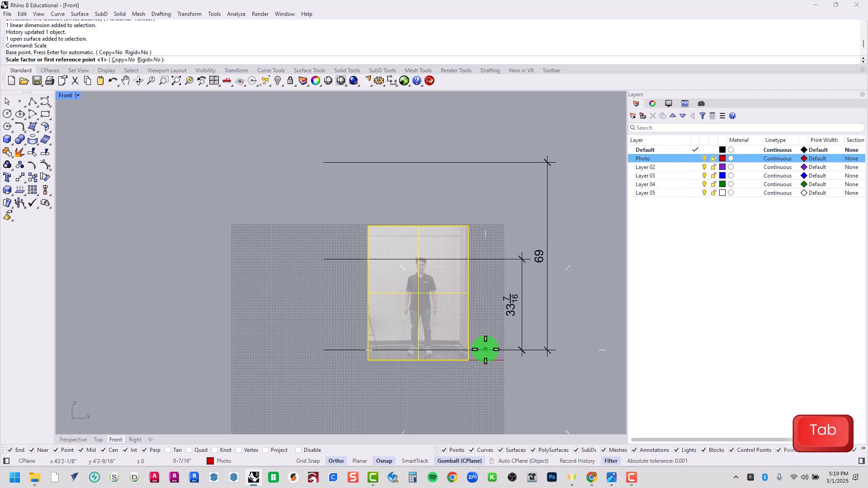
left_click(485, 260)
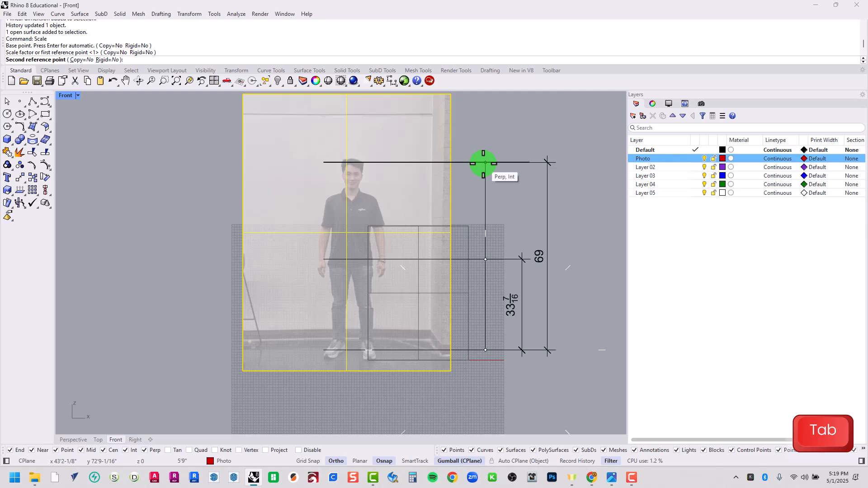
left_click(483, 163)
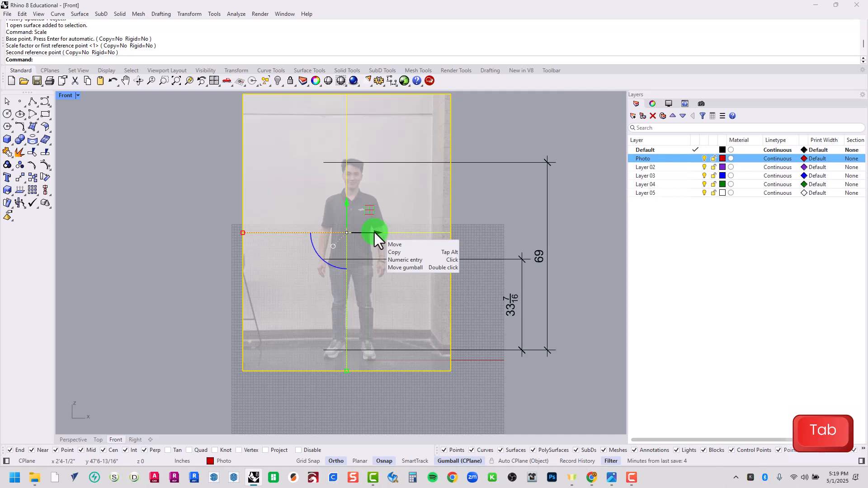
left_click(467, 330)
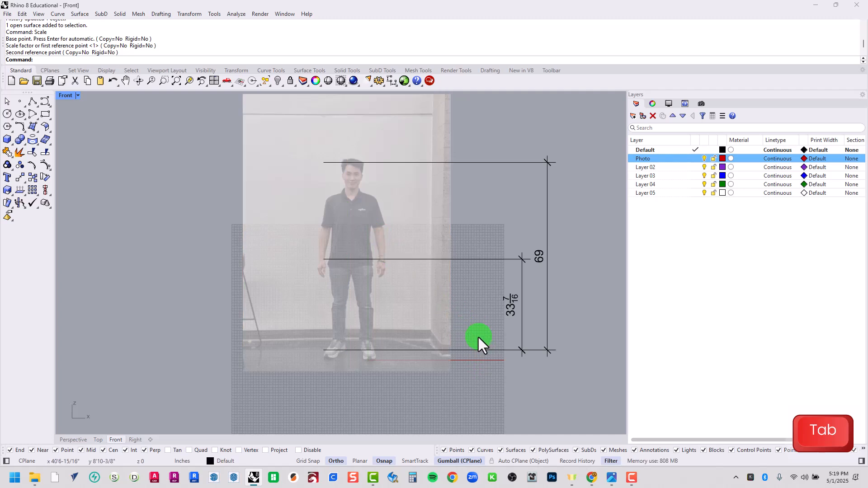
Undo the photo's scaling and select the foot line, the uppermost line and both dimensions.
key("ctrl+z")
left_click(494, 370)
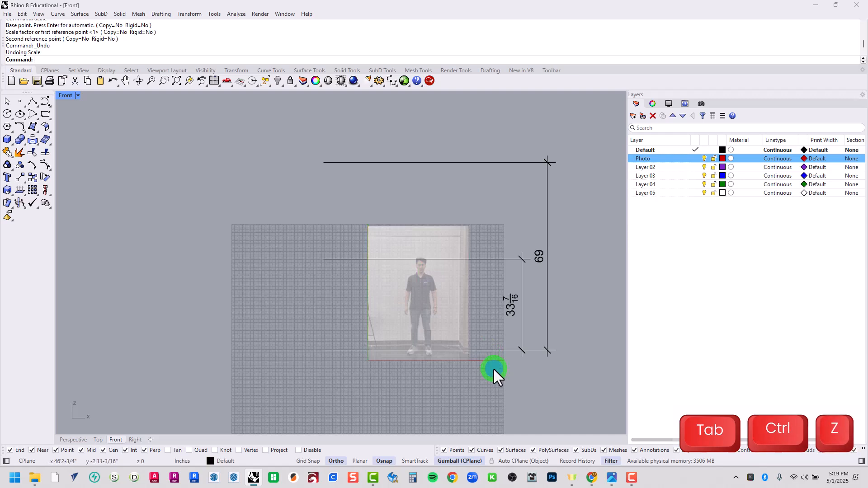
left_click_drag(494, 370, 482, 240)
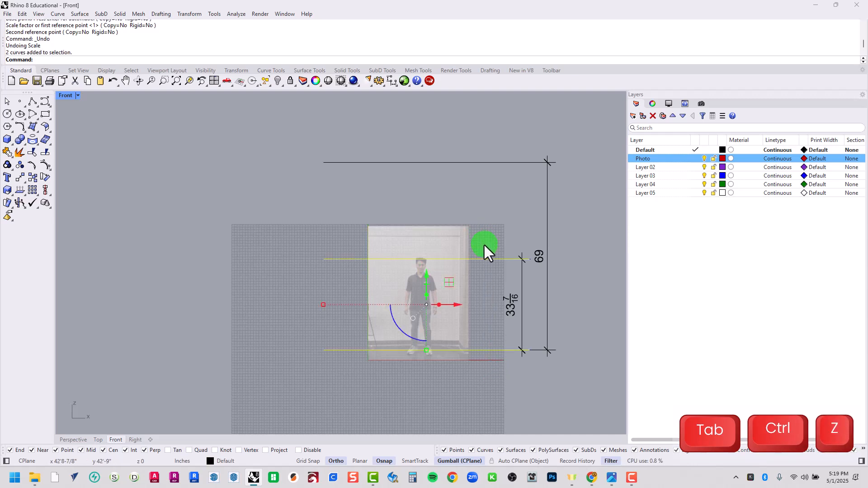
left_click_drag(497, 368, 484, 259)
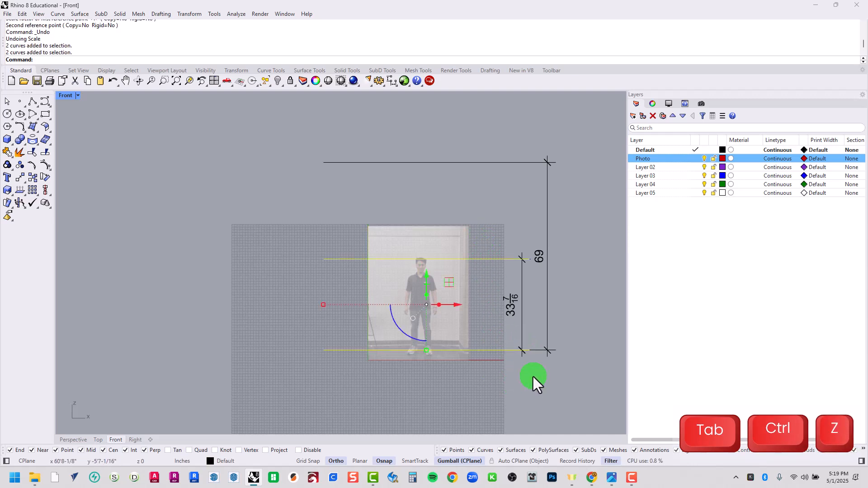
left_click_drag(528, 410, 494, 323)
left_click_drag(492, 195, 477, 144, "shift")
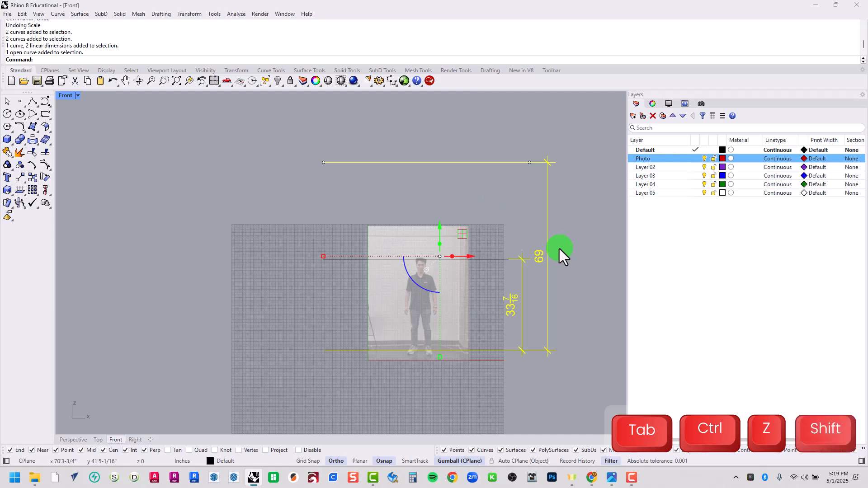
Clear the selection and redo the photo's scaling to the 5'9" line.
key("Escape")
key("ctrl+y")
key("ctrl+y")
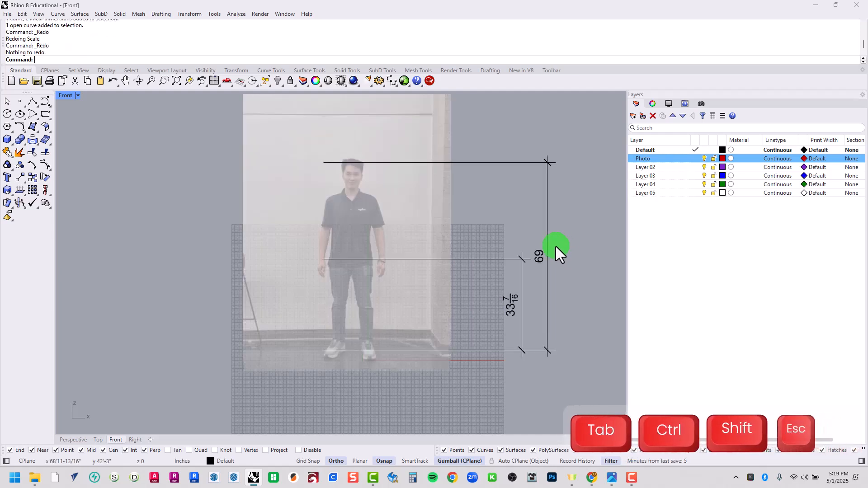
key("ctrl+y")
key("ctrl+y")
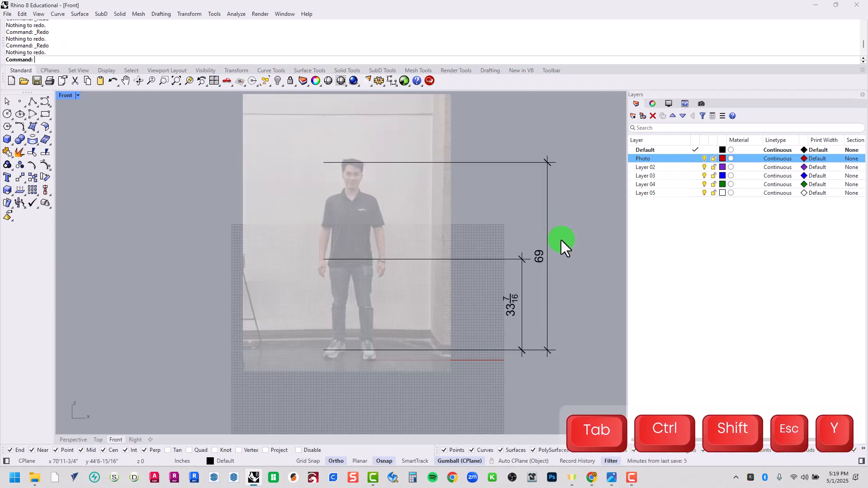
Move the scaled photo by its lower-left corner to the origin, entering 0 as the destination.
left_click(436, 310)
type("M")
key("space")
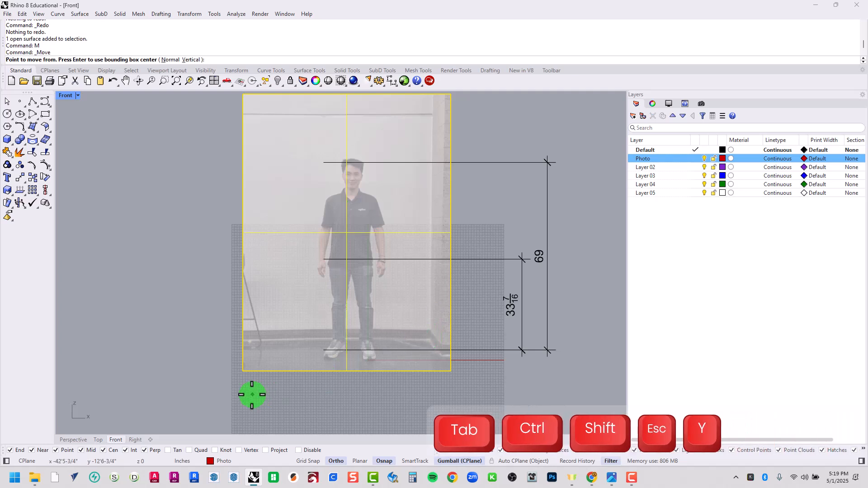
left_click(242, 372)
type("0")
key("Return")
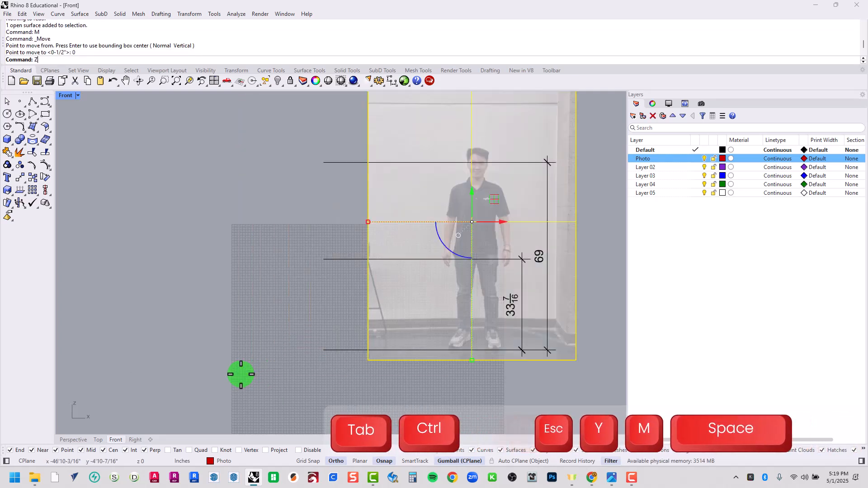
Delete the three horizontal guide lines and the two linear dimensions, keeping the photo.
type("ZSA")
key("Return")
scroll(257, 262, "down", 2)
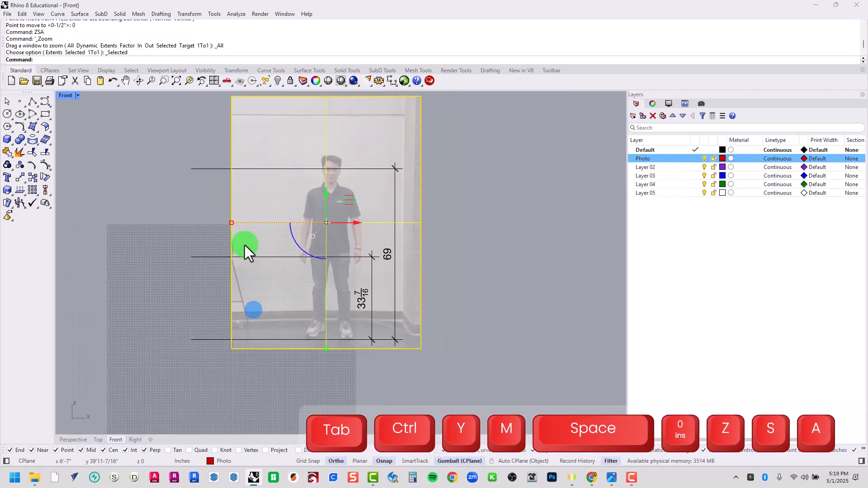
left_click_drag(174, 149, 499, 387)
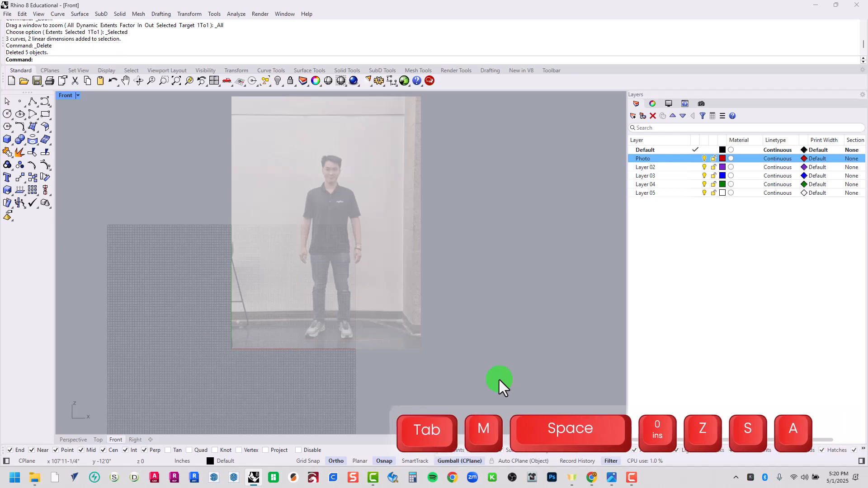
key("Delete")
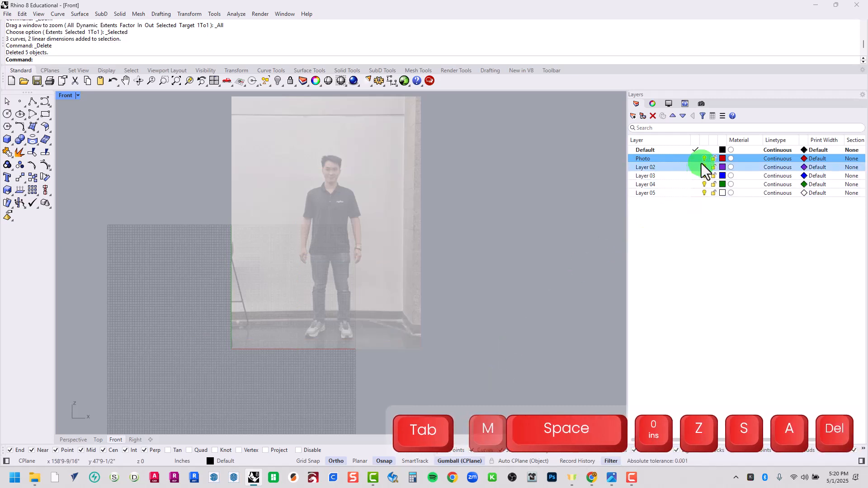
Lock the Photo layer and make Layer 02 the current layer.
left_click(714, 159)
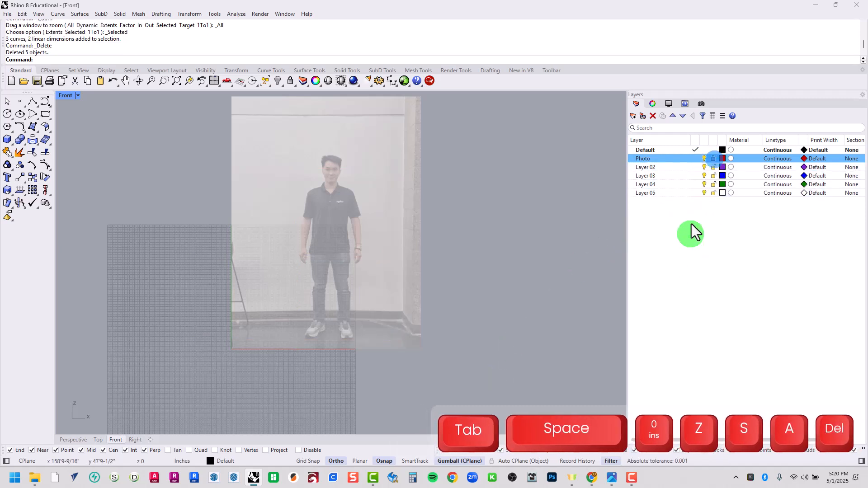
left_click(696, 167)
left_click(655, 167)
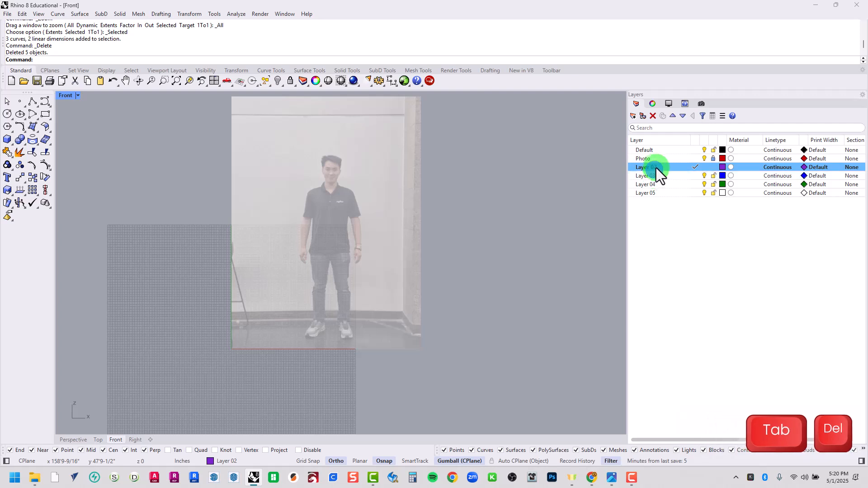
Rename Layer 02 as Outer.
key("Tab")
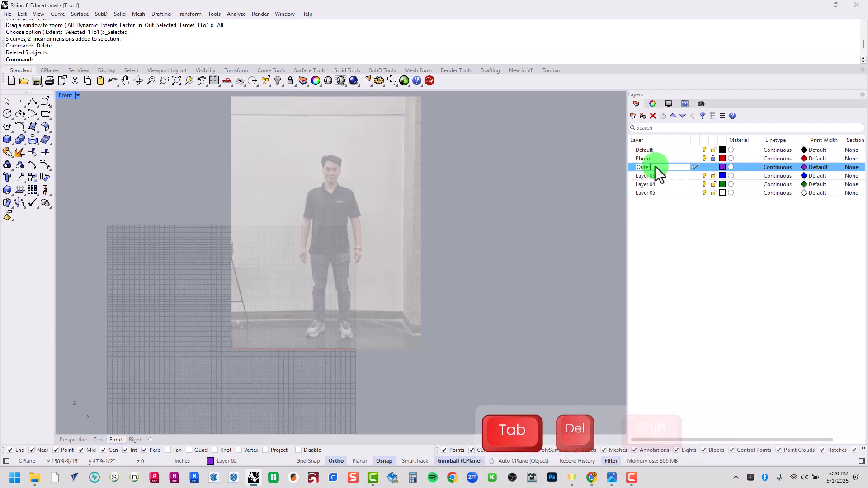
type("Outer")
key("Return")
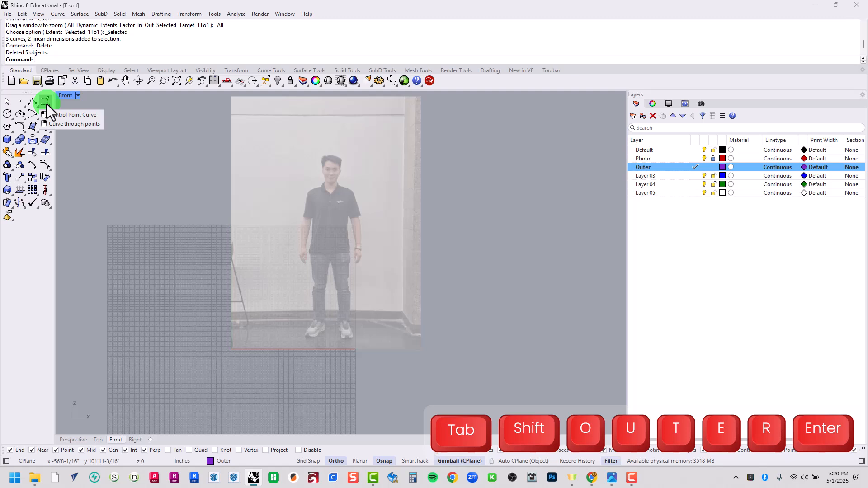
Start a control point curve where the neck meets the collar and, with Ortho off, trace the collar's outer edge down to its corner.
left_click(44, 103)
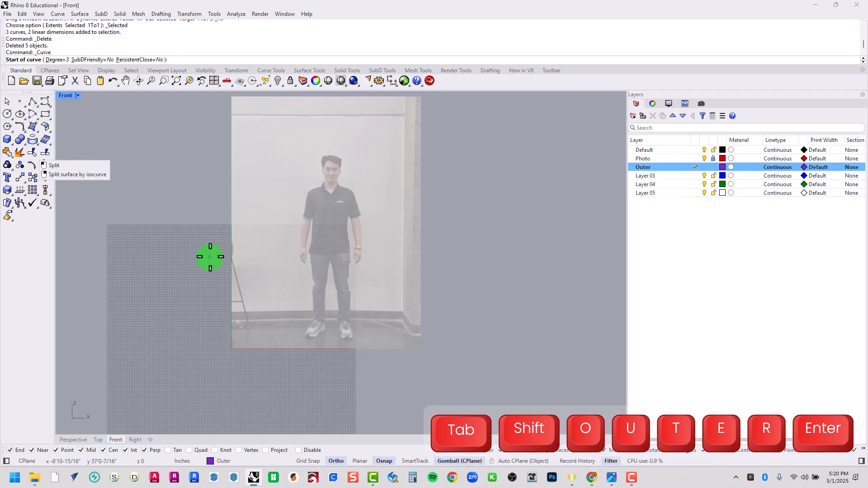
scroll(345, 178, "up", 8)
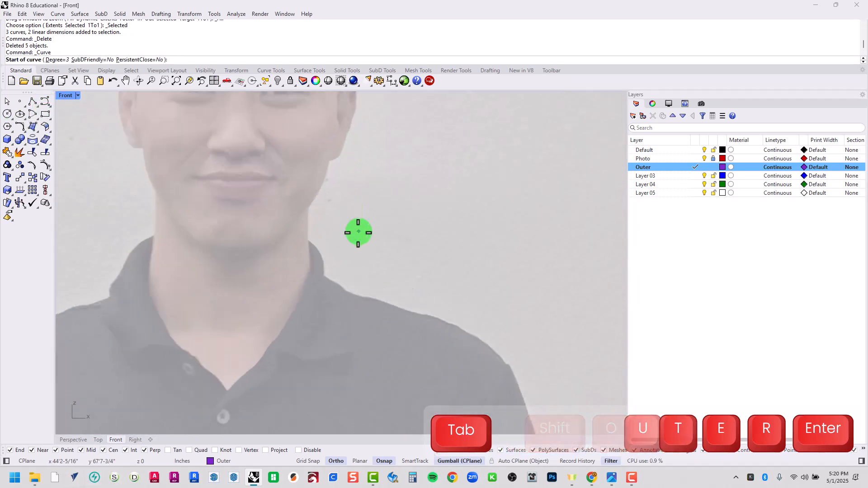
left_click(257, 200)
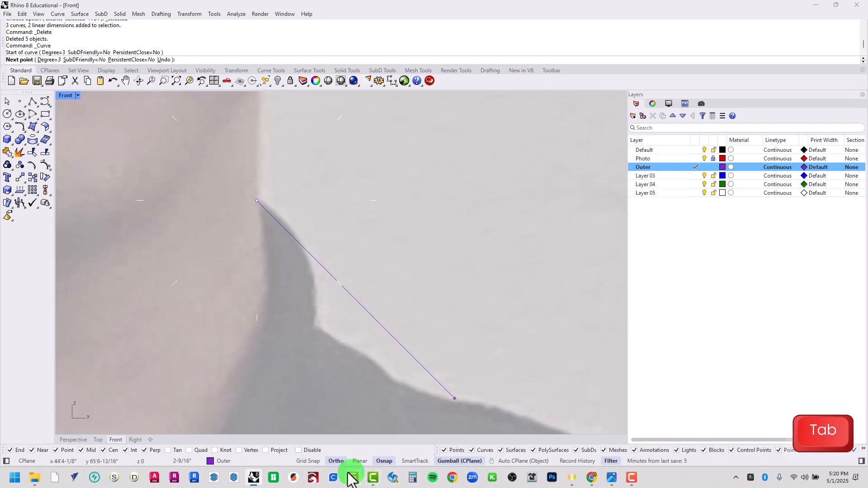
left_click(340, 461)
scroll(302, 248, "up", 2)
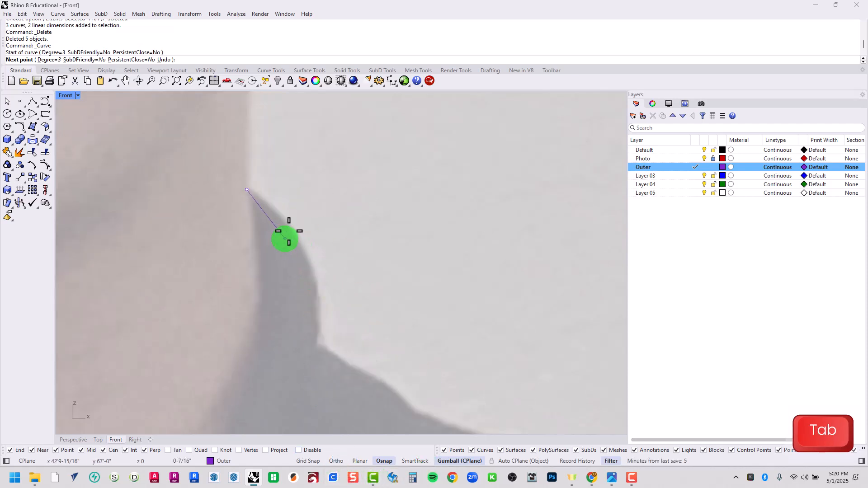
left_click(298, 232)
left_click(307, 252)
left_click(322, 278)
left_click(324, 302)
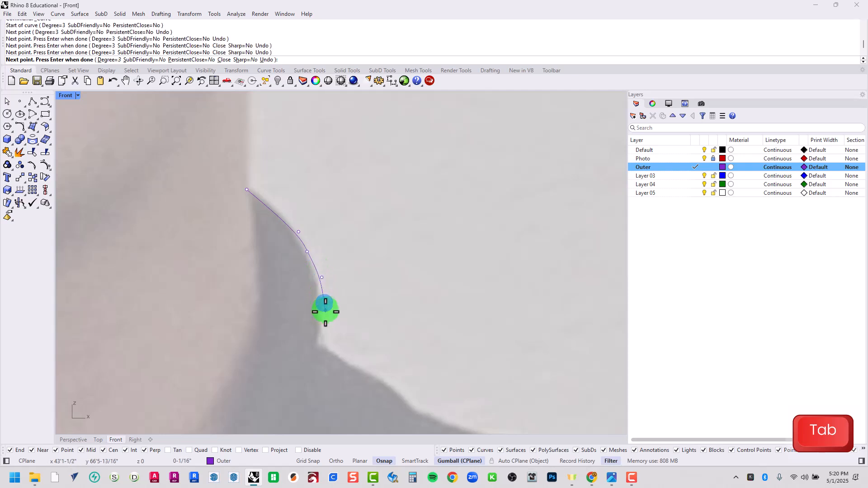
left_click(327, 322)
left_click(320, 336)
Continue the curve from the collar corner along the sloping top edge of the shoulder.
right_click_drag(318, 344, 200, 176)
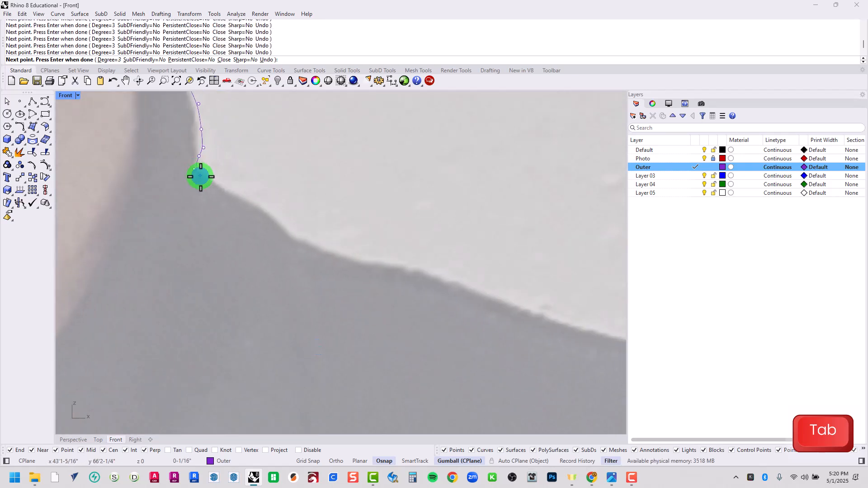
left_click(306, 249)
left_click(407, 263)
scroll(497, 292, "down", 5)
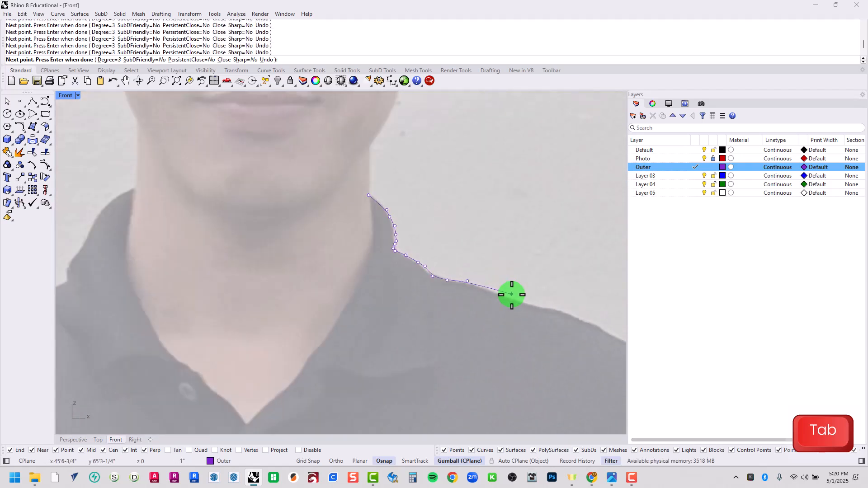
right_click_drag(527, 307, 270, 206)
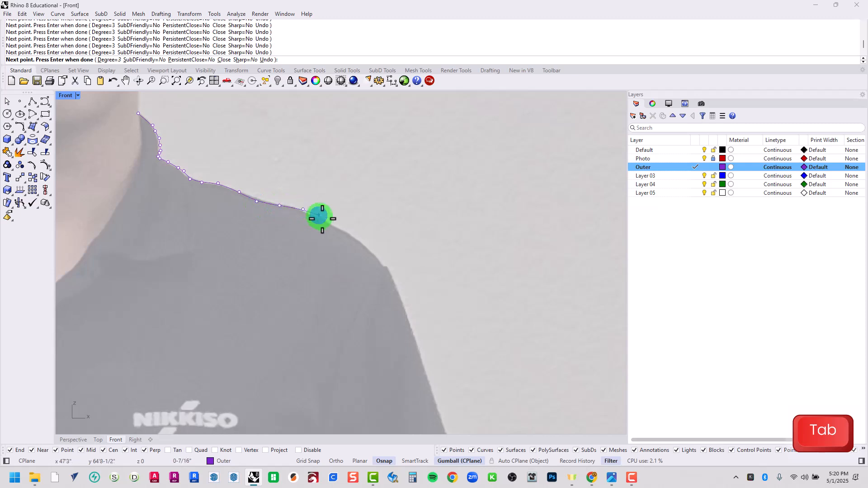
Try to continue the curve around the rounded outer shoulder with four widely spaced points.
left_click(345, 228)
left_click(369, 236)
left_click(387, 254)
left_click(412, 298)
right_click_drag(415, 343, 403, 220)
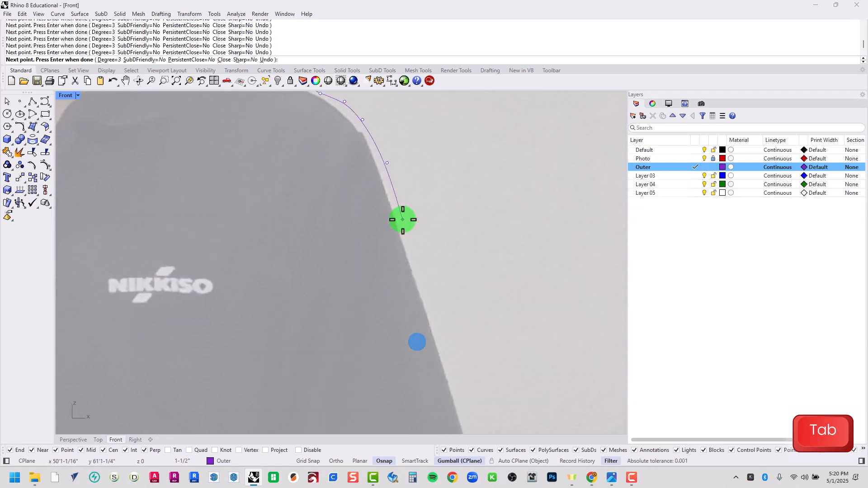
right_click_drag(351, 168, 391, 236)
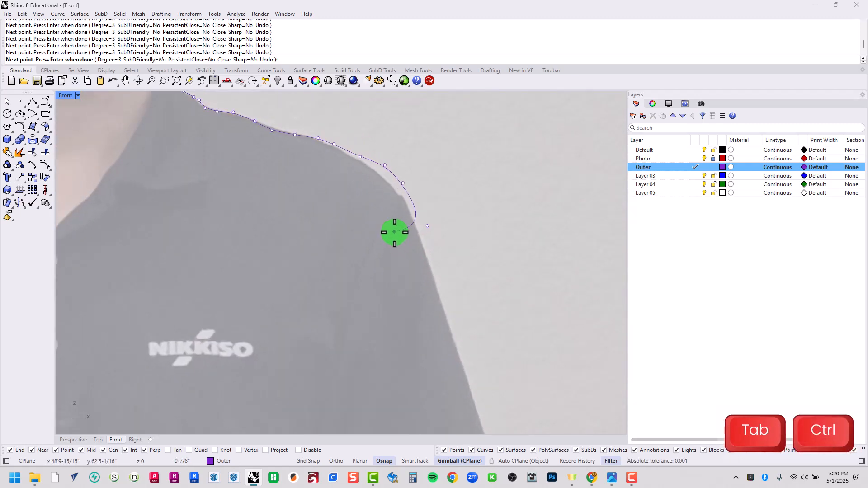
Undo the last four curve points placed around the outer shoulder.
key("ctrl+z")
key("ctrl+z")
key("ctrl+z")
key("ctrl+z")
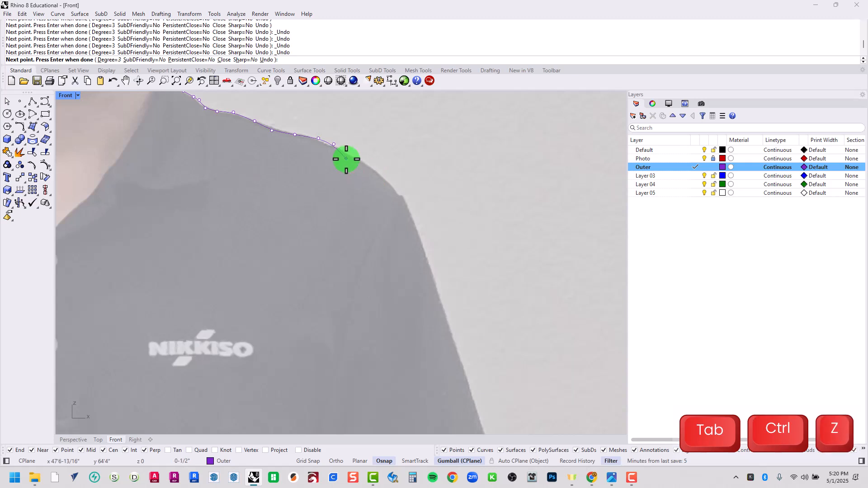
Trace around the shoulder more closely and down the sleeve's outer edge, turning in at the sleeve hem.
left_click(372, 180)
left_click(409, 215)
left_click(429, 259)
right_click_drag(473, 360, 465, 213)
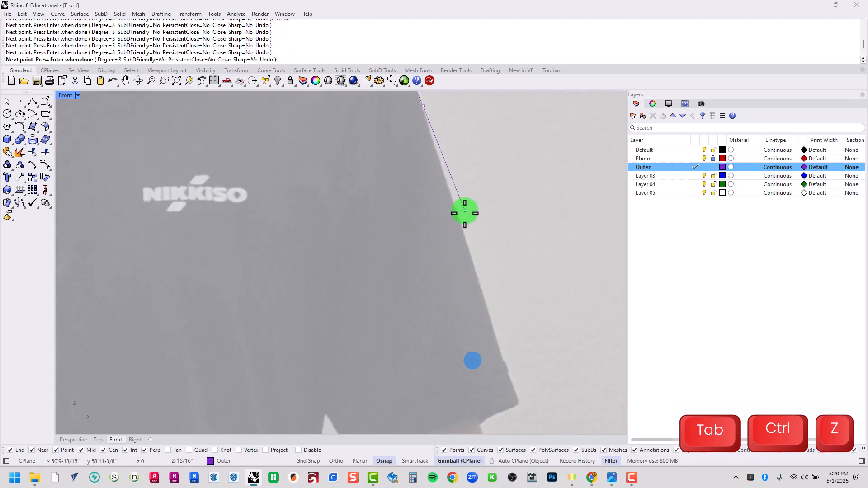
left_click(464, 230)
right_click_drag(503, 352, 487, 190)
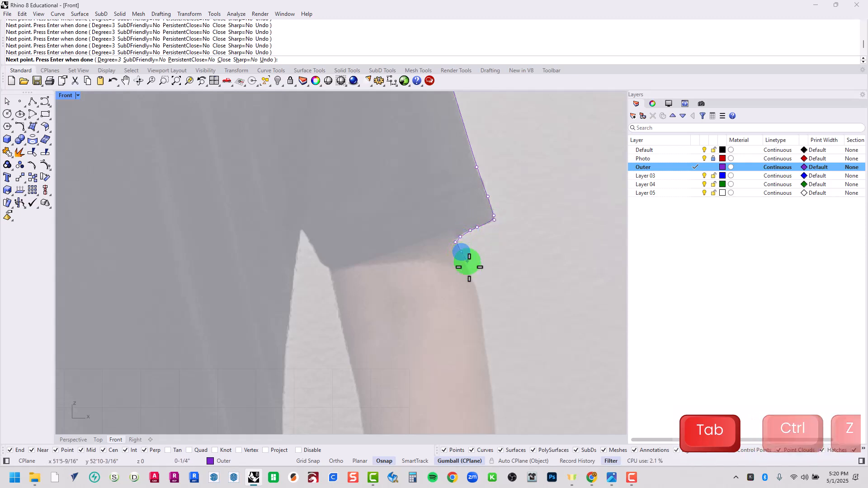
Continue the curve down the outer edge of the arm from the sleeve to just above the watch.
right_click_drag(495, 318, 449, 122)
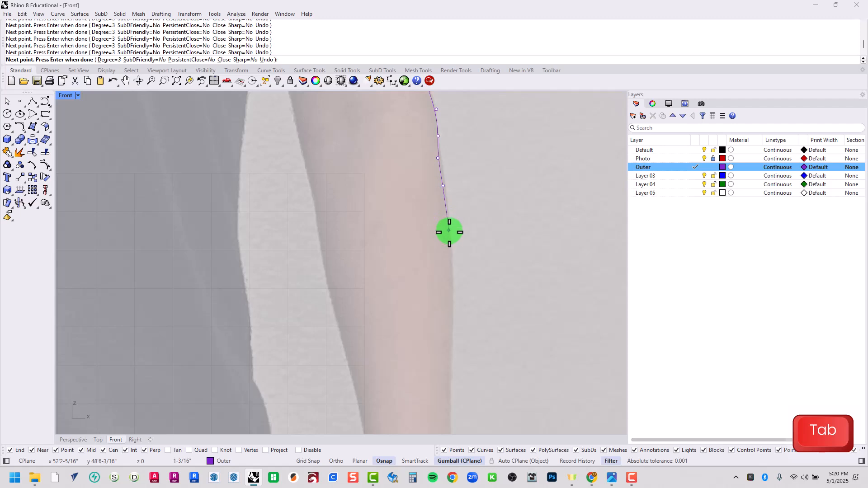
right_click_drag(450, 393, 409, 142)
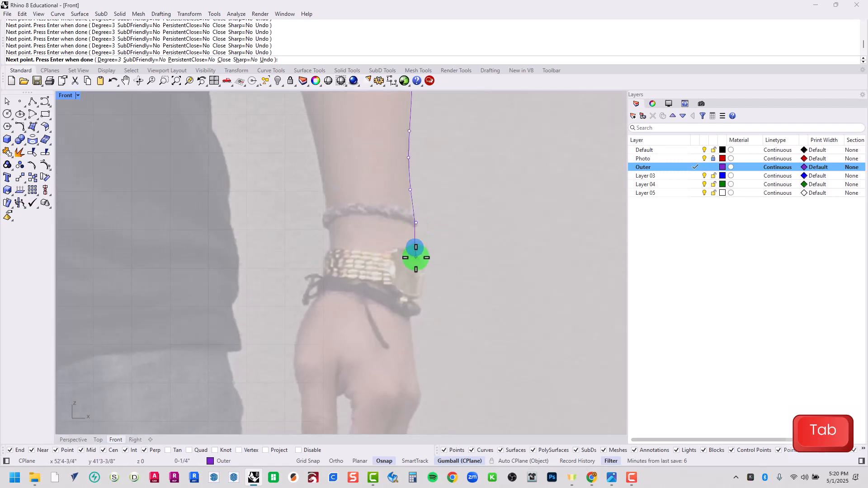
left_click(414, 247)
Try to run the curve straight past the watch and undo the last two points.
left_click(415, 263)
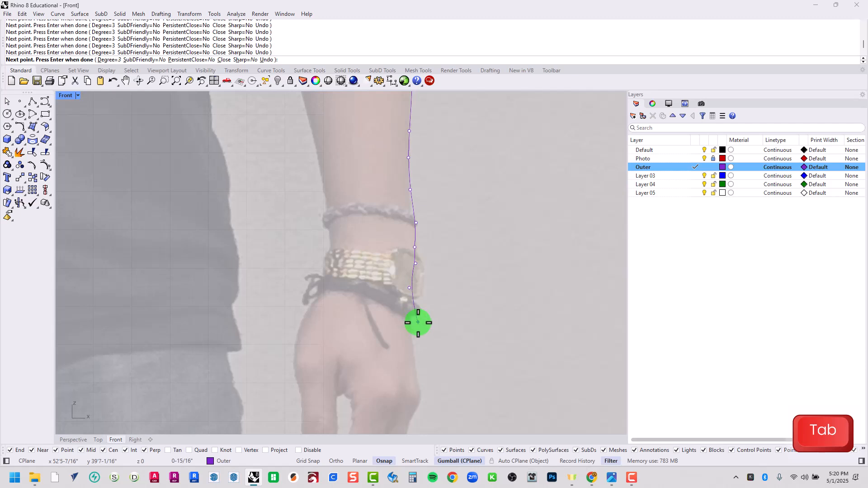
key("ctrl+z")
key("ctrl+z")
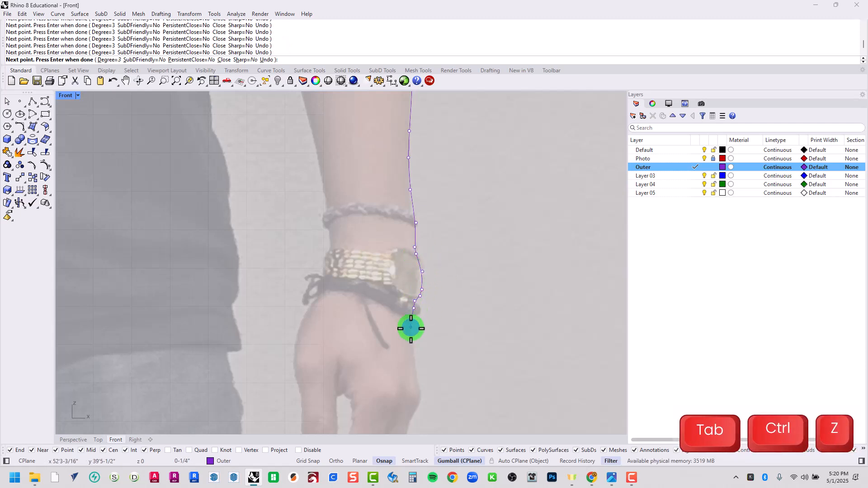
Trace the outer edge of the hand from just below the watch and bracelet to the knuckle.
left_click(411, 328)
left_click(411, 340)
left_click(414, 360)
left_click(417, 372)
right_click_drag(416, 375, 441, 216)
left_click(443, 231)
left_click(447, 247)
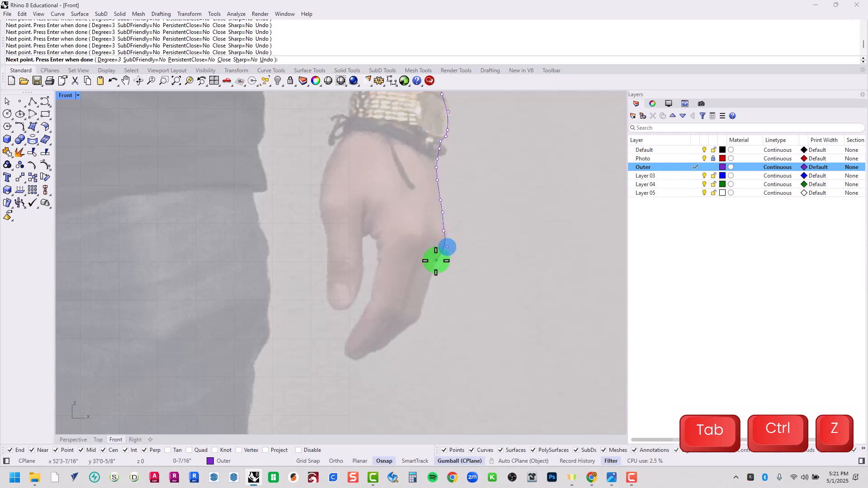
Continue the curve from the knuckle down the outer edge of the fingers towards the fingertip.
left_click(433, 268)
left_click(427, 286)
left_click(424, 318)
left_click(410, 324)
left_click(390, 340)
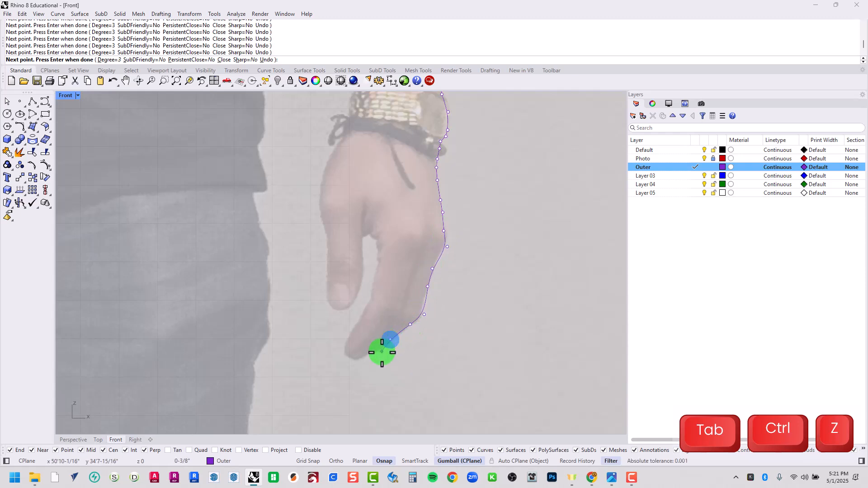
Trace around the fingertip and start back up the finger's inner edge.
left_click(344, 359)
left_click(343, 346)
left_click(347, 338)
left_click(353, 330)
left_click(367, 309)
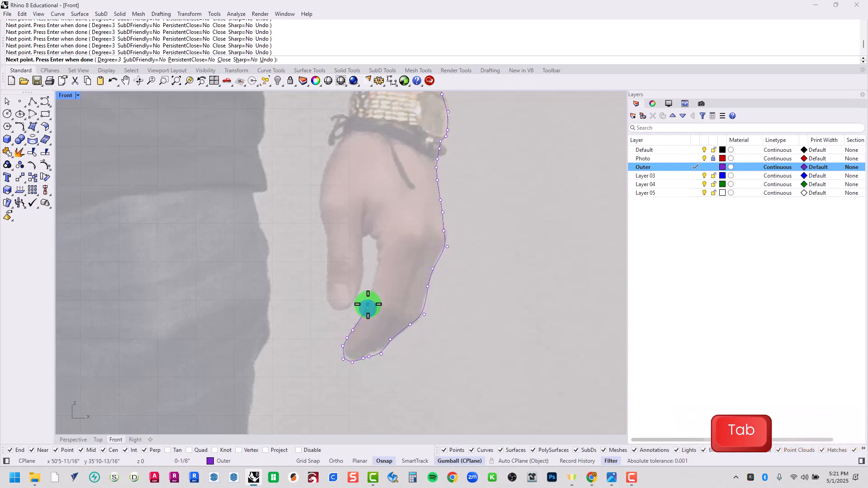
Continue the curve up into the gap between finger and thumb, and around the thumb to the back of the hand.
left_click(368, 298)
left_click(374, 286)
left_click(375, 273)
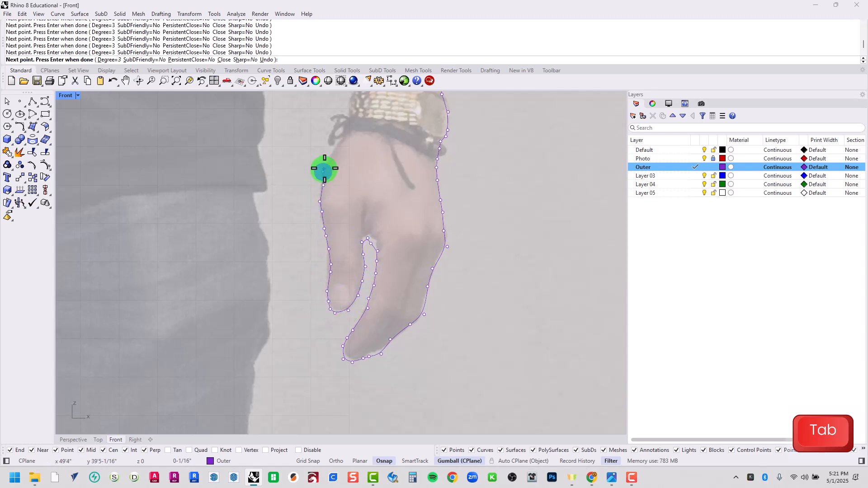
Trace the inner edge of the wrist, forearm and sleeve up to the armpit and end the curve there.
right_click_drag(348, 138, 313, 267)
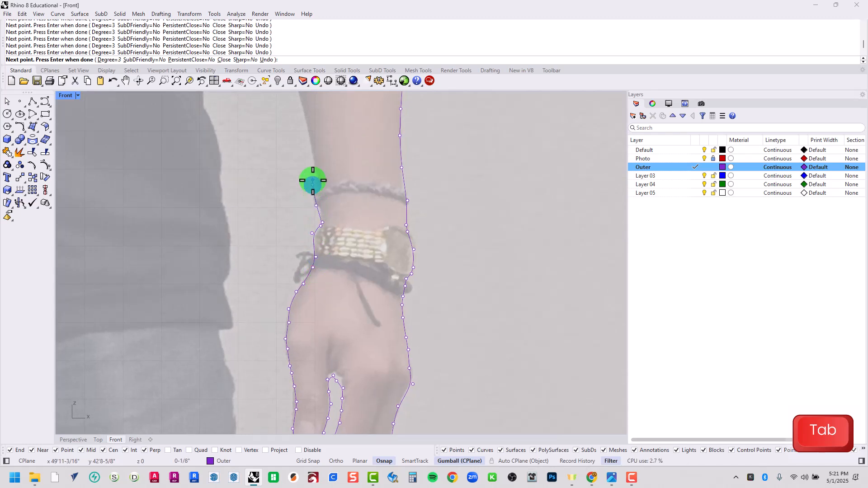
right_click_drag(311, 151, 396, 307)
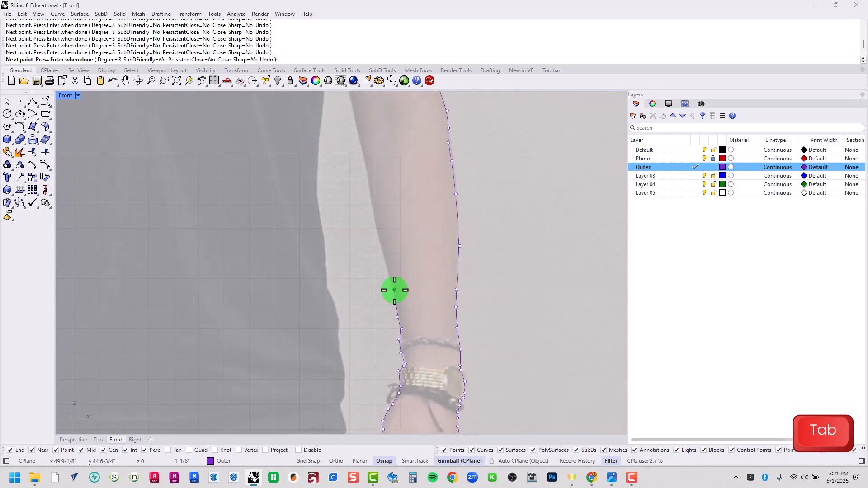
left_click(376, 235)
right_click_drag(368, 174, 393, 270)
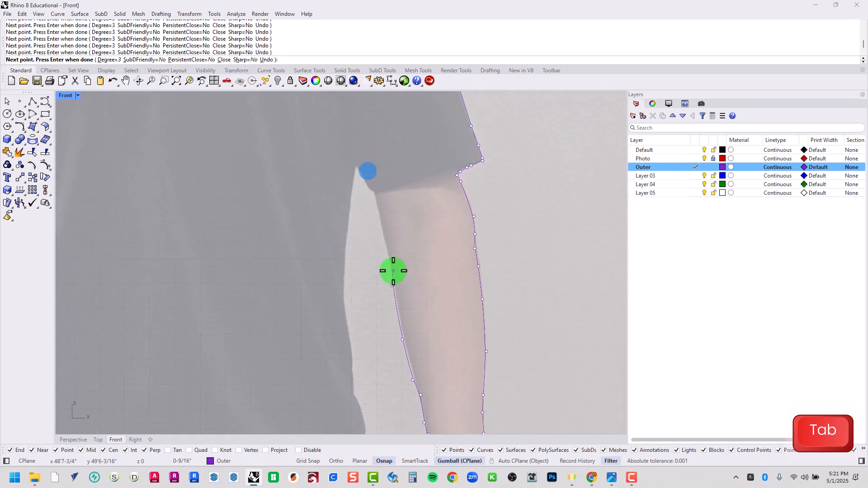
left_click(380, 231)
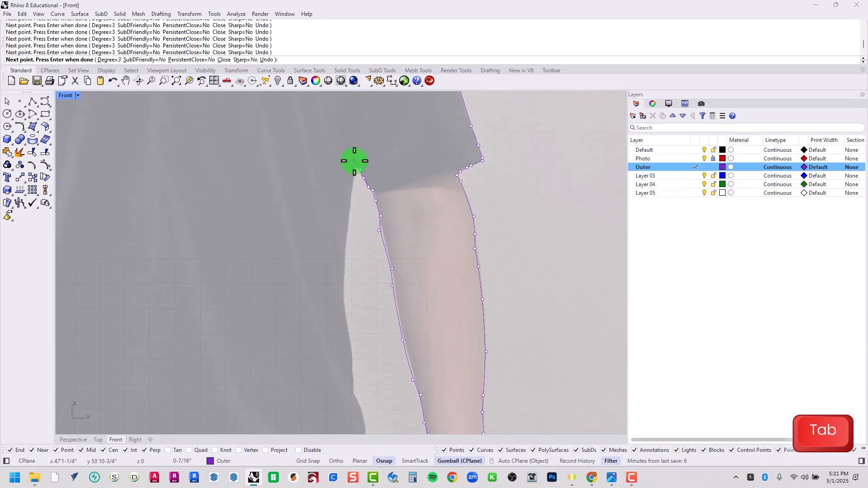
scroll(361, 154, "up", 6)
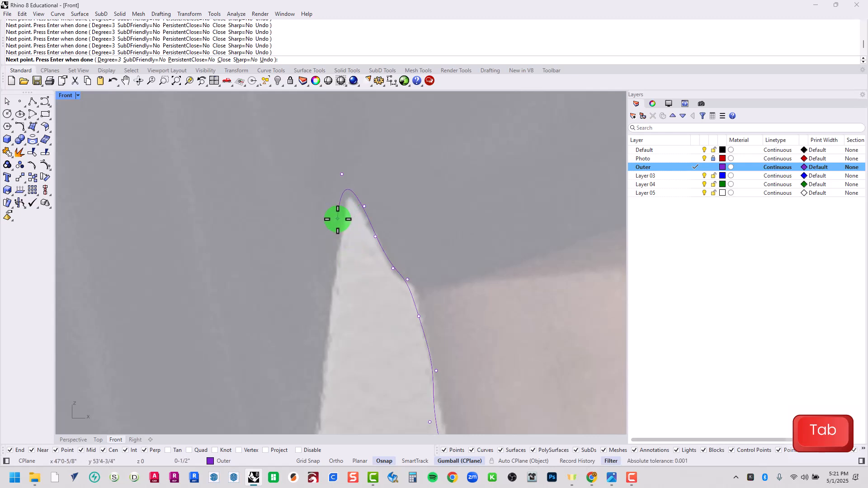
key("space")
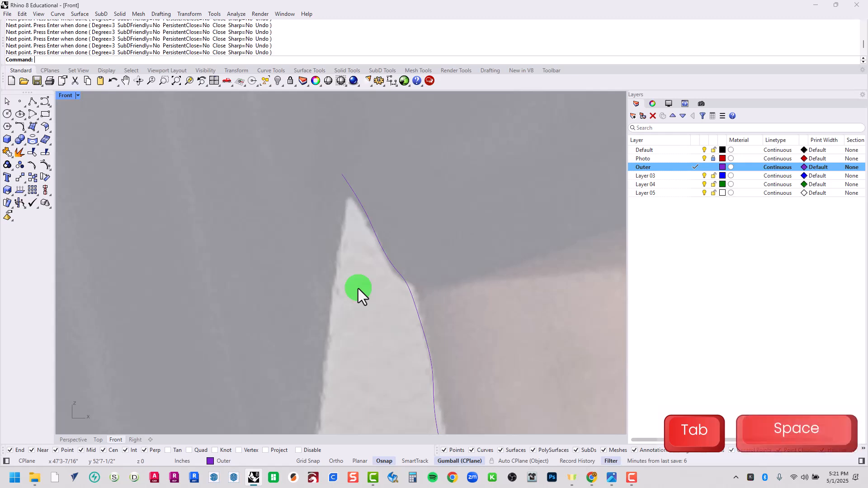
Start a new control point curve at the armpit end of the first curve and trace the upper side of the shirt downwards.
key("space")
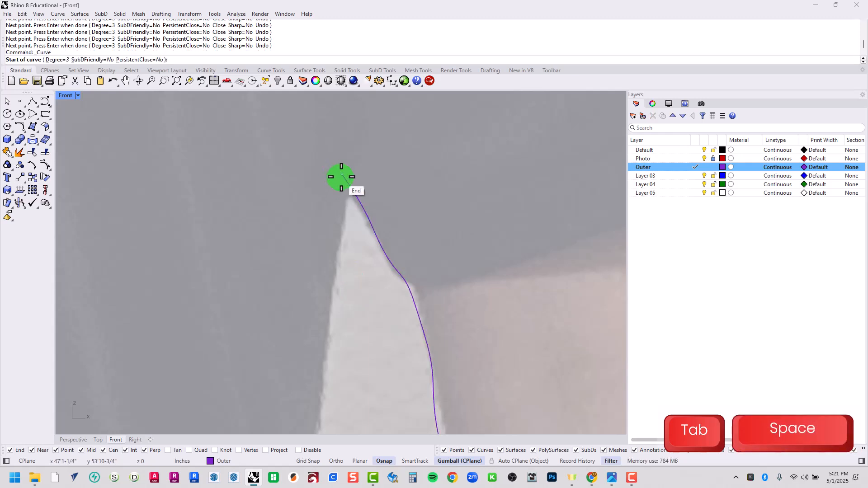
left_click(344, 175)
left_click(340, 248)
left_click(334, 266)
left_click(332, 305)
left_click(325, 356)
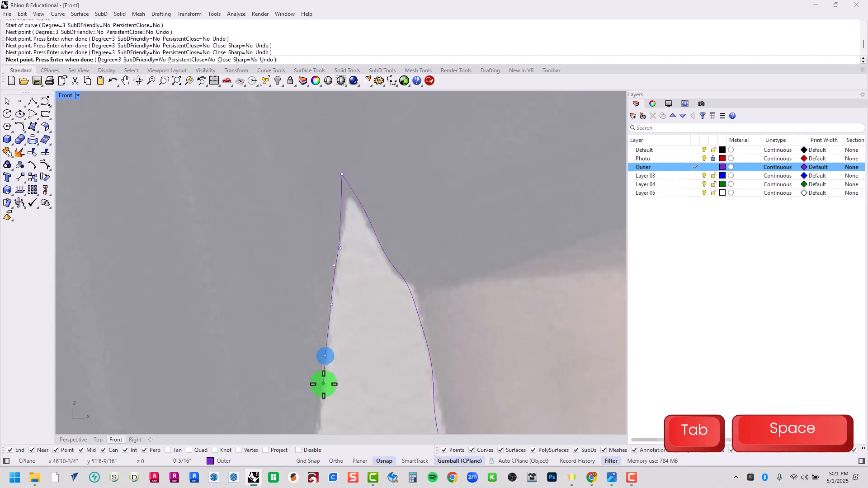
Continue the curve from the armpit down the side of the shirt to waist height.
right_click_drag(324, 387, 300, 249)
scroll(301, 249, "down", 2)
right_click_drag(310, 163, 306, 235)
scroll(306, 134, "up", 10)
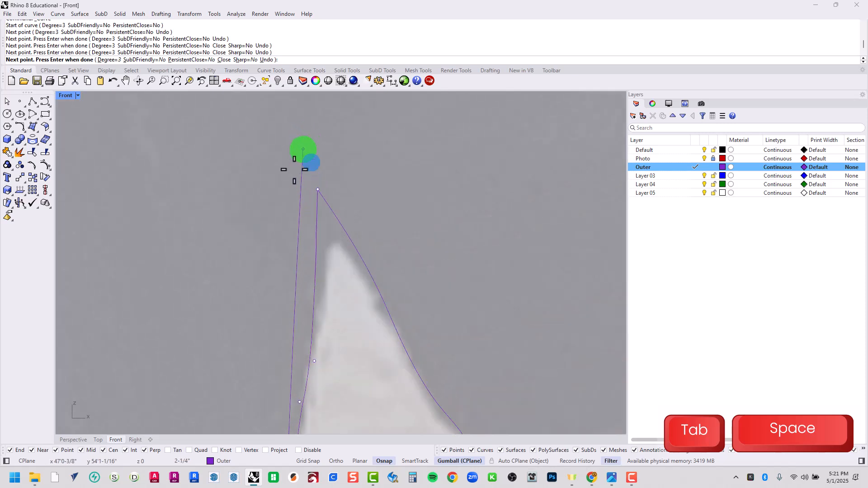
scroll(320, 246, "down", 8)
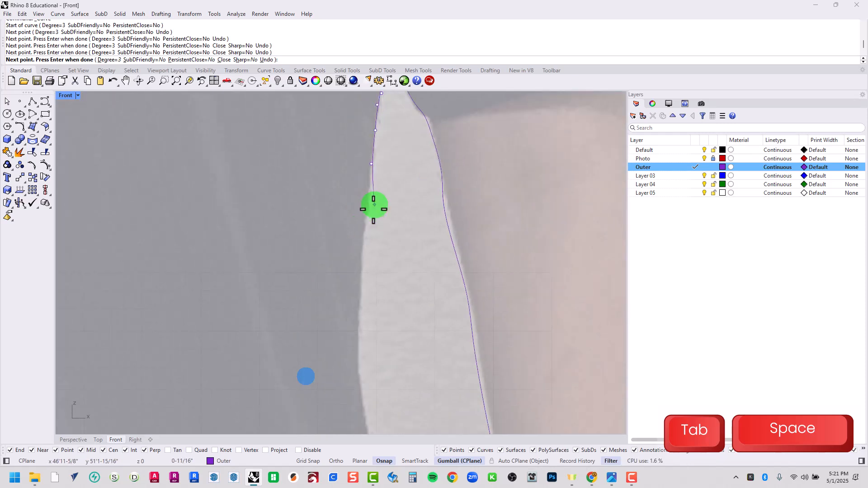
scroll(364, 216, "down", 6)
scroll(364, 217, "up", 2)
left_click(362, 231)
left_click(360, 245)
left_click(363, 261)
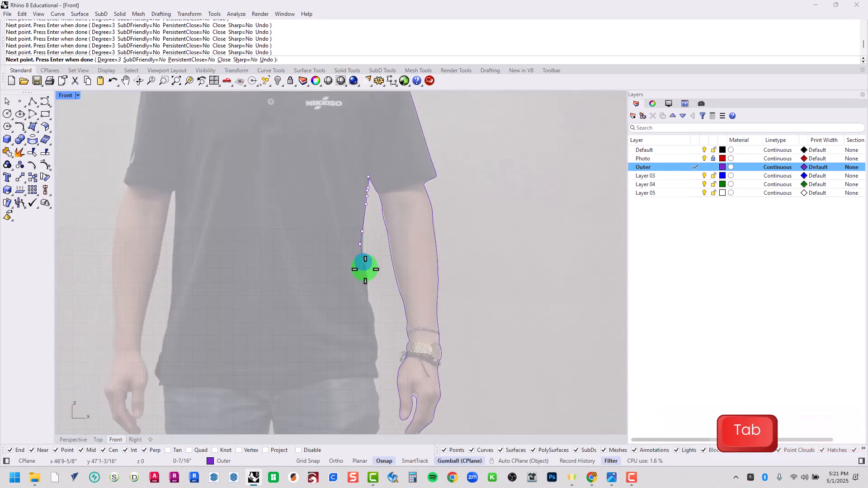
Trace the lower side of the shirt down to the hem and around the hem corner to the jeans.
left_click(366, 276)
left_click(367, 282)
left_click(365, 295)
left_click(368, 303)
left_click(371, 310)
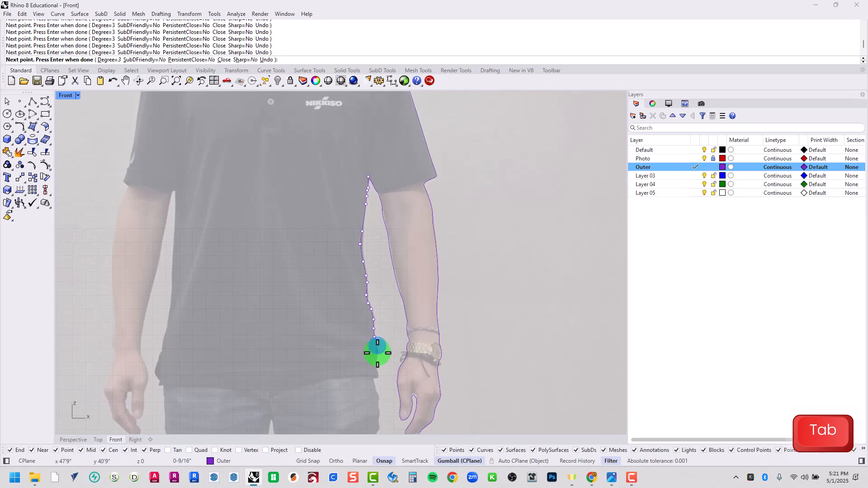
right_click_drag(371, 381, 386, 113)
scroll(387, 114, "up", 6)
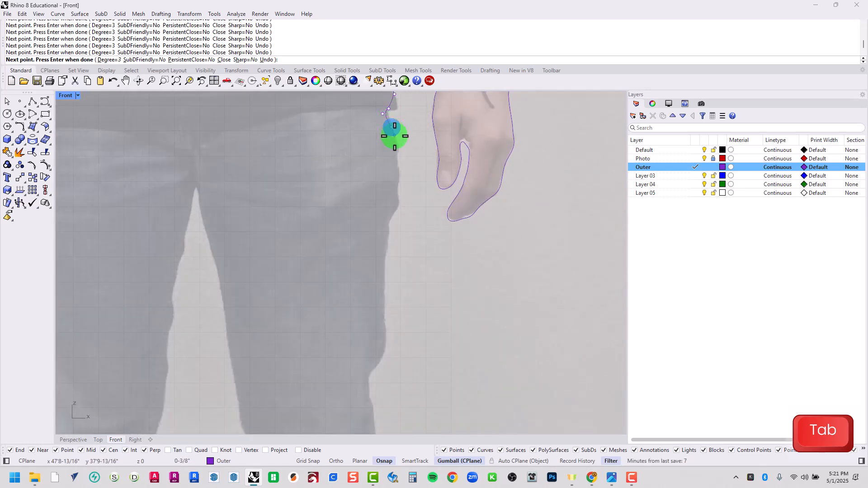
Trace the outer edge of the hip and upper thigh on the leg below the shirt hem.
left_click(395, 141)
left_click(399, 174)
left_click(400, 191)
left_click(393, 216)
left_click(387, 234)
left_click(385, 250)
left_click(386, 281)
Continue the curve down the outer edge of the lower thigh and around the folds at the knee.
right_click_drag(391, 359, 403, 234)
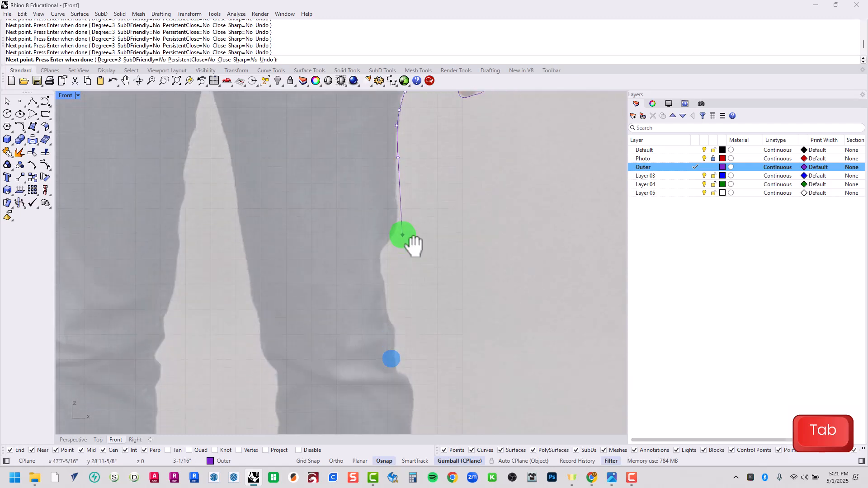
left_click(395, 189)
left_click(388, 237)
left_click(382, 247)
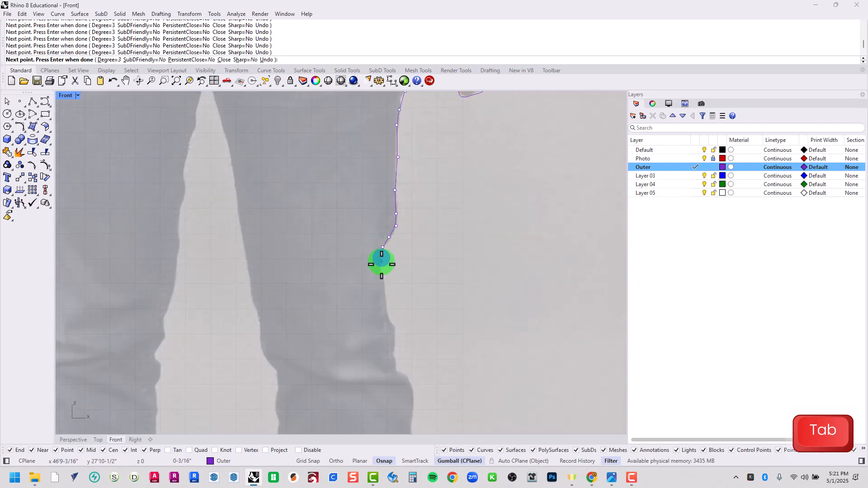
left_click(381, 280)
left_click(382, 297)
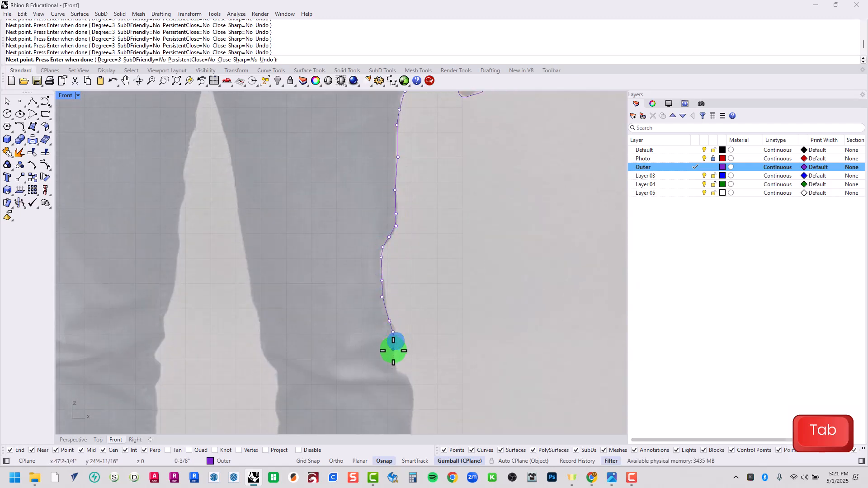
left_click(400, 370)
left_click(404, 376)
Trace the outer edge of the lower leg from the knee down to just above the trouser cuff.
right_click_drag(411, 409, 448, 194)
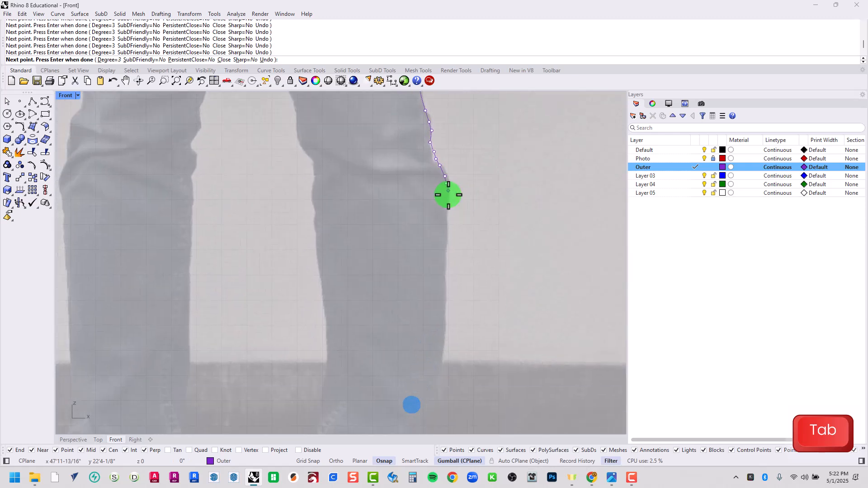
left_click(447, 213)
left_click(449, 257)
left_click(447, 279)
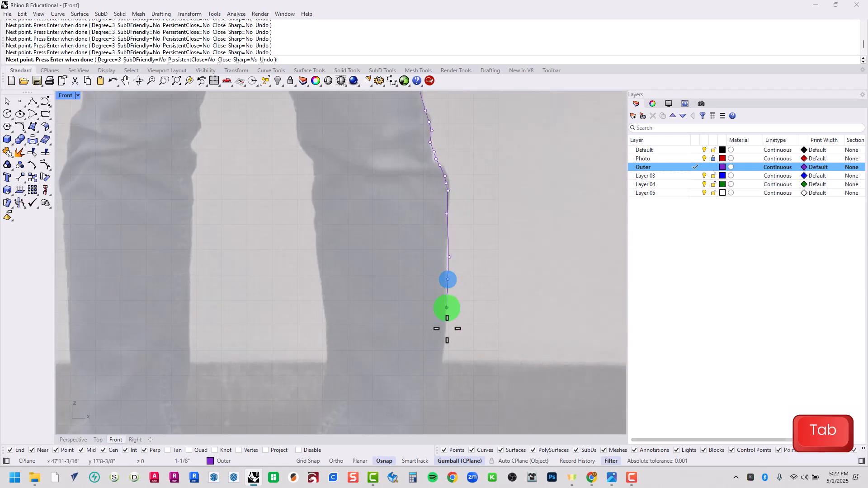
right_click_drag(449, 263, 507, 124)
left_click(504, 167)
left_click(500, 189)
left_click(500, 213)
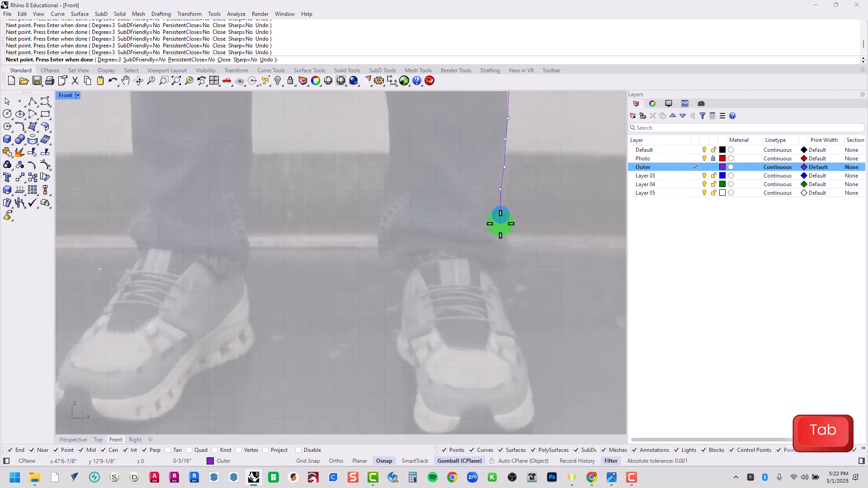
Trace around the outer corner of the trouser cuff and down the outer edge of the shoe.
left_click(507, 246)
left_click(509, 254)
left_click(504, 265)
left_click(494, 284)
left_click(500, 300)
left_click(503, 315)
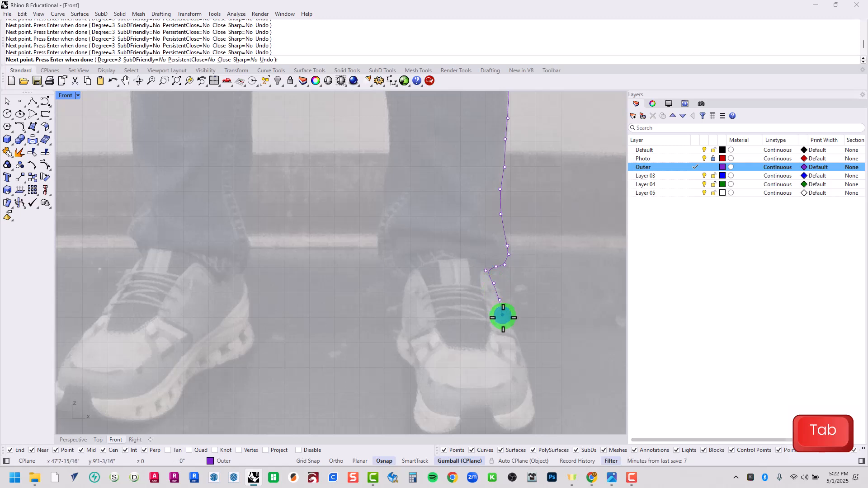
right_click_drag(510, 336, 483, 259)
left_click(499, 281)
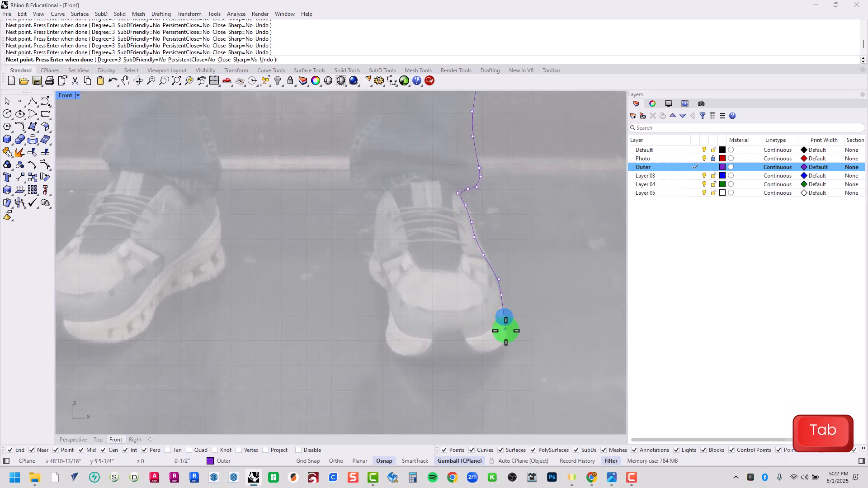
Trace along the front of the shoe's sole and around its inner corner.
left_click(483, 353)
left_click(470, 355)
left_click(452, 357)
left_click(432, 360)
left_click(411, 359)
left_click(397, 353)
left_click(391, 345)
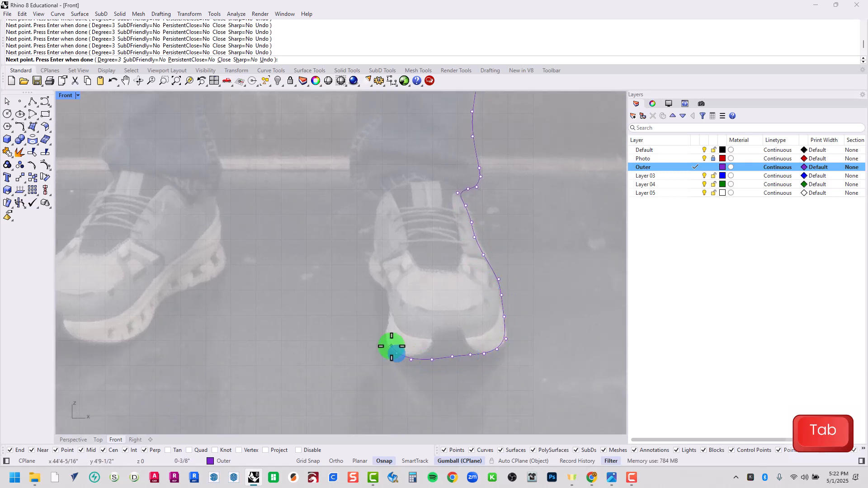
Trace up the inner edge of the shoe to the underside of the trouser cuff.
left_click(389, 332)
left_click(389, 315)
left_click(390, 304)
left_click(384, 296)
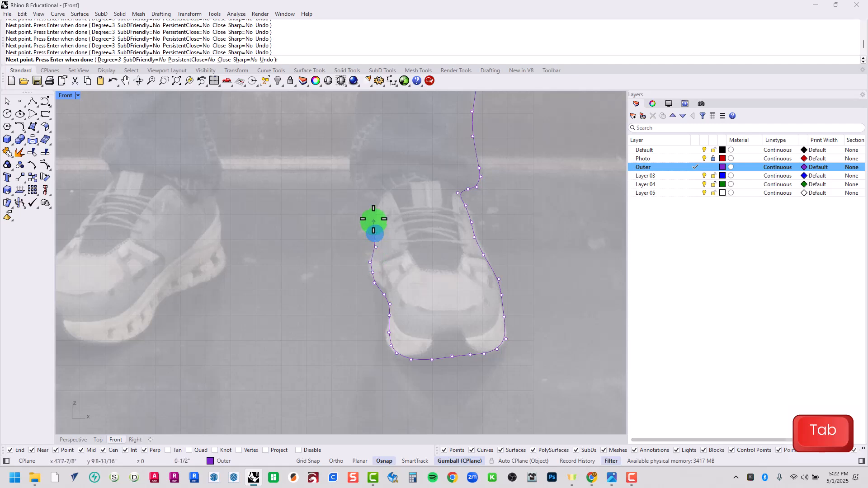
left_click(373, 218)
left_click(371, 206)
Trace around the inner side of the trouser cuff and start up the inner edge of the lower leg.
left_click(348, 170)
left_click(347, 158)
left_click(356, 133)
left_click(361, 124)
left_click(356, 110)
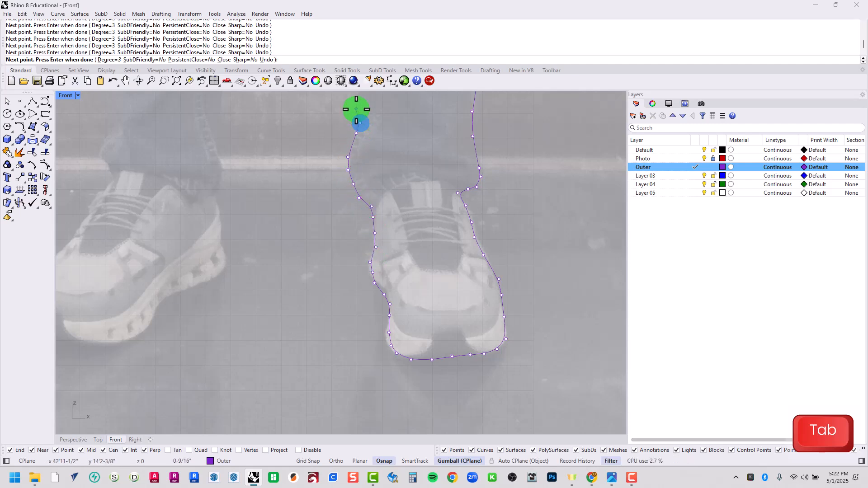
right_click_drag(355, 109, 368, 294)
left_click(371, 270)
left_click(381, 246)
Continue the curve up the inner edge of the lower leg to the knee.
scroll(378, 232, "down", 4)
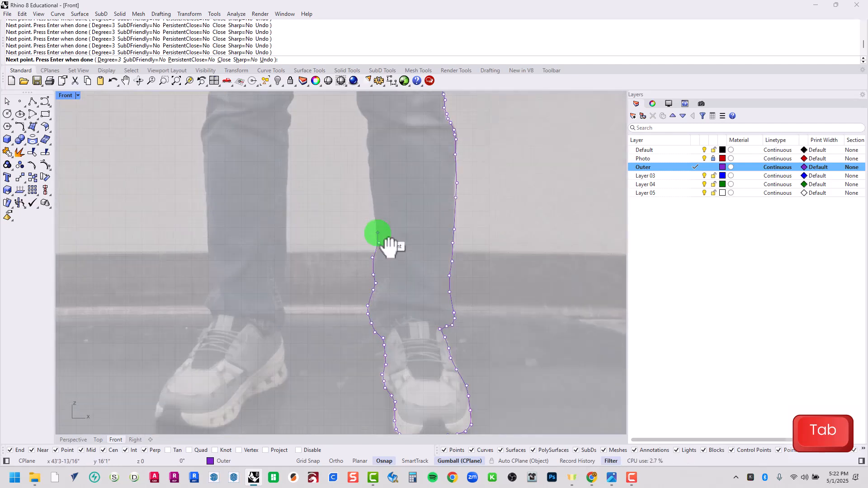
right_click_drag(378, 232, 413, 358)
left_click(410, 333)
left_click(401, 300)
left_click(400, 283)
left_click(402, 263)
left_click(402, 251)
left_click(401, 231)
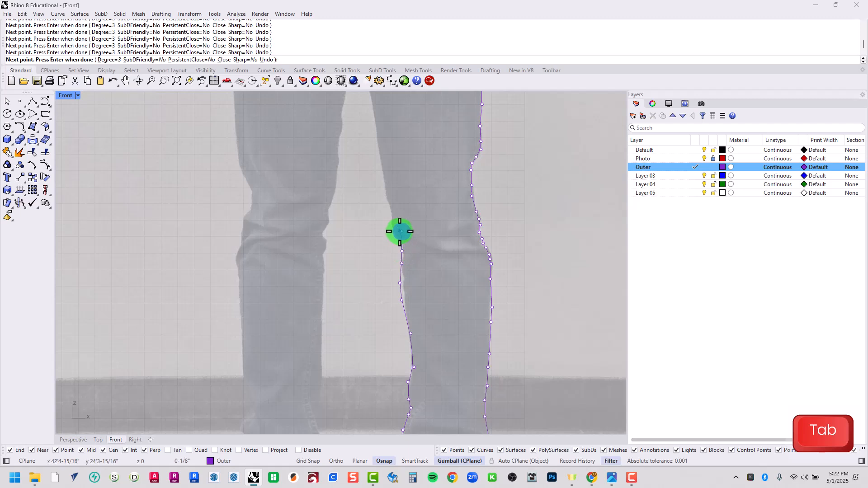
Trace the inner edge of the thigh from the knee up to the crotch.
left_click(396, 222)
left_click(390, 197)
right_click_drag(383, 190, 410, 279)
left_click(411, 251)
left_click(407, 225)
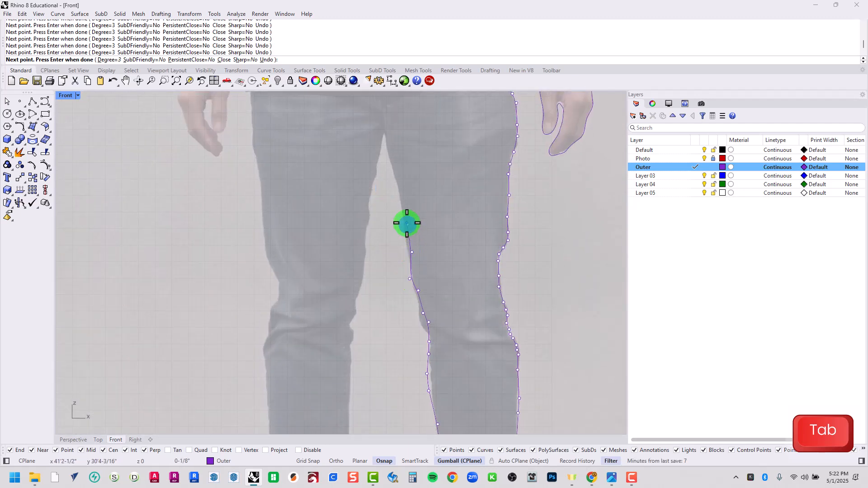
left_click(399, 188)
left_click(393, 166)
left_click(383, 142)
Trace from the crotch down the inner thigh of the other leg, past the knee to the upper calf.
left_click(367, 185)
left_click(373, 201)
left_click(371, 227)
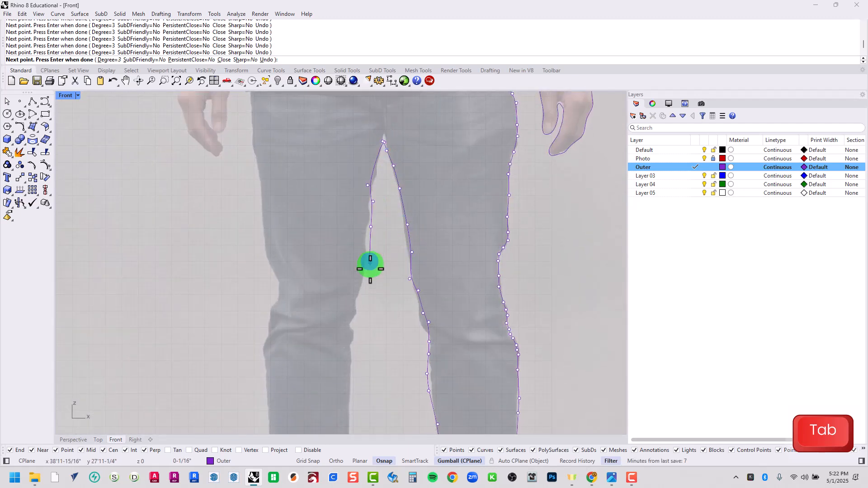
left_click(369, 262)
left_click(362, 285)
left_click(359, 306)
left_click(354, 327)
left_click(349, 371)
left_click(352, 389)
Trace the second leg's inner calf and trouser cuff down to the top of the shoe.
right_click_drag(351, 413, 411, 170)
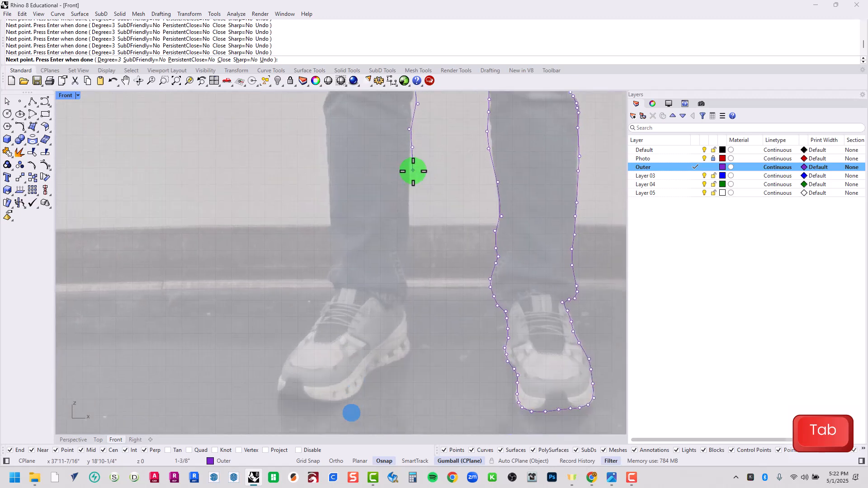
left_click(412, 182)
left_click(410, 204)
left_click(409, 234)
left_click(404, 257)
left_click(405, 276)
left_click(408, 288)
left_click(402, 301)
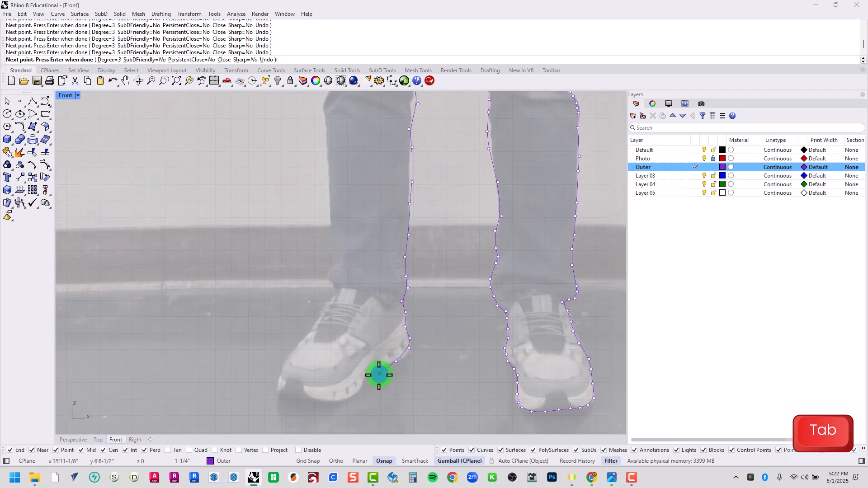
Trace along the underside of the second shoe's sole towards the toe.
left_click(378, 374)
left_click(366, 381)
left_click(353, 402)
left_click(334, 407)
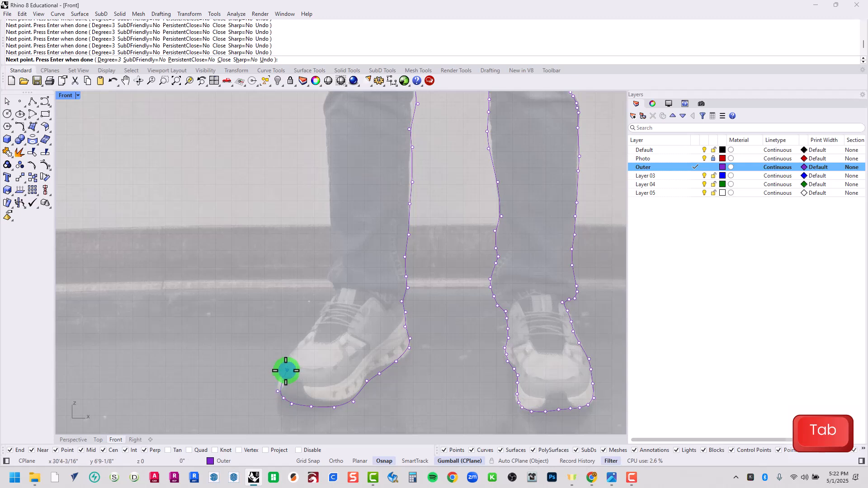
Trace up from the toe along the front of the second shoe to the outer side of the trouser cuff.
left_click(287, 369)
left_click(287, 359)
left_click(330, 282)
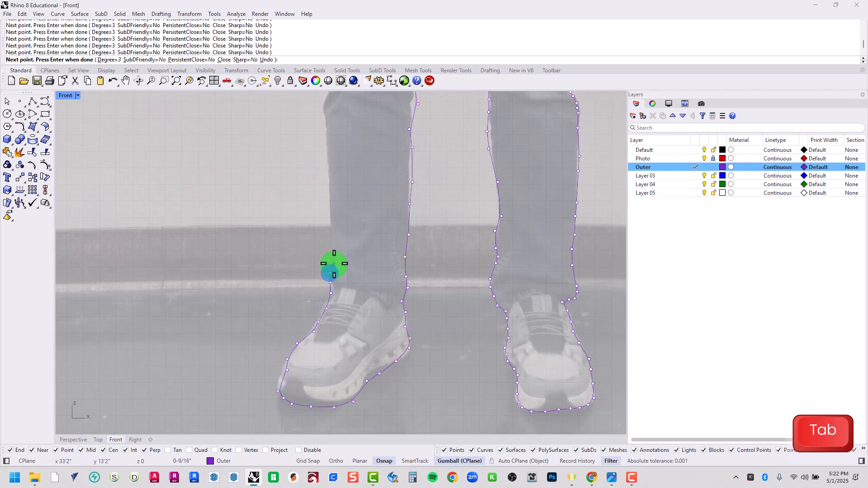
Trace the outer edge of the second lower leg from the cuff up to the knee folds.
left_click(332, 233)
right_click_drag(330, 156, 351, 258)
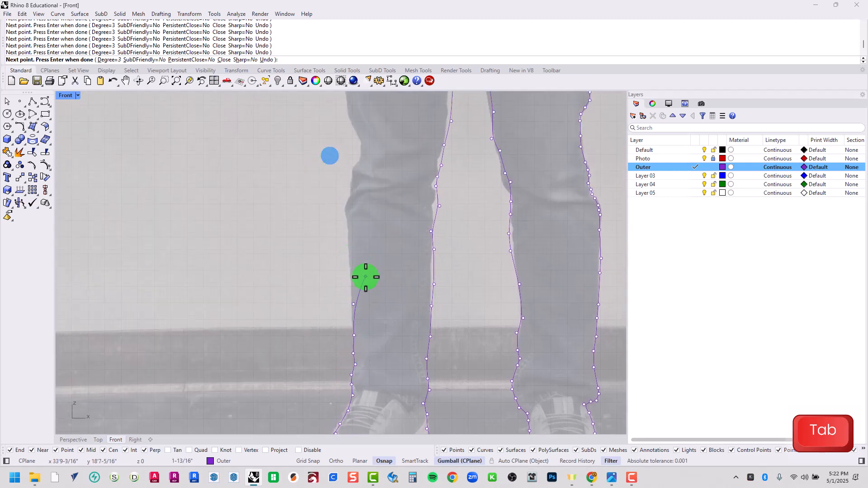
left_click(350, 244)
left_click(343, 218)
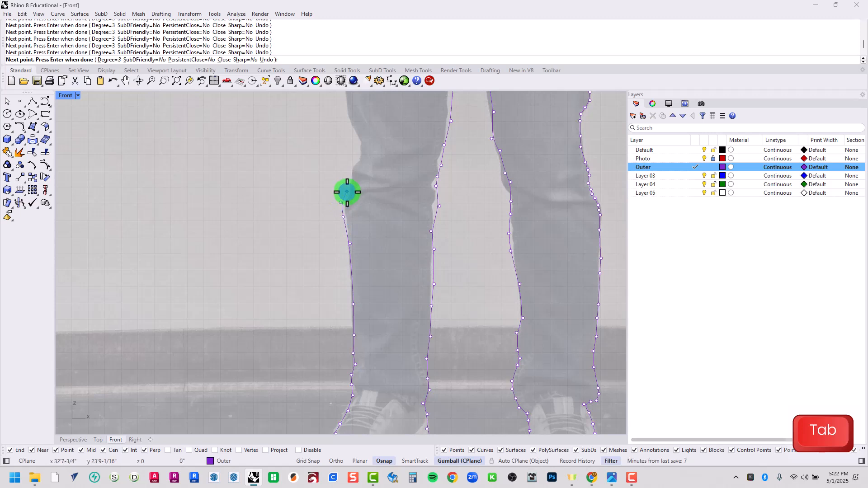
left_click(347, 191)
left_click(348, 173)
Trace above the second knee and up the outer edge of the thigh.
right_click_drag(365, 144, 378, 292)
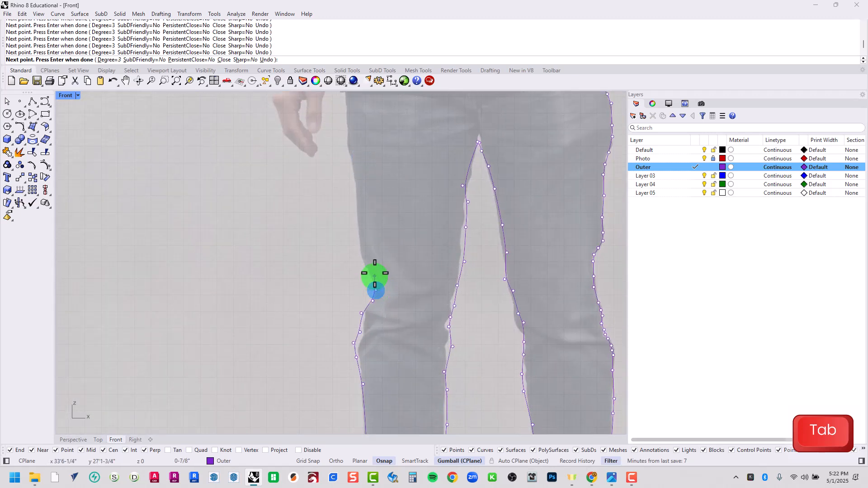
left_click(374, 271)
left_click(360, 259)
left_click(359, 231)
left_click(359, 191)
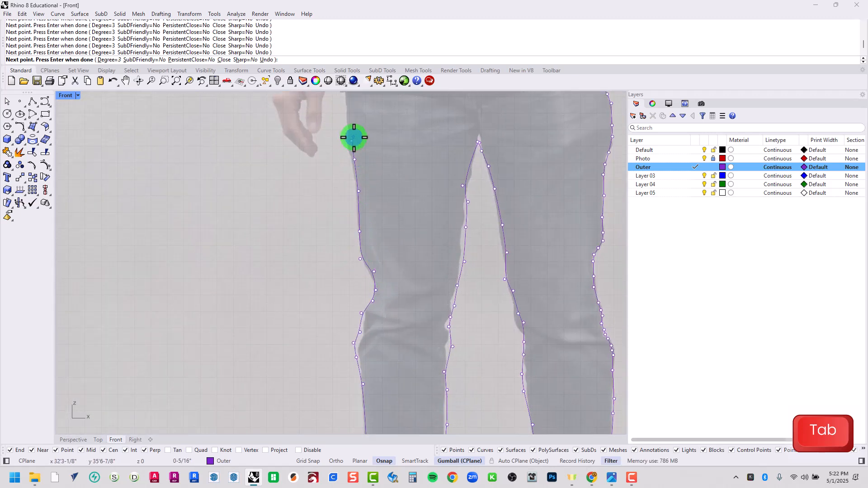
Continue the curve up the hip, around the shirt hem corner and up the lower side of the shirt.
right_click_drag(353, 137, 393, 293)
left_click(389, 294)
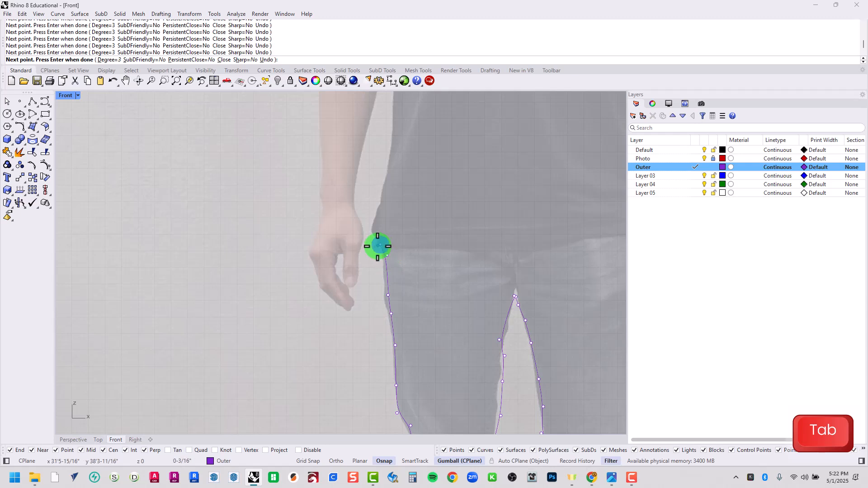
left_click(378, 206)
left_click(383, 190)
left_click(387, 170)
left_click(394, 146)
Trace the upper side of the shirt up towards the second armpit.
right_click_drag(399, 123, 392, 301)
left_click(387, 282)
left_click(389, 246)
left_click(389, 225)
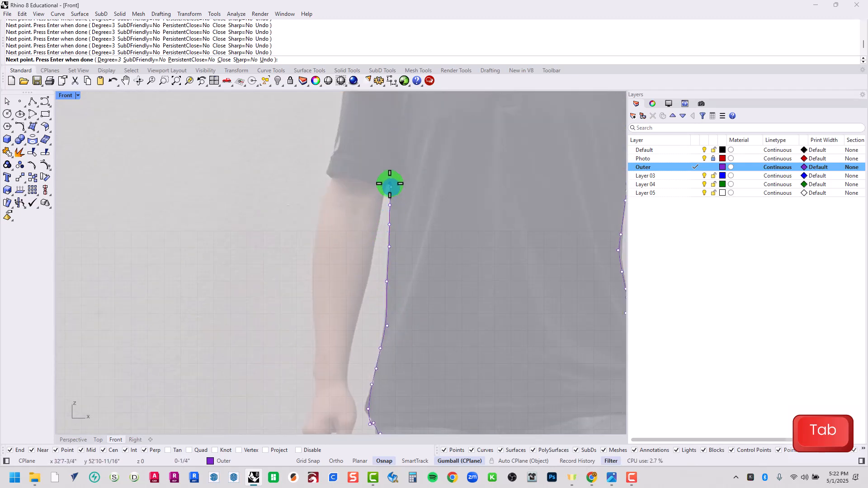
Turn the curve at the armpit and trace the inner edge of the arm down towards the wrist.
left_click(380, 199)
left_click(377, 224)
left_click(377, 237)
left_click(372, 258)
left_click(365, 280)
left_click(360, 305)
left_click(353, 325)
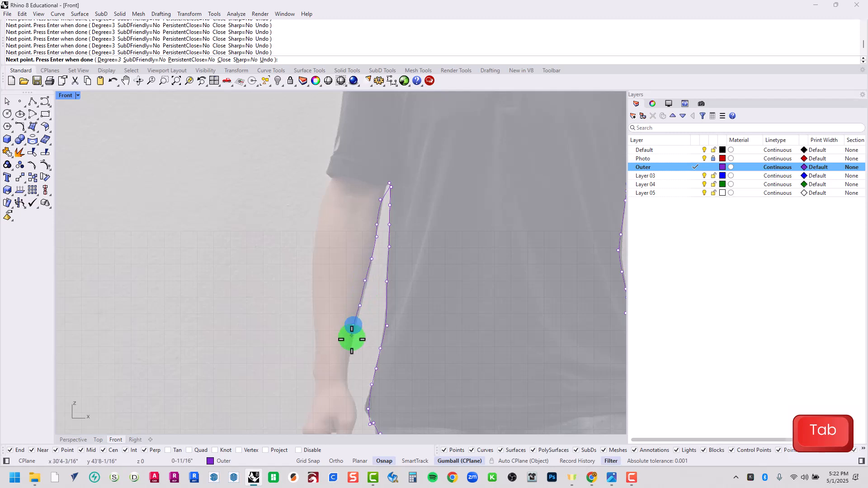
left_click(349, 345)
Trace from the wrist along the inner edge of the hand and around the tip of the thumb.
left_click(355, 400)
right_click_drag(355, 400, 354, 198)
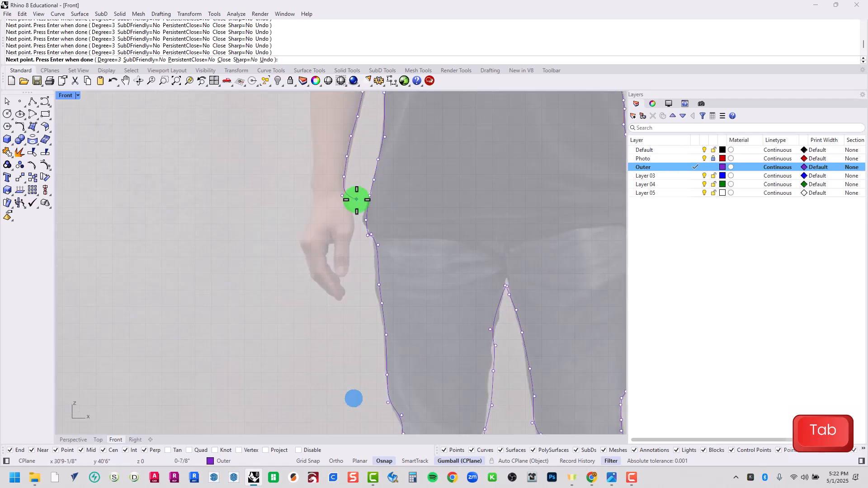
left_click(356, 225)
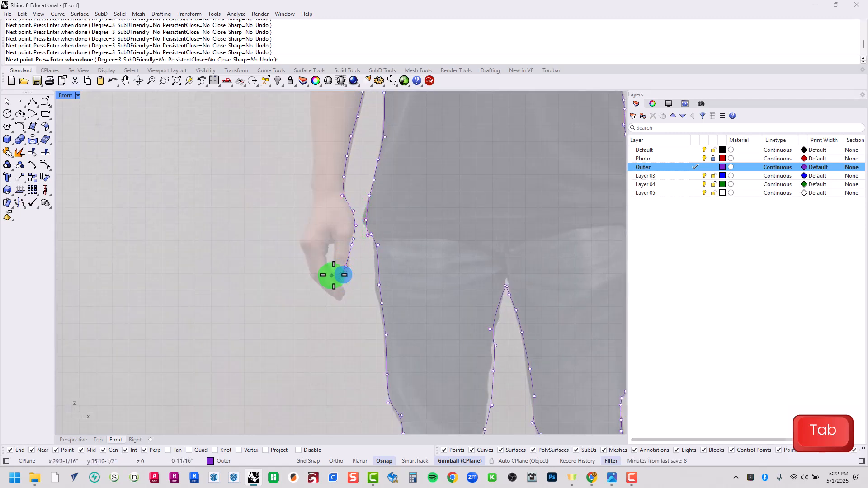
scroll(334, 274, "up", 3)
left_click(361, 273)
left_click(342, 271)
left_click(334, 249)
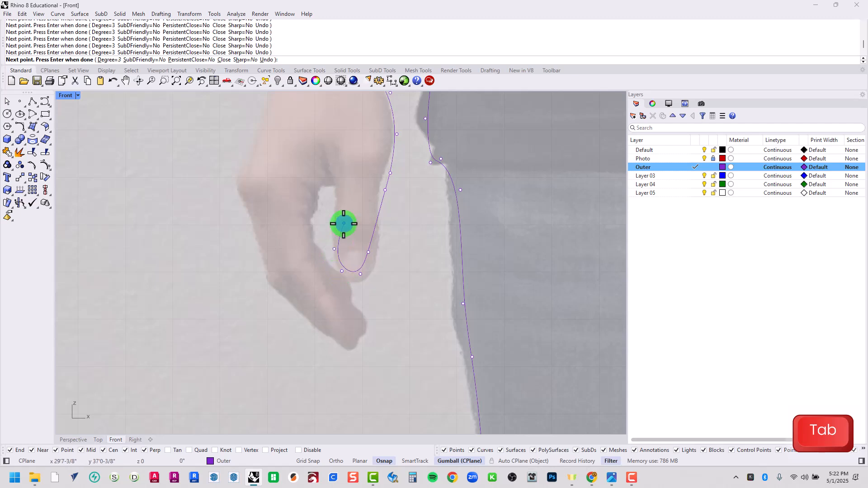
Trace the gap between thumb and fingers, down the inner edge of the index finger and around the fingertips.
left_click(317, 238)
left_click(329, 268)
left_click(338, 290)
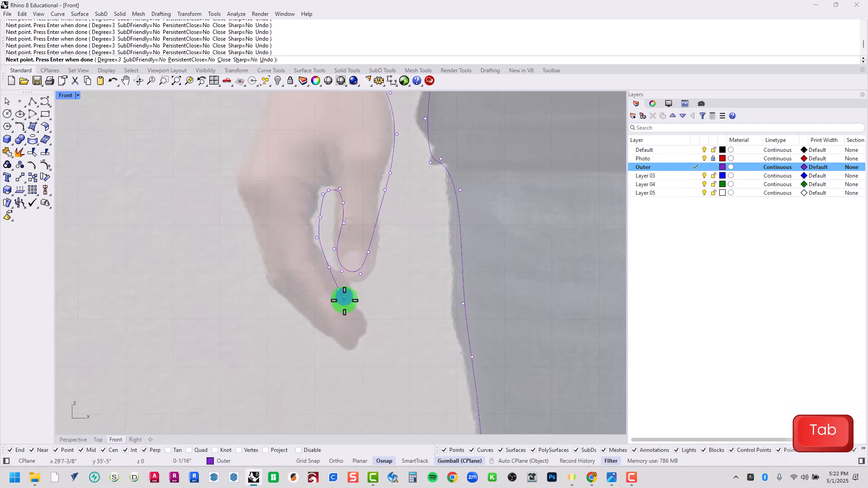
left_click(344, 296)
left_click(348, 308)
left_click(360, 324)
left_click(363, 342)
left_click(350, 349)
Trace back up the outer edge of the fingers and around the knuckles towards the back of the hand.
left_click(329, 335)
left_click(320, 323)
left_click(301, 303)
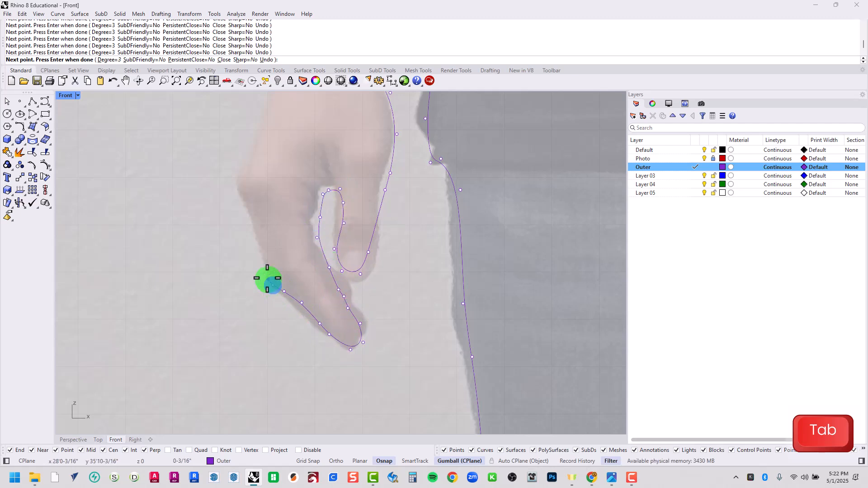
left_click(262, 259)
left_click(254, 229)
left_click(239, 191)
left_click(239, 165)
Continue the curve from the hand past the wrist and up the outer edge of the forearm to just below the sleeve.
right_click_drag(295, 121, 298, 356)
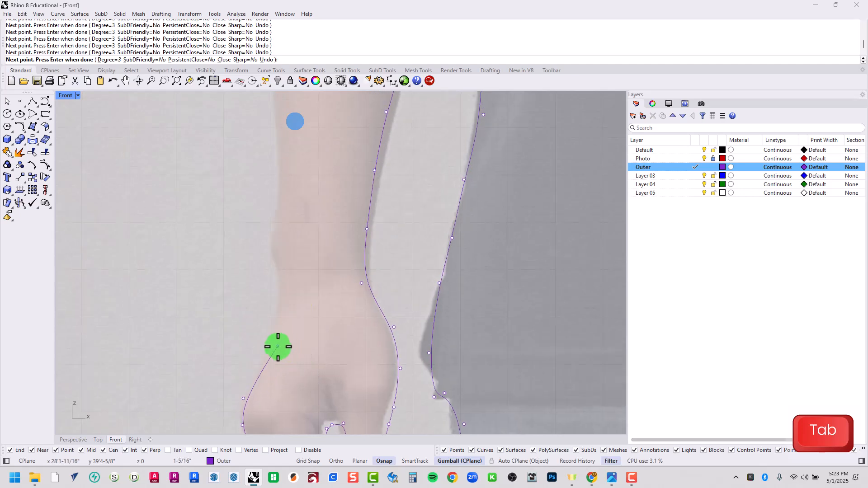
left_click(274, 238)
left_click(279, 216)
right_click_drag(279, 144, 310, 355)
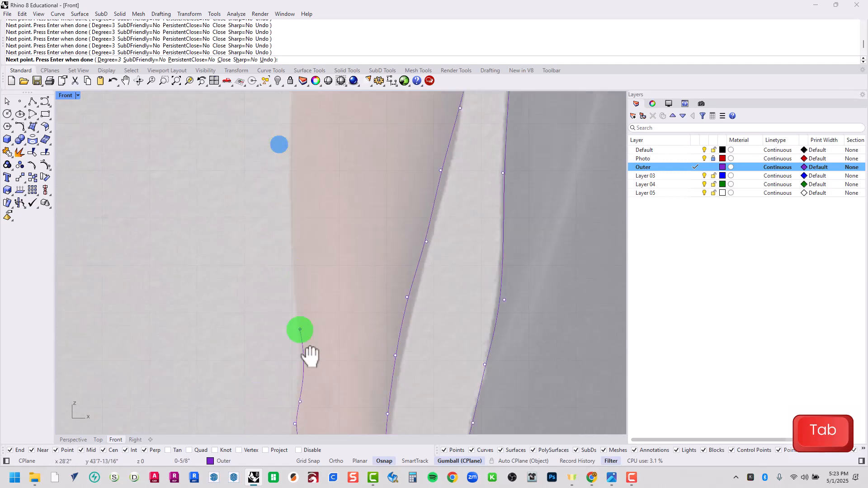
scroll(346, 222, "down", 5)
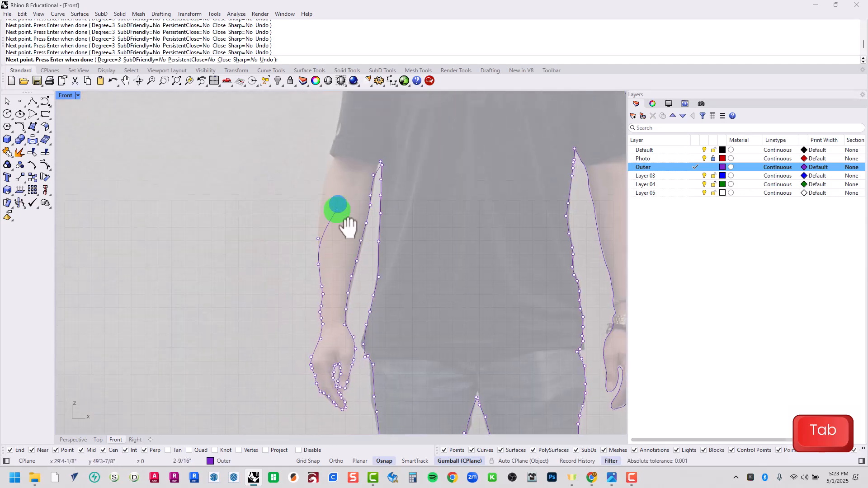
right_click_drag(348, 226, 326, 357)
left_click(306, 312)
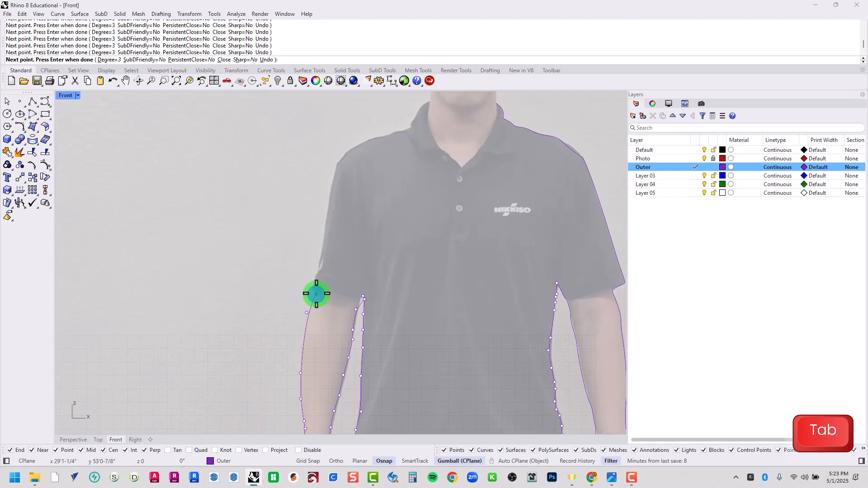
Trace around the sleeve hem and up the outer edge of the sleeve towards the shoulder.
left_click(319, 265)
left_click(324, 251)
left_click(322, 231)
left_click(327, 203)
left_click(334, 188)
left_click(339, 172)
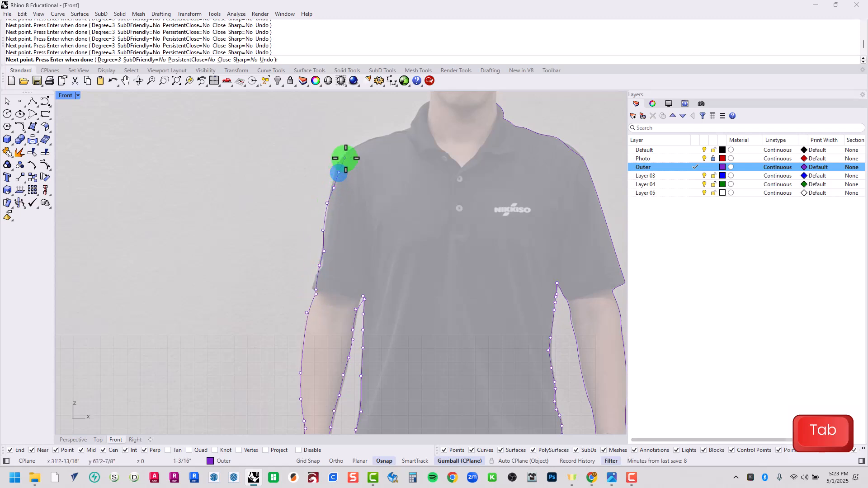
Trace over the rounded shoulder and along the top of the shirt to the base of the collar.
left_click(347, 158)
left_click(355, 150)
left_click(375, 138)
left_click(389, 134)
left_click(401, 130)
left_click(411, 128)
scroll(382, 188, "up", 6)
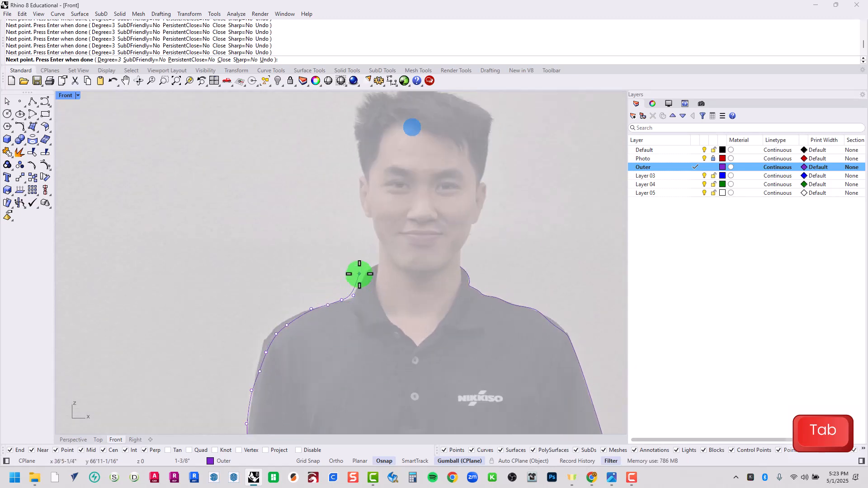
Trace up the outer edge of the collar to where it meets the neck.
left_click(351, 312)
left_click(355, 296)
left_click(370, 282)
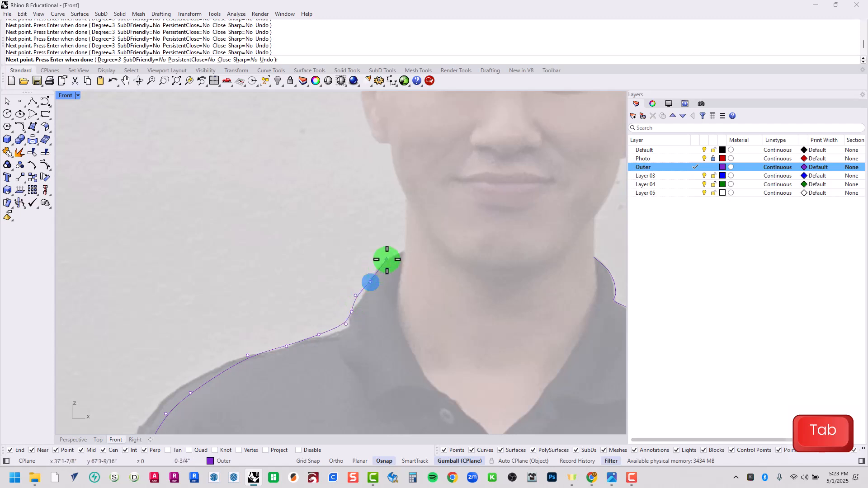
left_click(386, 259)
left_click(399, 254)
left_click(410, 250)
Trace up the side of the neck and along the jaw towards the earlobe.
left_click(411, 236)
left_click(409, 211)
left_click(404, 192)
right_click_drag(397, 169, 414, 291)
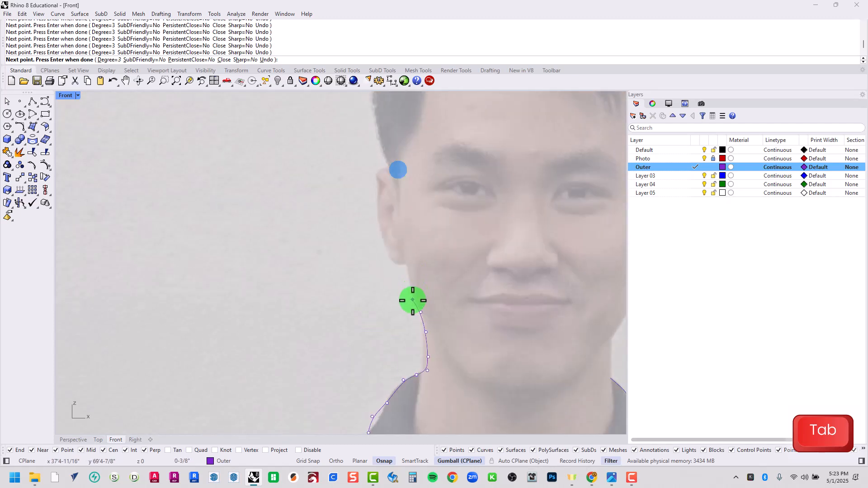
Trace around the earlobe and up the outer edge of the ear to the hairline.
left_click(406, 265)
left_click(399, 263)
left_click(391, 256)
left_click(379, 234)
left_click(382, 203)
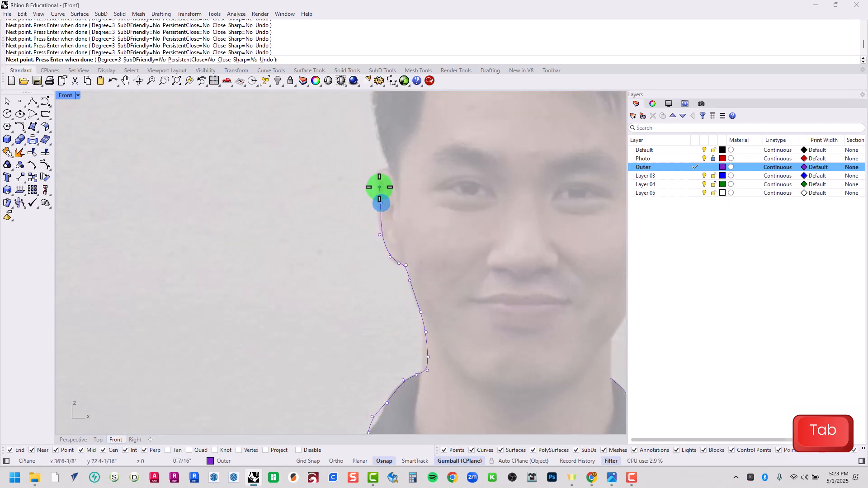
right_click_drag(387, 158, 260, 322)
Trace up the side of the hair from above the ear to the upper corner of the head.
left_click(253, 299)
left_click(247, 273)
left_click(248, 240)
left_click(241, 213)
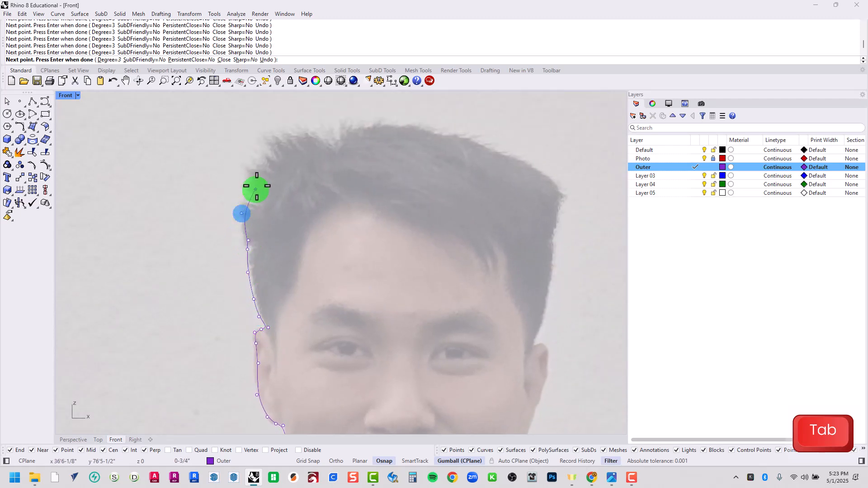
left_click(257, 183)
left_click(261, 163)
Trace across the top of the hair towards the opposite side of the head.
left_click(273, 146)
left_click(291, 138)
left_click(311, 138)
left_click(330, 132)
left_click(362, 130)
left_click(390, 122)
left_click(420, 127)
left_click(456, 137)
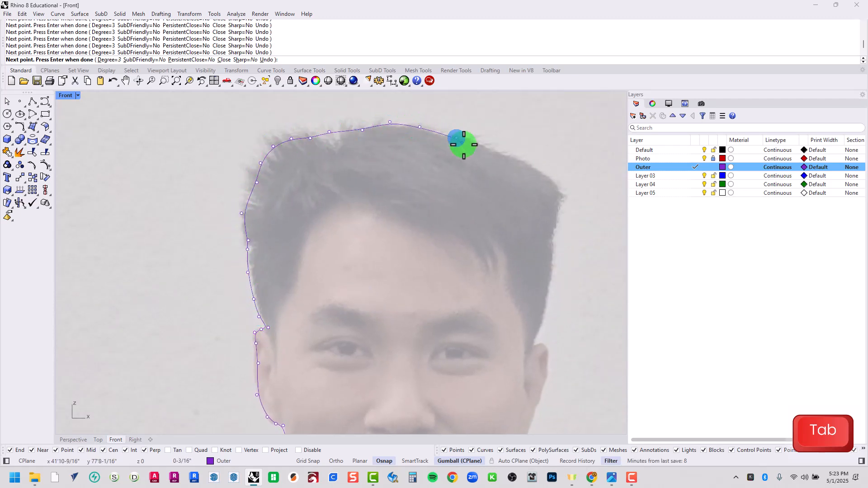
left_click(480, 146)
left_click(514, 155)
Turn the curve at the far corner of the hair and trace down its side to the second ear.
left_click(567, 201)
left_click(562, 220)
left_click(559, 233)
left_click(552, 257)
left_click(551, 275)
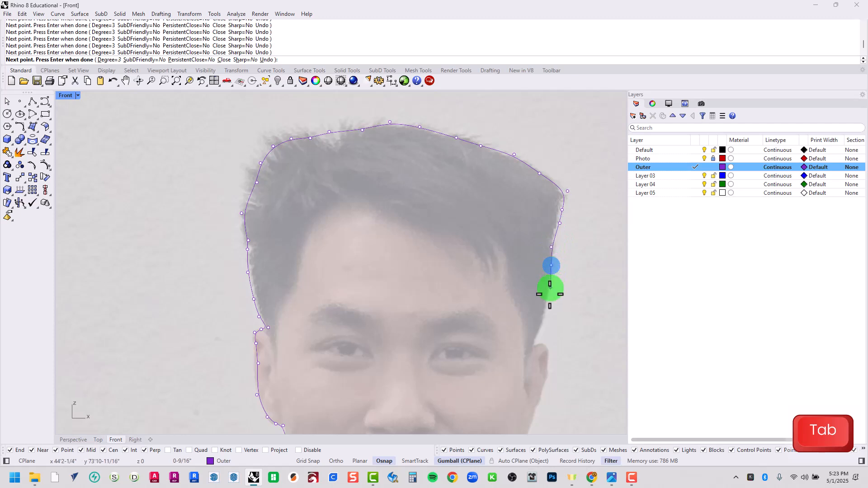
left_click(549, 299)
left_click(540, 341)
Trace around the outer edge of the second ear down to the earlobe.
right_click_drag(538, 355, 451, 163)
left_click(460, 153)
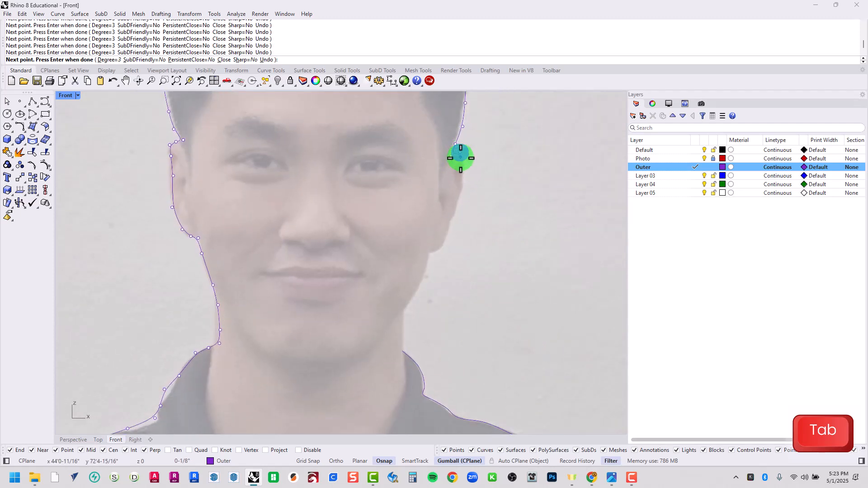
left_click(460, 159)
left_click(463, 178)
left_click(460, 195)
left_click(458, 210)
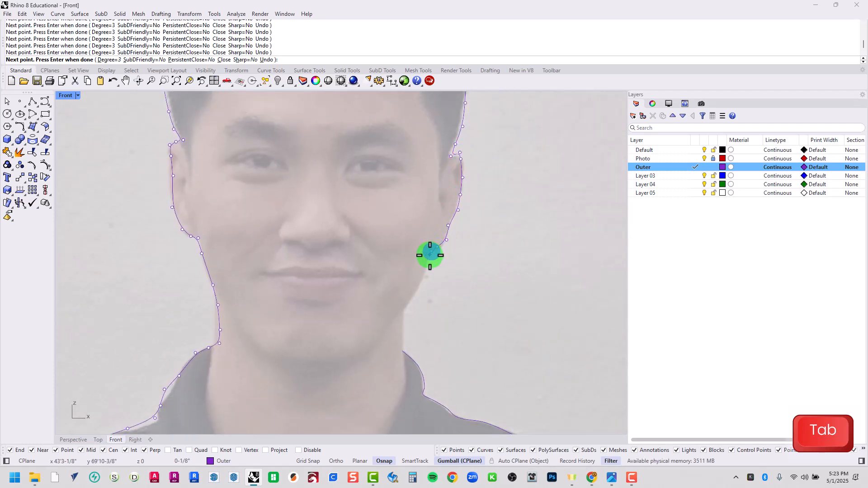
Trace down the jaw and neck to the existing curve's endpoint at the collar and finish the curve.
left_click(415, 293)
left_click(410, 302)
left_click(403, 311)
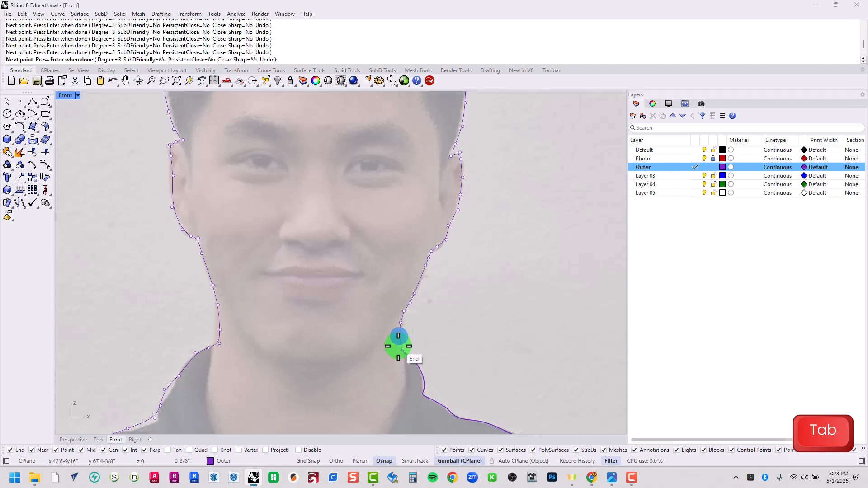
key("space")
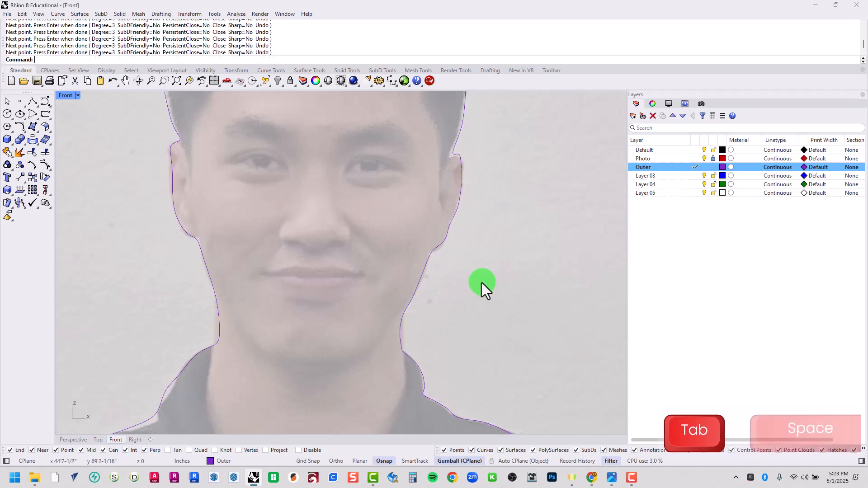
Hide the Photo layer so that only the traced outline is displayed.
scroll(476, 290, "down", 8)
right_click_drag(475, 353, 422, 268)
scroll(396, 226, "down", 10)
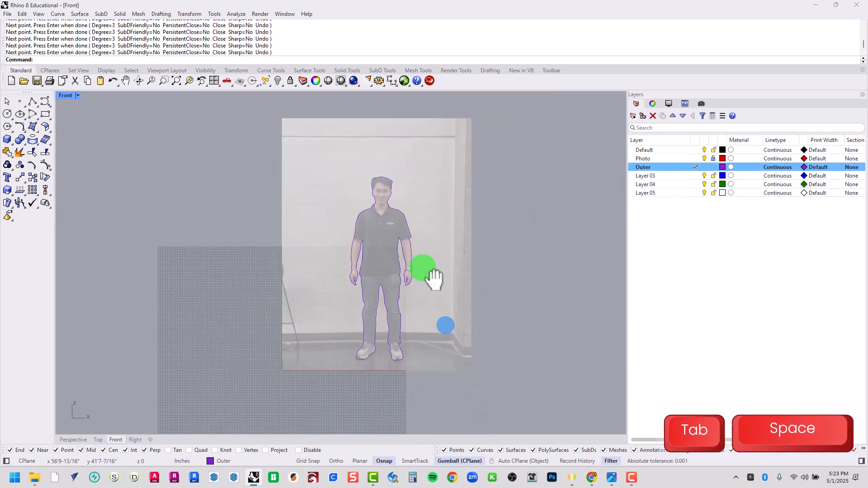
left_click(704, 159)
right_click_drag(543, 353, 522, 334)
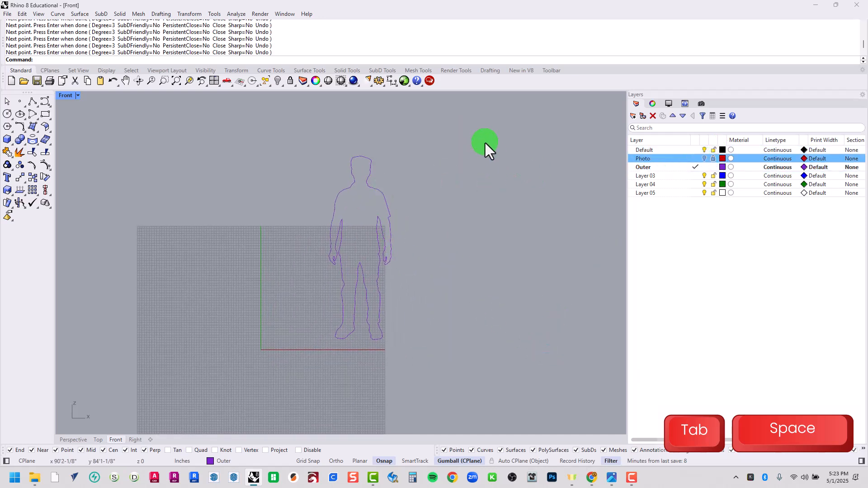
Select parts of the outline one at a time to check whether its curves are still separate.
left_click(368, 159)
scroll(424, 284, "up", 2)
left_click(423, 283)
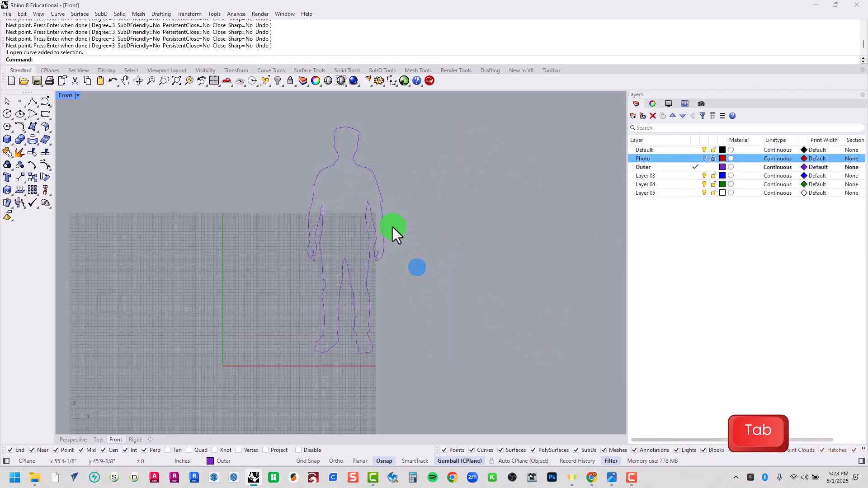
left_click(392, 228)
left_click(424, 286)
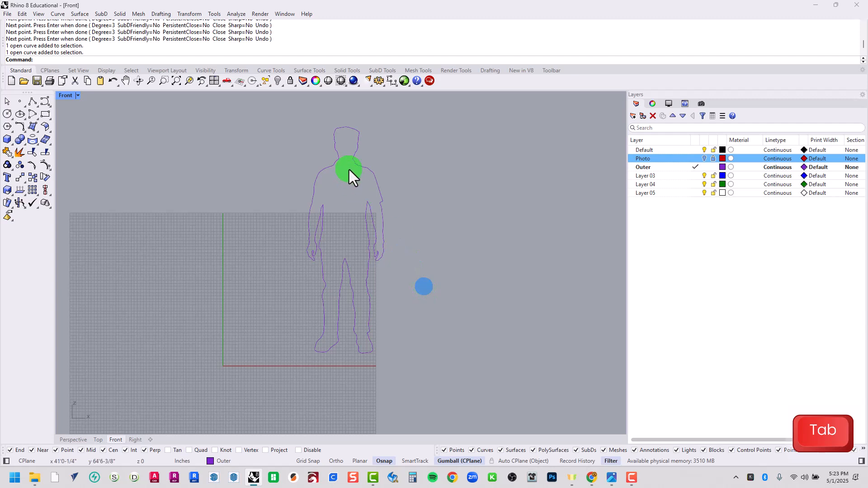
Join the two outline curves into one closed curve and check the result by selecting it.
left_click_drag(522, 136, 196, 394)
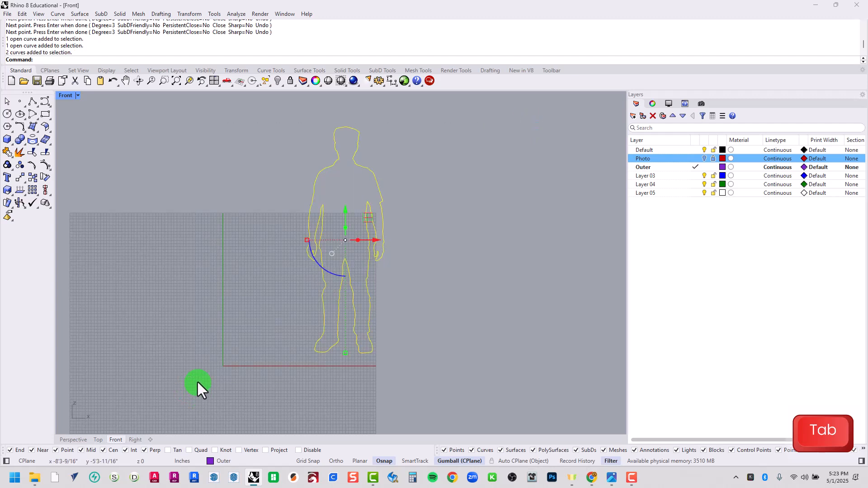
type("J")
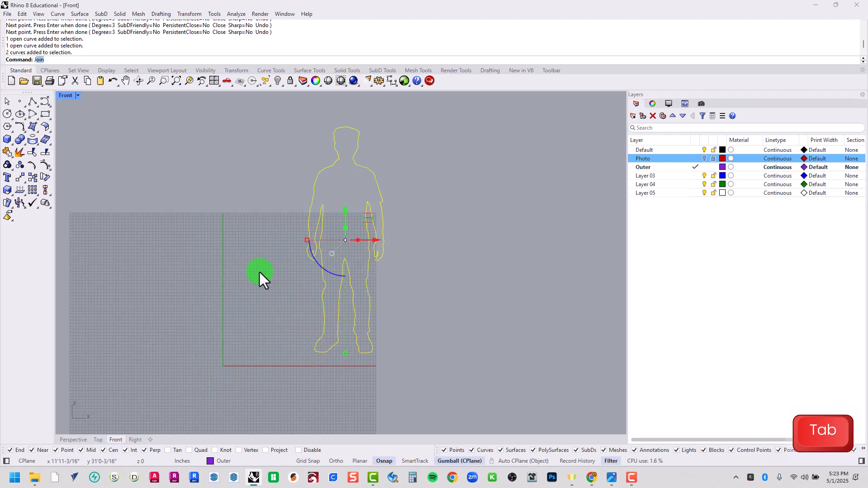
type("oin")
key("space")
left_click(260, 272)
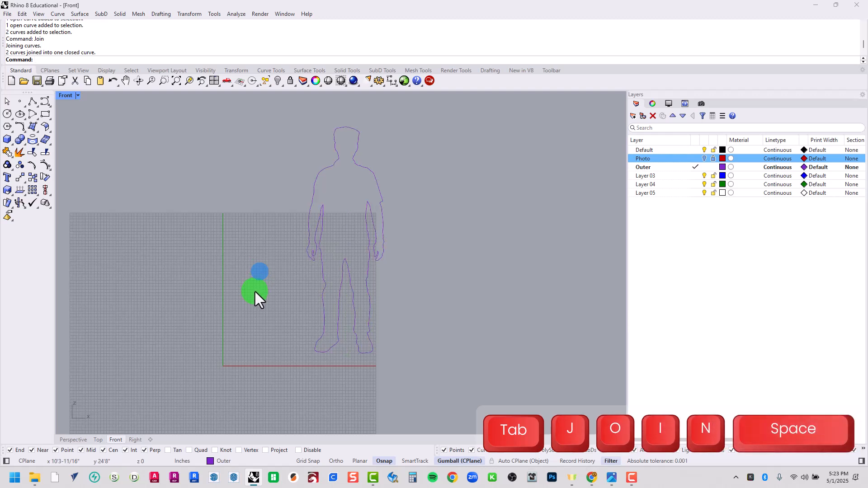
left_click(325, 278)
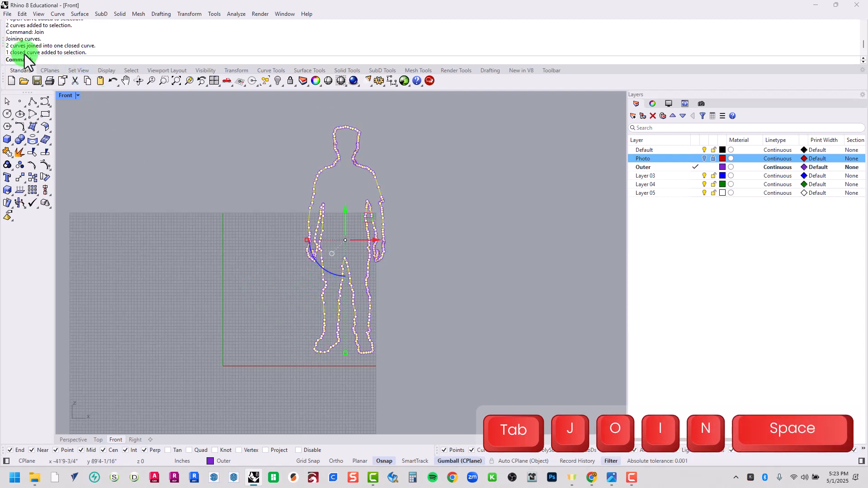
left_click(274, 350)
Make Layer 03 the current layer and rename it "Inner\".
left_click(701, 176)
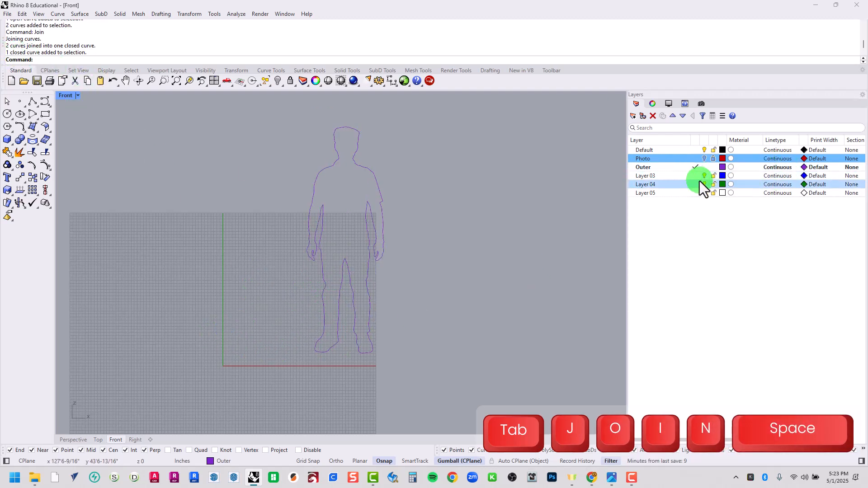
left_click(697, 178)
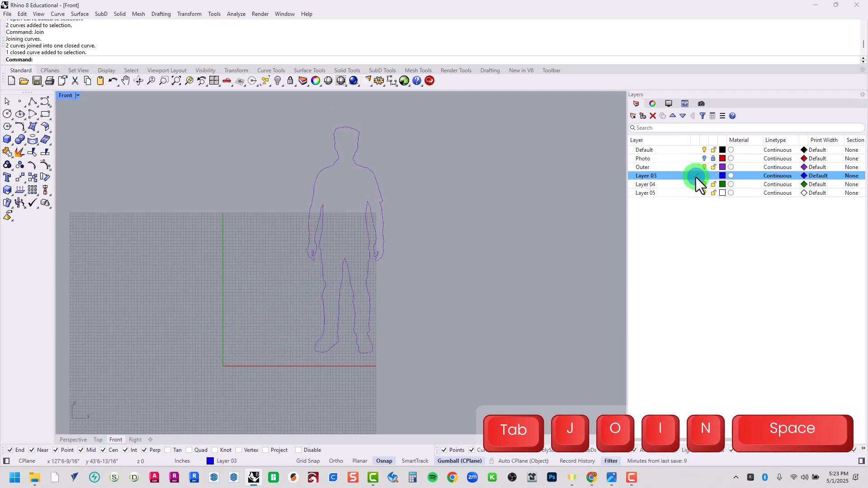
left_click(653, 175)
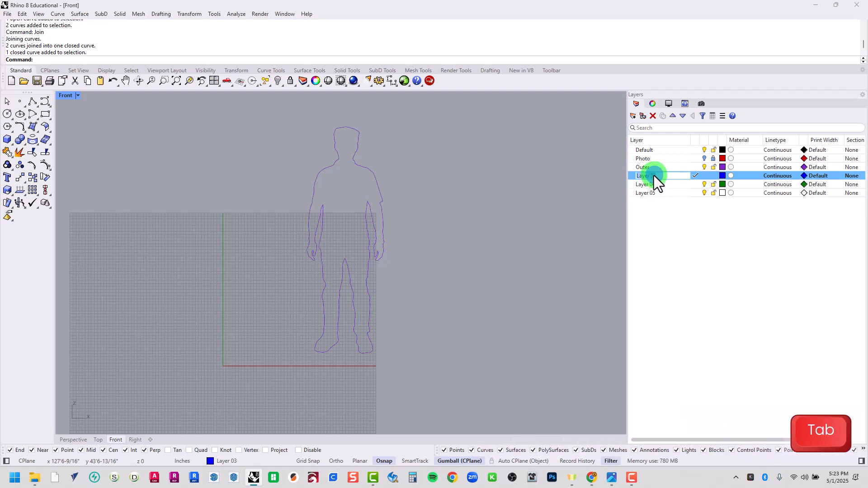
type("Inner\\")
key("Return")
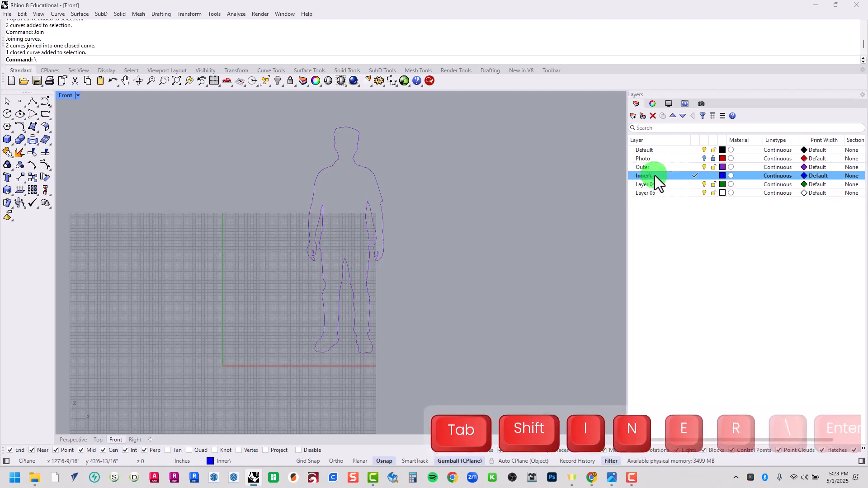
Delete the unused layers Layer 04 and Layer 05.
left_click(668, 184)
left_click(649, 193, "shift")
left_click(653, 117)
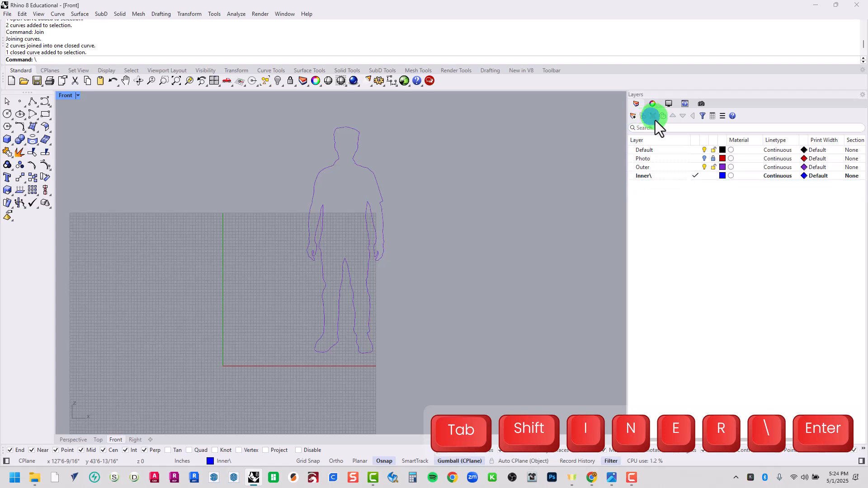
Remove the stray backslash from the current layer's name so that it reads Inner.
left_click(654, 175)
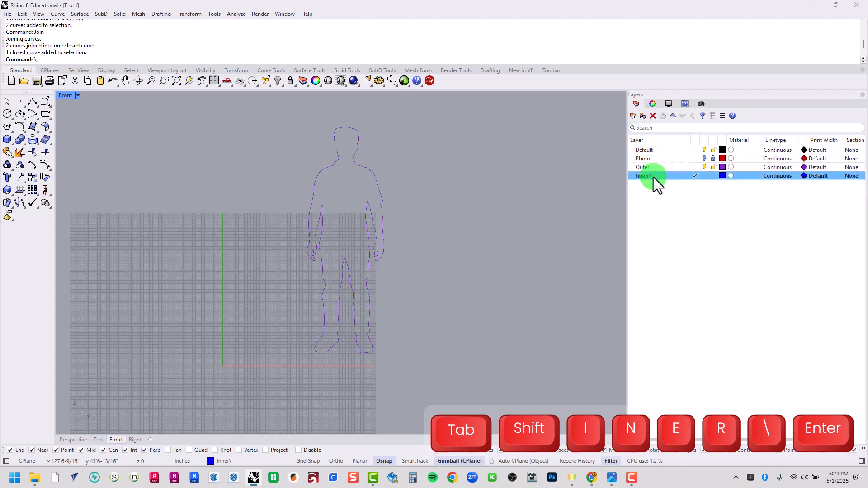
left_click(654, 176)
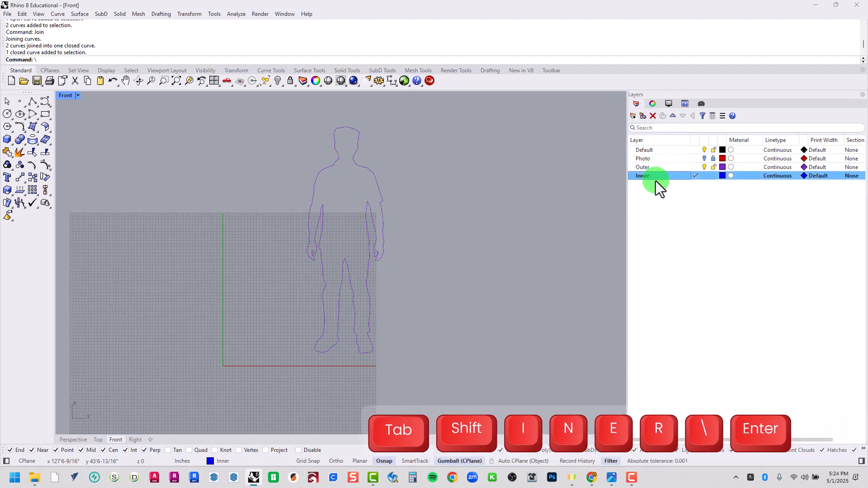
key("BackSpace")
key("Return")
Set the Inner layer's colour to Red and show the Photo layer again.
left_click(722, 176)
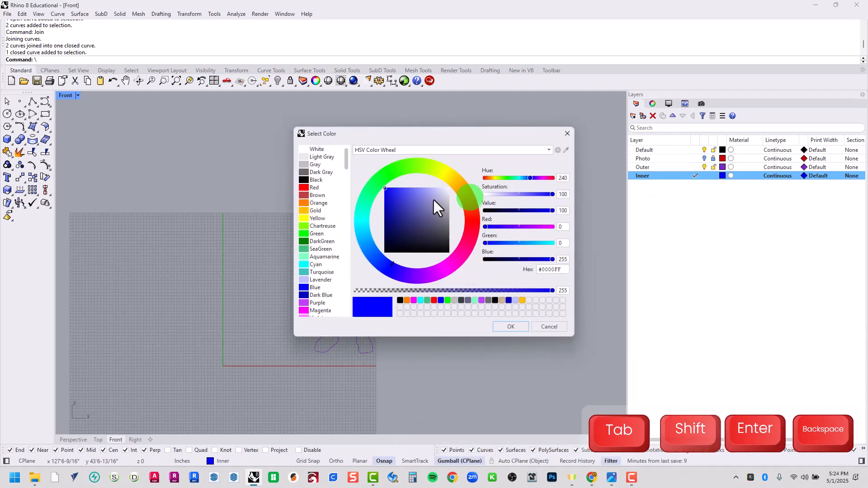
double_click(328, 188)
left_click(532, 197)
left_click(706, 160)
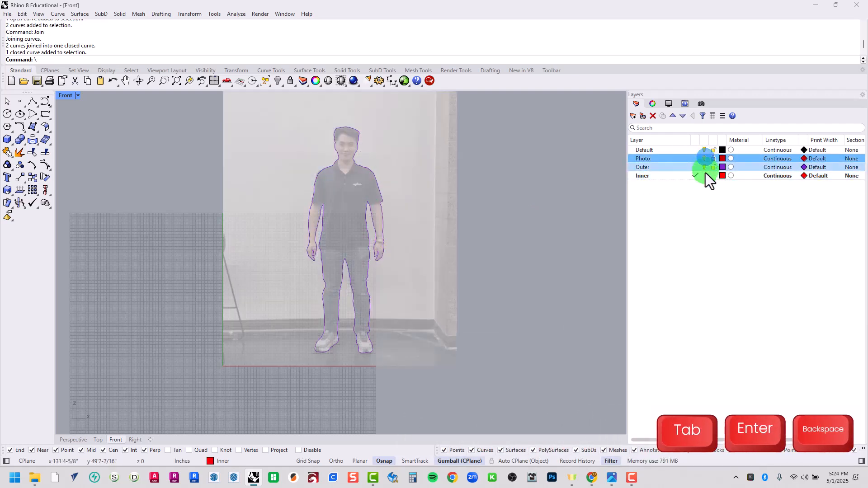
Start a control-point curve at the top of the image-left ear and trace the sideburn's edge downwards along the ear.
scroll(350, 145, "up", 4)
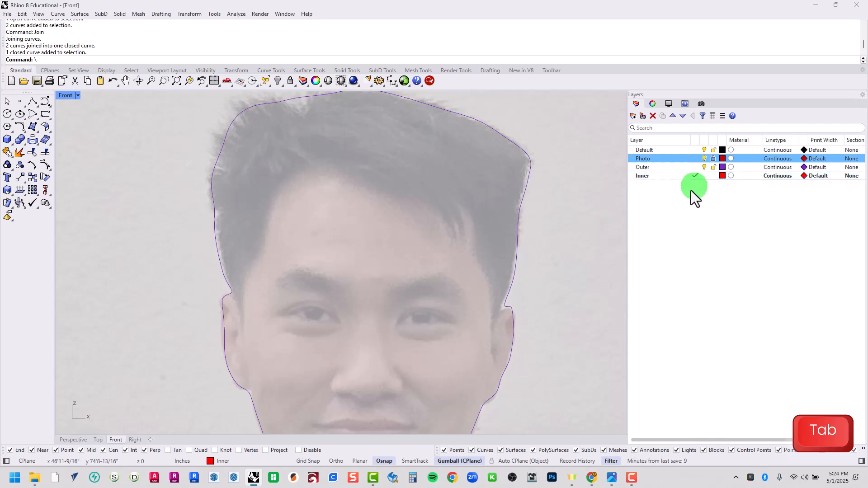
left_click(31, 104)
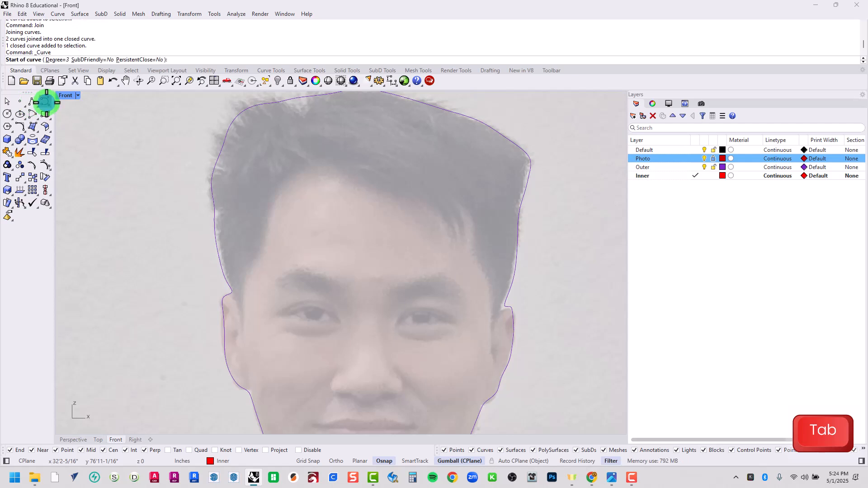
scroll(236, 339, "up", 5)
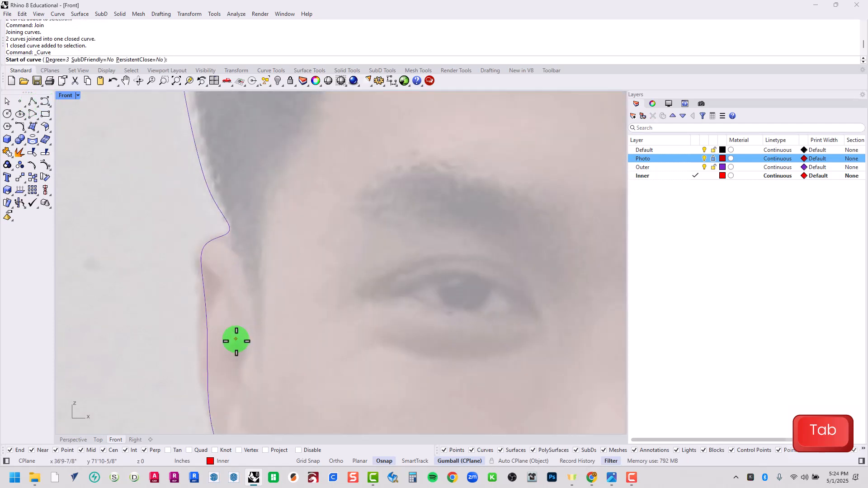
left_click(224, 236)
left_click(233, 248)
left_click(242, 265)
left_click(245, 285)
left_click(253, 310)
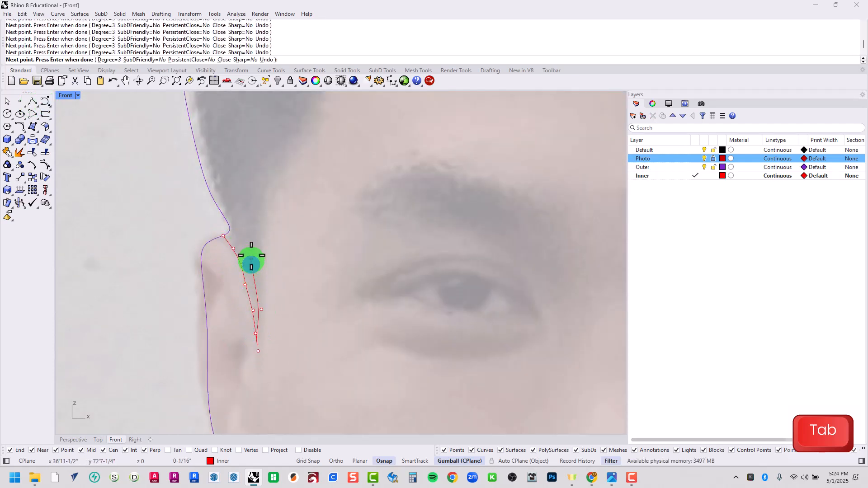
Continue the curve up the temple and across the forehead hairline, ending it at the tip of the first loose hair strand.
right_click_drag(287, 139, 268, 305)
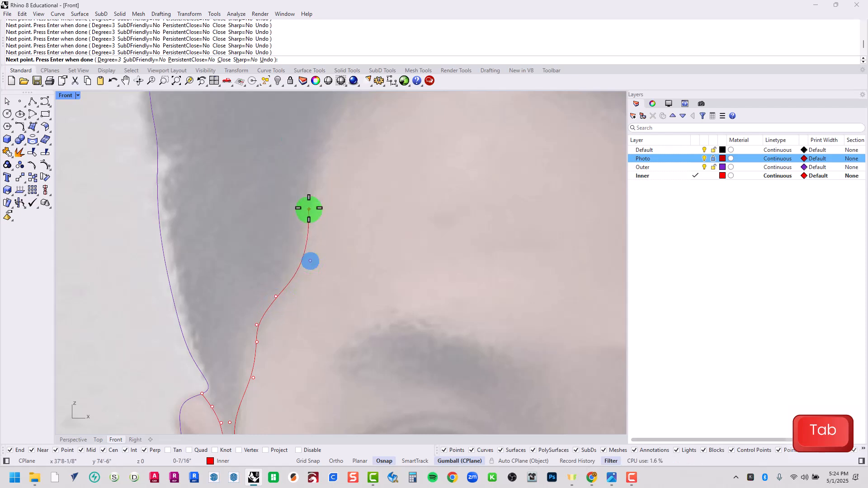
left_click(332, 148)
right_click_drag(384, 168, 282, 302)
scroll(282, 301, "down", 4)
left_click(276, 228)
left_click(297, 203)
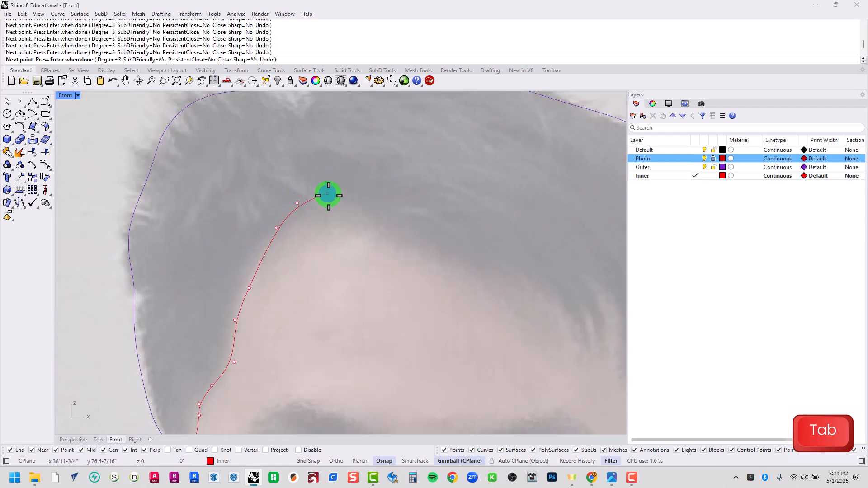
scroll(556, 290, "down", 3)
right_click_drag(556, 314, 543, 304)
scroll(422, 266, "up", 6)
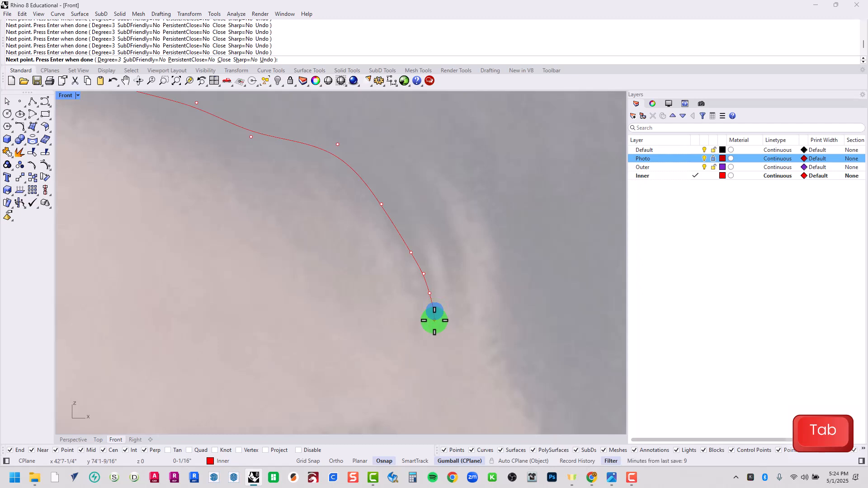
key("space")
Trace a curve from the first strand's tip back up along its outer edge into the hair.
key("space")
left_click(435, 311)
left_click(431, 300)
left_click(423, 276)
left_click(426, 254)
left_click(422, 233)
left_click(402, 198)
left_click(377, 170)
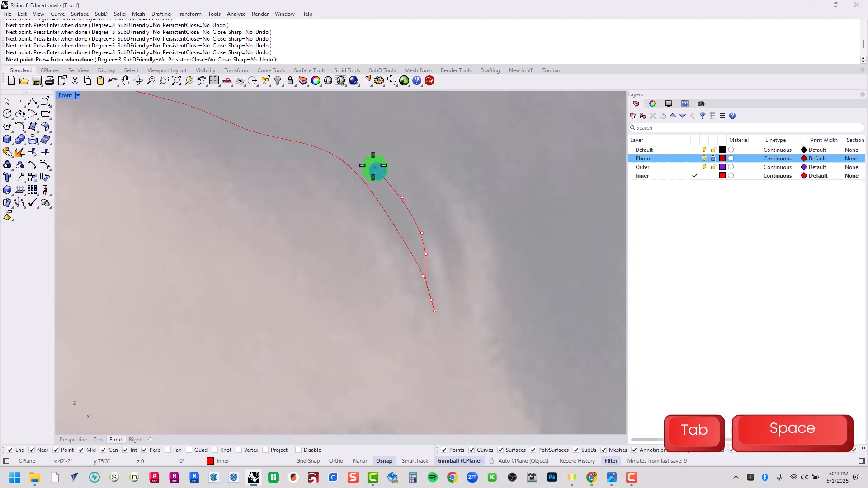
key("space")
Trace a curve from the upper end of the first strand down to the tip of the second hair strand.
key("space")
left_click(377, 170)
left_click(398, 178)
left_click(415, 194)
left_click(427, 212)
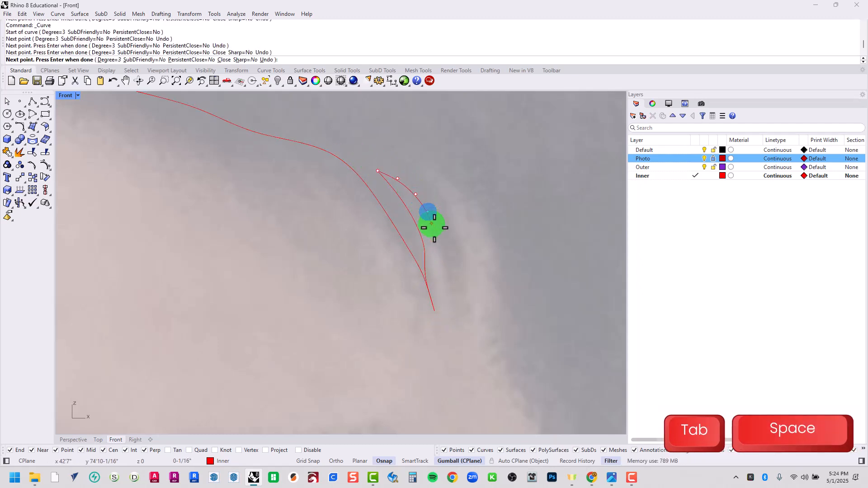
left_click(438, 242)
left_click(441, 262)
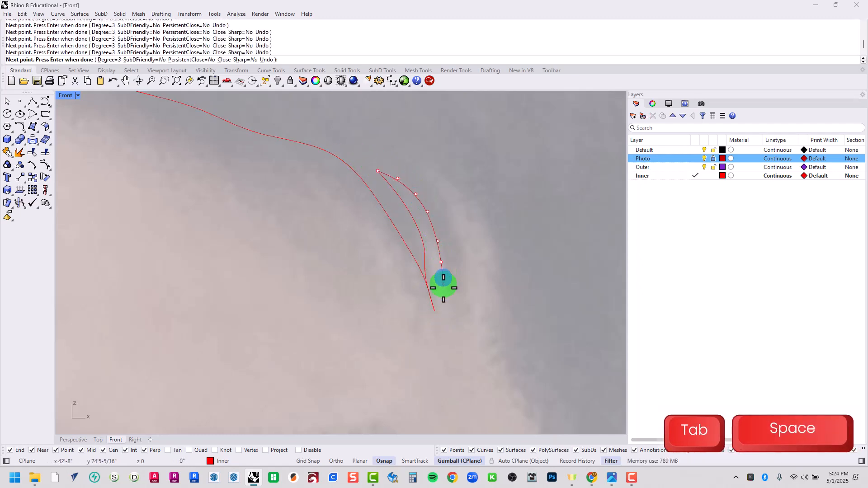
left_click(451, 322)
key("space")
Trace the second strand's outer edge from its tip back up into the hair above the first strand.
key("space")
left_click(451, 323)
left_click(457, 304)
left_click(466, 281)
left_click(464, 264)
left_click(455, 220)
left_click(439, 193)
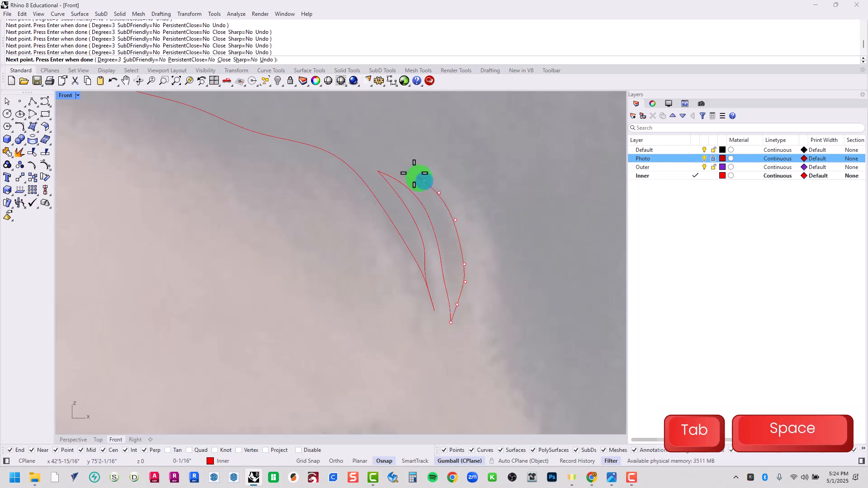
left_click(367, 134)
key("space")
Trace the hairline from the second strand's upper end down the image-right temple to the tip of the sideburn.
key("space")
left_click(367, 134)
left_click(415, 138)
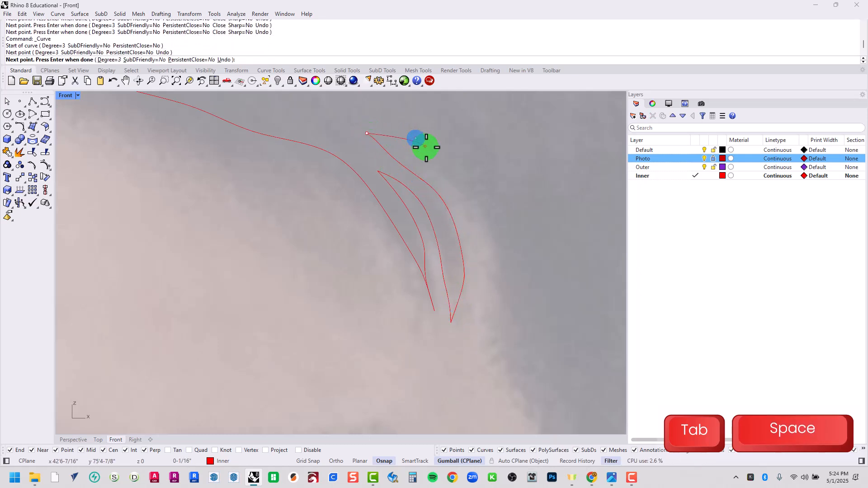
left_click(434, 153)
left_click(456, 172)
left_click(477, 209)
left_click(485, 239)
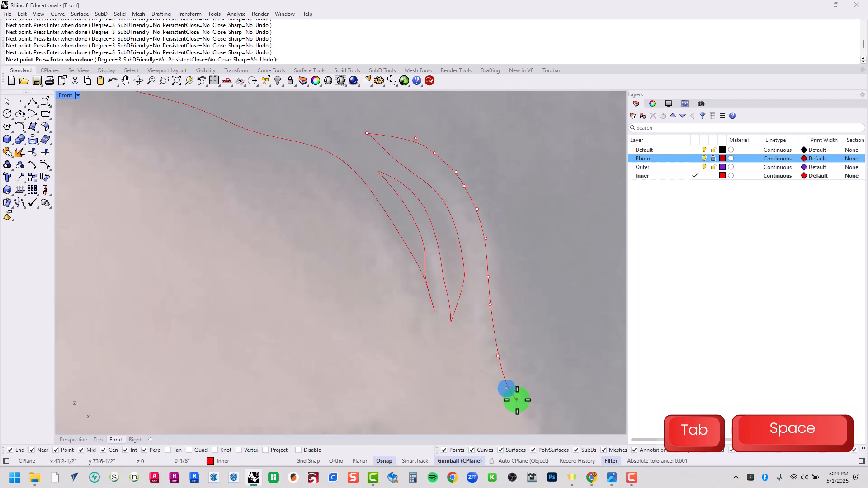
right_click_drag(517, 399, 377, 256)
left_click(416, 344)
right_click_drag(422, 378, 417, 246)
left_click(412, 264)
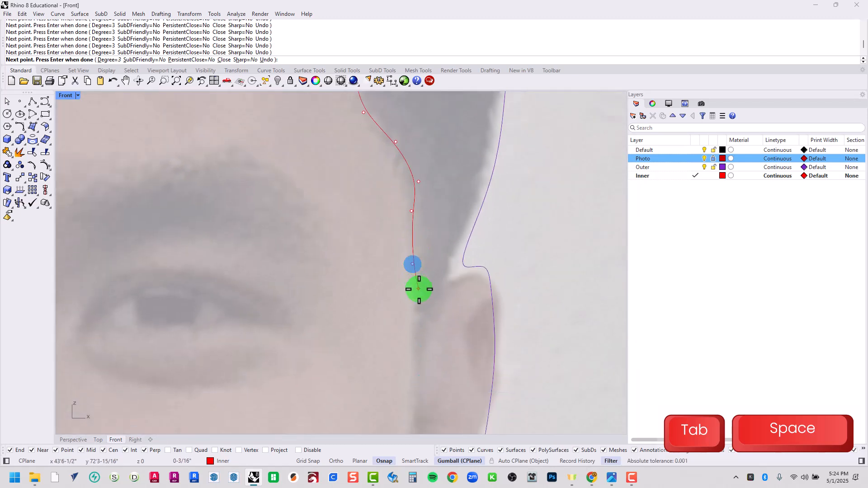
key("space")
Trace the image-right sideburn's outer edge from its tip up to the outline notch above the ear.
left_click(418, 382)
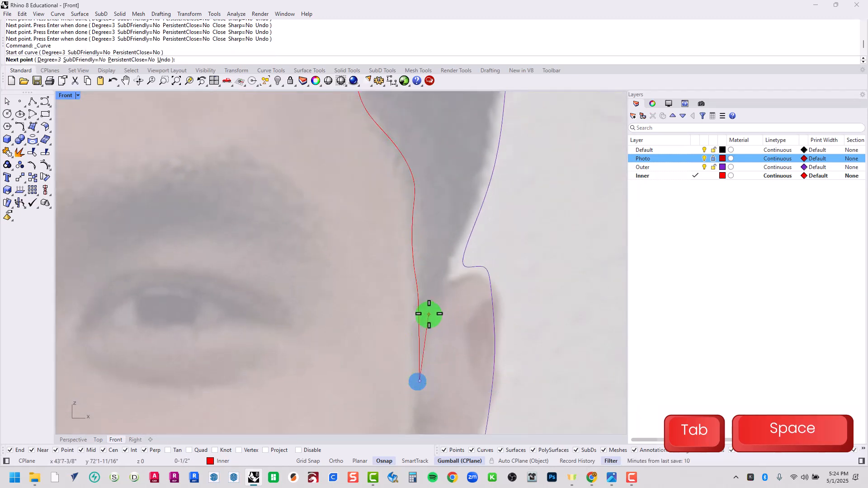
left_click(429, 314)
left_click(452, 274)
left_click(460, 262)
key("space")
scroll(452, 300, "down", 6)
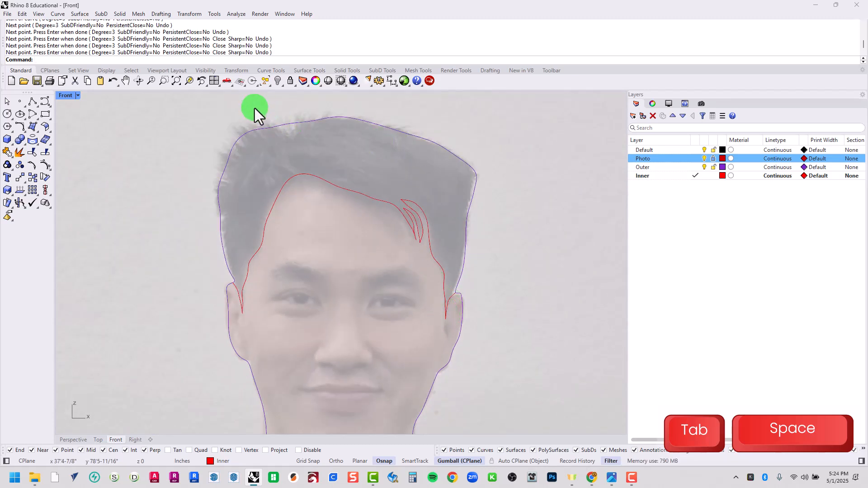
Start a curve at the outer corner of the image-left eye and trace its upper lash line towards the nose.
right_click_drag(417, 332, 452, 249)
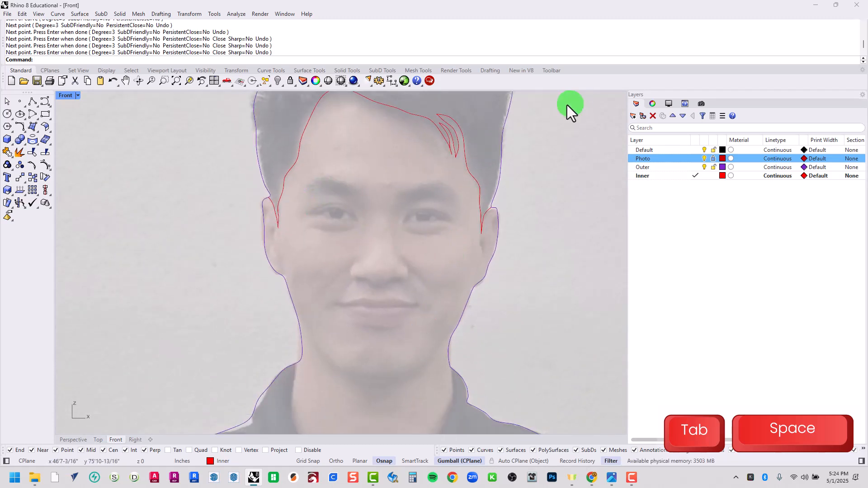
scroll(334, 182, "up", 10)
scroll(328, 188, "down", 6)
right_click_drag(360, 238, 317, 219)
scroll(300, 207, "up", 6)
right_click_drag(494, 229, 419, 240)
key("space")
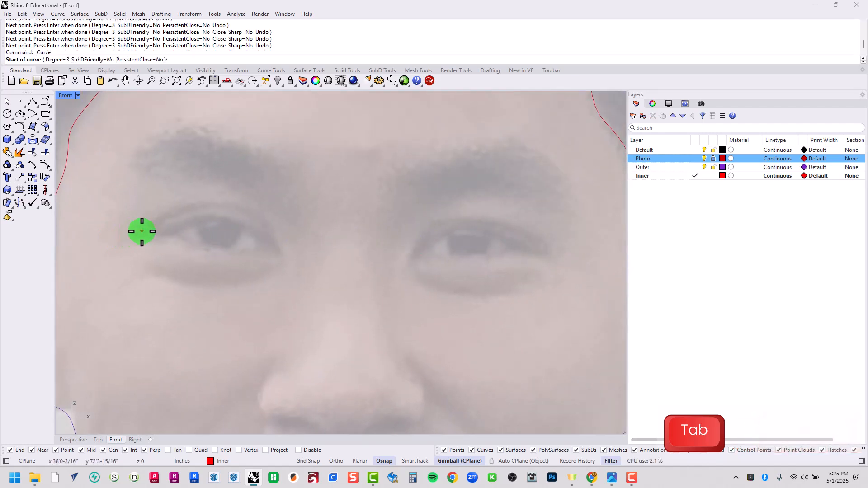
scroll(130, 230, "up", 2)
scroll(130, 230, "up", 2)
left_click(154, 235)
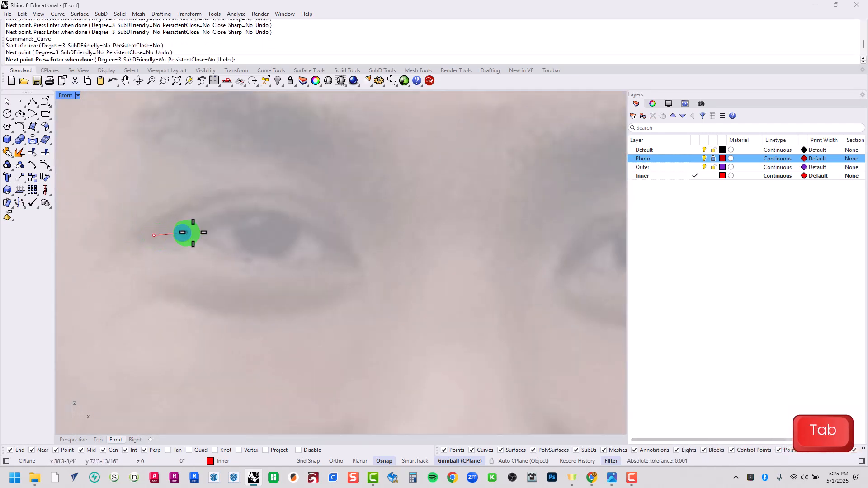
left_click(182, 233)
left_click(212, 218)
left_click(228, 210)
left_click(262, 205)
left_click(305, 214)
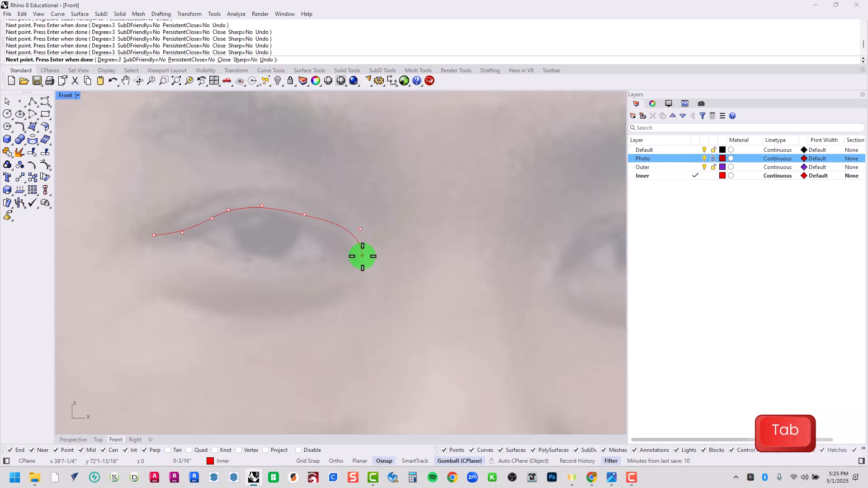
Undo the last curve point and finish the upper lash line down to the eye's inner corner.
key("ctrl+z")
left_click(332, 230)
left_click(351, 252)
left_click(360, 265)
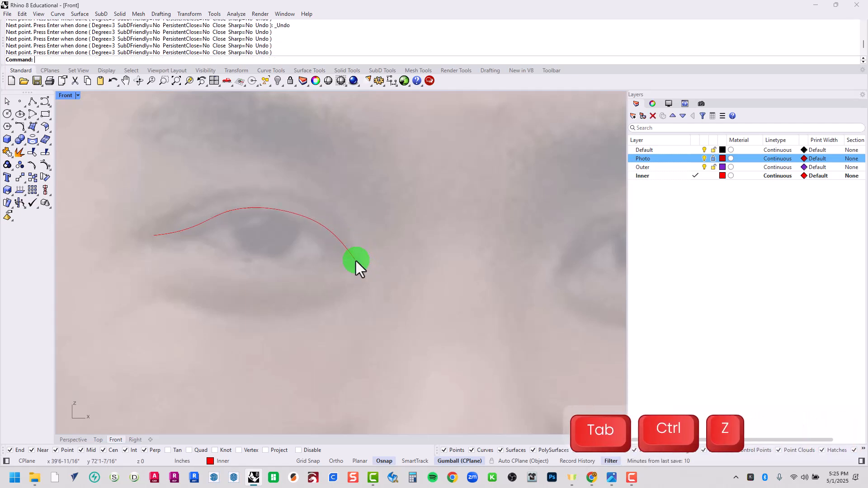
key("space")
Trace the lower lid of the image-left eye from its inner corner towards the outer corner.
key("space")
left_click(360, 265)
left_click(330, 267)
left_click(312, 267)
left_click(280, 263)
left_click(259, 261)
left_click(236, 258)
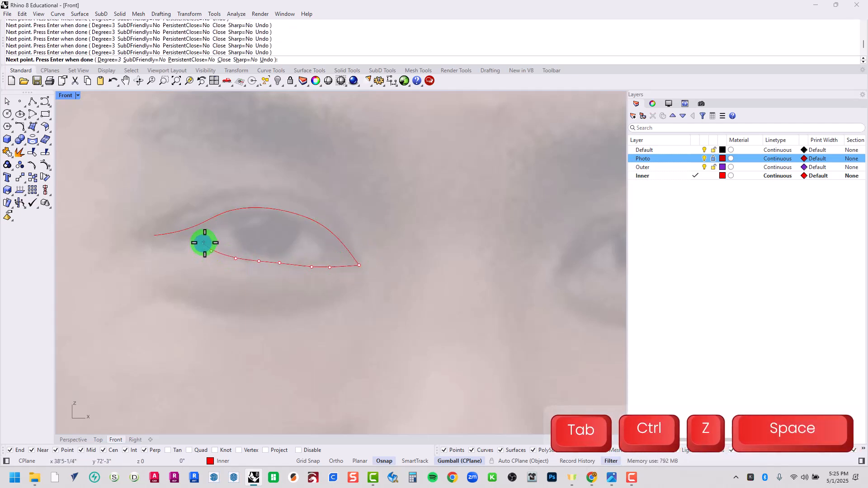
left_click(203, 243)
key("space")
Draw the iris of the image-left eye as a U-shaped curve hanging from the upper lash line.
key("space")
left_click(224, 212)
left_click(232, 232)
left_click(239, 242)
left_click(258, 251)
left_click(272, 253)
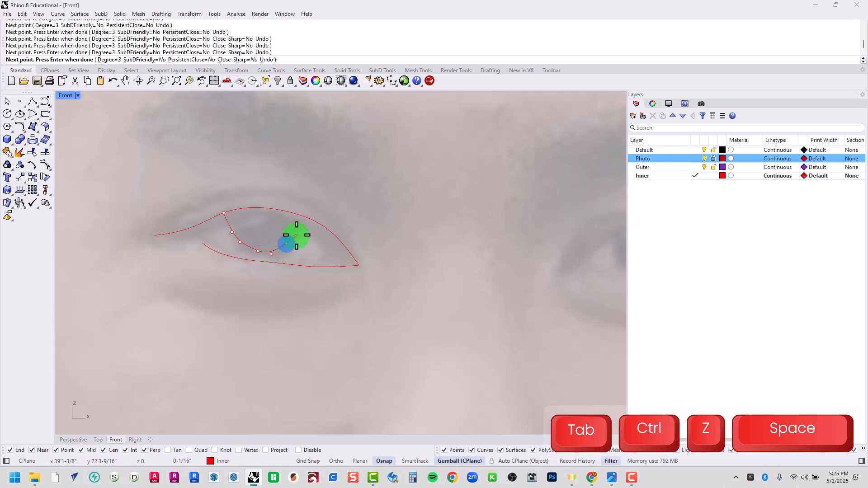
left_click(297, 218)
key("space")
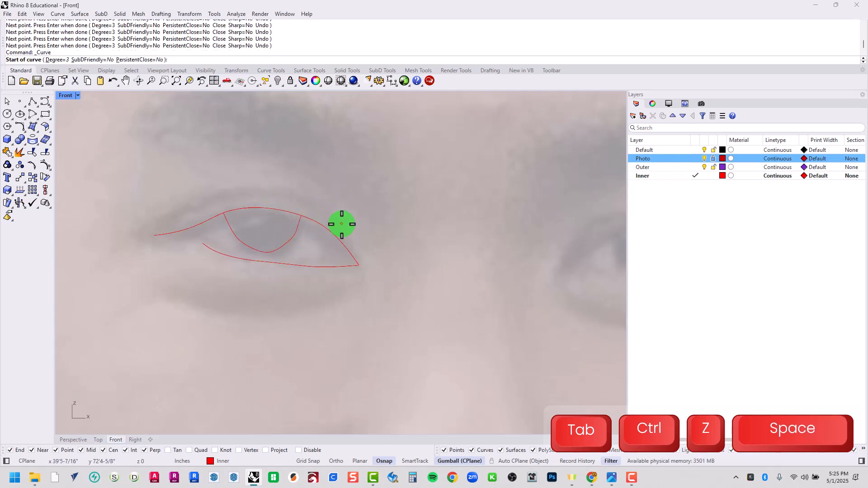
Trace the eyelid crease above the image-left eye, from the inner side to the outer side.
left_click(342, 223)
left_click(318, 211)
left_click(310, 204)
left_click(292, 195)
left_click(265, 191)
left_click(250, 191)
left_click(224, 192)
left_click(210, 198)
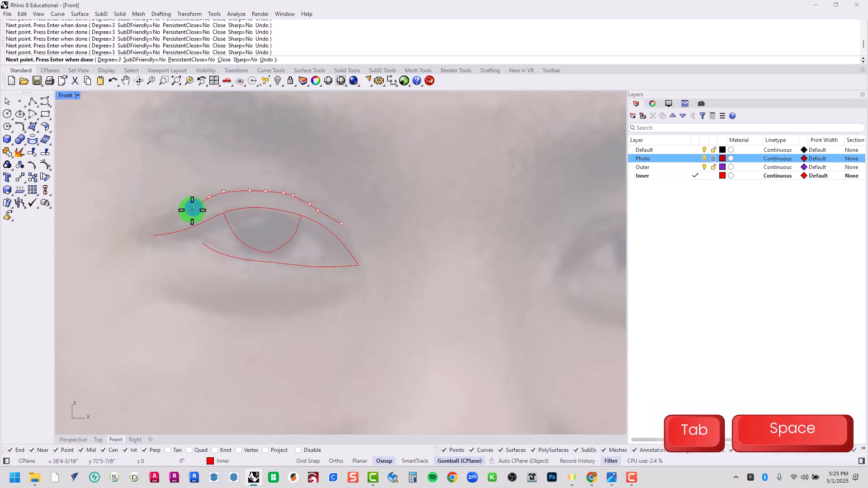
Trace the under-eye fold below the image-left eye from the nose side outwards.
right_click_drag(399, 266, 384, 229)
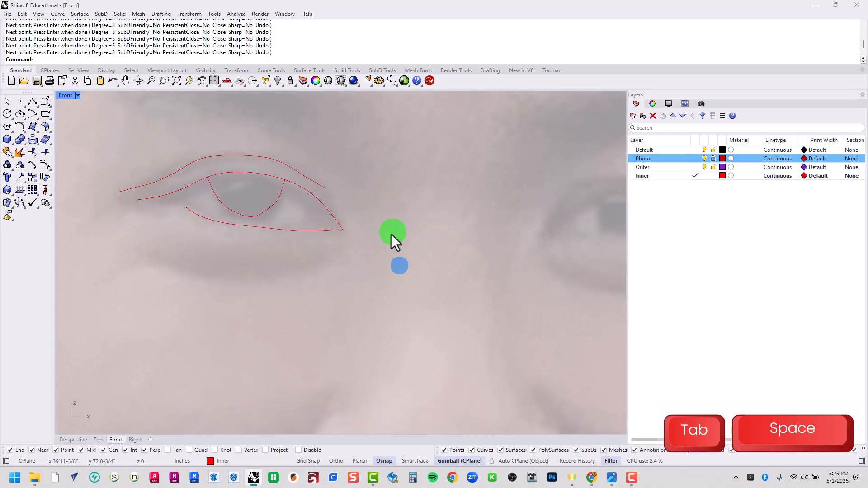
key("space")
left_click(339, 250)
left_click(312, 259)
left_click(284, 271)
left_click(268, 276)
left_click(246, 278)
left_click(202, 280)
key("space")
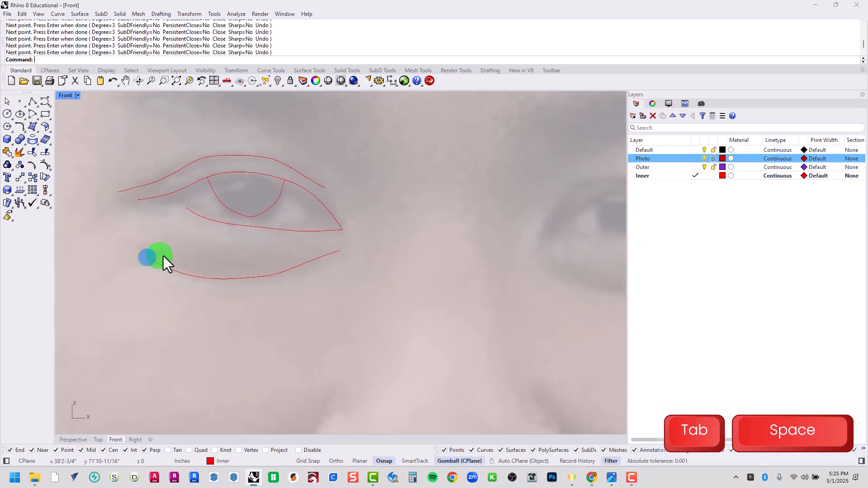
Trace the eyelid crease above the image-right eye from its inner corner to beyond its outer corner.
key("space")
right_click_drag(529, 227, 320, 223)
left_click(302, 249)
left_click(318, 218)
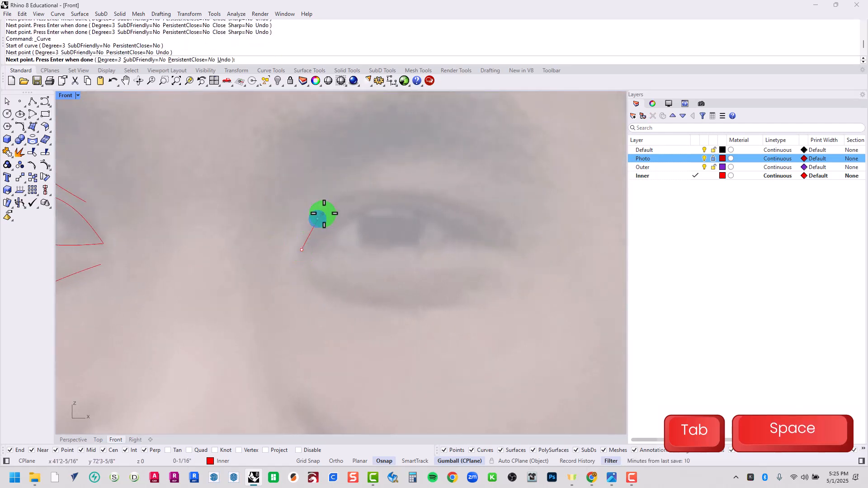
left_click(331, 205)
left_click(358, 194)
left_click(373, 190)
left_click(418, 188)
left_click(451, 195)
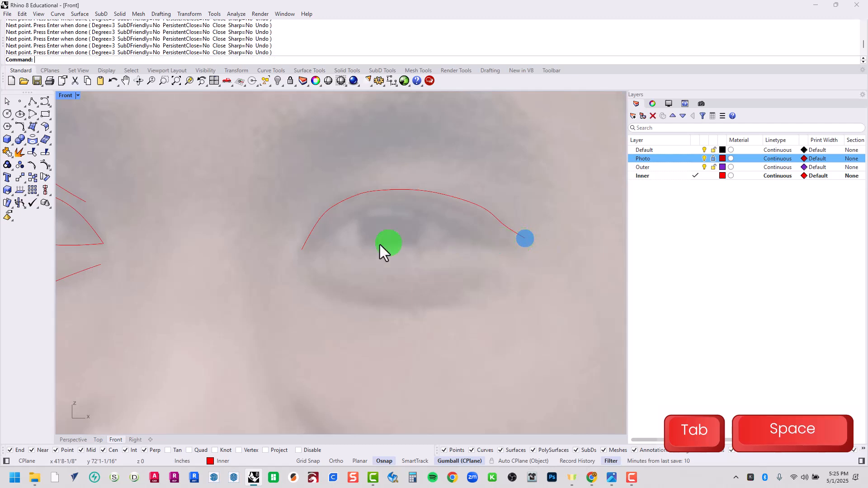
Trace the upper lash line of the image-right eye, below the crease, from inner to outer corner.
key("space")
left_click(326, 243)
left_click(350, 217)
left_click(358, 208)
left_click(395, 208)
left_click(423, 209)
left_click(454, 218)
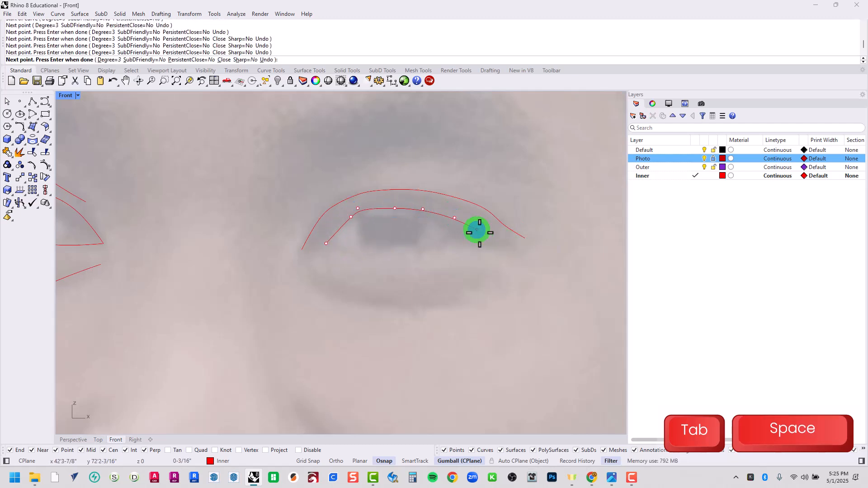
left_click(497, 238)
key("space")
Trace the lower lid of the image-right eye from the inner end of its upper lash line outwards.
left_click(326, 243)
left_click(346, 246)
left_click(371, 252)
left_click(404, 254)
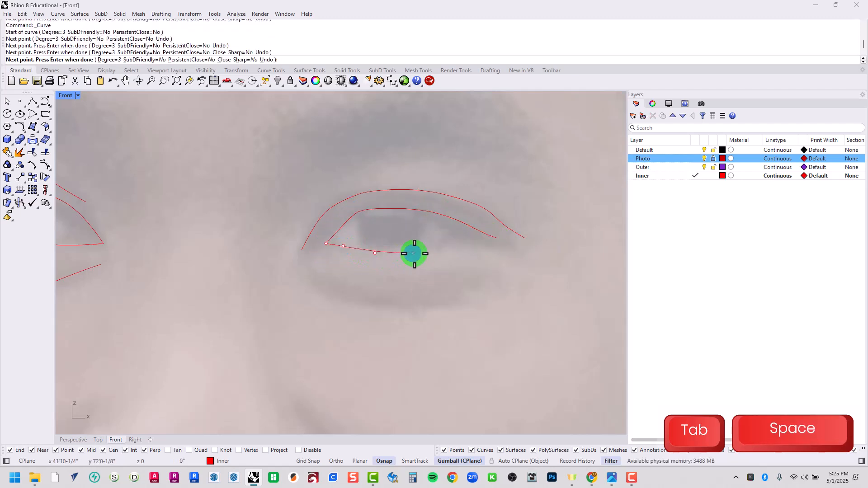
left_click(426, 252)
left_click(447, 246)
left_click(465, 239)
key("space")
Draw the outer edge of the image-right eye's iris from the upper lash line to the lower lid, redoing its last point.
key("space")
left_click(434, 212)
left_click(430, 226)
left_click(427, 238)
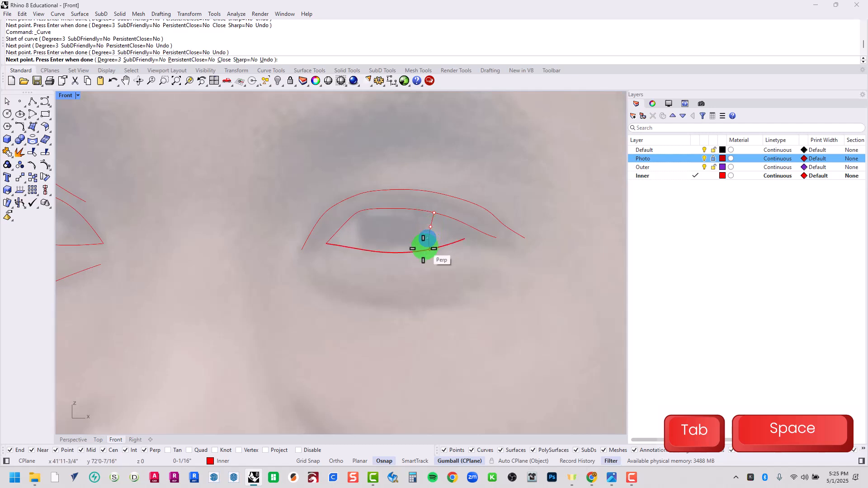
left_click(424, 247)
key("ctrl+z")
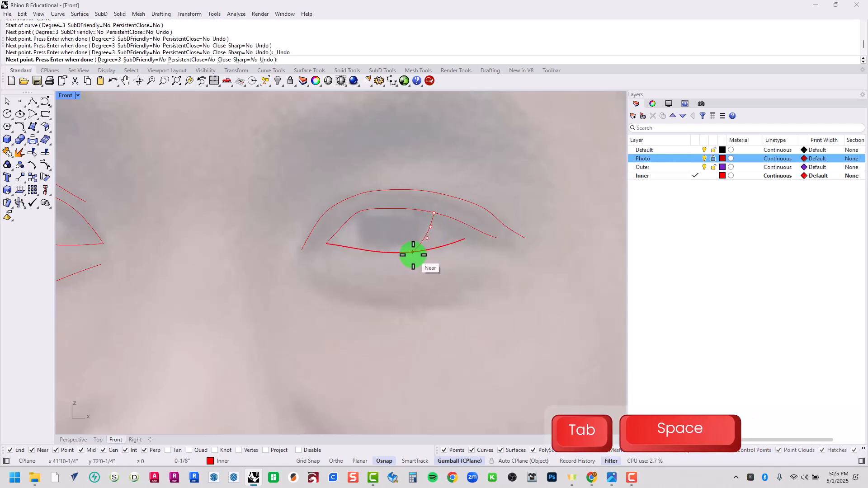
left_click(410, 255)
key("space")
Draw the inner edge of the image-right eye's iris from the lower lid up to the upper lash line.
key("space")
left_click(381, 256)
left_click(361, 248)
left_click(357, 243)
left_click(356, 229)
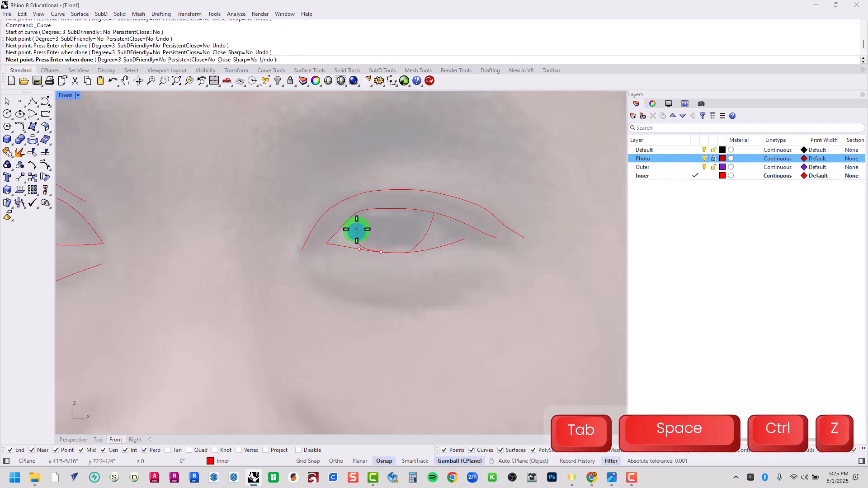
left_click(357, 219)
left_click(361, 212)
key("space")
scroll(366, 215, "down", 5)
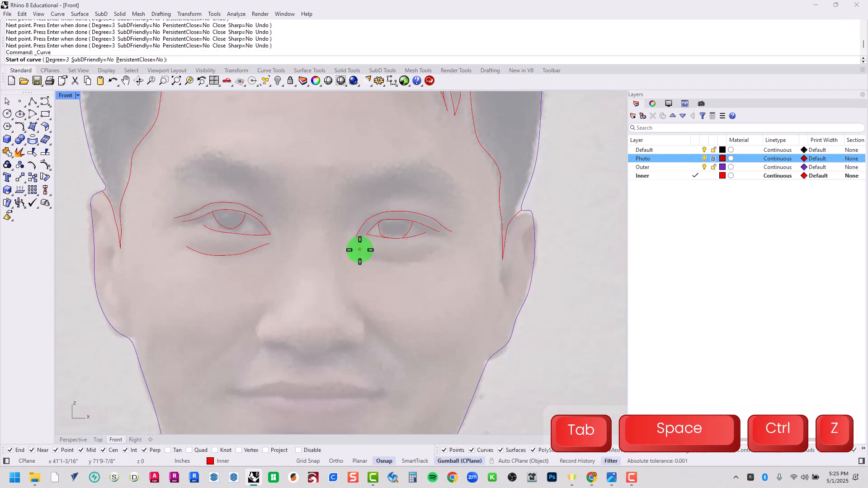
Trace the under-eye crease below the image-right eye from its inner end to its outer end.
left_click(360, 250)
left_click(376, 260)
left_click(397, 265)
left_click(410, 265)
left_click(424, 262)
left_click(436, 256)
key("space")
scroll(459, 252, "down", 6)
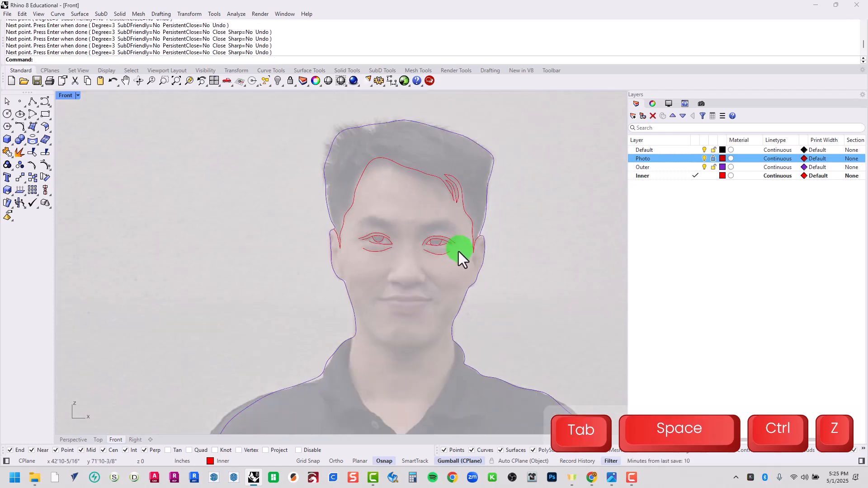
Delete the two under-eye crease curves below both eyes.
scroll(459, 251, "up", 5)
left_click_drag(461, 272, 300, 249)
key("Delete")
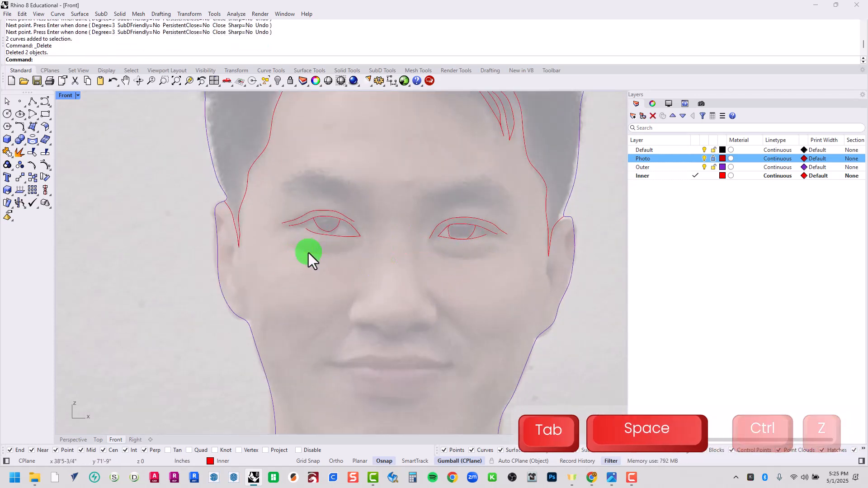
Trace the upper edge of the image-left eyebrow from its outer tip over the arch to the inner end.
key("space")
scroll(285, 184, "up", 3)
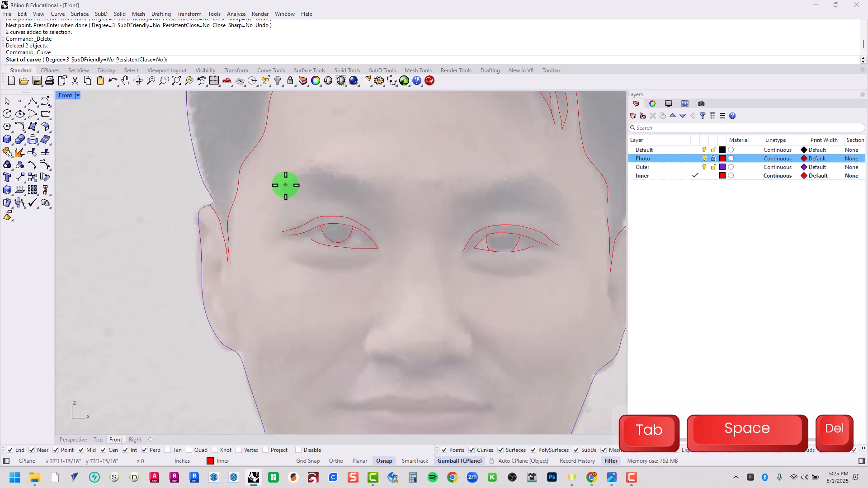
left_click(283, 187)
left_click(310, 164)
left_click(316, 162)
left_click(343, 167)
left_click(355, 169)
left_click(378, 179)
left_click(392, 185)
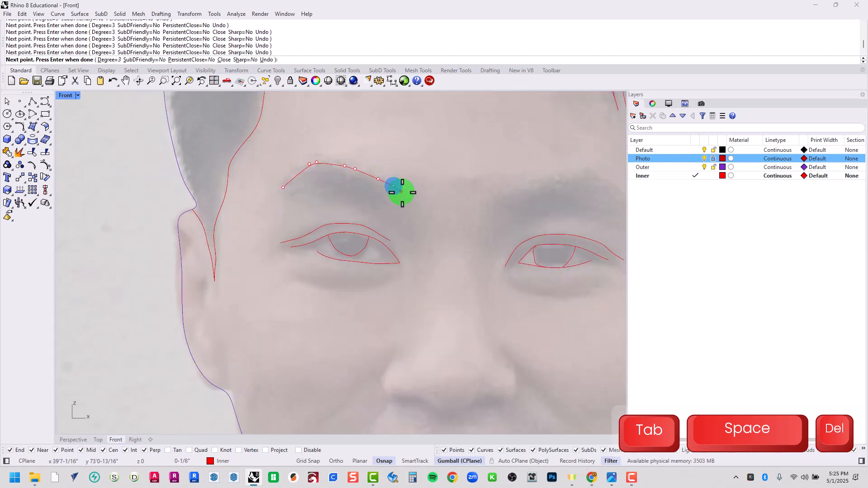
key("space")
Trace the lower edge of the image-left eyebrow from its inner end back to the outer tip, closing the brow shape.
left_click(408, 220)
left_click(392, 213)
left_click(379, 208)
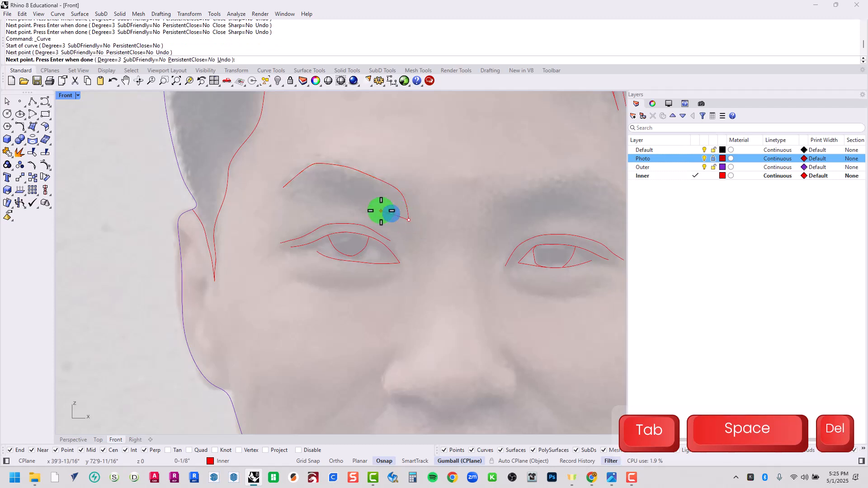
left_click(366, 197)
left_click(329, 195)
left_click(323, 199)
key("space")
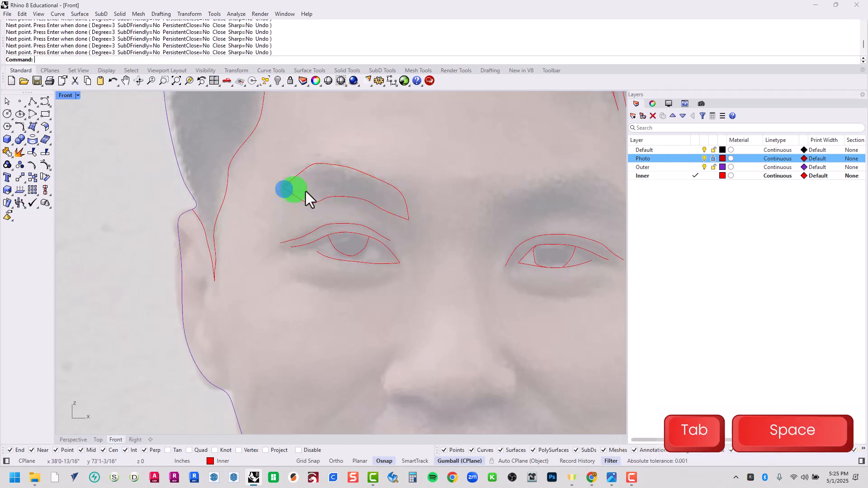
Trace the upper edge of the image-right eyebrow from its inner end over the arch to the outer tip.
right_click_drag(490, 204, 262, 189)
key("space")
left_click(255, 193)
left_click(270, 174)
left_click(300, 157)
left_click(321, 156)
left_click(345, 151)
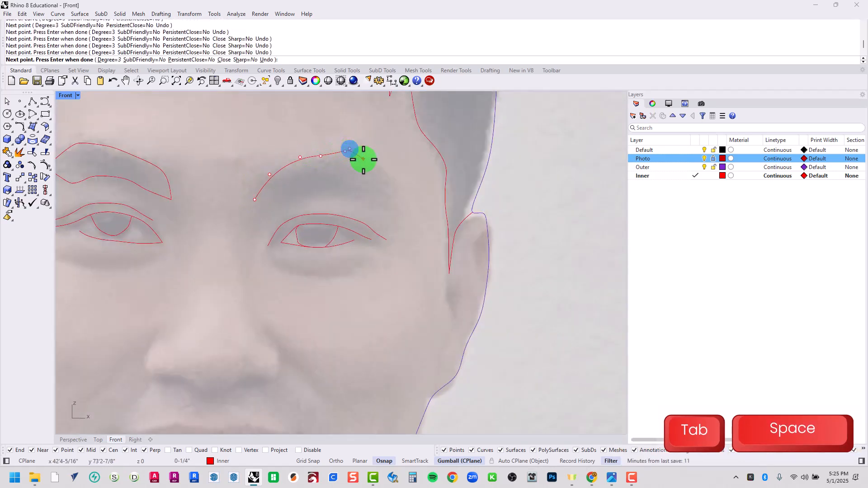
Trace the lower edge of the image-right eyebrow from its inner end to the outer tip, closing the brow shape.
left_click(255, 200)
left_click(270, 205)
left_click(291, 199)
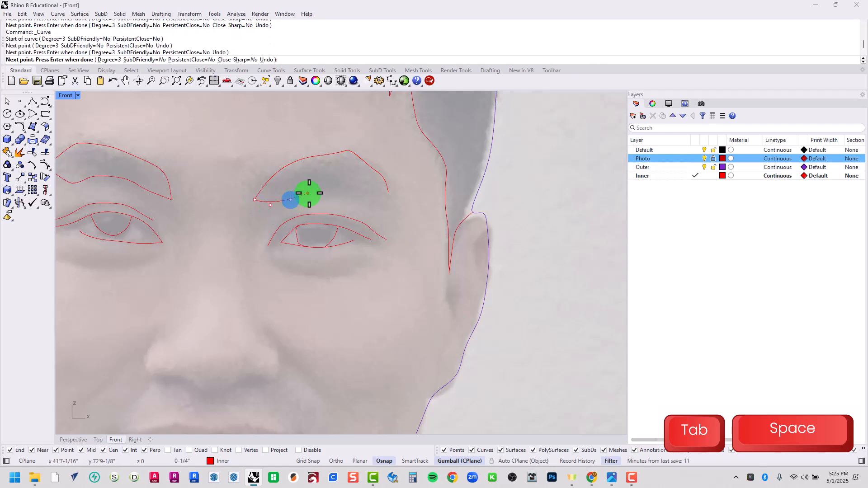
left_click(319, 189)
left_click(342, 187)
left_click(357, 181)
left_click(384, 193)
key("space")
scroll(386, 194, "down", 10)
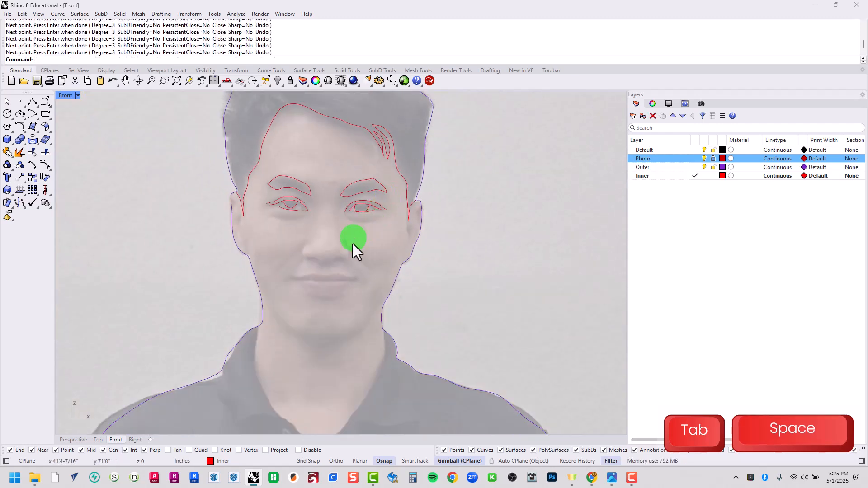
Trace the outer edge of the nostril on the photo's left side with a curve ending under the nose.
right_click_drag(352, 248, 373, 216)
scroll(362, 199, "up", 8)
key("space")
left_click(312, 151)
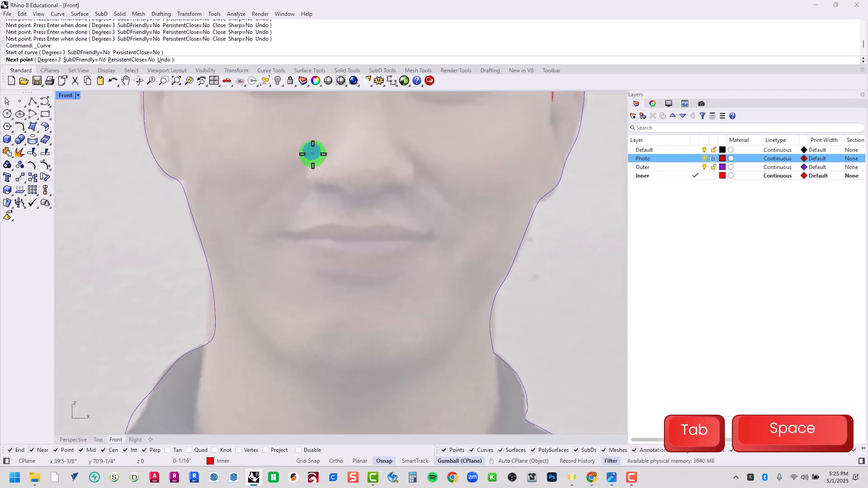
left_click(309, 161)
left_click(307, 166)
left_click(307, 179)
left_click(311, 184)
left_click(317, 189)
key("space")
Trace the underside of the nose with one wavy curve running from one nostril to the other.
scroll(319, 186, "up", 4)
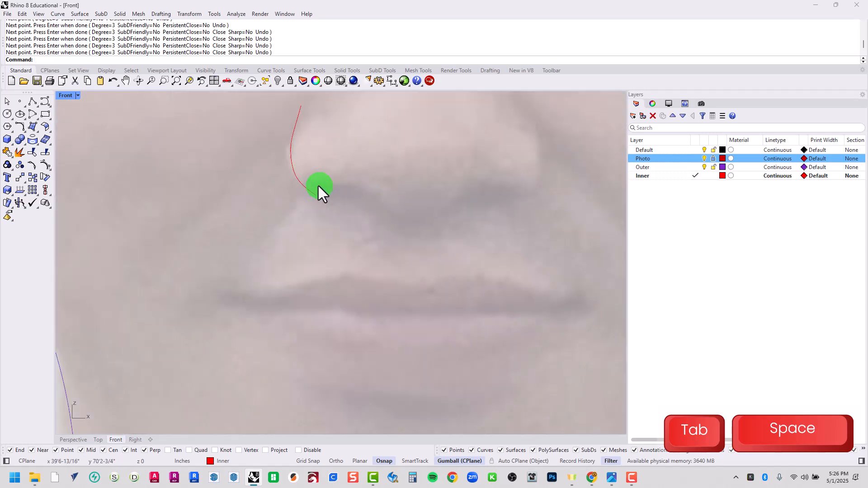
key("space")
left_click(312, 181)
left_click(312, 180)
left_click(334, 174)
left_click(346, 180)
left_click(358, 181)
left_click(381, 207)
left_click(400, 214)
left_click(420, 214)
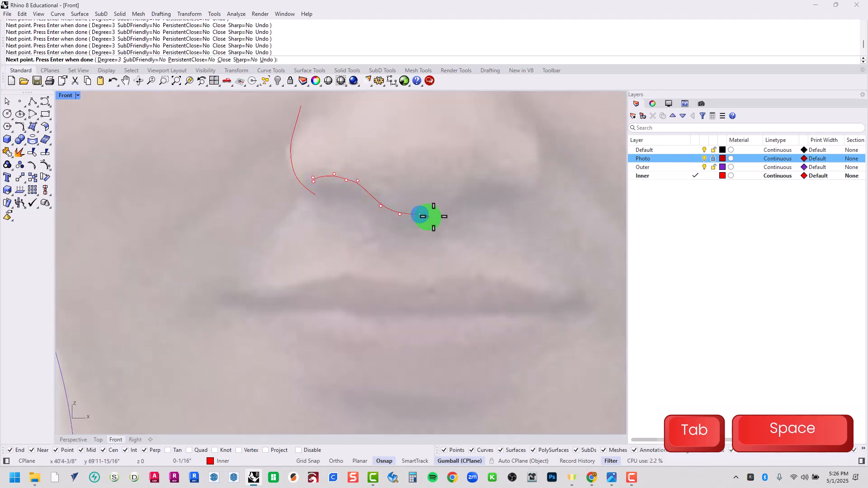
key("space")
Trace the outer edge of the nostril on the photo's right side, from the underside curve's end up along the nose.
key("space")
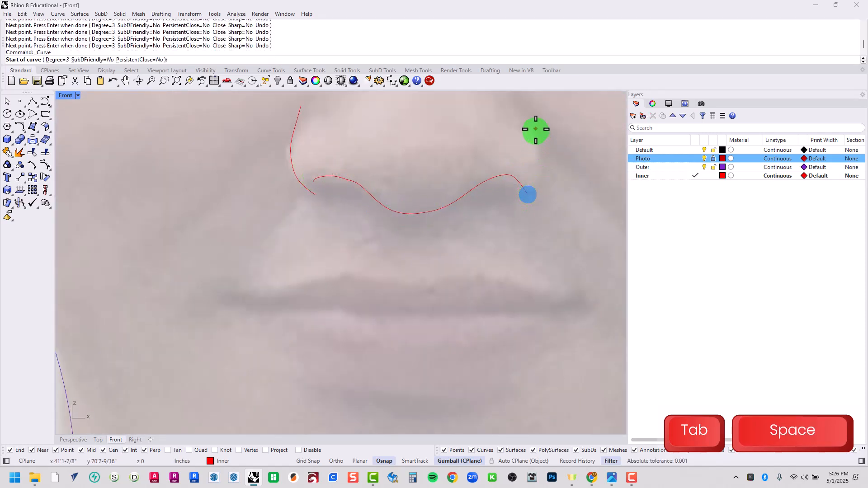
left_click(528, 194)
left_click(539, 182)
left_click(541, 164)
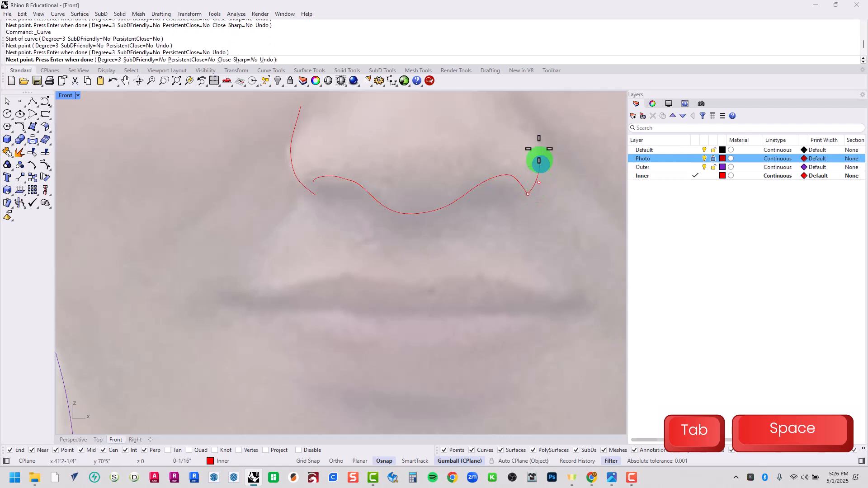
left_click(538, 147)
left_click(539, 123)
right_click_drag(539, 124, 548, 226)
left_click(530, 212)
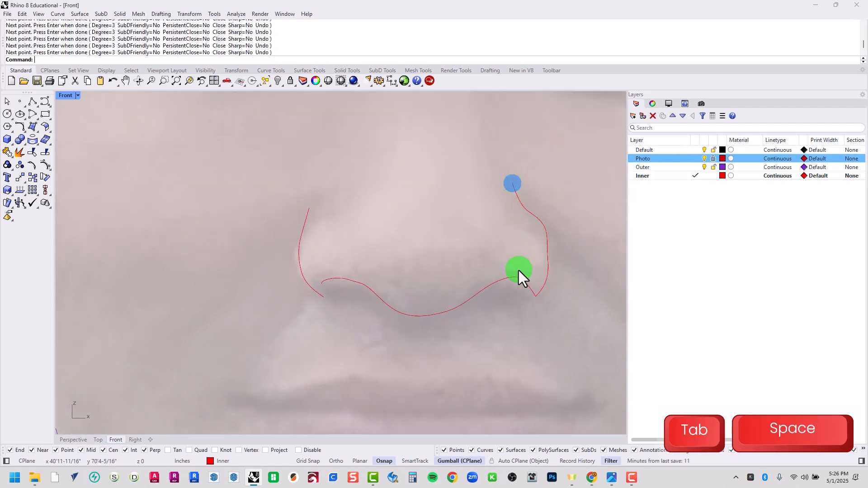
Draw the inner contour of the nose tip as a curve running down to the nose's underside curve.
scroll(518, 270, "down", 5)
right_click_drag(503, 306, 406, 163)
scroll(407, 163, "up", 5)
key("space")
left_click(413, 134)
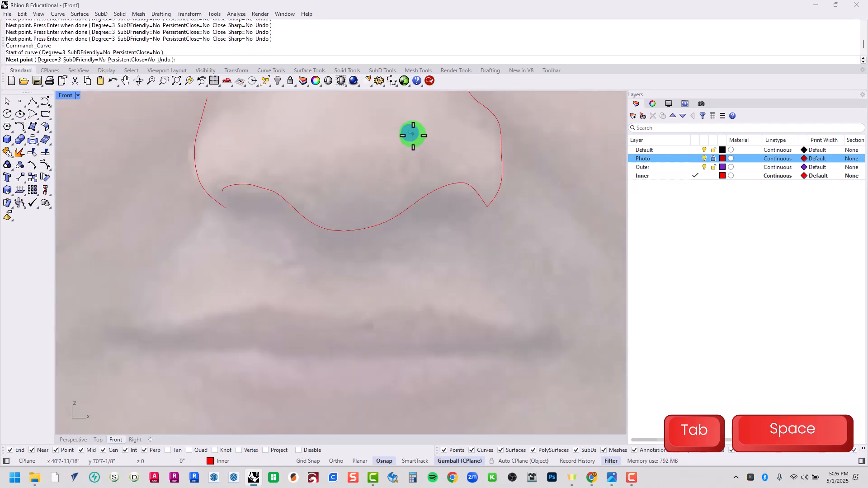
left_click(416, 144)
left_click(419, 156)
left_click(419, 175)
left_click(415, 194)
left_click(404, 209)
key("space")
Trace the top edge of the upper lip with a curve from one mouth corner to the other.
scroll(401, 219, "down", 7)
right_click_drag(401, 275, 401, 267)
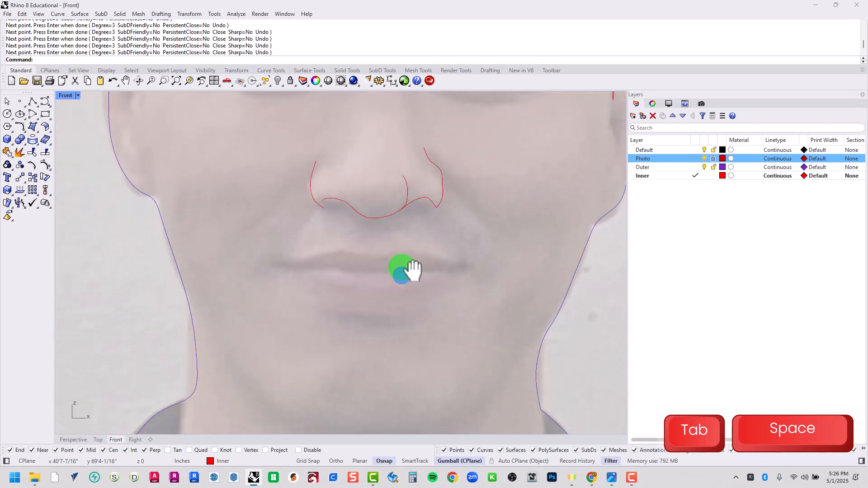
scroll(386, 186, "up", 6)
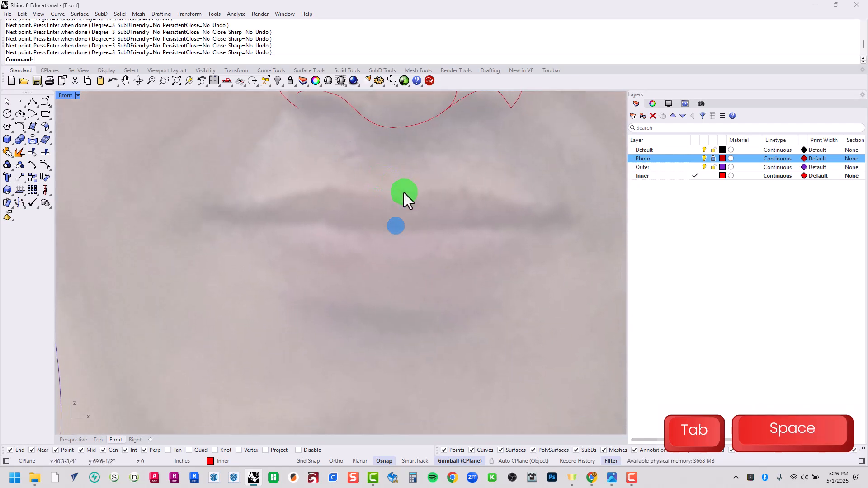
left_click(189, 209)
left_click(236, 212)
left_click(288, 203)
left_click(318, 187)
left_click(342, 183)
left_click(364, 194)
left_click(404, 199)
left_click(450, 187)
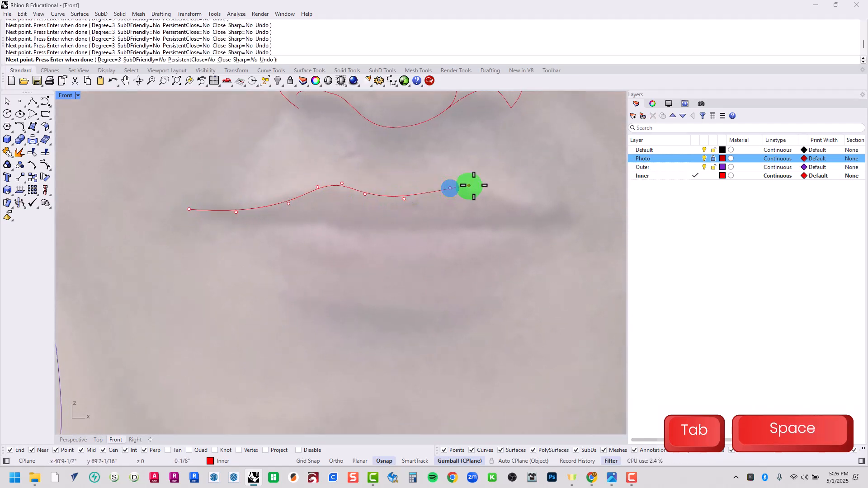
left_click(568, 208)
key("space")
Trace the dividing line between the upper and lower lips with a nearly horizontal curve.
key("space")
left_click(242, 227)
left_click(273, 230)
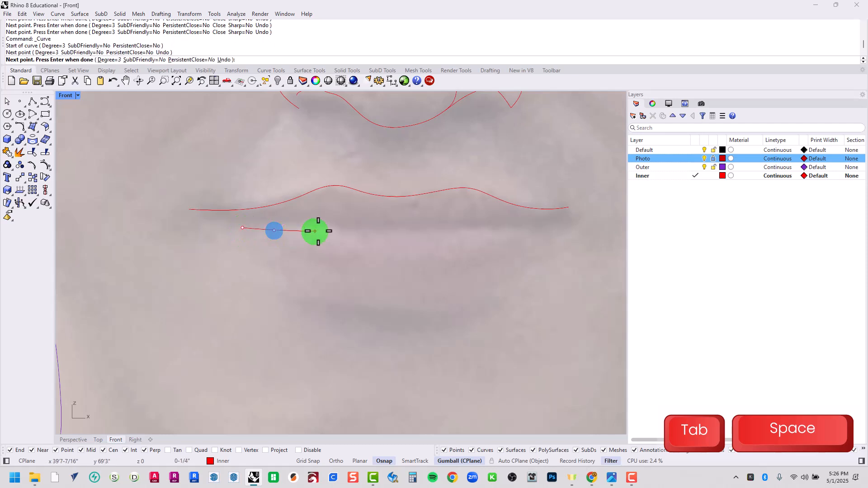
left_click(330, 229)
left_click(364, 229)
left_click(414, 235)
left_click(456, 228)
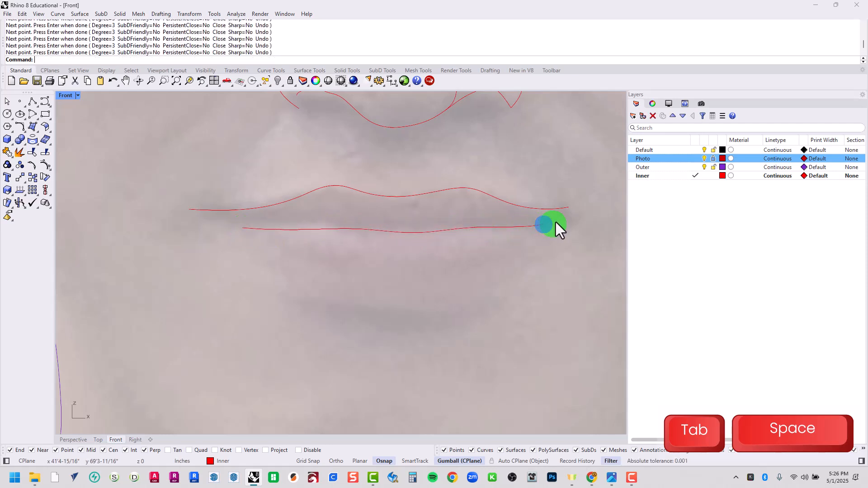
Trace the bottom edge of the lower lip with a curve starting near the mouth corner on the photo's right side.
key("space")
left_click(538, 253)
left_click(479, 290)
left_click(461, 298)
left_click(440, 308)
left_click(409, 310)
left_click(386, 309)
left_click(345, 308)
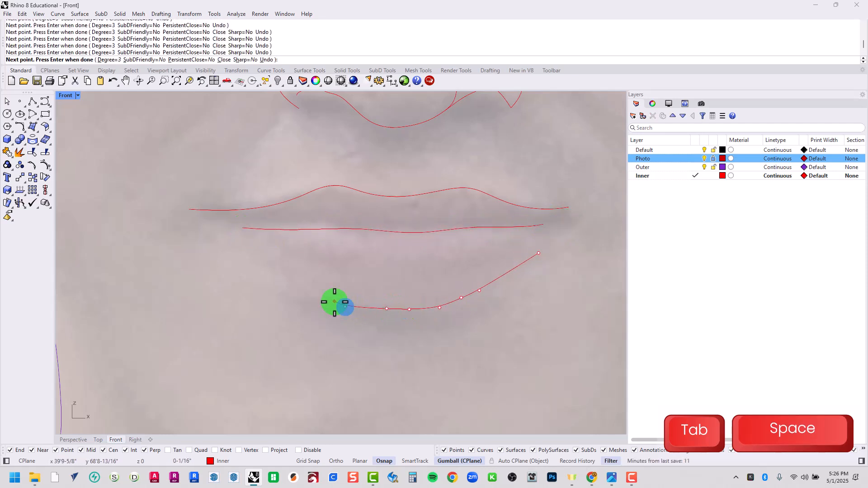
scroll(314, 292, "down", 10)
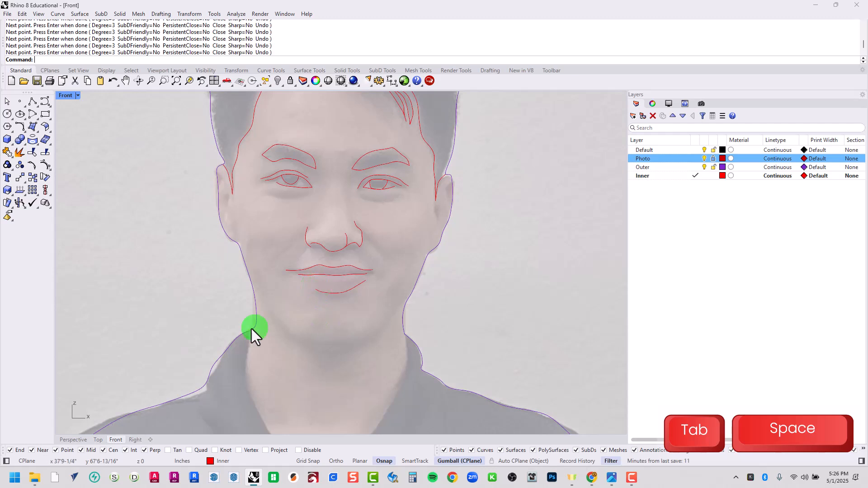
Draw a second curve just below the lower lip edge, starting and ending on the existing lower lip curve.
scroll(332, 295, "up", 10)
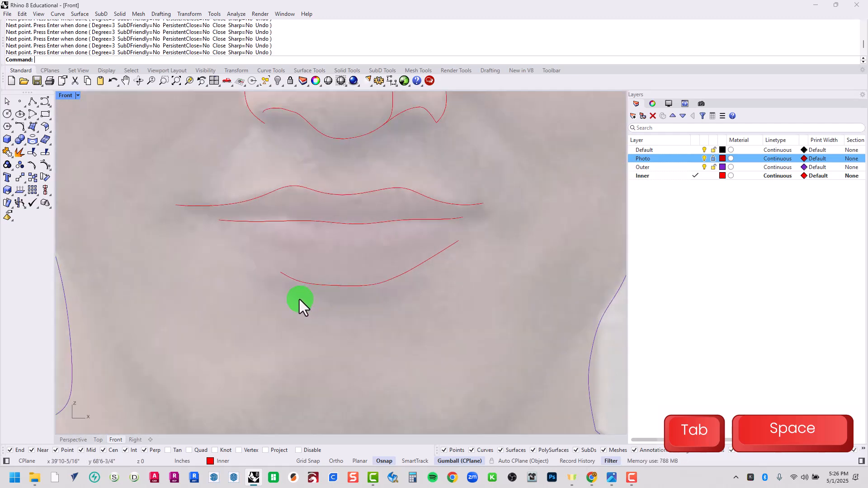
key("space")
left_click(281, 272)
left_click(290, 277)
left_click(300, 293)
left_click(334, 300)
left_click(365, 299)
left_click(399, 292)
left_click(419, 279)
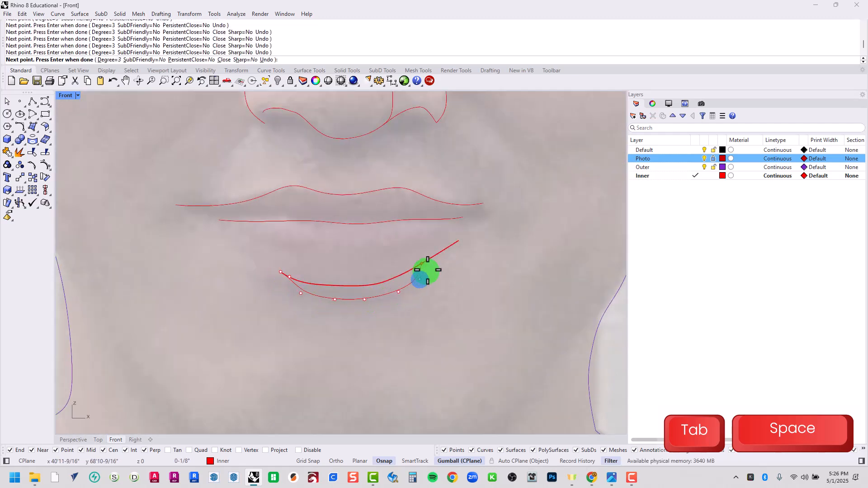
left_click(446, 251)
key("space")
Trace the inner fold of the ear on the photo's right side, from the outer outline down inside the upper ear.
scroll(442, 256, "down", 10)
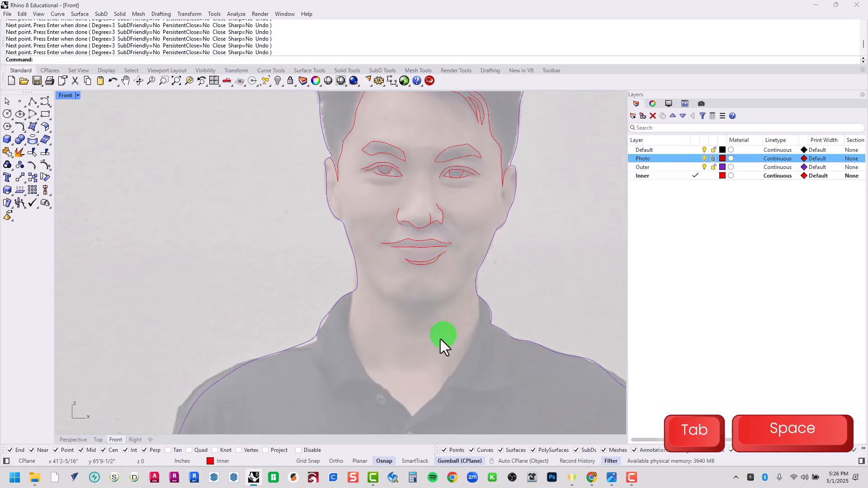
scroll(504, 193, "up", 10)
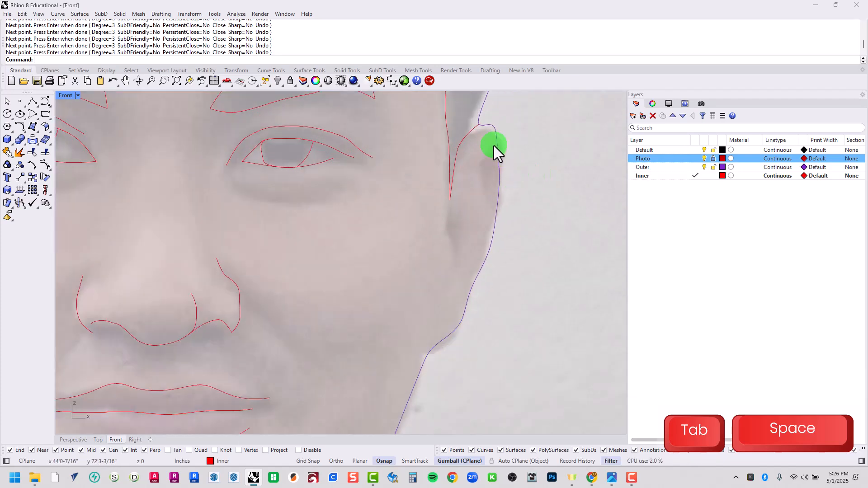
key("space")
left_click(500, 145)
left_click(480, 159)
left_click(473, 183)
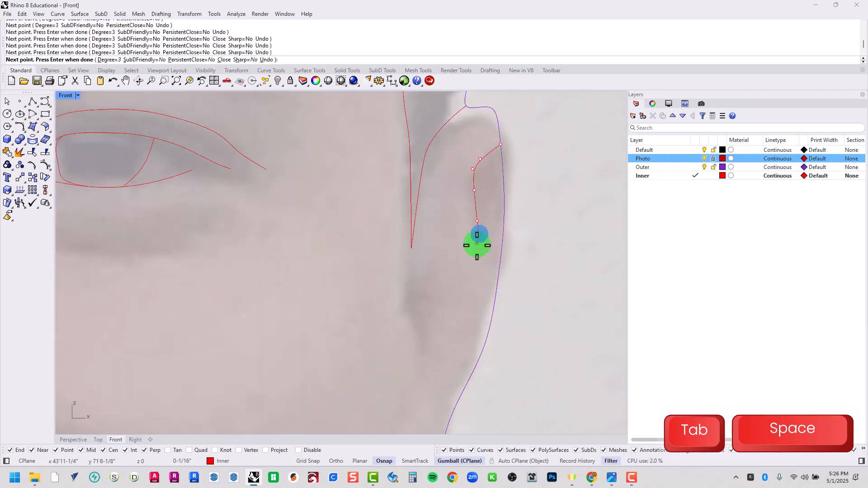
left_click(478, 248)
key("space")
Draw the small inner ear contour below the hairline tip in the ear on the photo's right side.
key("space")
left_click(416, 269)
left_click(403, 287)
left_click(413, 330)
left_click(423, 338)
left_click(418, 364)
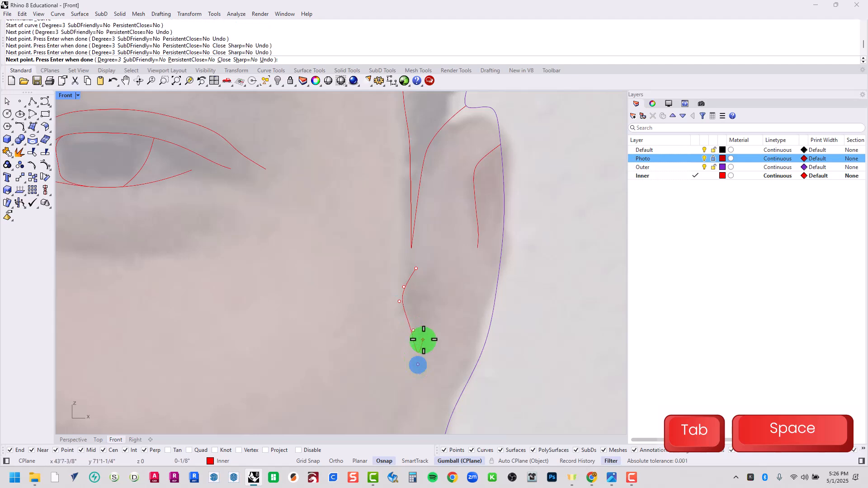
right_click(421, 279)
scroll(457, 260, "down", 12)
right_click_drag(276, 334, 533, 316)
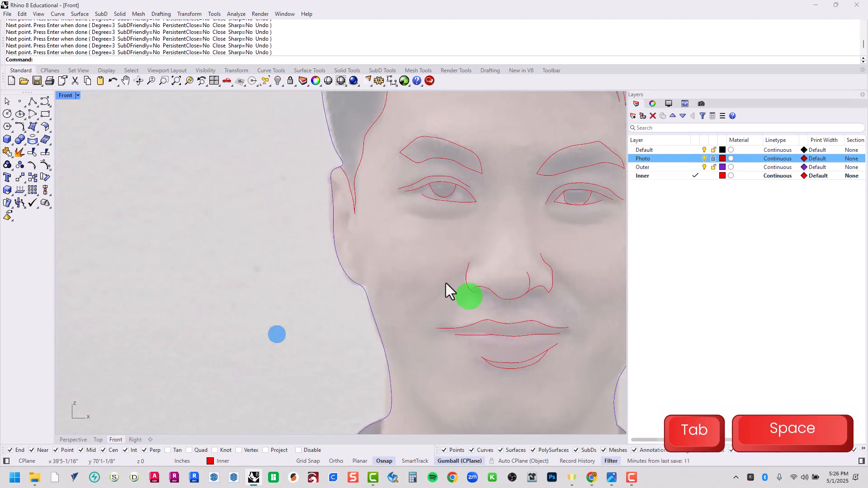
scroll(377, 219, "up", 7)
key("space")
left_click(387, 219)
left_click(372, 214)
left_click(365, 221)
left_click(372, 242)
left_click(370, 254)
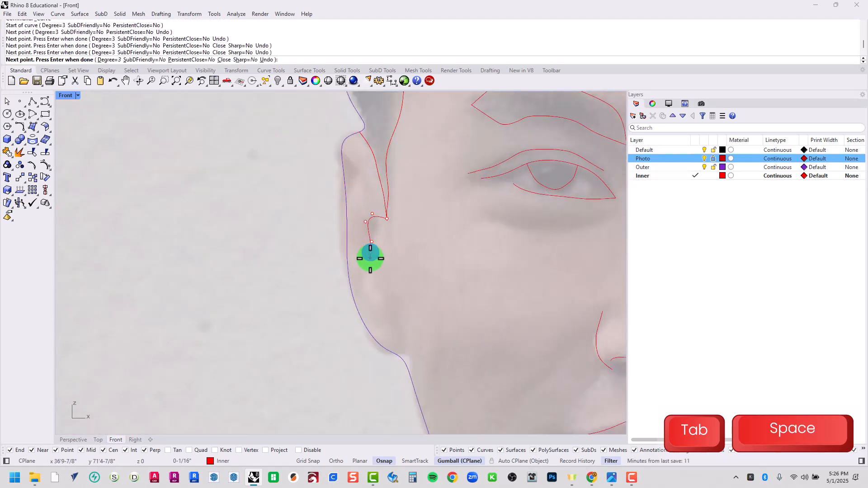
key("Escape")
Draw a small hooked curve for the inner ear detail below the hairline tip on the photo's left side.
key("space")
left_click(370, 250)
left_click(371, 232)
left_click(375, 224)
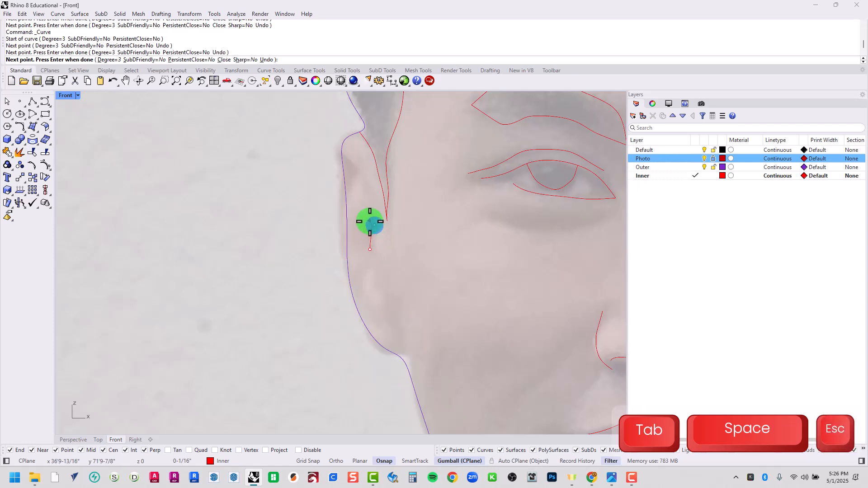
left_click(370, 222)
left_click(367, 229)
left_click(366, 238)
right_click(364, 237)
Trace the upper inner fold of the ear on the photo's left side with a short curve.
scroll(354, 170, "up", 8)
key("space")
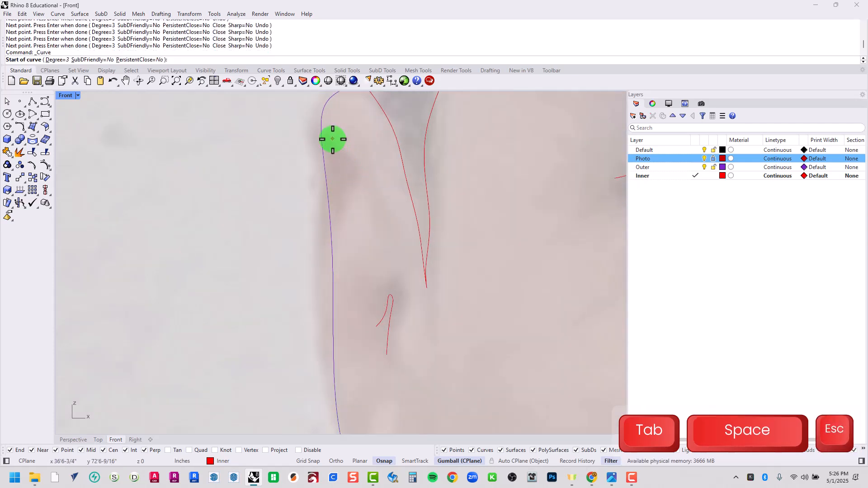
left_click(332, 138)
left_click(353, 158)
left_click(368, 182)
left_click(367, 211)
key("space")
Trace the collar opening on the photo's left side, from the neck outline down to the point of the V.
scroll(367, 239, "down", 12)
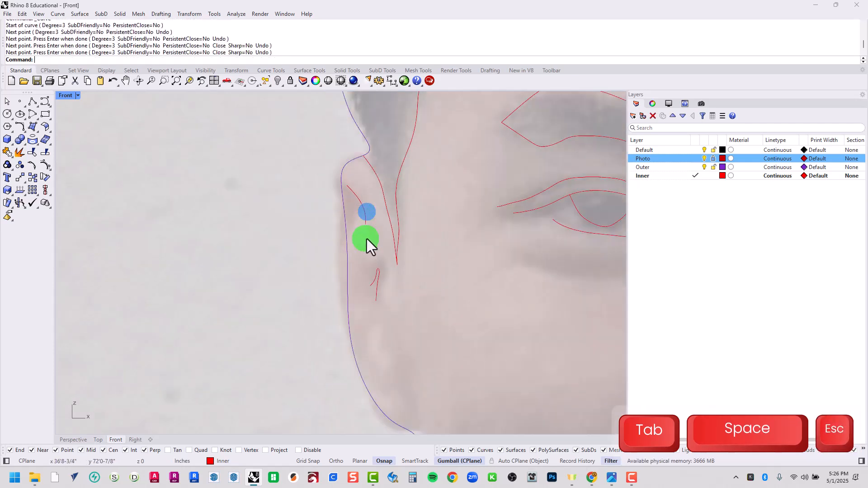
right_click_drag(428, 328, 303, 179)
scroll(303, 179, "down", 10)
right_click_drag(361, 293, 349, 242)
scroll(349, 242, "up", 8)
key("space")
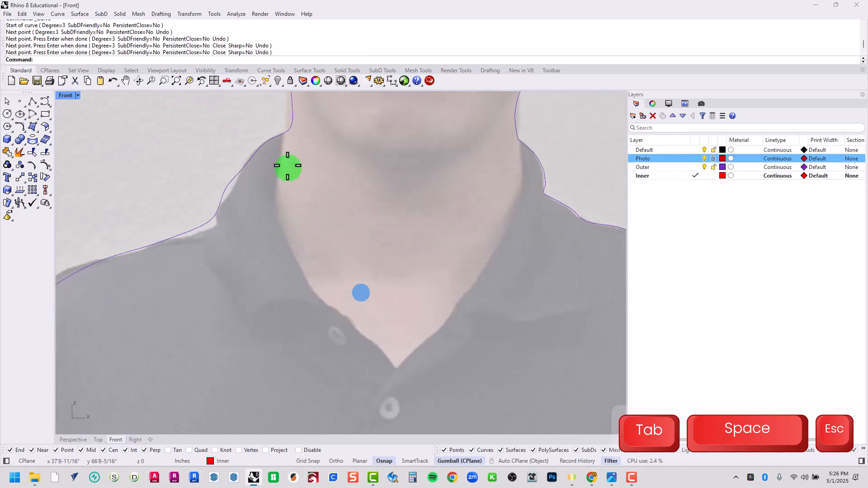
left_click(283, 134)
left_click(275, 176)
left_click(280, 207)
left_click(279, 233)
left_click(302, 257)
left_click(332, 295)
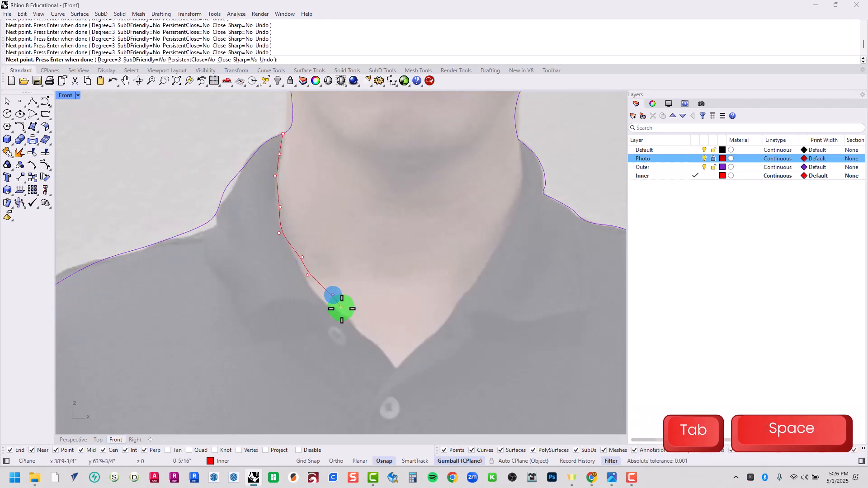
left_click(343, 317)
left_click(355, 324)
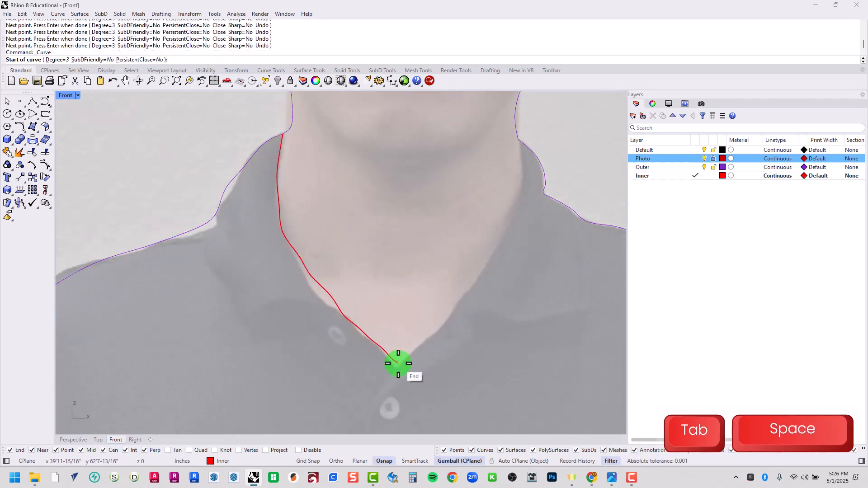
Trace the collar opening on the photo's right side, from the V point up to the neck outline.
left_click(397, 362)
left_click(422, 340)
left_click(440, 314)
left_click(460, 301)
left_click(474, 282)
left_click(503, 257)
left_click(510, 234)
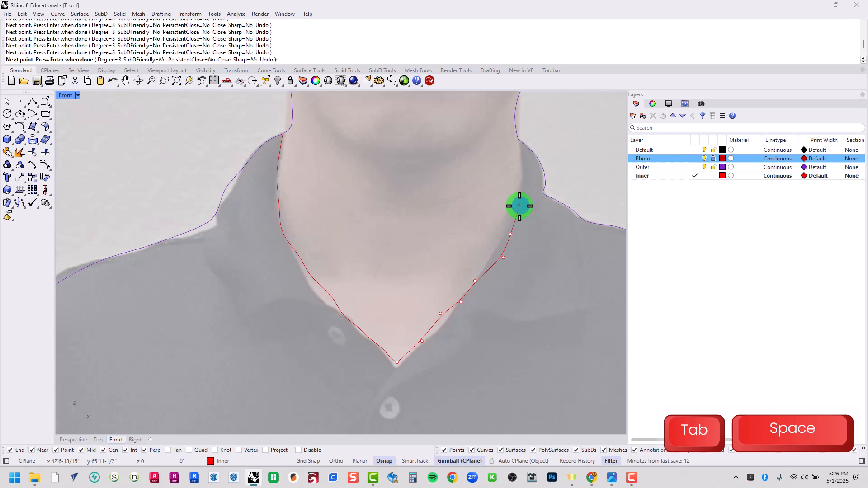
right_click(518, 141)
Trace the jawline and chin with one curve connecting the outer outline on both sides of the face.
right_click_drag(476, 149, 411, 326)
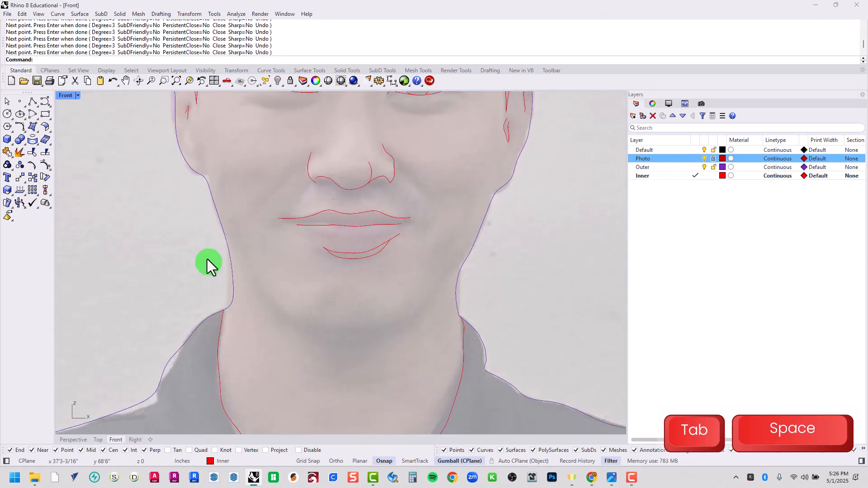
key("space")
left_click(222, 226)
left_click(240, 248)
left_click(247, 262)
left_click(255, 276)
left_click(272, 299)
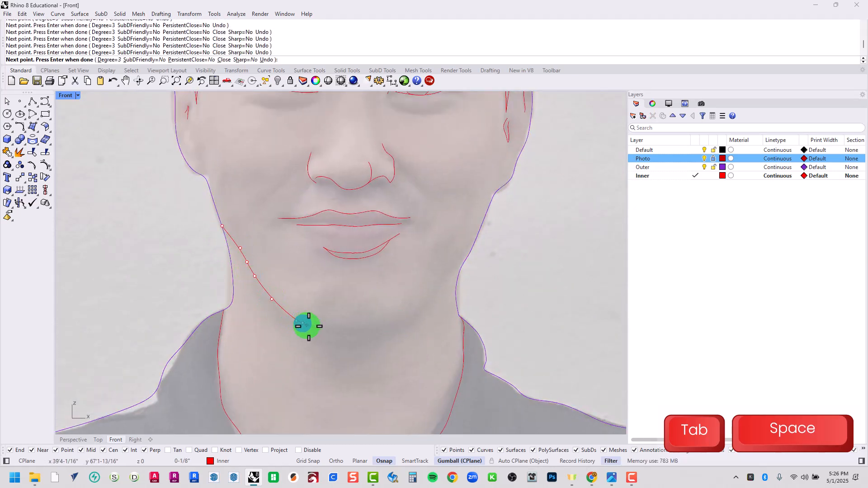
left_click(430, 298)
left_click(438, 288)
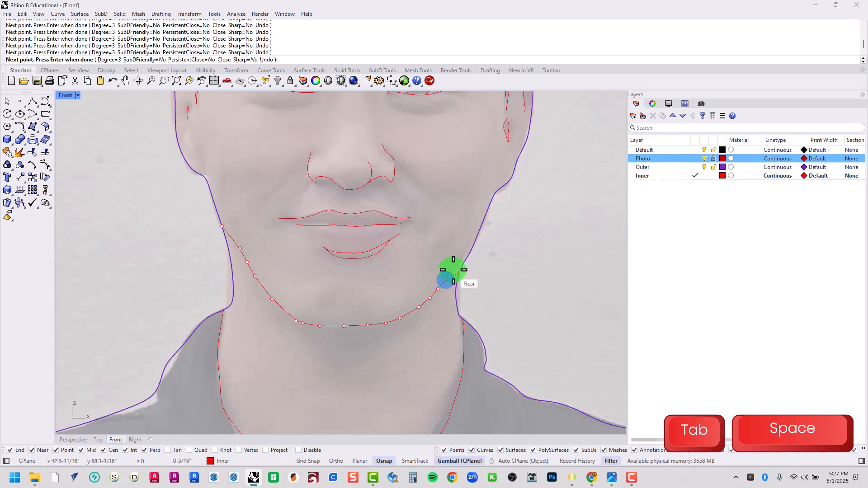
left_click(462, 262)
key("space")
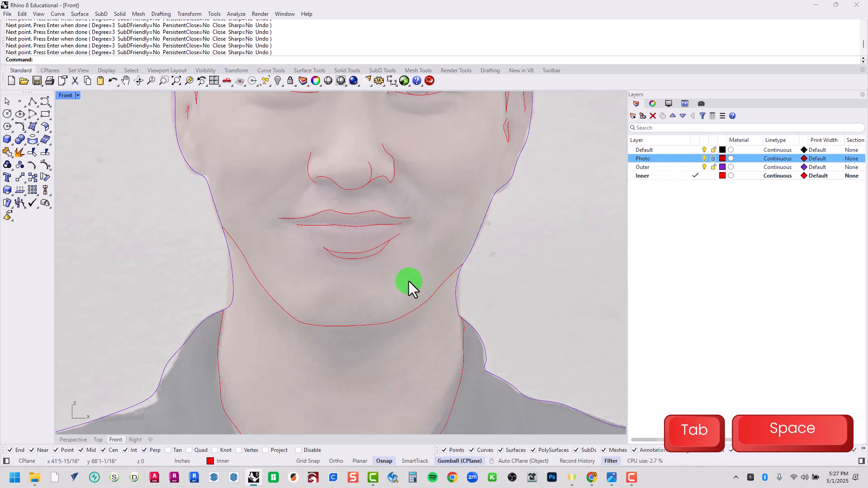
Trace the inner edge of the earlobe on the photo's right side, down to the outer outline.
scroll(455, 209, "down", 3)
scroll(450, 232, "up", 5)
key("space")
left_click(436, 221)
left_click(428, 233)
left_click(428, 250)
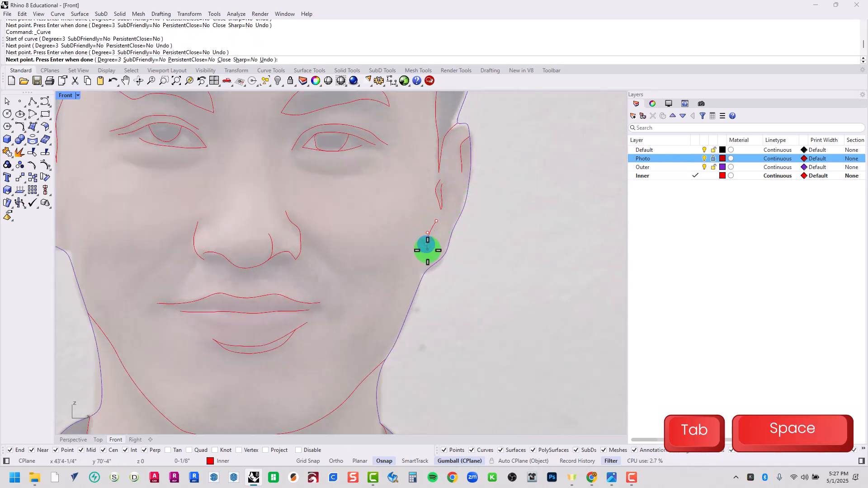
left_click(426, 270)
left_click(424, 277)
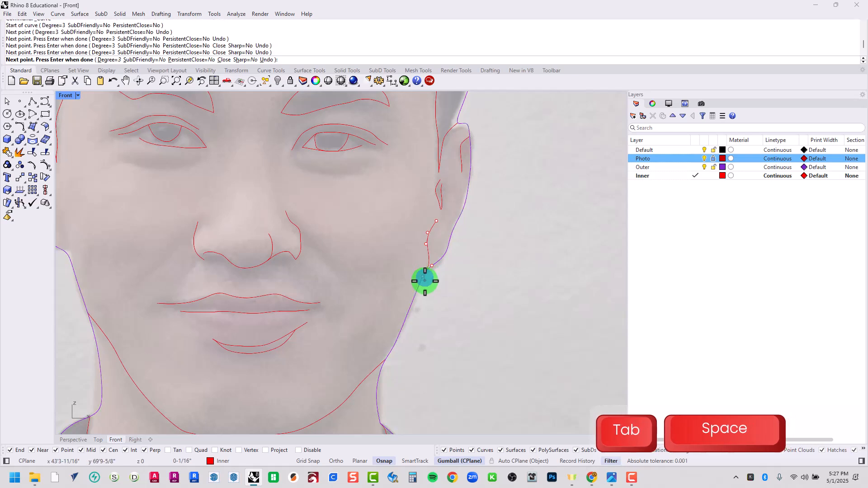
key("space")
scroll(378, 342, "down", 6)
right_click_drag(308, 346, 376, 324)
key("space")
scroll(259, 273, "up", 4)
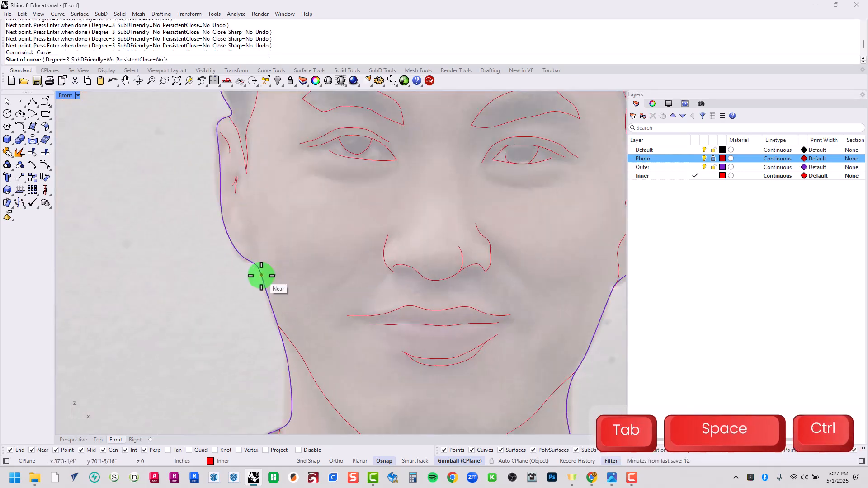
left_click(257, 264)
left_click(258, 256)
left_click(258, 244)
left_click(259, 244)
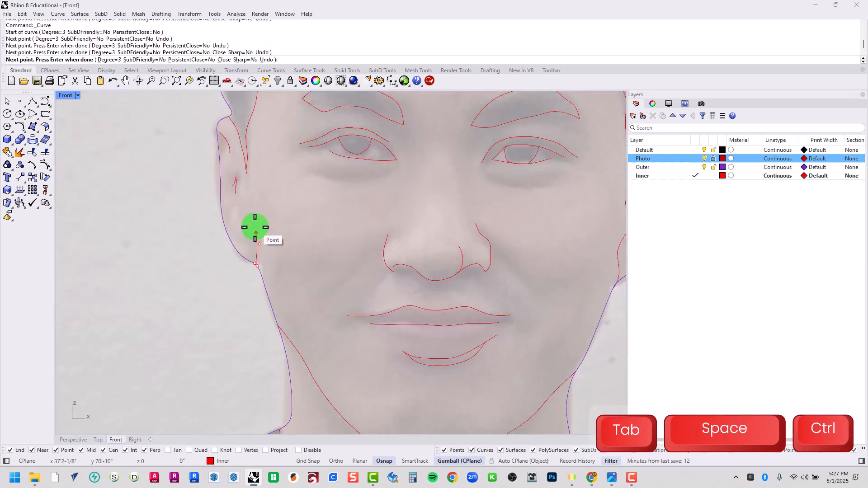
Trace the inner edge of the earlobe on the photo's left side, from inside the ear down to the outer outline.
left_click(254, 226)
key("Escape")
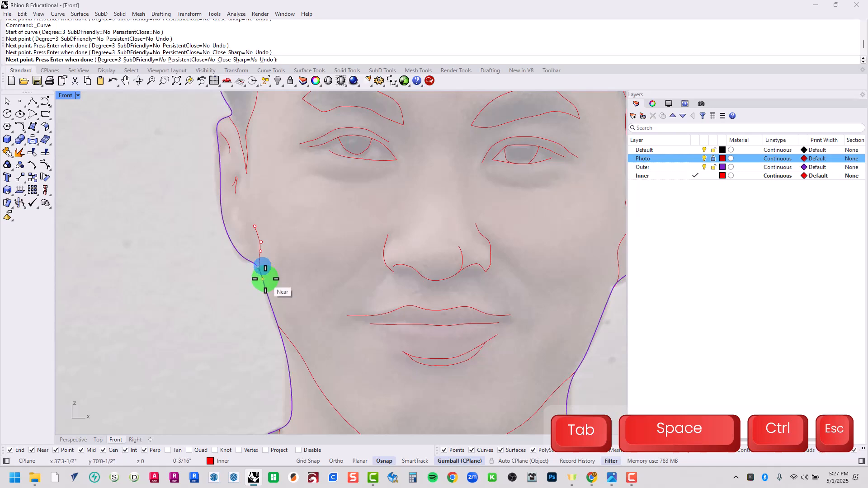
left_click(263, 279)
right_click(265, 278)
Trace the outer edge of the shirt collar on the photo's left side, from the shoulder outline down to the collar tip.
scroll(280, 293, "down", 3)
right_click_drag(315, 319, 329, 212)
right_click_drag(325, 300, 341, 236)
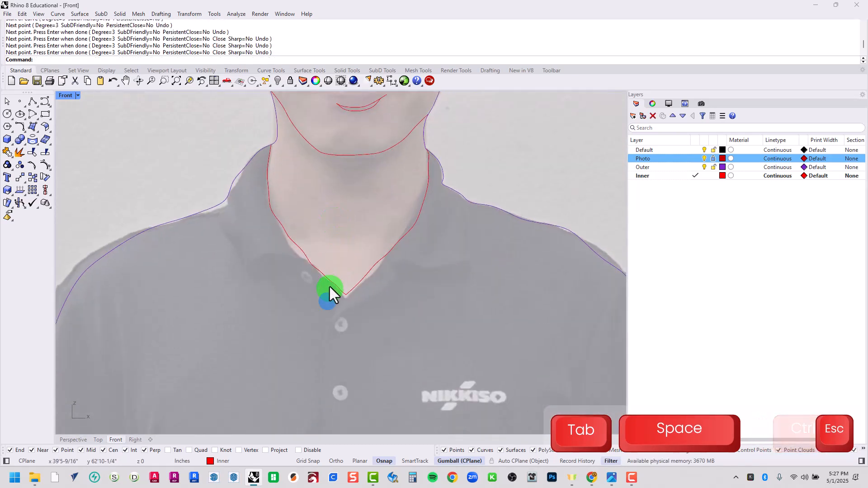
right_click_drag(329, 287, 304, 224)
right_click(321, 219)
left_click(201, 138)
left_click(198, 142)
left_click(195, 159)
left_click(199, 169)
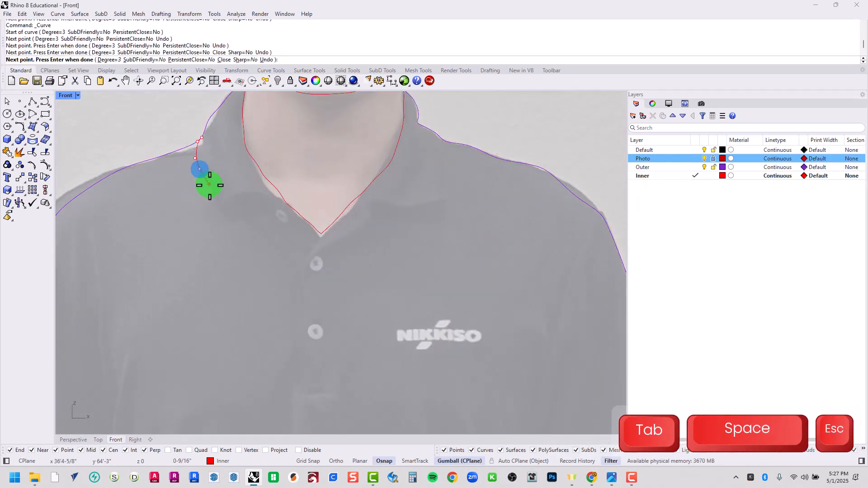
left_click(211, 188)
left_click(220, 205)
left_click(223, 208)
right_click(223, 210)
Trace the lower edge of the left-hand collar flap from its tip to the neckline curve.
right_click(223, 215)
left_click(223, 209)
left_click(224, 204)
left_click(239, 194)
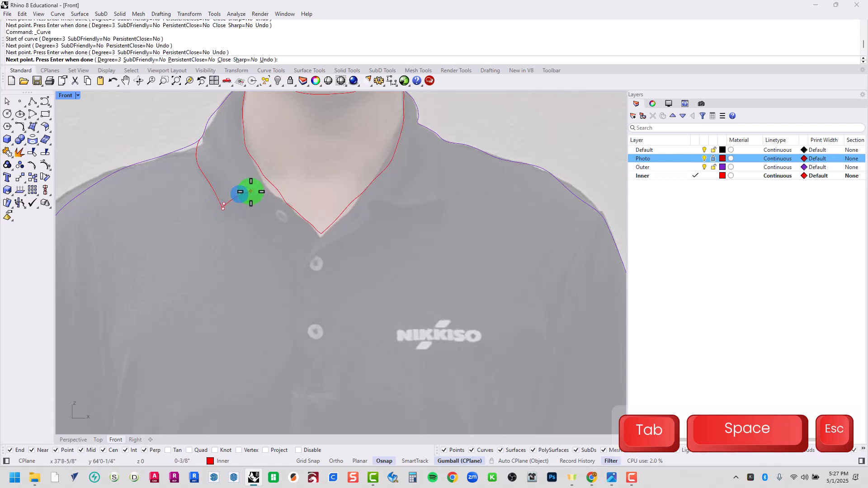
left_click(251, 191)
left_click(261, 193)
left_click(269, 197)
left_click(278, 202)
left_click(283, 199)
right_click(283, 202)
Trace the lower edge of the right-hand collar flap from the neckline curve out to the collar tip.
scroll(325, 213, "up", 4)
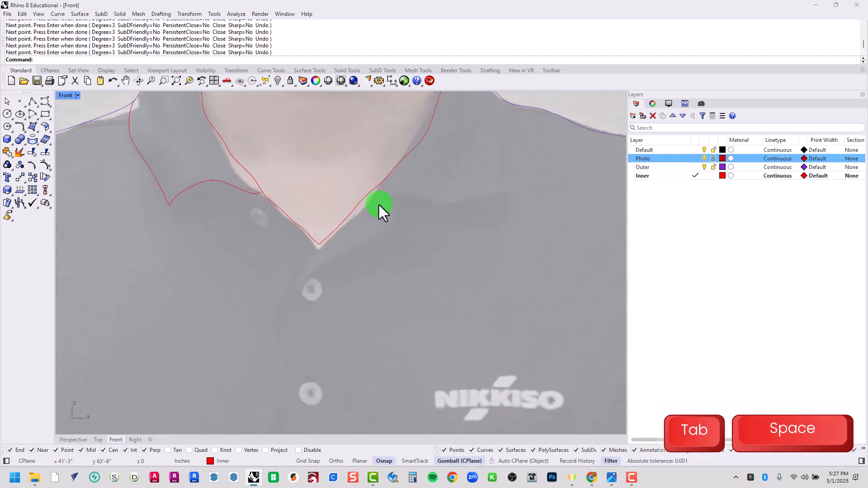
key("space")
left_click(379, 184)
left_click(409, 184)
left_click(424, 199)
left_click(452, 195)
left_click(491, 183)
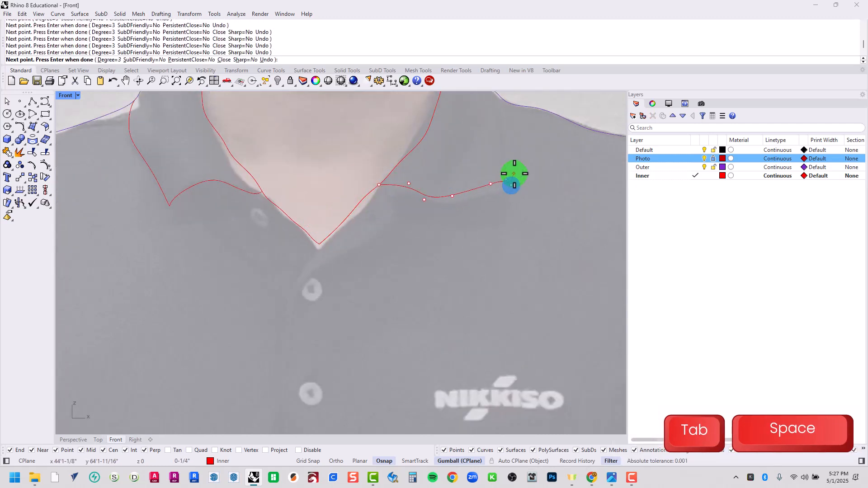
key("space")
Trace the outer edge of the right-hand collar flap from its tip up to the shoulder outline.
right_click_drag(515, 168, 502, 240)
key("space")
left_click(497, 256)
left_click(499, 229)
left_click(496, 207)
left_click(493, 196)
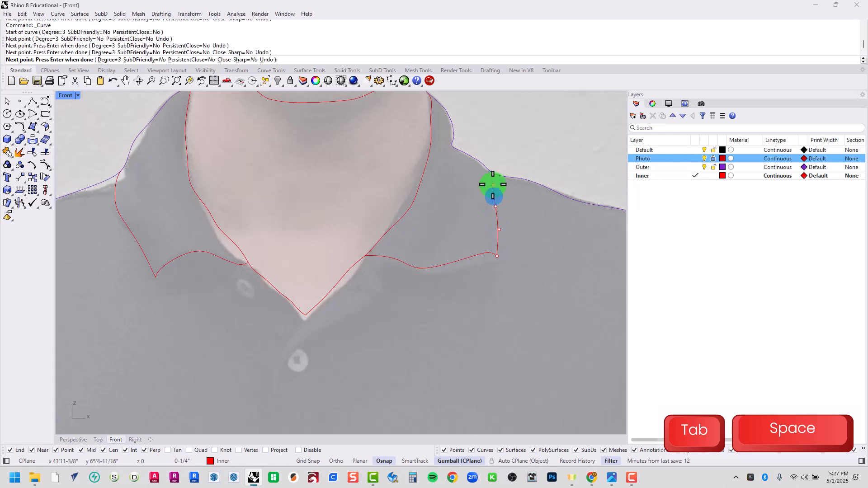
left_click(489, 171)
key("space")
Trace the shirt placket from the right-hand collar's junction with the neckline, past the buttons, to the placket's bottom edge.
scroll(366, 281, "down", 4)
right_click_drag(366, 280, 391, 161)
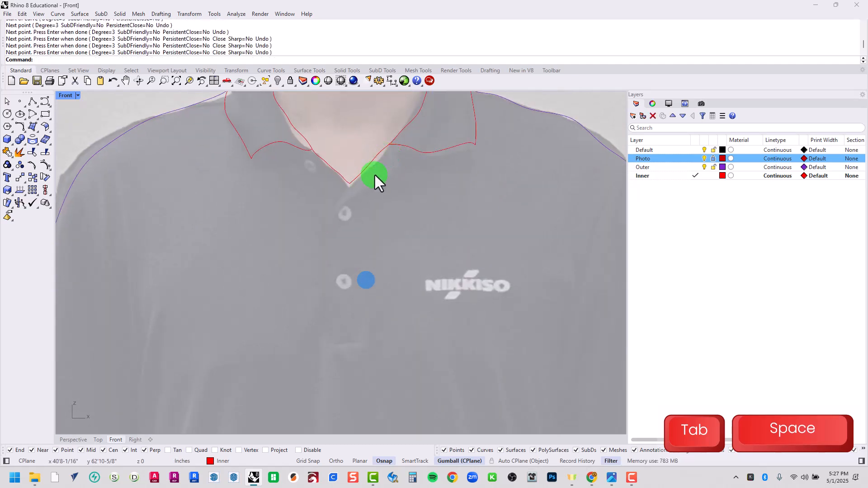
key("space")
left_click(388, 145)
left_click(392, 157)
left_click(403, 169)
left_click(390, 177)
left_click(374, 187)
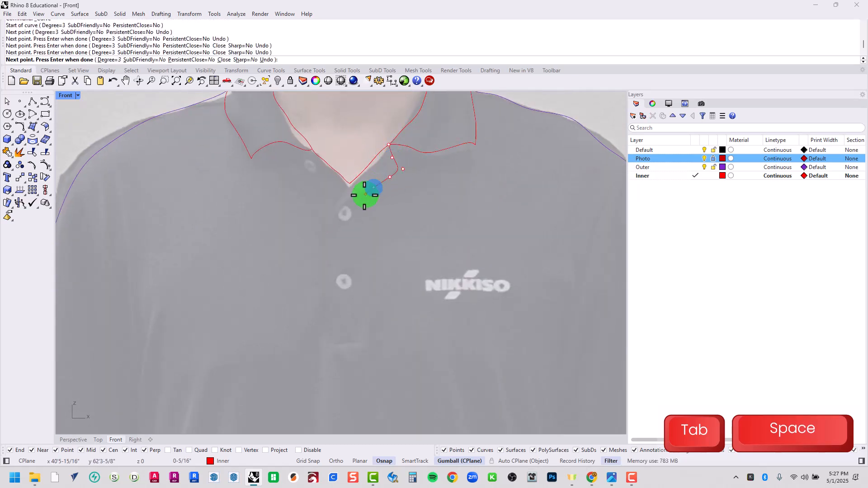
left_click(359, 195)
left_click(348, 200)
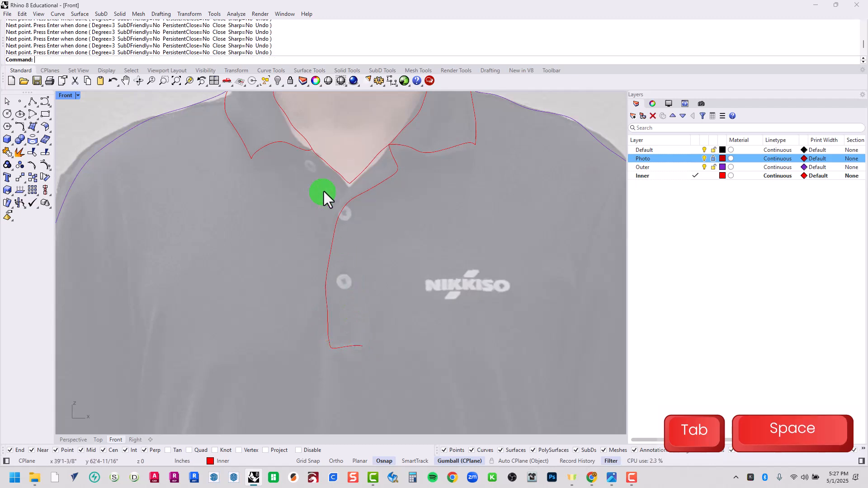
Trace the short edge from the neckline's V point down to the placket curve.
right_click(347, 192)
left_click(351, 182)
left_click(345, 190)
left_click(347, 199)
left_click(339, 209)
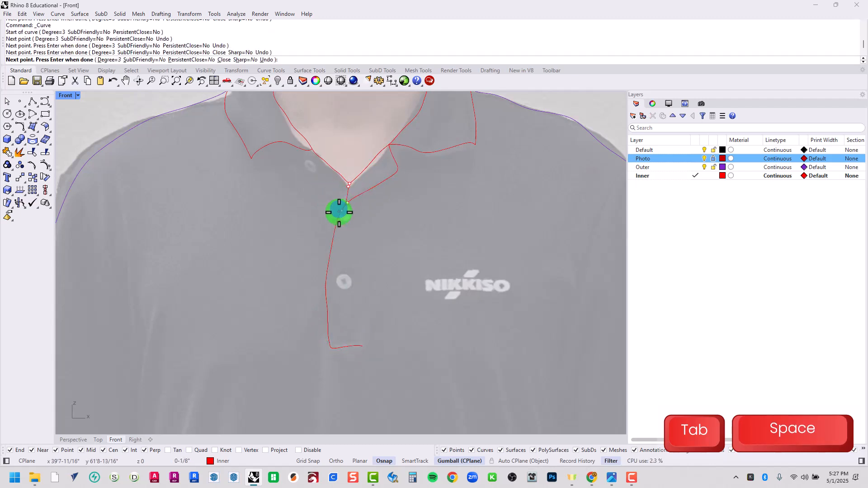
right_click(339, 225)
Trace the collar band edge from the top of the placket up to the left-hand collar flap.
right_click(333, 213)
left_click(340, 210)
left_click(331, 201)
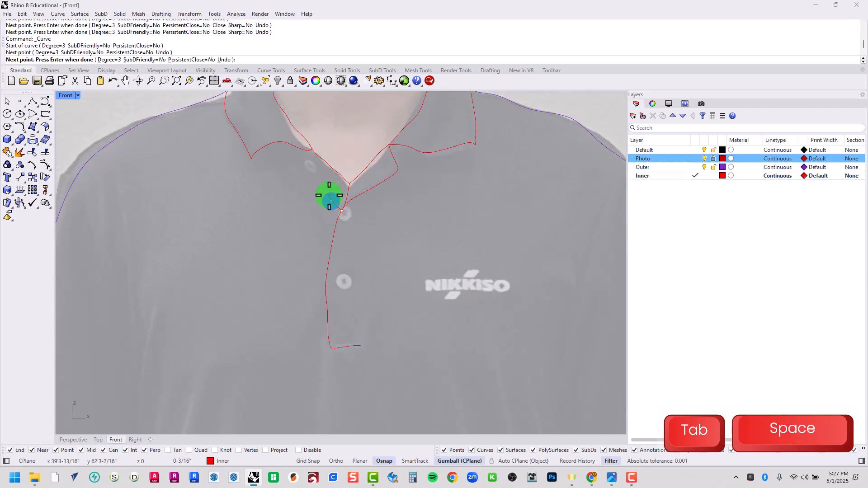
left_click(323, 179)
left_click(314, 177)
left_click(303, 169)
left_click(292, 149)
right_click(349, 231)
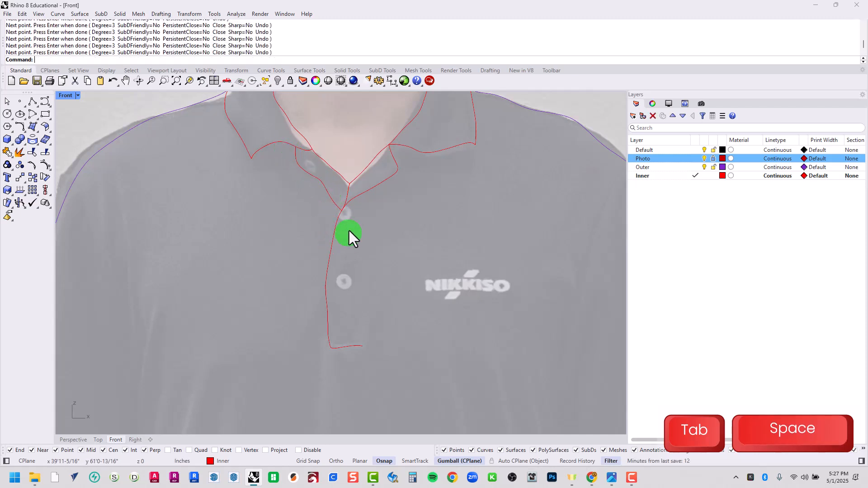
Draw a circle of about 1/4" radius around the lower placket button.
left_click(7, 114)
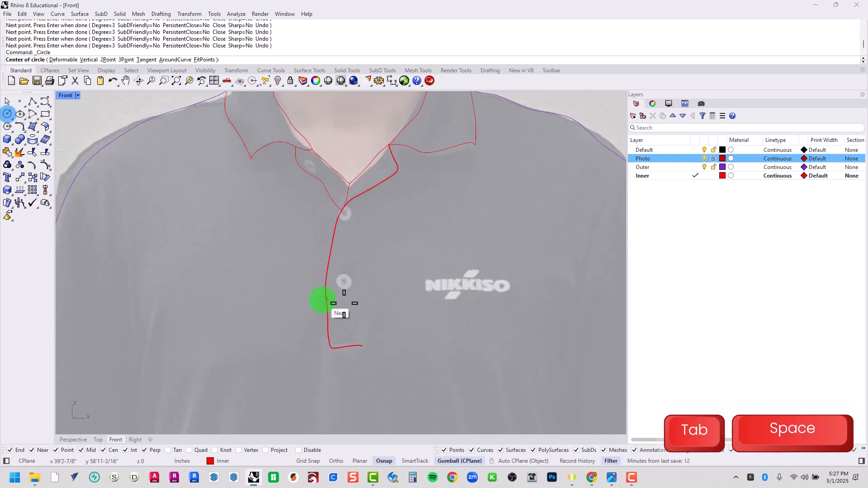
left_click(351, 282)
key("space")
left_click(347, 212)
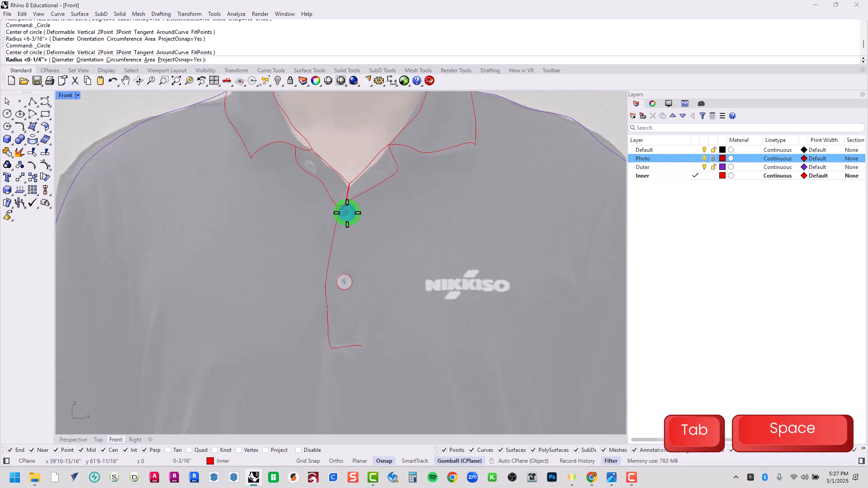
key("Escape")
Draw a circle of about 1/8" radius in the centre of the upper placket button.
scroll(345, 213, "up", 10)
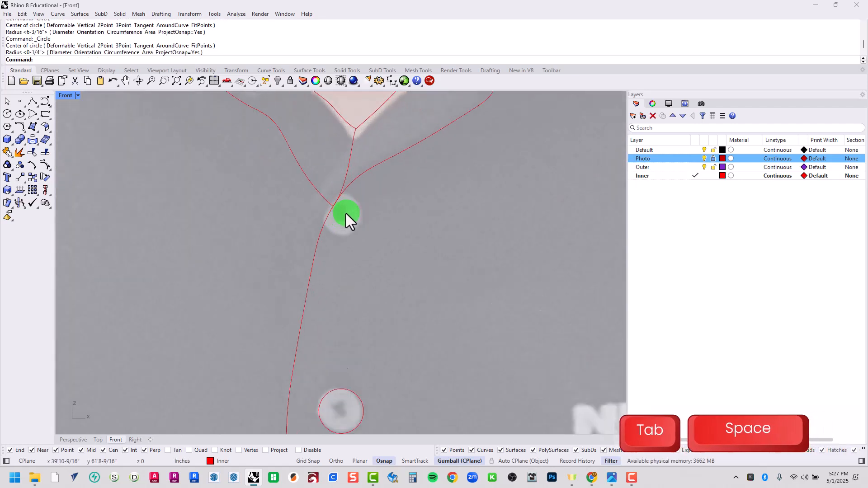
right_click(345, 213)
left_click(334, 213)
left_click(356, 227)
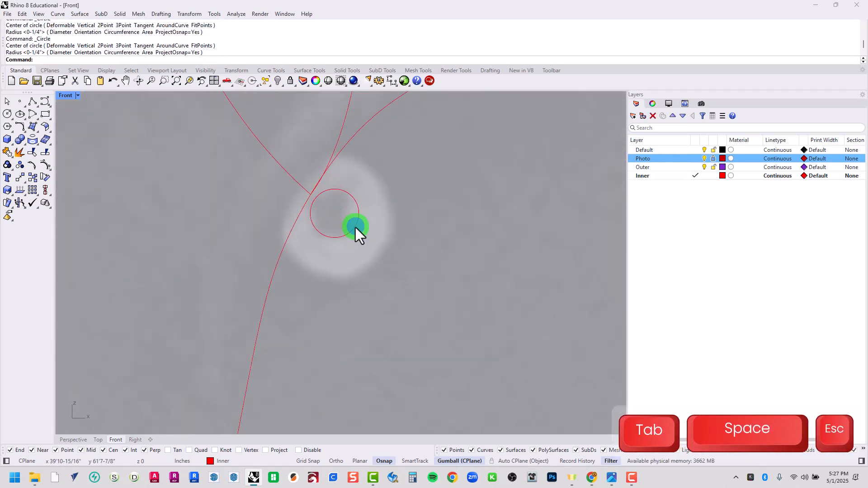
Draw a circle around the button on the left-hand side of the collar band.
scroll(354, 227, "down", 13)
scroll(297, 144, "up", 6)
key("space")
left_click(257, 108)
left_click(275, 119)
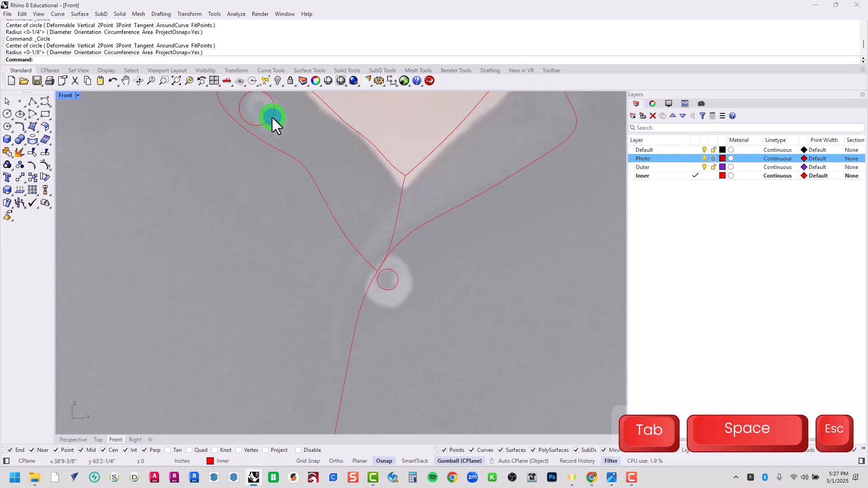
Trace the letter N of the NIKKISO chest logo with a curve.
scroll(284, 141, "down", 8)
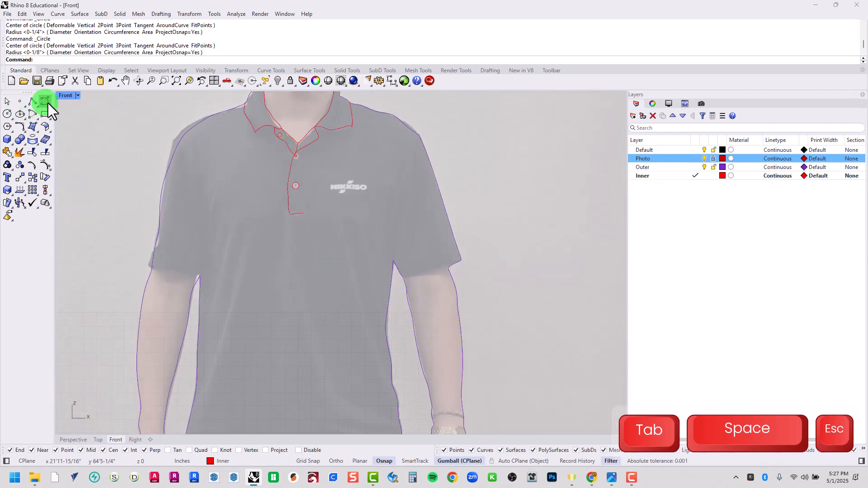
left_click(48, 103)
scroll(333, 206, "up", 8)
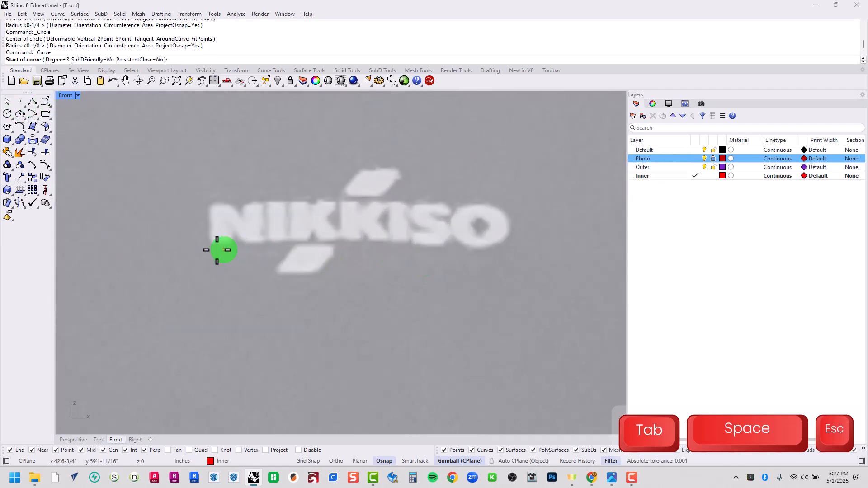
left_click(213, 242)
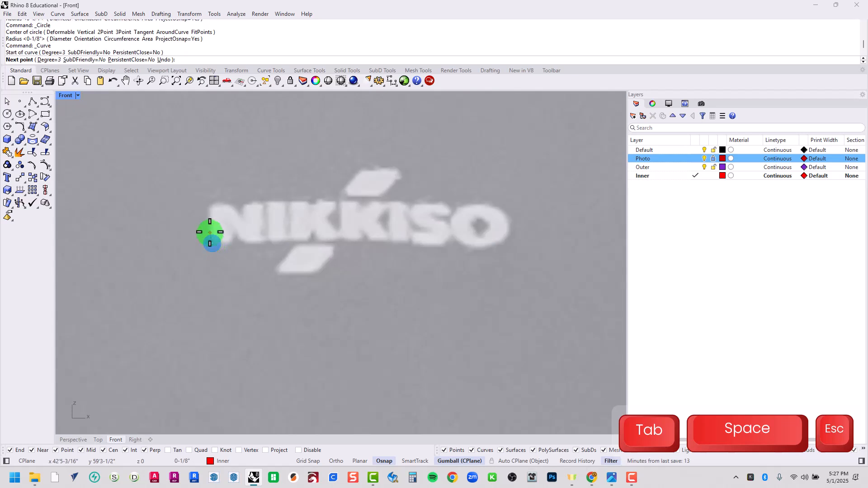
left_click(210, 220)
left_click(209, 212)
left_click(217, 203)
left_click(229, 205)
left_click(241, 217)
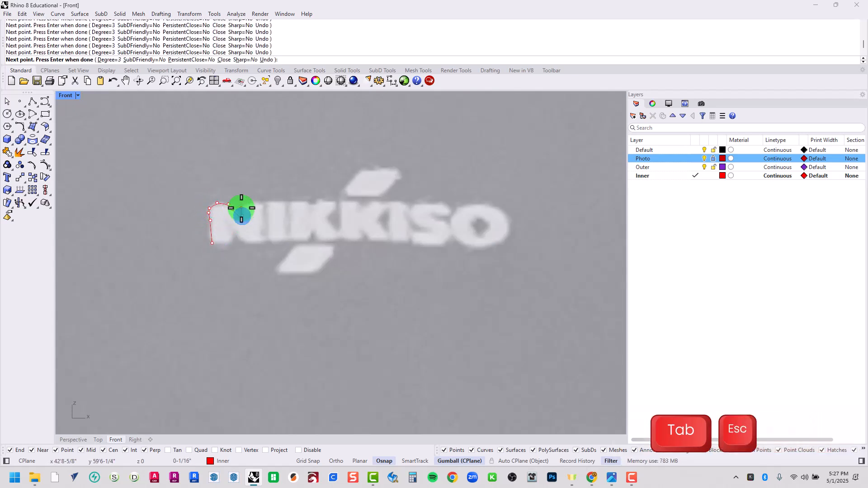
left_click(240, 207)
left_click(248, 204)
left_click(253, 203)
left_click(257, 204)
left_click(260, 208)
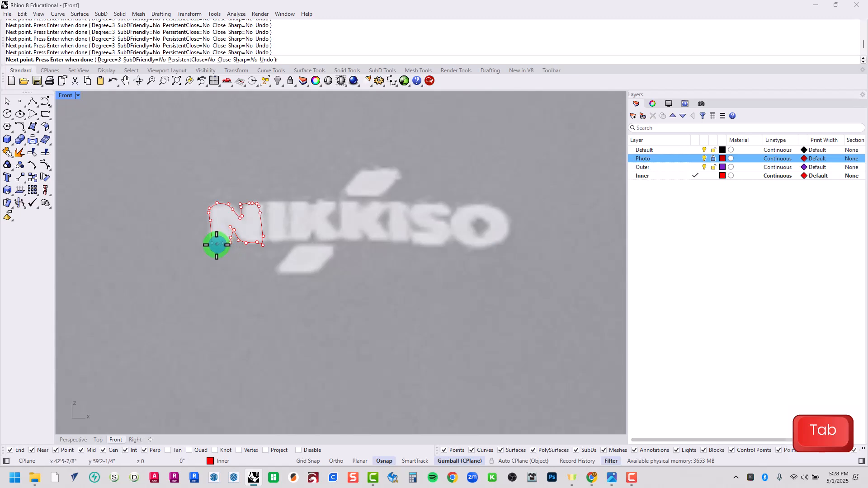
Trace the first letter I of the NIKKISO logo with a closed curve.
scroll(280, 217, "up", 4)
key("space")
left_click(263, 179)
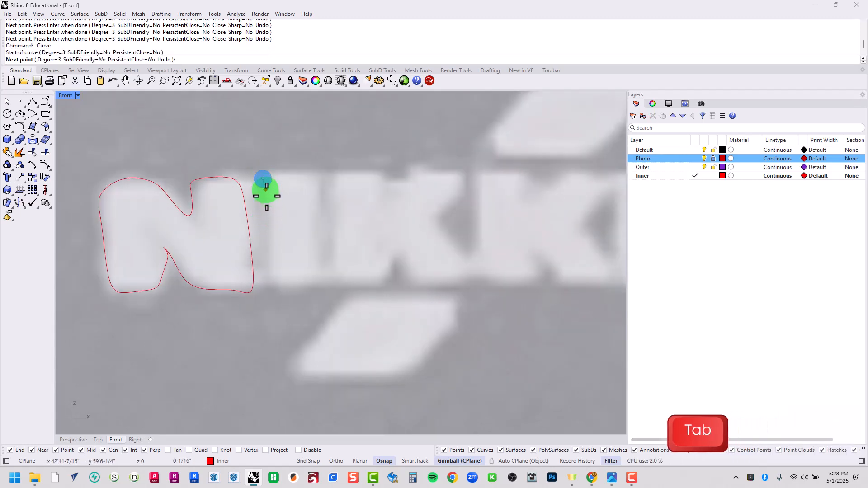
left_click(266, 191)
left_click(268, 212)
left_click(269, 244)
left_click(269, 260)
left_click(272, 273)
left_click(281, 279)
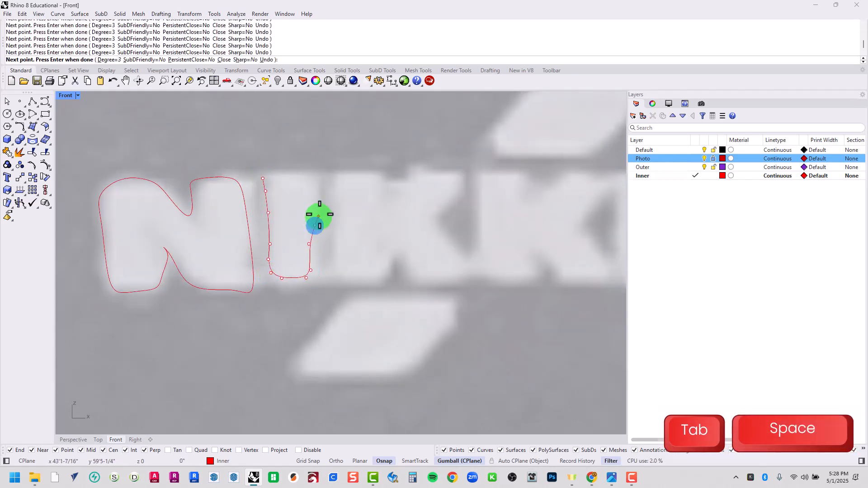
left_click(288, 177)
left_click(262, 178)
Trace the first letter K of the NIKKISO logo with a closed curve.
key("space")
left_click(336, 176)
left_click(335, 189)
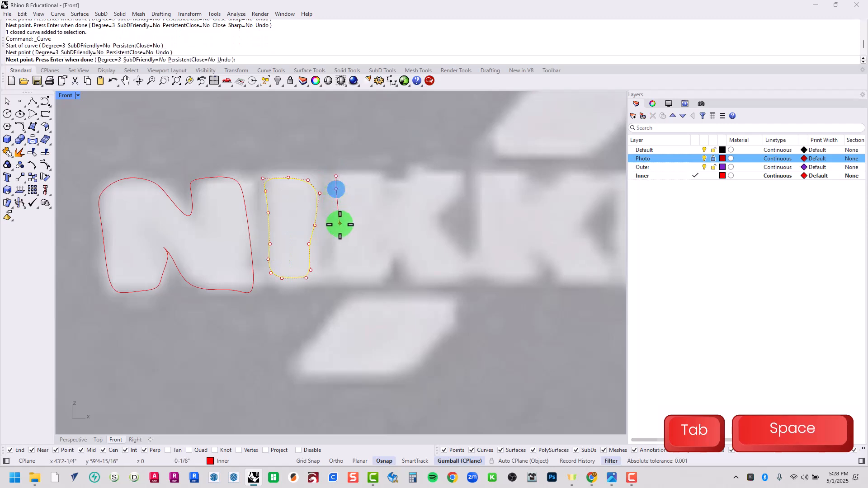
left_click(340, 225)
left_click(332, 261)
left_click(333, 279)
left_click(364, 280)
left_click(375, 275)
left_click(381, 264)
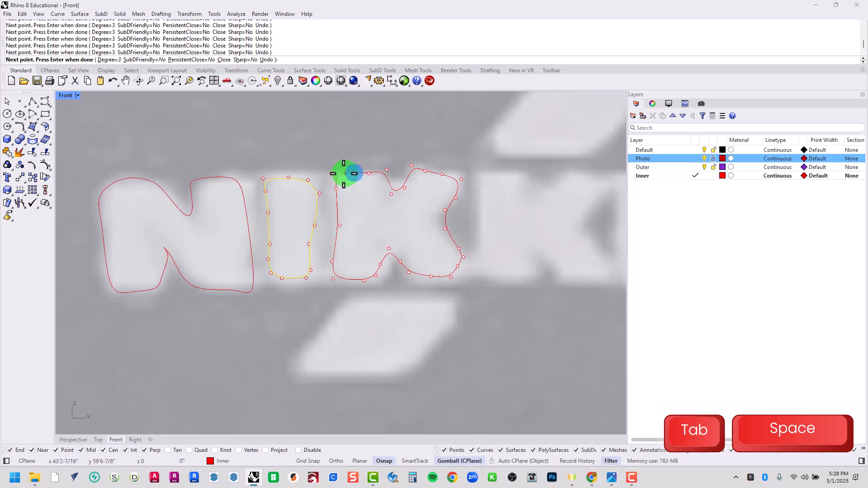
left_click(337, 175)
Duplicate the traced K curve horizontally onto the logo's second K.
right_click_drag(560, 229, 384, 241)
key("space")
key("Escape")
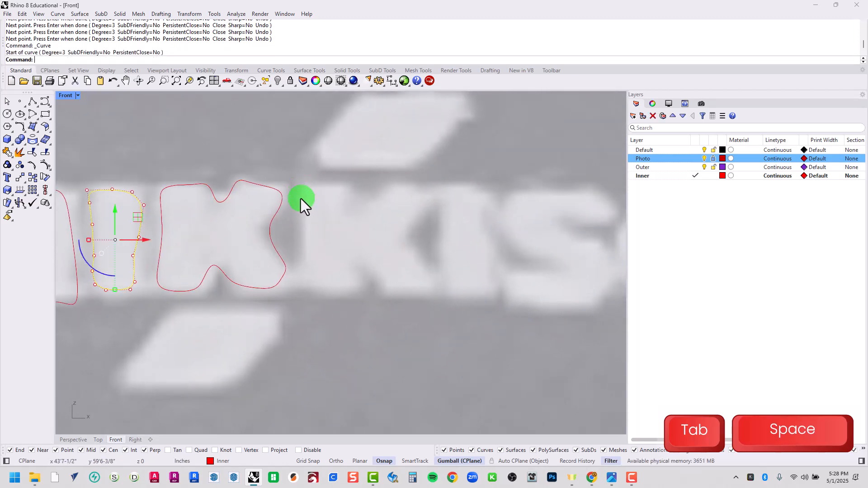
left_click(268, 229)
left_click_drag(242, 236, 388, 242)
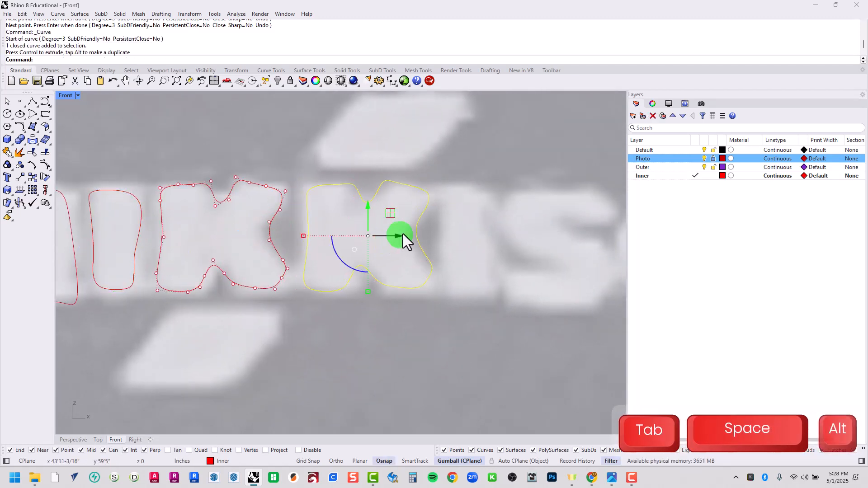
left_click(445, 200)
Trace the second letter I of the NIKKISO logo with a closed curve.
key("space")
left_click(438, 186)
left_click(440, 202)
left_click(439, 228)
left_click(443, 261)
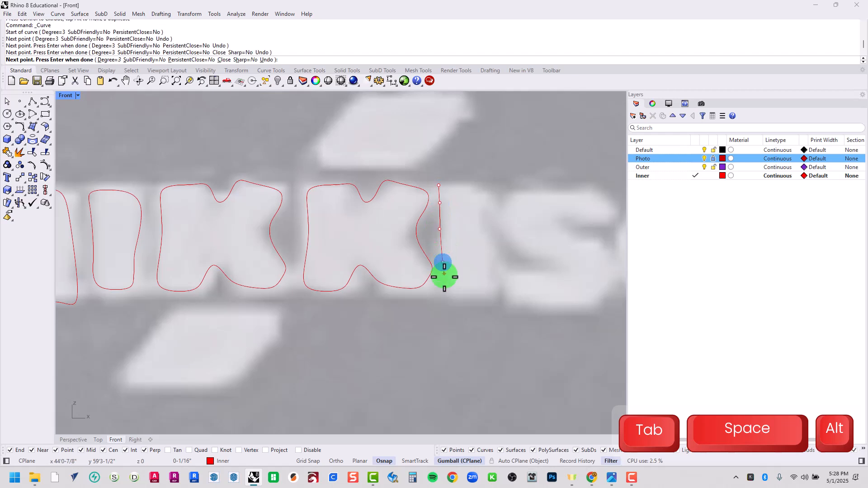
left_click(445, 283)
left_click(450, 294)
left_click(492, 295)
left_click(491, 283)
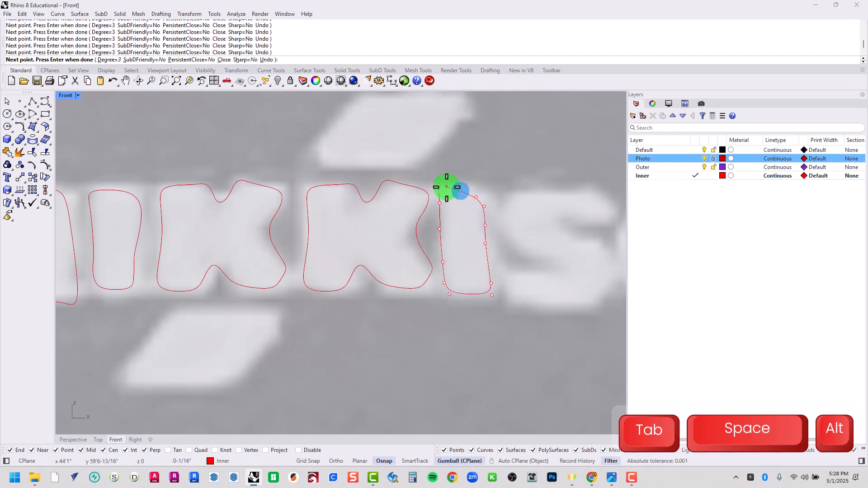
Trace the letter S of the NIKKISO logo with a closed curve.
right_click_drag(528, 212, 402, 209)
key("space")
left_click(492, 205)
left_click(475, 193)
left_click(446, 188)
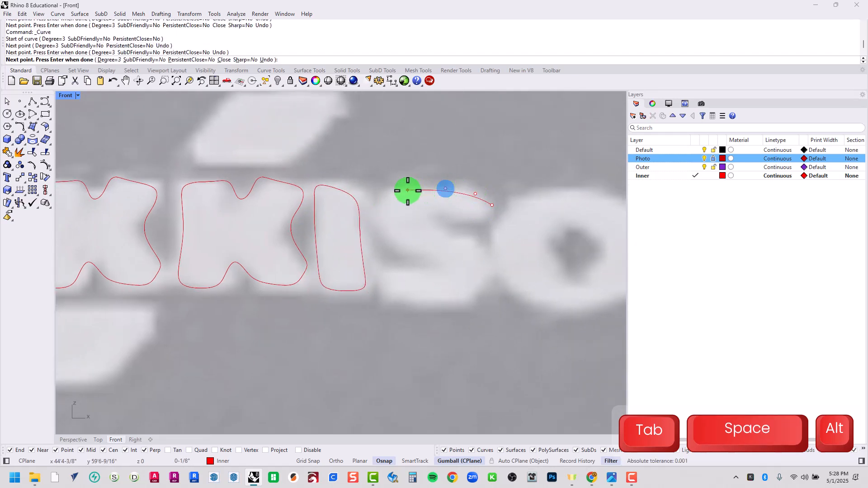
left_click(408, 191)
left_click(392, 191)
left_click(378, 216)
left_click(392, 233)
left_click(425, 246)
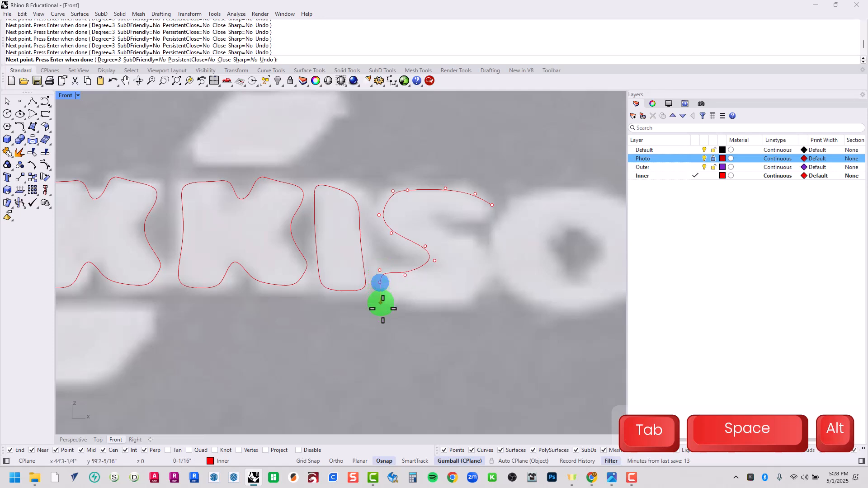
left_click(380, 304)
left_click(419, 306)
left_click(467, 302)
left_click(488, 281)
left_click(488, 245)
left_click(454, 232)
left_click(439, 225)
left_click(440, 216)
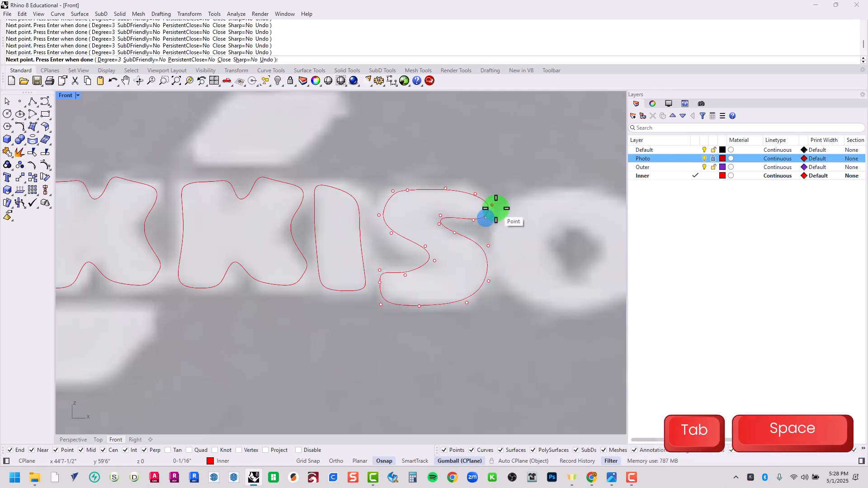
Trace the outer outline of the letter O in the NIKKISO logo with a closed curve.
right_click_drag(547, 223, 431, 256)
key("space")
left_click(411, 226)
left_click(467, 221)
left_click(499, 230)
left_click(515, 242)
left_click(527, 253)
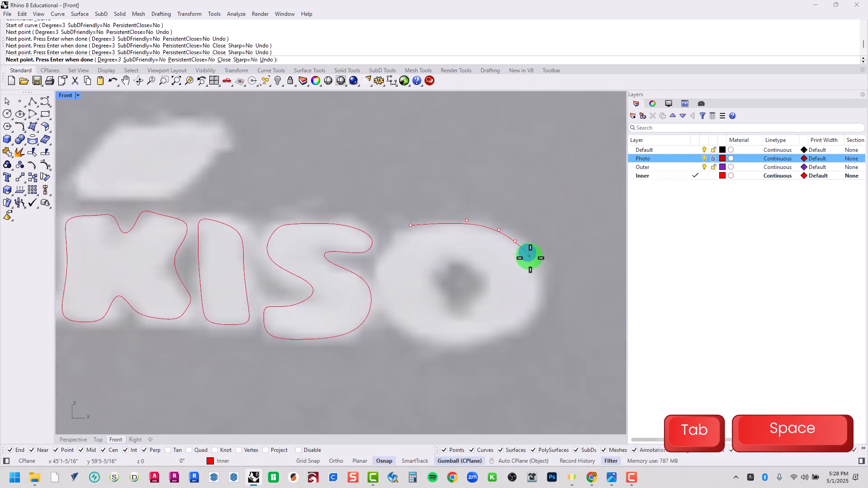
left_click(538, 272)
left_click(515, 327)
left_click(475, 349)
left_click(409, 344)
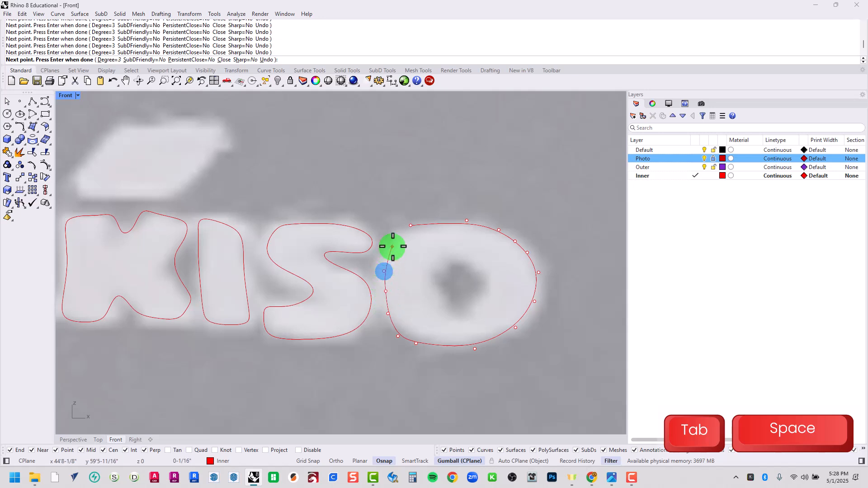
Trace the inner opening of the logo's letter O with a small closed curve.
key("space")
left_click(442, 271)
left_click(459, 259)
left_click(481, 289)
left_click(460, 315)
left_click(443, 299)
left_click(440, 272)
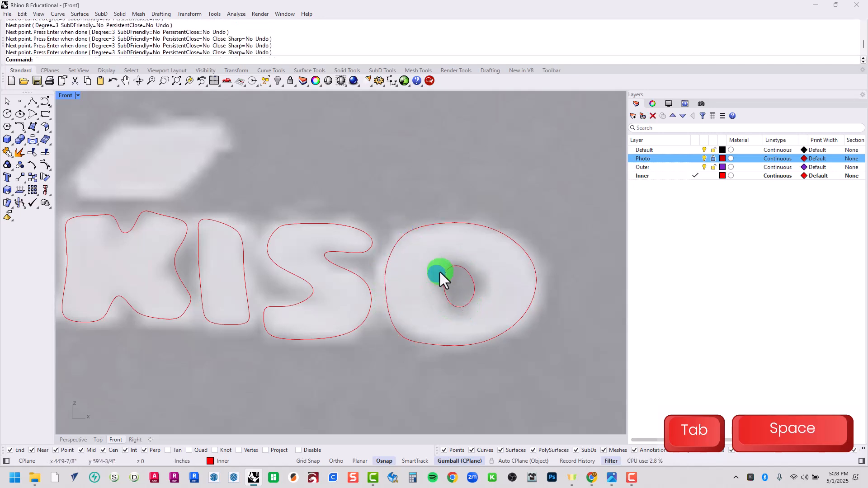
Trace the slanted parallelogram above the NIKKISO lettering with a closed curve.
right_click_drag(298, 262, 538, 275)
scroll(406, 224, "down", 10)
scroll(405, 221, "up", 10)
key("space")
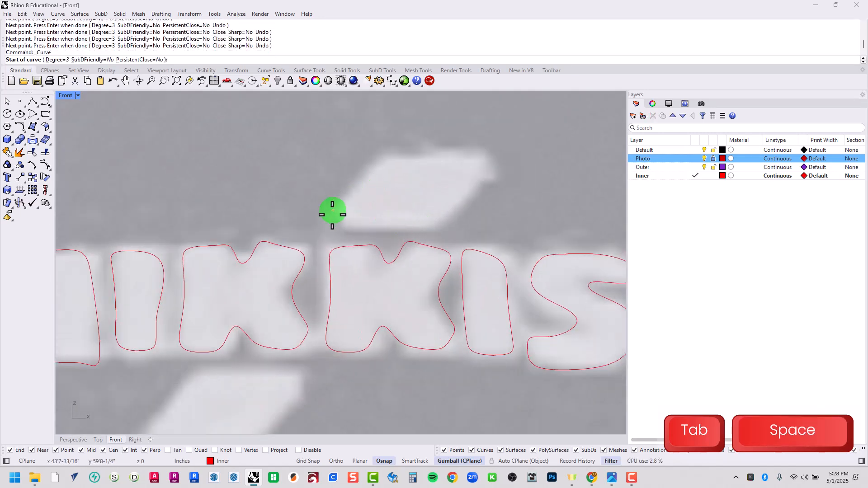
left_click(325, 215)
left_click(378, 156)
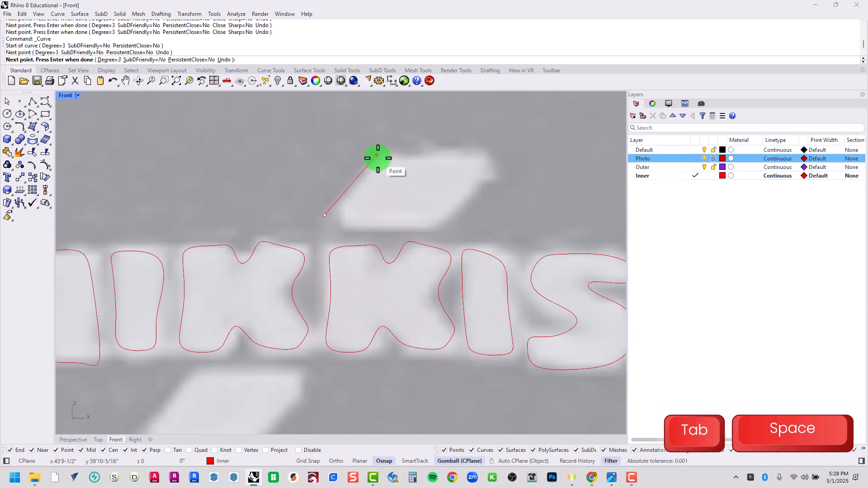
left_click(390, 155)
left_click(398, 155)
left_click(420, 153)
left_click(448, 153)
left_click(480, 155)
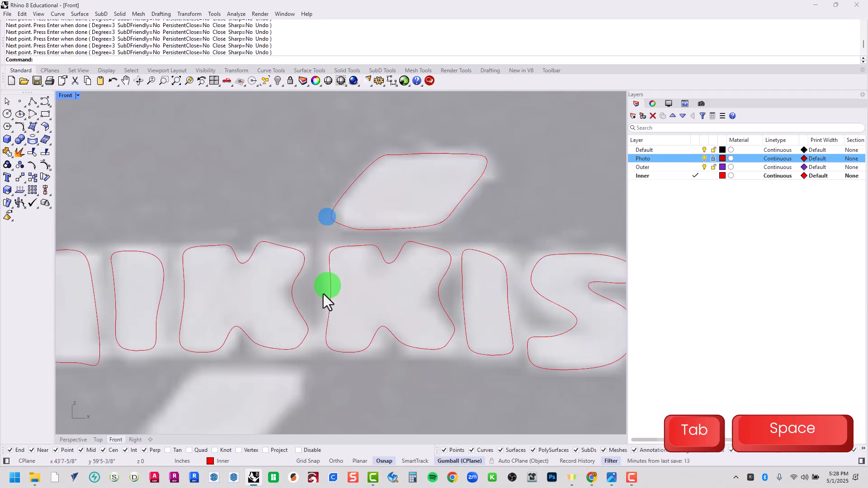
Trace the slanted parallelogram below the NIKKISO lettering with a closed curve.
right_click_drag(324, 294, 341, 208)
key("space")
left_click(328, 194)
left_click(358, 195)
left_click(398, 194)
left_click(427, 195)
left_click(435, 196)
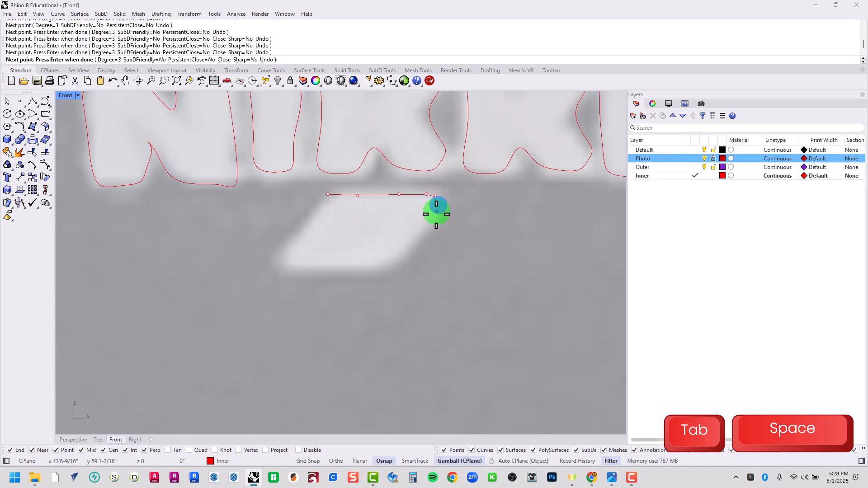
left_click(438, 204)
left_click(432, 231)
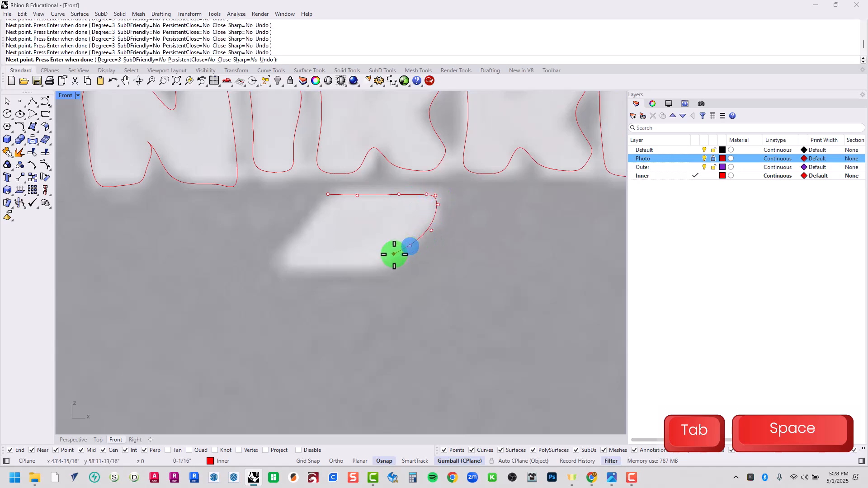
left_click(328, 196)
Trace the sleeve hem across the arm on the photo's left side with an open curve joining the arm outlines.
scroll(378, 231, "down", 15)
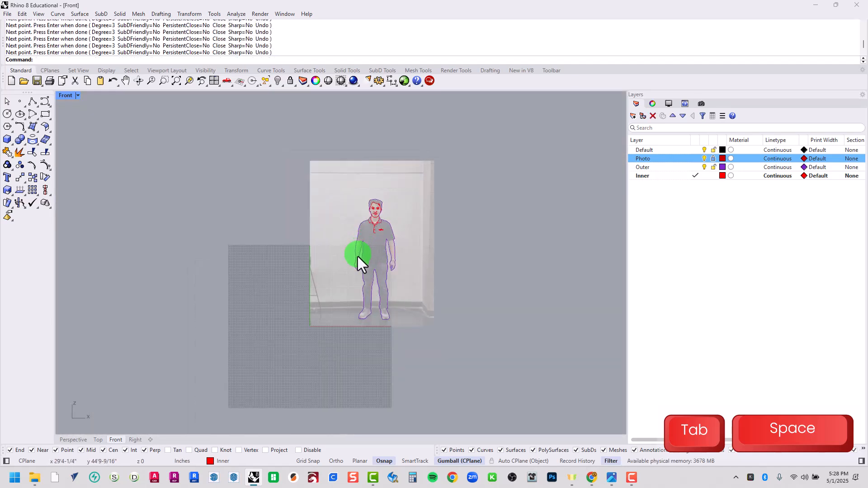
scroll(384, 239, "up", 8)
scroll(384, 239, "up", 9)
key("space")
left_click(263, 156)
left_click(270, 156)
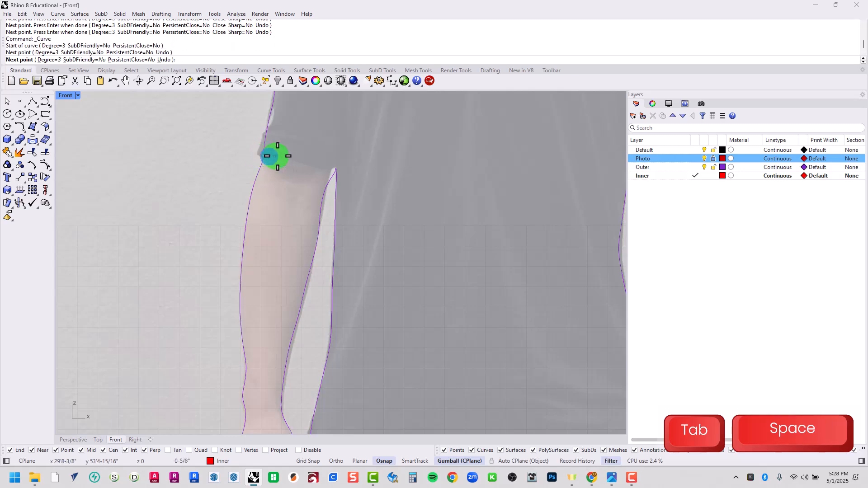
left_click(287, 160)
left_click(301, 165)
left_click(314, 168)
left_click(327, 170)
left_click(336, 168)
key("space")
Trace the sleeve hem across the arm on the photo's right side with an open curve ending on the arm outline.
scroll(370, 176, "down", 10)
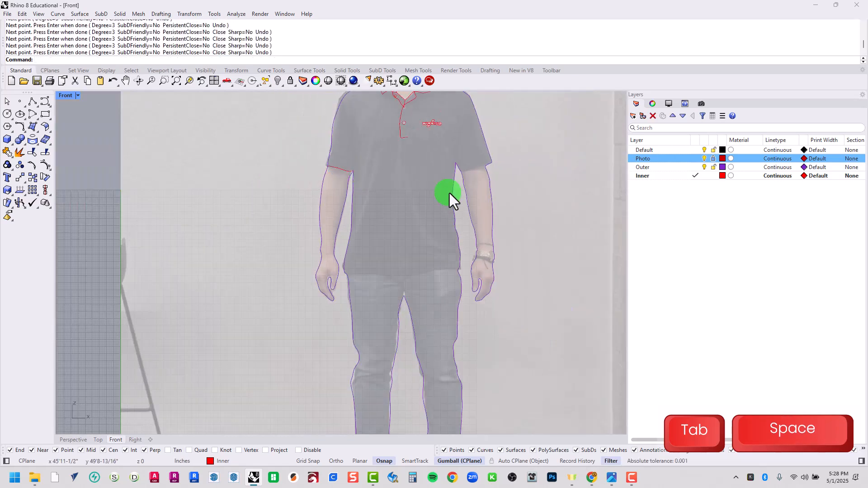
scroll(448, 194, "up", 10)
right_click_drag(447, 194, 387, 199)
key("space")
left_click(300, 234)
left_click(315, 235)
left_click(337, 225)
left_click(347, 219)
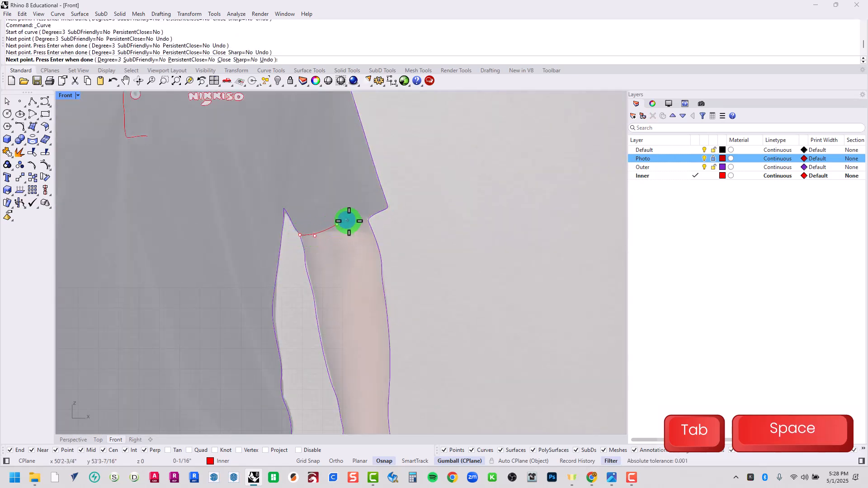
left_click(367, 216)
left_click(368, 215)
key("space")
Trace the shirt's bottom hem across the waist with an open curve from one body outline to the other.
scroll(370, 215, "down", 12)
right_click_drag(295, 303, 340, 264)
scroll(319, 257, "up", 5)
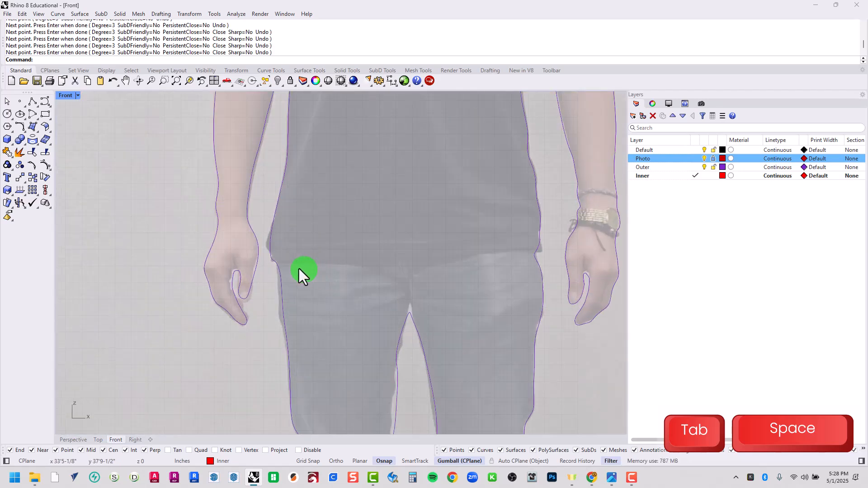
key("space")
left_click(277, 263)
left_click(288, 268)
left_click(337, 266)
left_click(374, 262)
left_click(417, 260)
left_click(450, 258)
left_click(481, 259)
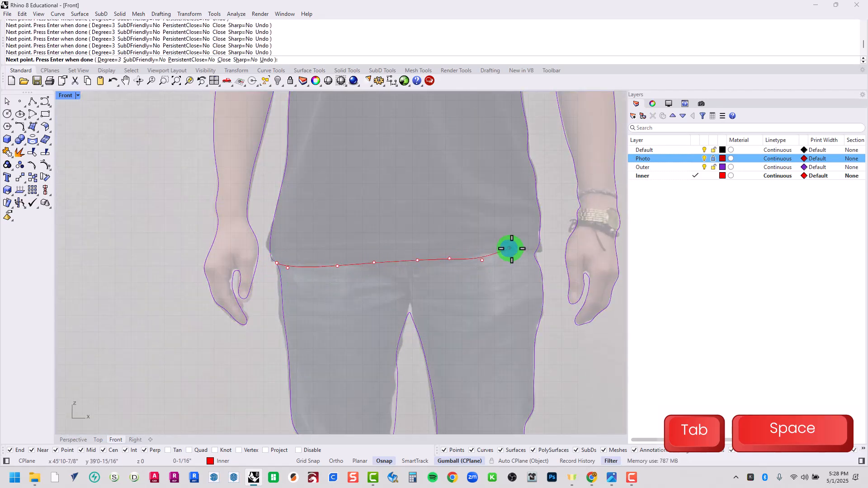
left_click(508, 248)
left_click(535, 251)
key("space")
Trace the trousers' front seam with an open curve running down to the peak of the crotch outline.
scroll(441, 281, "up", 5)
key("space")
left_click(373, 150)
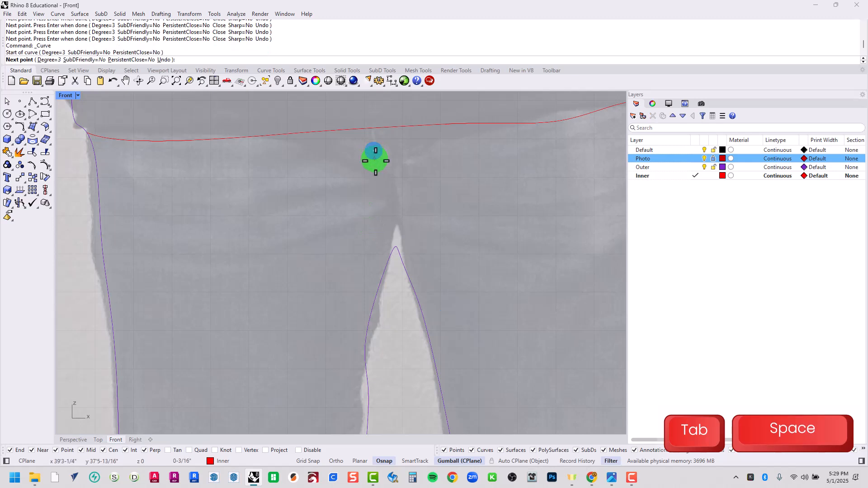
left_click(375, 174)
left_click(388, 197)
left_click(396, 247)
key("space")
Trace the two fabric creases beside the crotch on the left-hand thigh in the photo with open curves.
scroll(391, 245, "down", 4)
key("space")
left_click(378, 228)
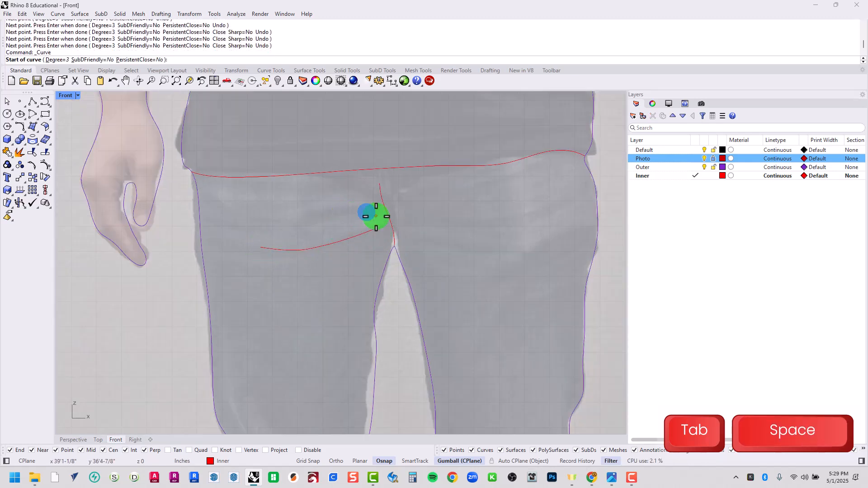
Trace three fabric creases across the upper right-hand thigh in the photo with open curves.
key("space")
left_click(422, 197)
left_click(472, 183)
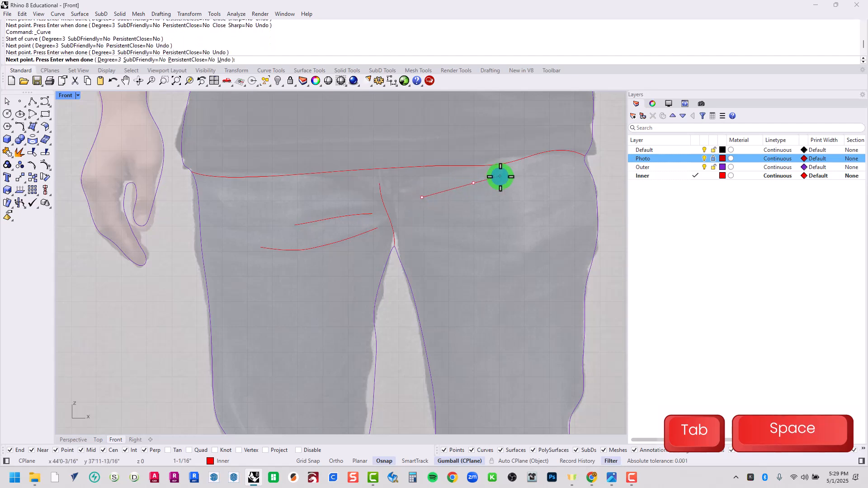
right_click(535, 166)
left_click(416, 234)
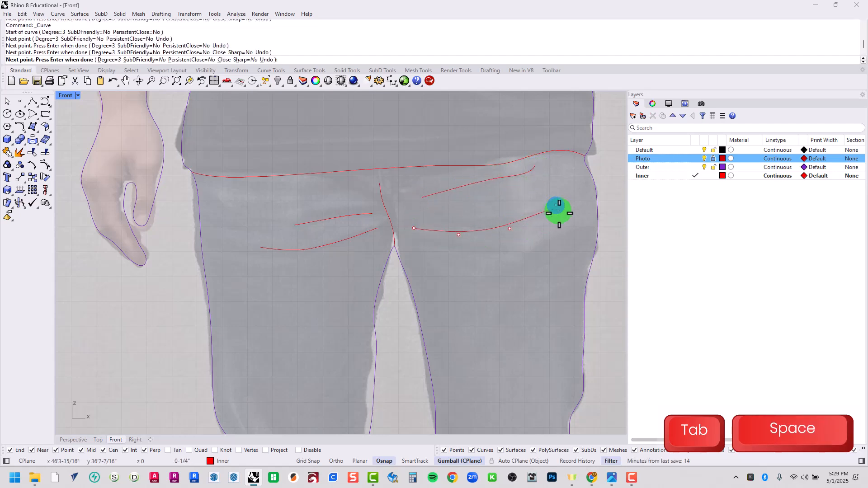
left_click(418, 248)
left_click(442, 250)
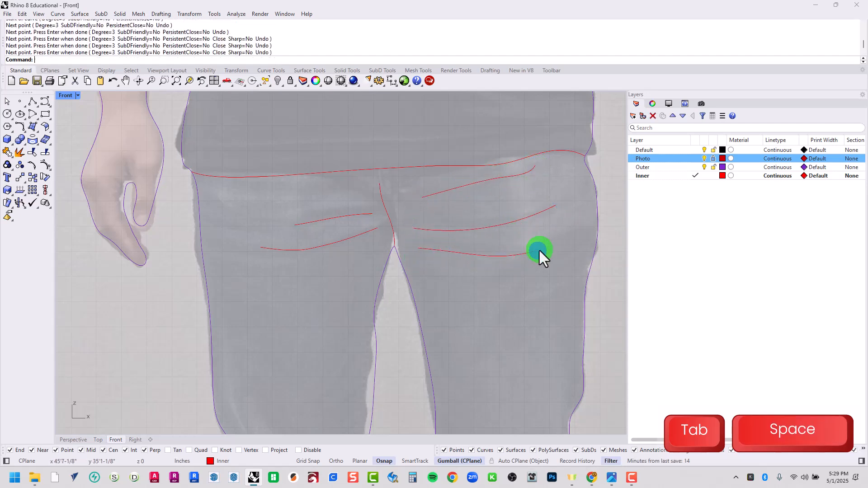
Trace the creases across the knee of the left-hand trouser leg in the photo with open curves.
scroll(539, 250, "down", 9)
right_click_drag(495, 317, 399, 221)
scroll(399, 221, "up", 7)
key("space")
left_click(329, 256)
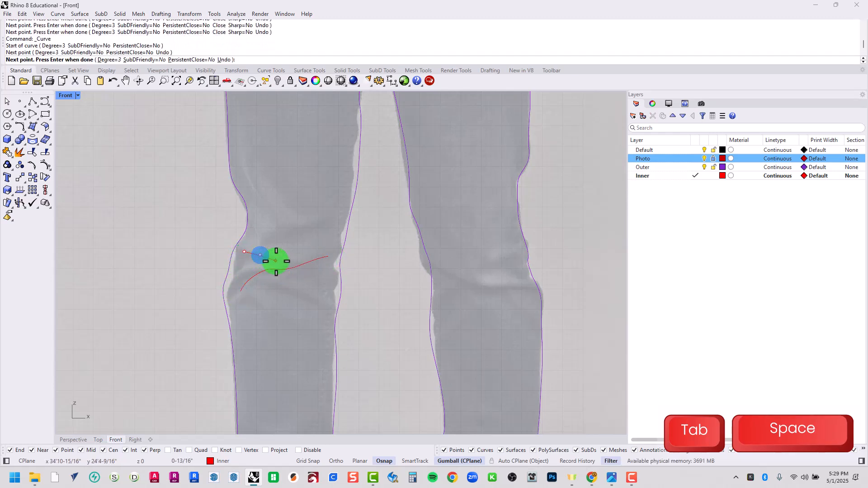
left_click(280, 288)
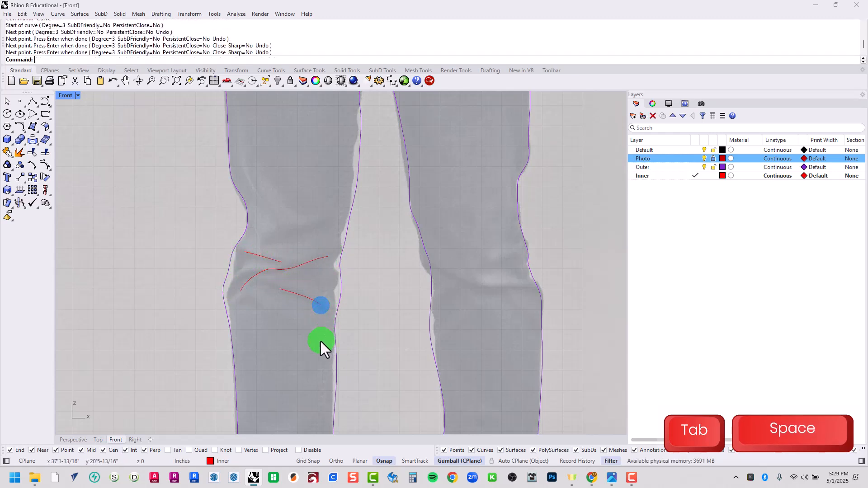
Trace the crease just above the left-hand knee with an open curve reaching toward the inner leg outline.
key("space")
left_click(263, 241)
left_click(265, 238)
left_click(298, 232)
left_click(327, 226)
left_click(343, 227)
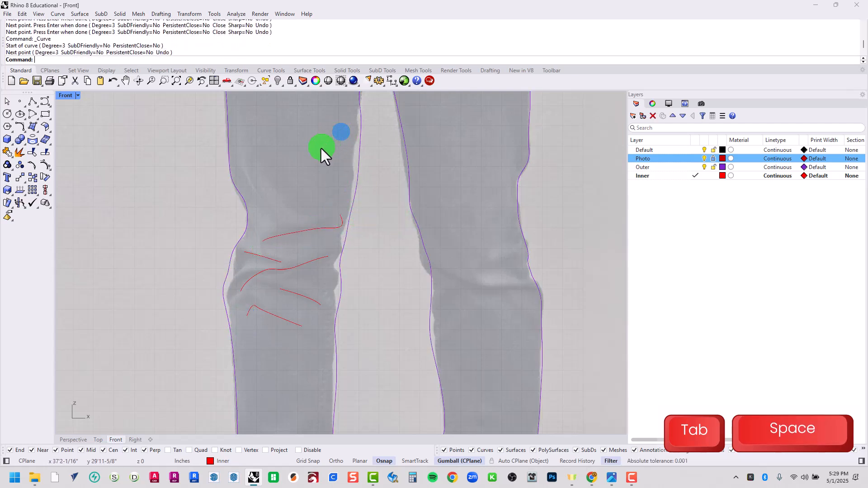
Trace the two steep creases on the lower thigh of the left-hand trouser leg with open curves.
left_click(316, 184)
key("space")
key("space")
left_click(252, 163)
left_click(259, 184)
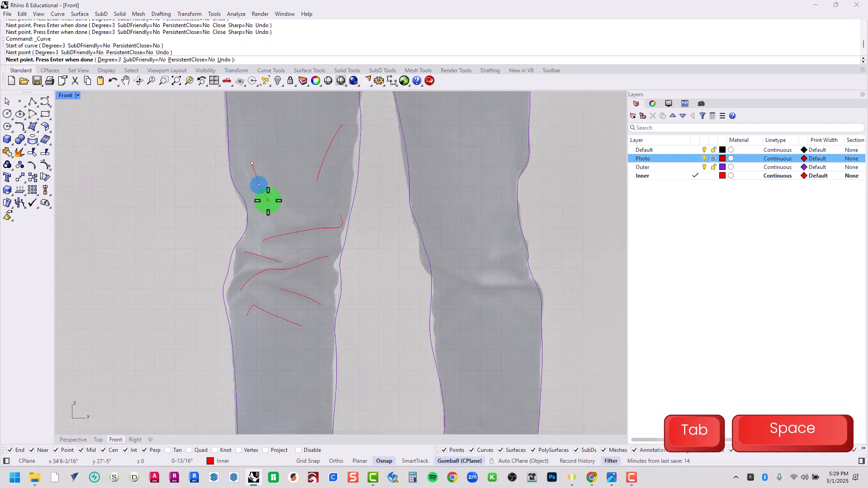
key("space")
Trace the creases around the knee of the right-hand trouser leg in the photo with open curves.
right_click_drag(418, 252, 333, 192)
left_click(370, 210)
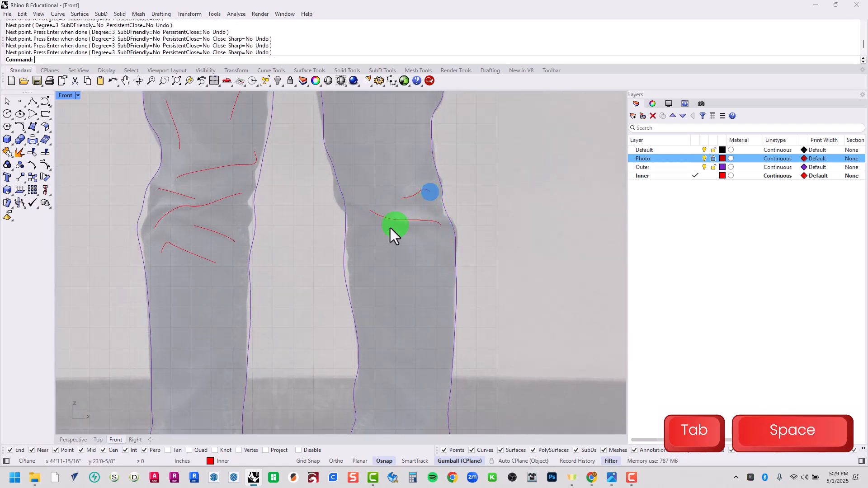
left_click(371, 227)
left_click(365, 228)
Trace two creases above the ankle of the right-hand trouser leg with open curves.
right_click_drag(386, 327, 441, 144)
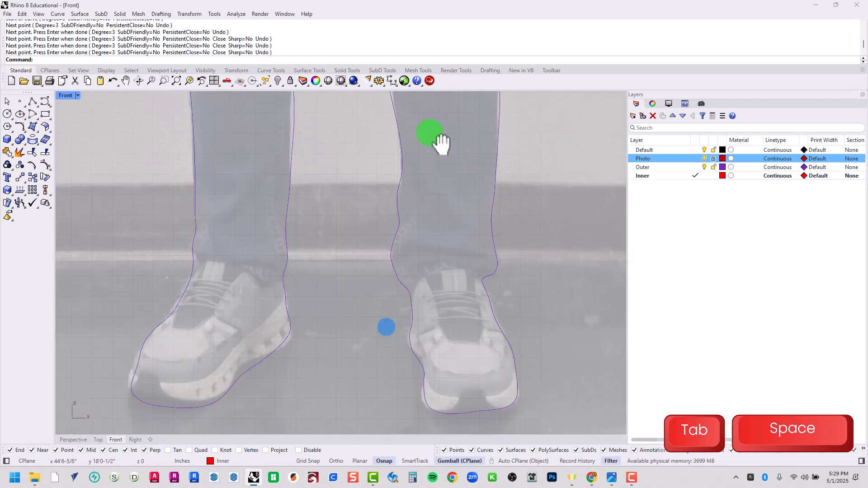
left_click(421, 168)
left_click(427, 176)
left_click(434, 184)
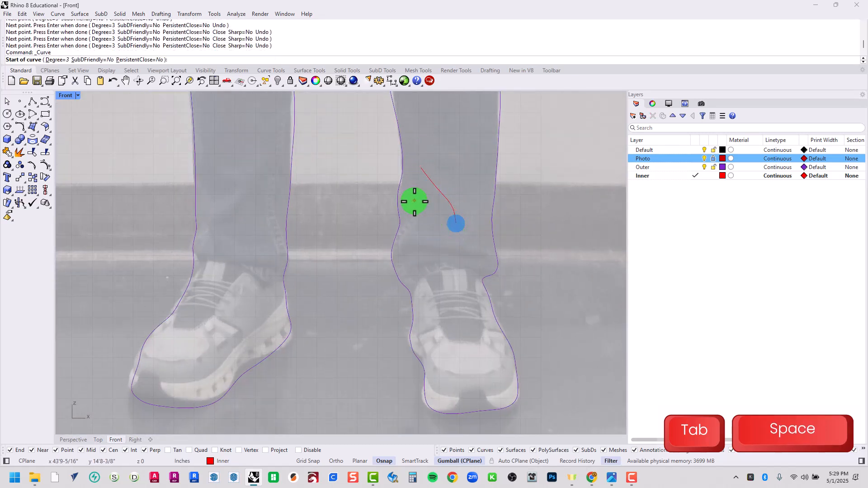
left_click(414, 202)
left_click(413, 212)
left_click(404, 224)
left_click(398, 232)
key("space")
Trace the long crease down the inner side of the left-hand trouser leg above the ankle with an open curve.
key("space")
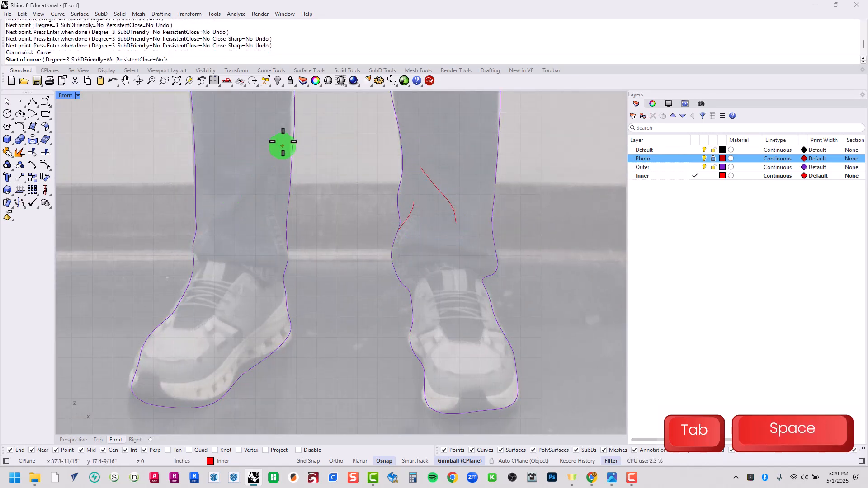
left_click(294, 96)
left_click(288, 112)
left_click(284, 136)
left_click(273, 168)
left_click(275, 191)
left_click(278, 209)
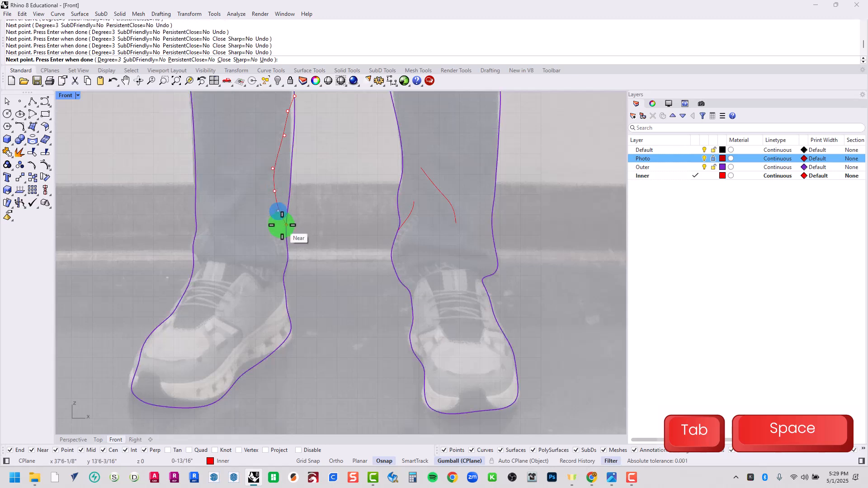
key("space")
Trace the trouser hem across the top of the left-hand shoe with an open curve between the outlines.
right_click_drag(242, 334, 308, 256)
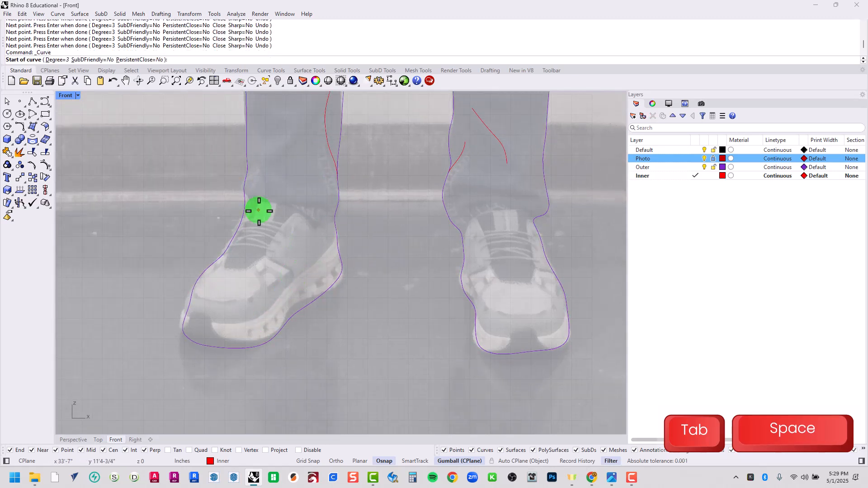
left_click(245, 207)
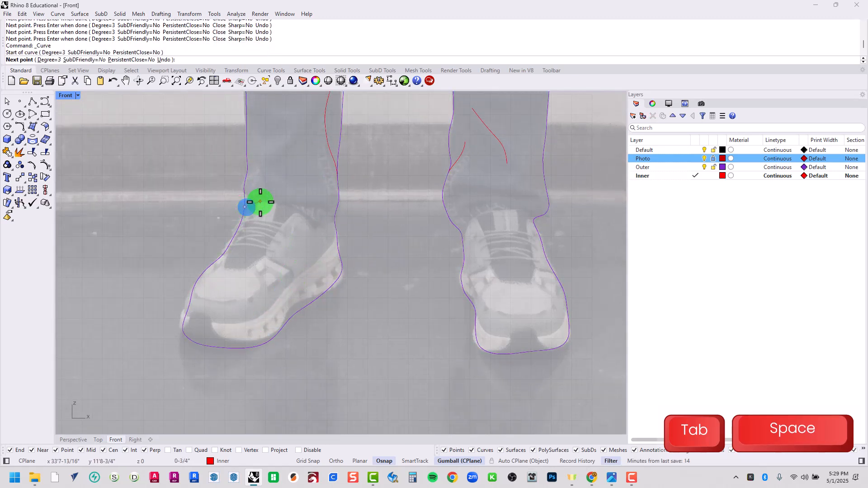
left_click(333, 219)
key("space")
Trace the trouser hem across the top of the right-hand shoe with an open curve between the outlines.
key("space")
right_click_drag(444, 233, 378, 233)
left_click(369, 235)
left_click(370, 230)
left_click(380, 219)
left_click(395, 214)
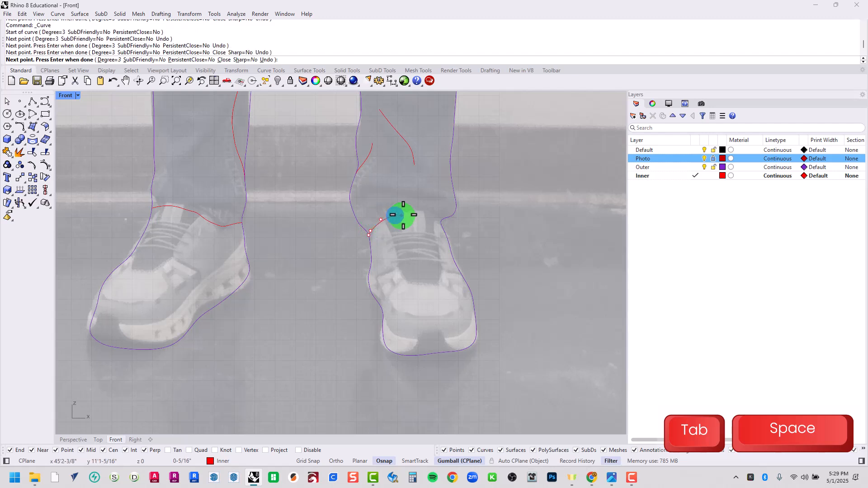
left_click(403, 214)
left_click(413, 211)
left_click(425, 212)
left_click(433, 214)
key("space")
Trace the U-shaped lace and tongue area of the right-hand shoe with a curve that starts and ends at the hem curve.
key("space")
scroll(391, 259, "up", 2)
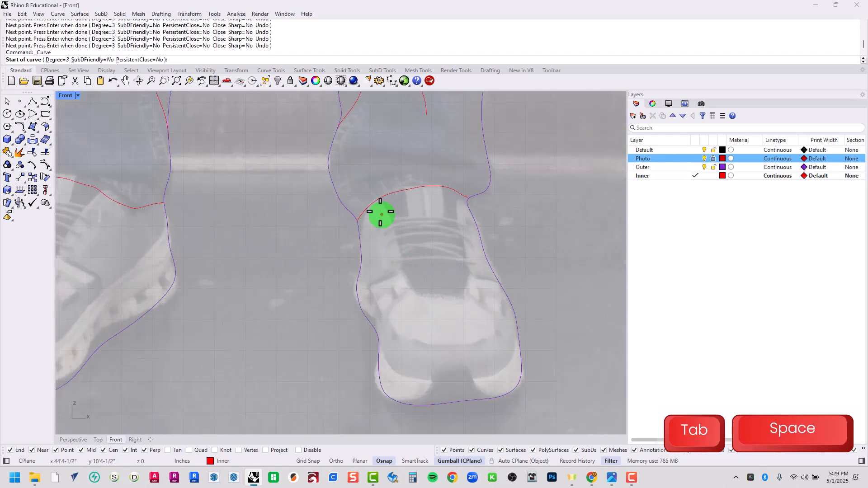
left_click(377, 200)
left_click(385, 212)
left_click(392, 235)
left_click(400, 250)
left_click(402, 265)
left_click(403, 290)
left_click(423, 300)
left_click(454, 300)
left_click(474, 290)
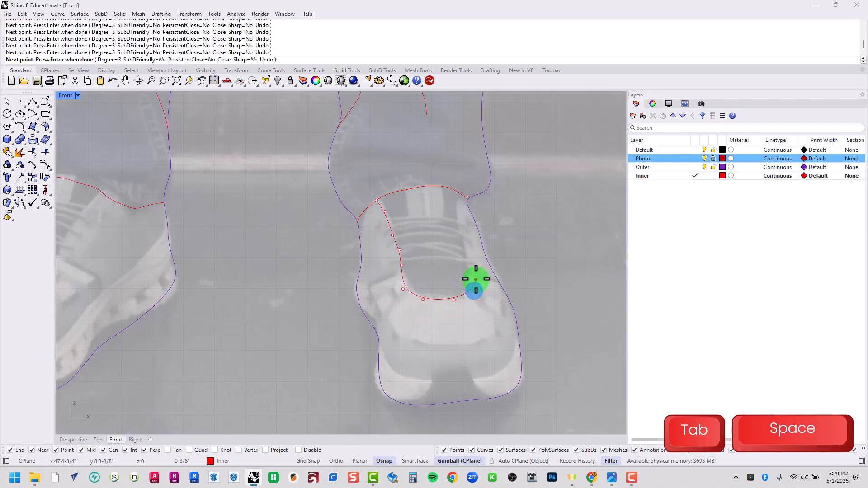
left_click(461, 220)
left_click(464, 198)
key("space")
Trace the lace and tongue area of the left-hand shoe with a curve from the hem curve to the shoe's outer outline.
right_click_drag(295, 284, 545, 270)
key("space")
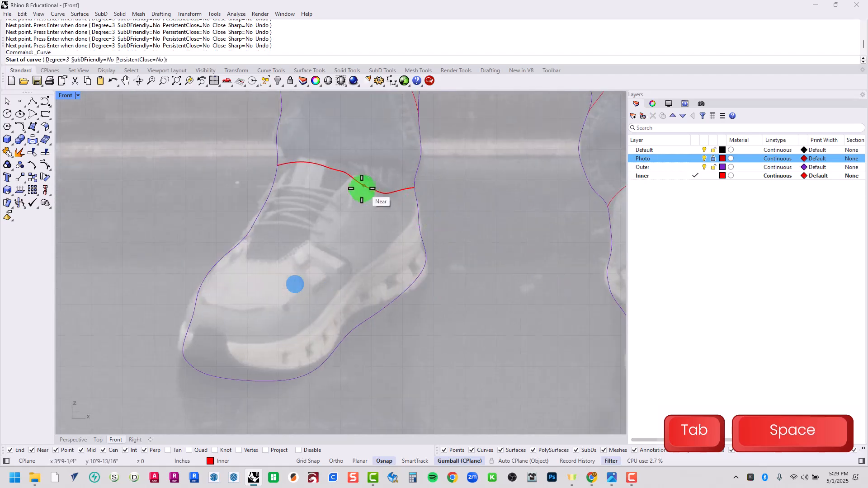
left_click(358, 183)
left_click(345, 183)
left_click(329, 221)
left_click(303, 253)
left_click(275, 265)
left_click(258, 260)
left_click(251, 246)
left_click(252, 234)
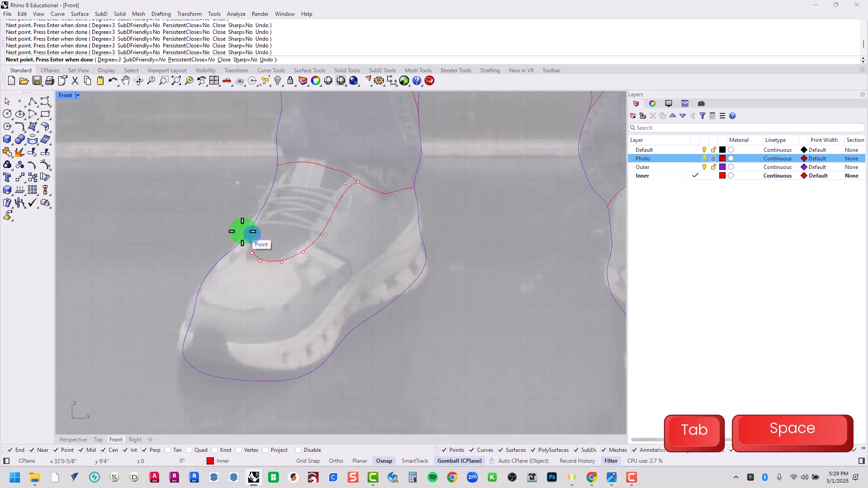
key("space")
scroll(232, 241, "down", 2)
scroll(232, 241, "down", 3)
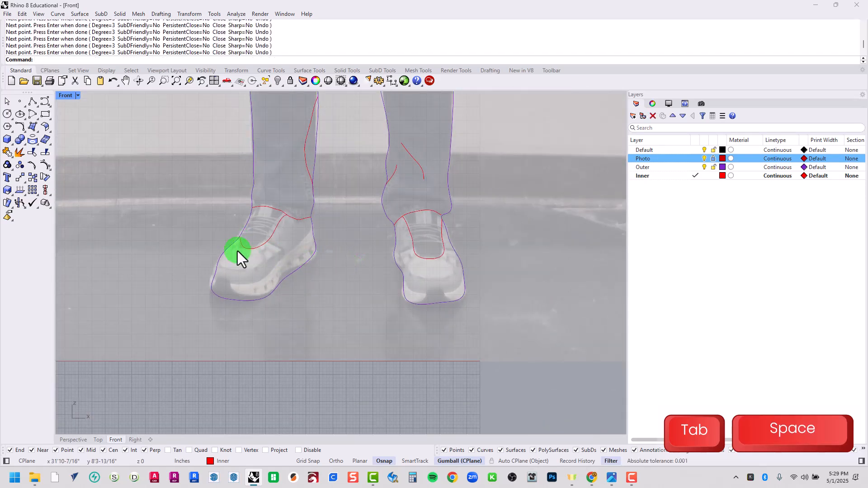
Trace the light toe panel of the left-hand shoe with a curve from the outer outline back to the tongue curve.
scroll(226, 252, "up", 3)
key("space")
left_click(207, 258)
left_click(201, 269)
left_click(198, 281)
left_click(239, 289)
left_click(269, 284)
left_click(287, 267)
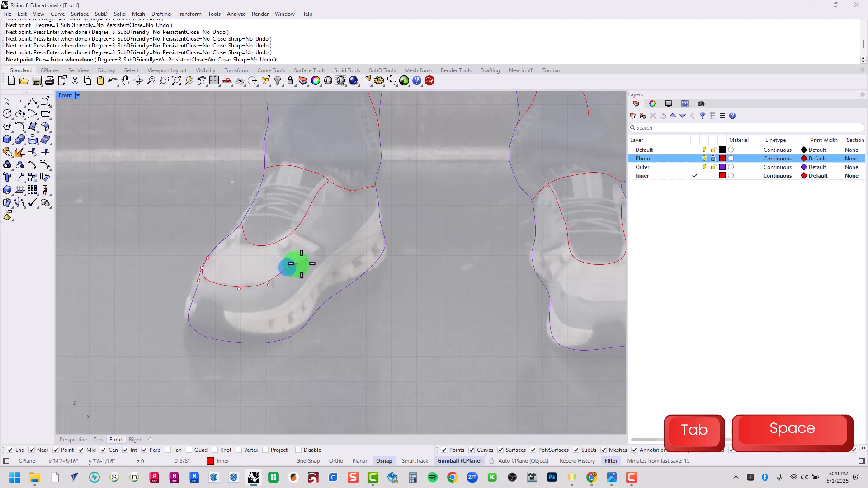
left_click(308, 258)
left_click(294, 233)
key("space")
Trace the top edge of the left-hand shoe's sole with a curve from the heel to the toe outline.
key("space")
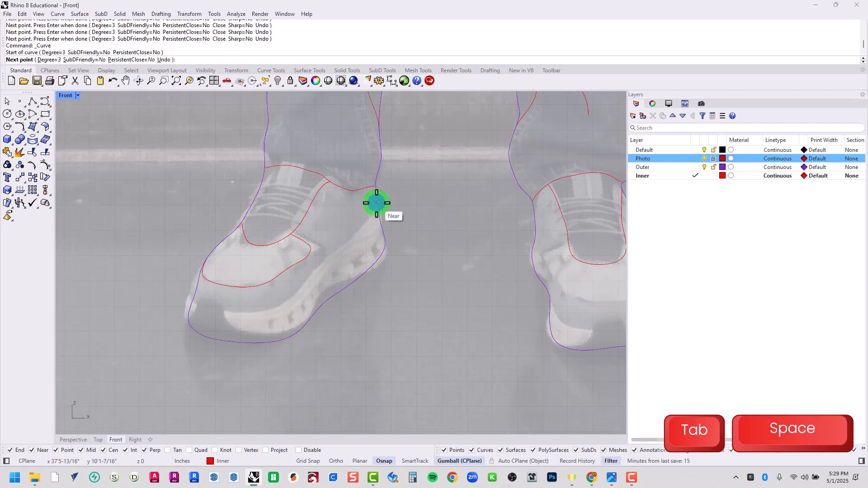
left_click(378, 202)
left_click(379, 212)
left_click(357, 232)
left_click(339, 249)
left_click(324, 261)
left_click(300, 285)
left_click(282, 306)
left_click(263, 311)
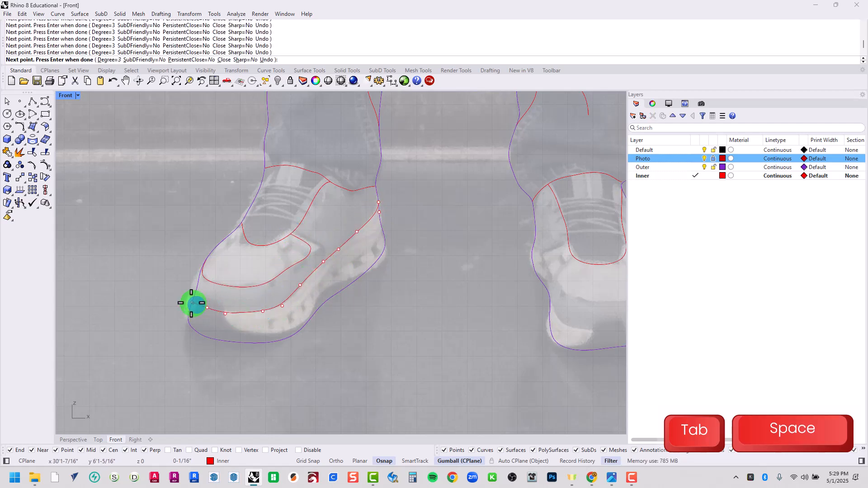
key("space")
right_click_drag(448, 273, 196, 260)
key("space")
left_click(292, 236)
key("Escape")
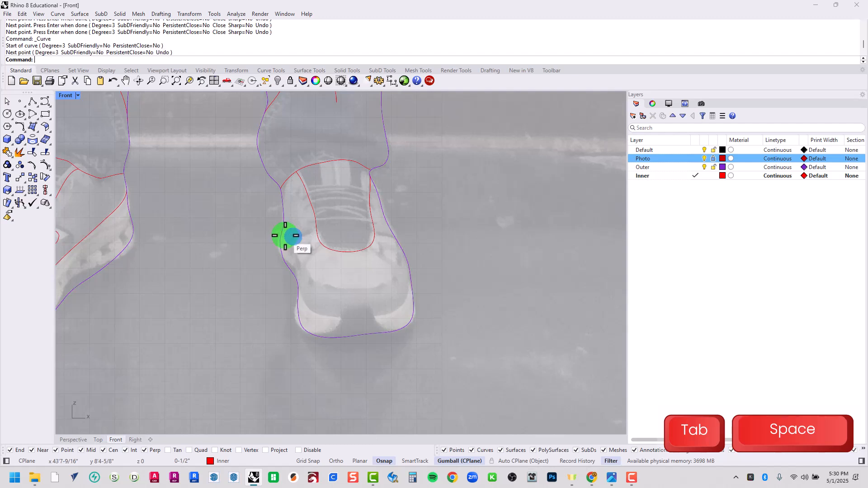
Trace the lower edge of the right-hand shoe's toe panel with a curve from one side outline to the other.
key("space")
left_click(282, 232)
left_click(290, 239)
left_click(296, 252)
left_click(310, 274)
left_click(325, 290)
left_click(351, 288)
left_click(377, 285)
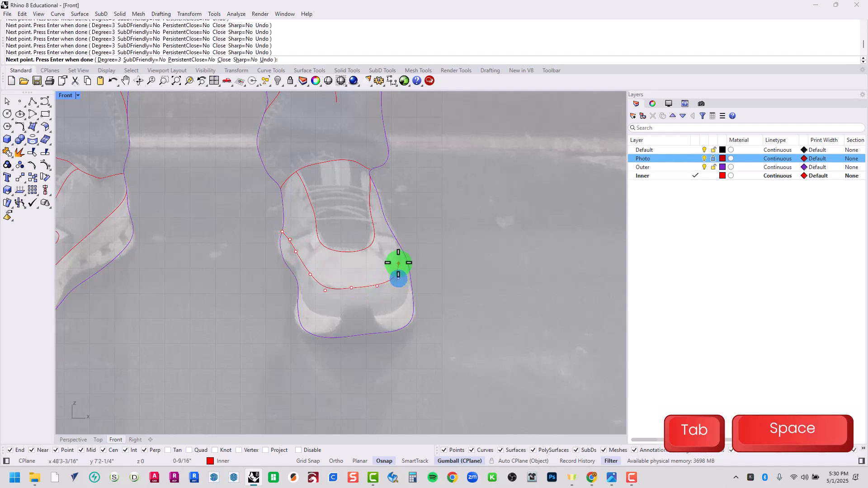
left_click(397, 249)
key("space")
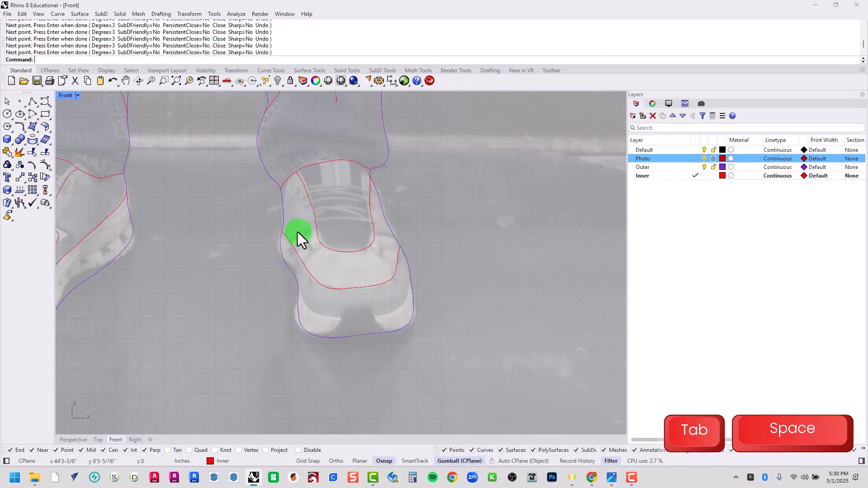
scroll(303, 231, "down", 5)
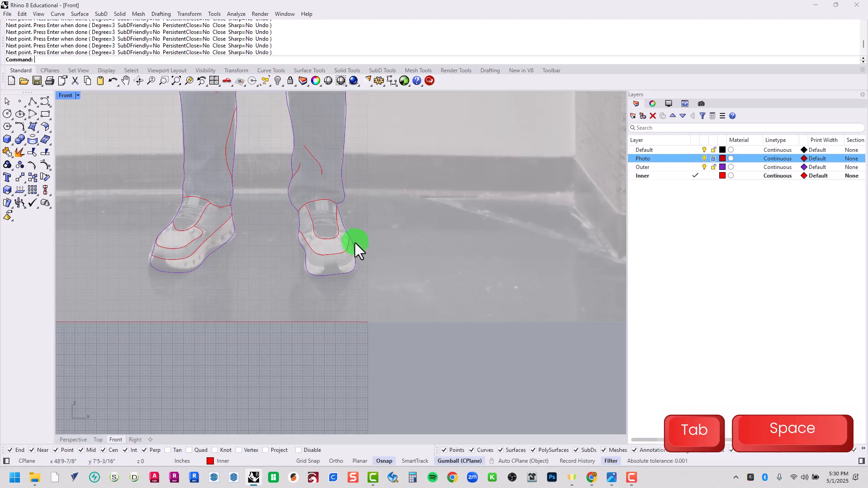
scroll(378, 260, "down", 12)
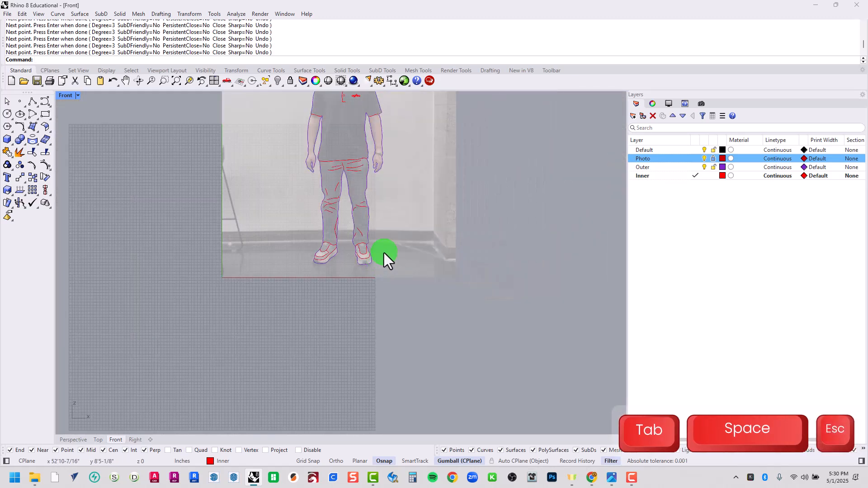
right_click_drag(383, 252, 360, 312)
left_click(31, 102)
left_click(736, 166)
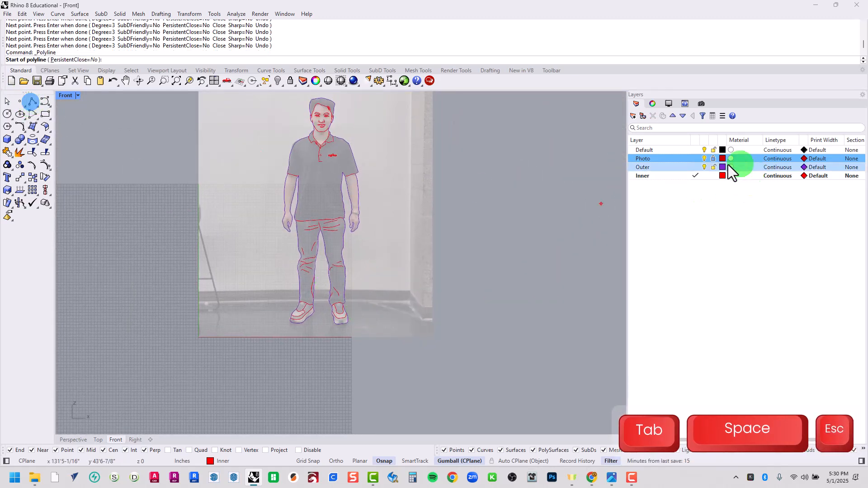
left_click(695, 167)
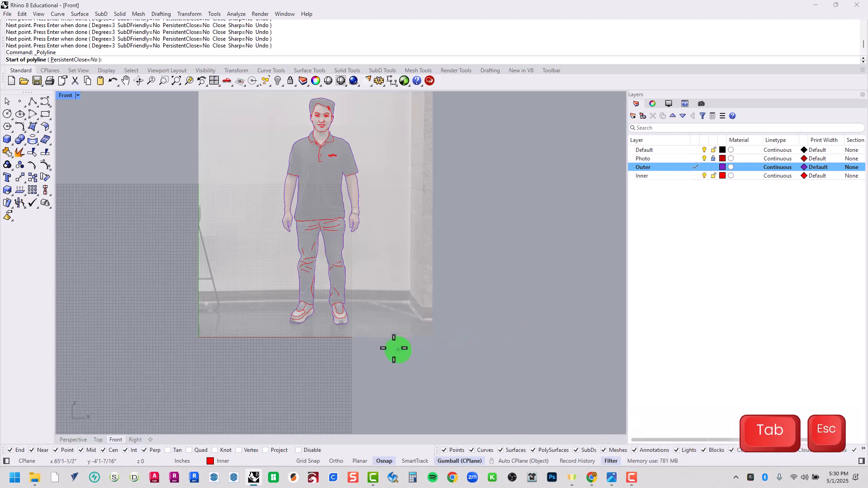
scroll(355, 212, "up", 8)
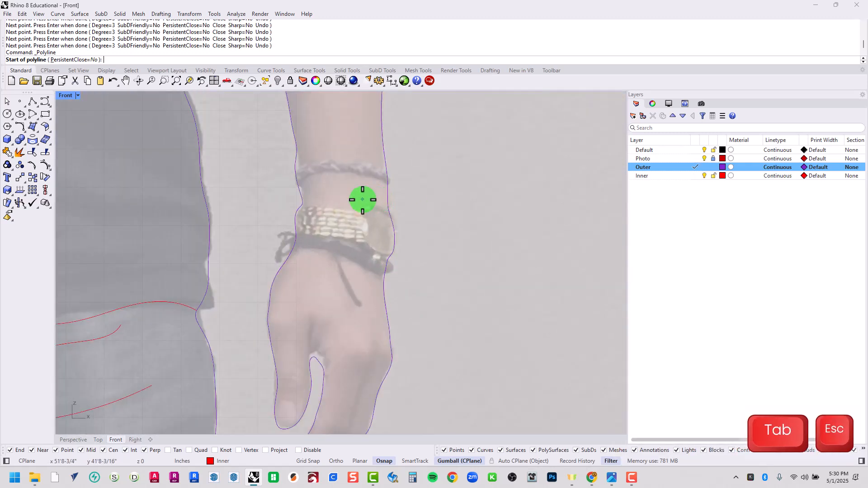
left_click(697, 176)
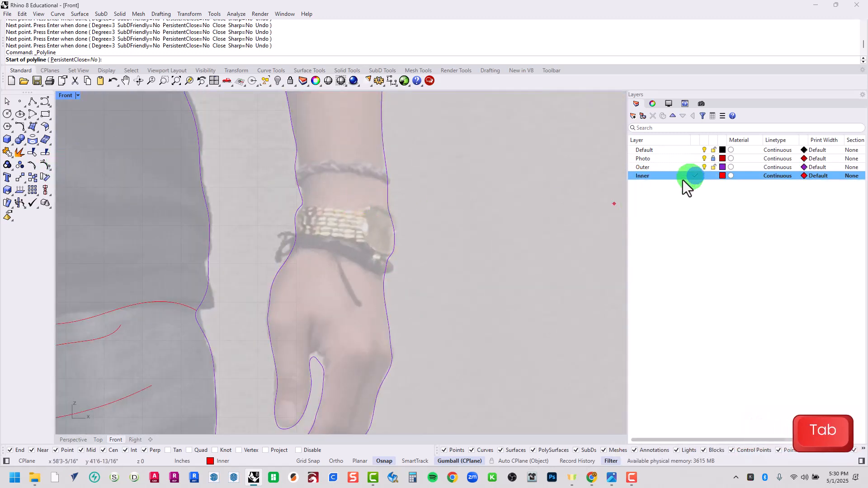
Trace the upper edge of the beaded bracelet and watch on the right-hand wrist with a curve between the arm outlines.
left_click(45, 101)
scroll(329, 219, "up", 3)
left_click(280, 188)
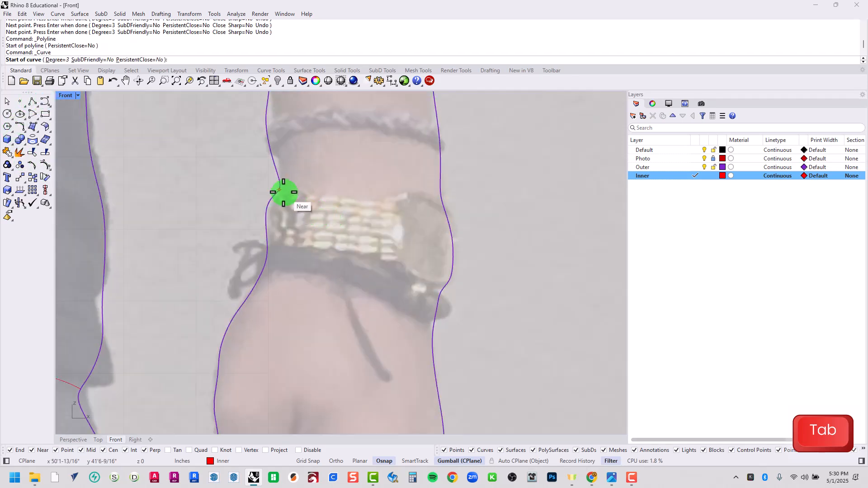
left_click(295, 187)
left_click(324, 193)
left_click(361, 199)
left_click(374, 197)
left_click(393, 192)
left_click(413, 189)
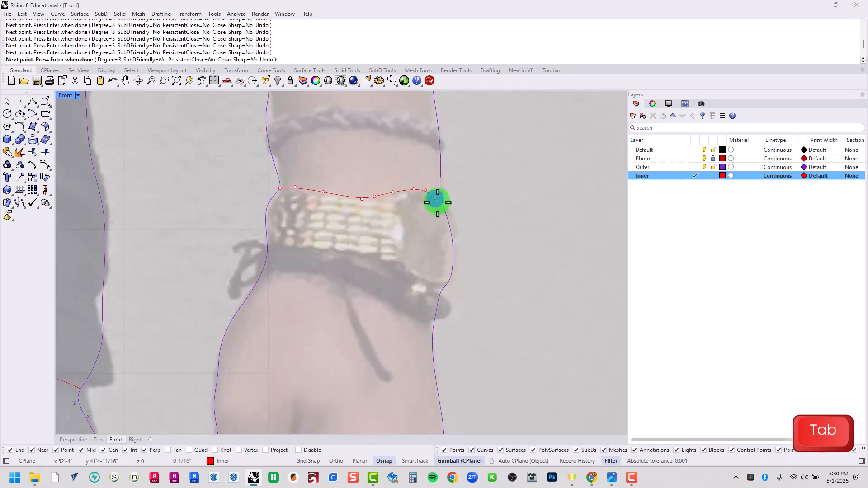
left_click(440, 197)
key("space")
key("space")
left_click(281, 243)
left_click(324, 248)
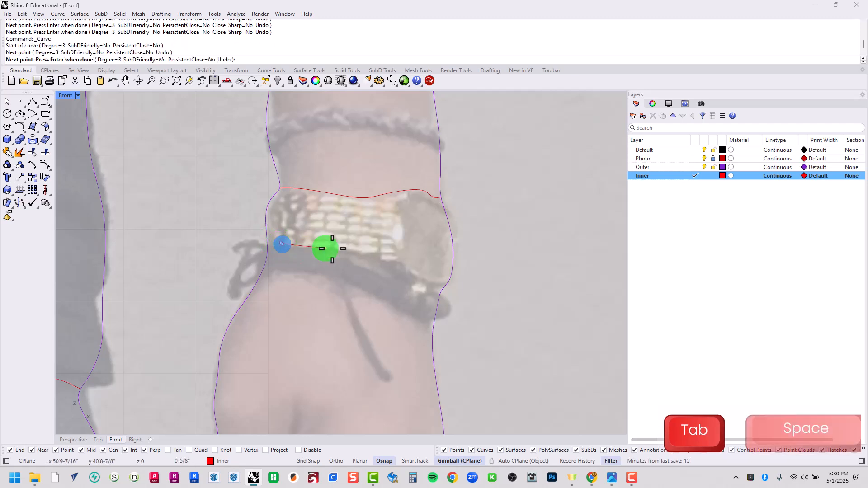
left_click(368, 251)
key("Escape")
Trace the lower edge of the beaded bracelet and watch with a curve between the wrist outlines.
key("space")
left_click(267, 241)
left_click(272, 244)
left_click(314, 251)
left_click(335, 252)
left_click(357, 254)
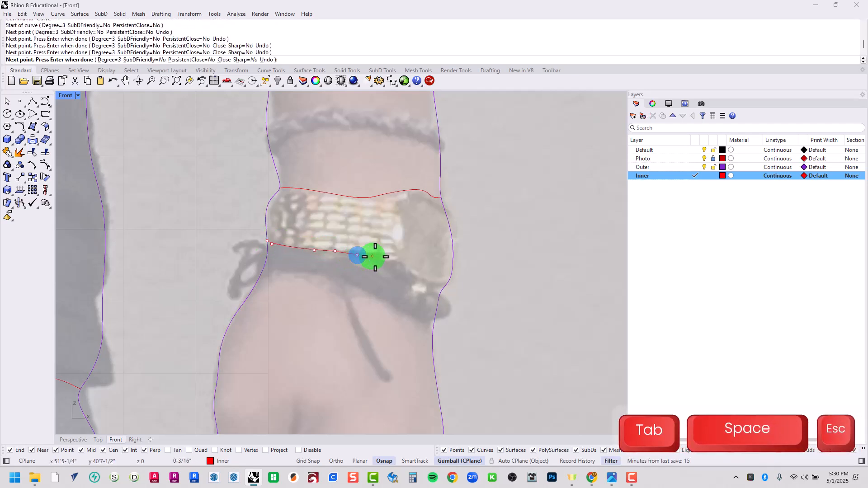
left_click(382, 256)
left_click(389, 261)
left_click(406, 274)
left_click(421, 283)
right_click(445, 286)
left_click(310, 290)
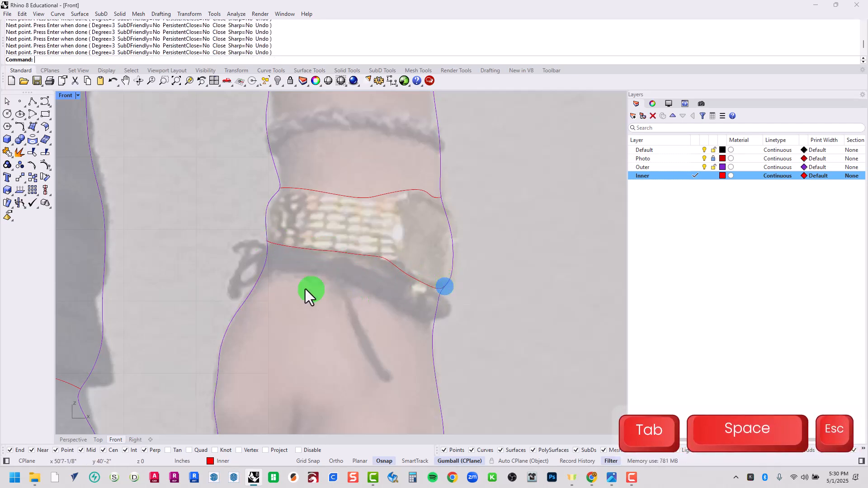
Trace the lower edge of the thin braided bracelet above the watch with an arched curve between the arm outlines.
key("space")
left_click(271, 153)
left_click(283, 143)
left_click(298, 136)
left_click(313, 131)
left_click(333, 126)
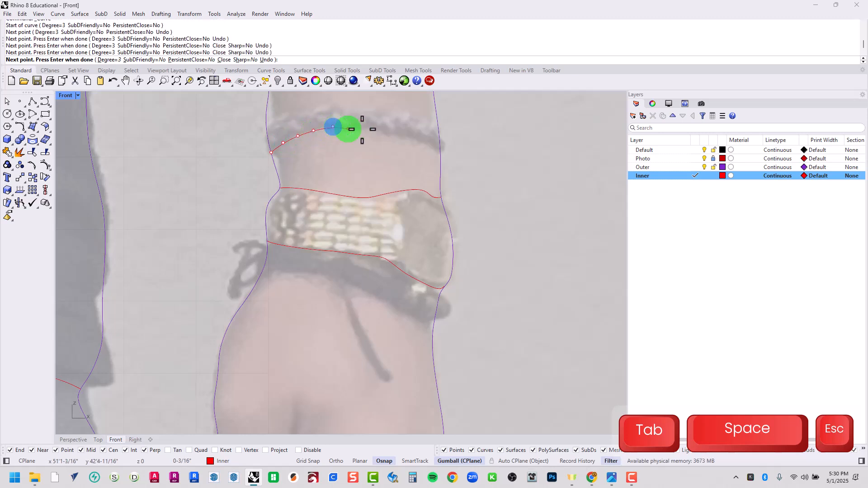
left_click(377, 127)
left_click(404, 133)
left_click(438, 149)
right_click(438, 148)
Trace the upper edge of the thin braided bracelet with a curve across the arm.
left_click(439, 136)
left_click(429, 130)
left_click(387, 112)
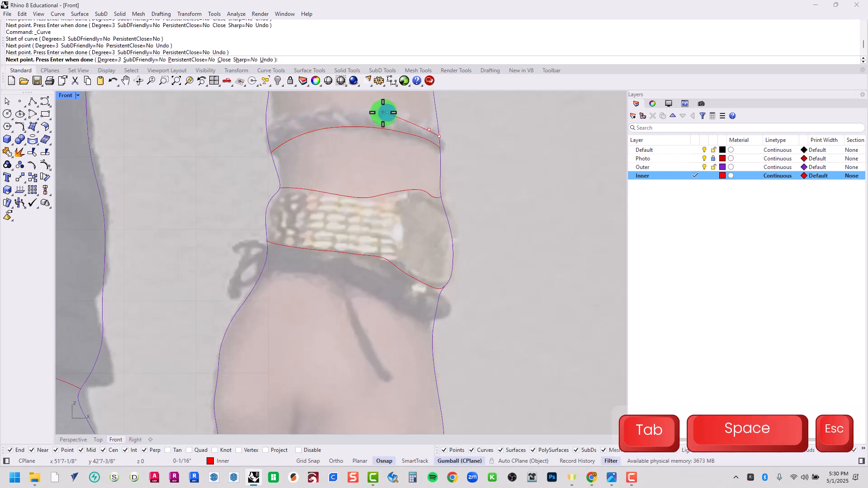
left_click(351, 113)
left_click(323, 110)
left_click(305, 114)
left_click(271, 125)
right_click(271, 124)
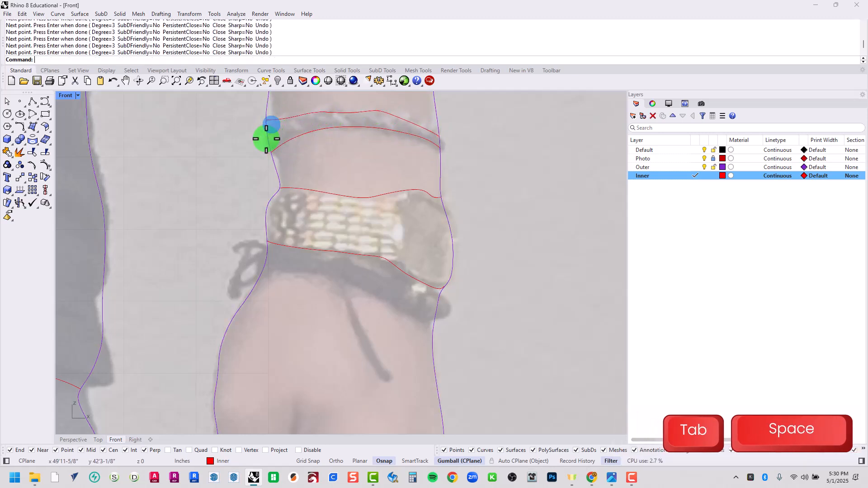
Trace the inner edge of the watch face with a curve from the upper bracelet curve to the wrist outline.
key("space")
left_click(416, 190)
left_click(406, 190)
left_click(402, 208)
left_click(404, 231)
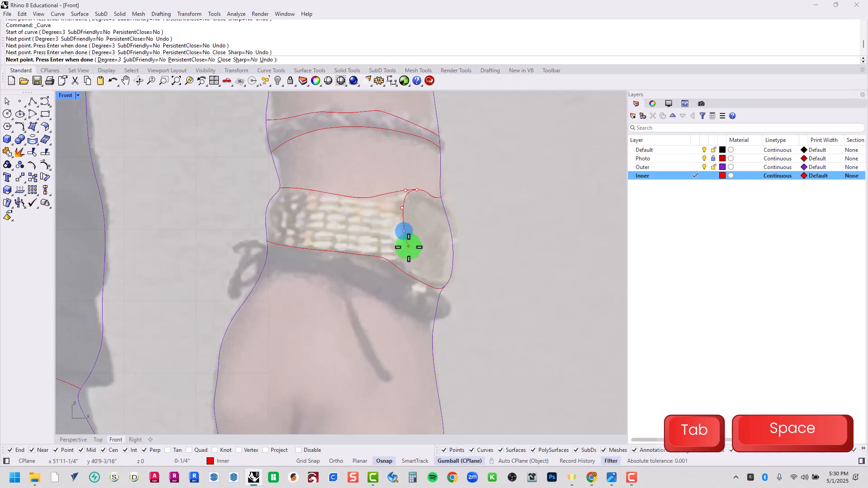
left_click(404, 252)
left_click(444, 282)
right_click(444, 282)
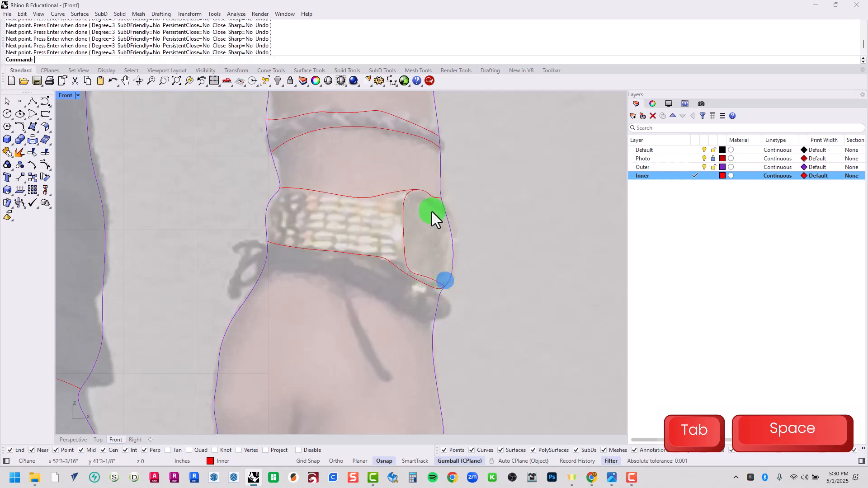
Make the Outer layer current and draw a horizontal polyline just below the shoes, extending past both sides of the photo.
scroll(433, 211, "down", 3)
scroll(427, 224, "down", 5)
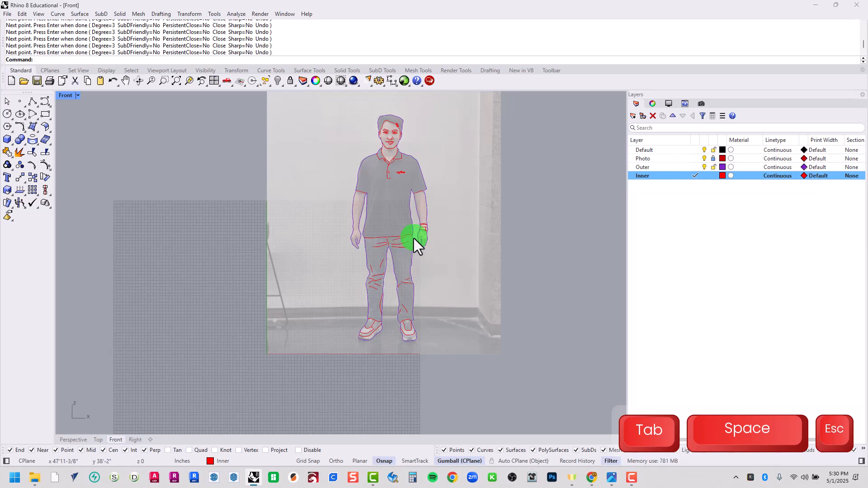
left_click(695, 167)
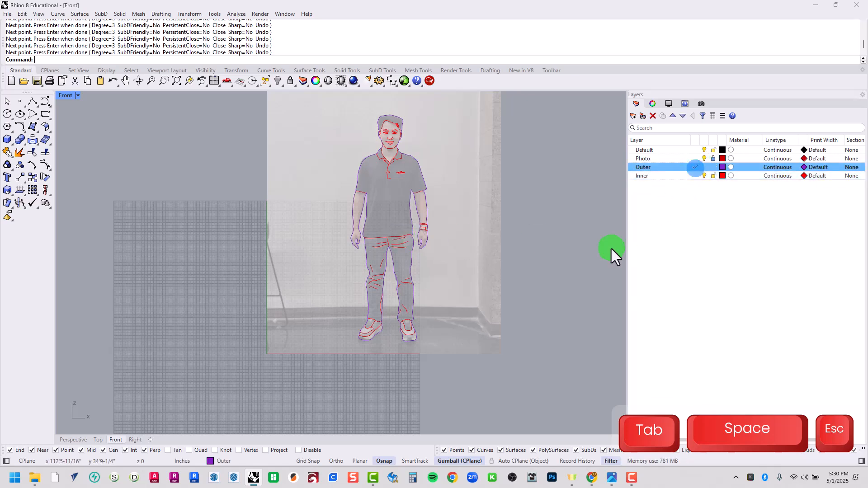
left_click(33, 106)
scroll(454, 347, "up", 10)
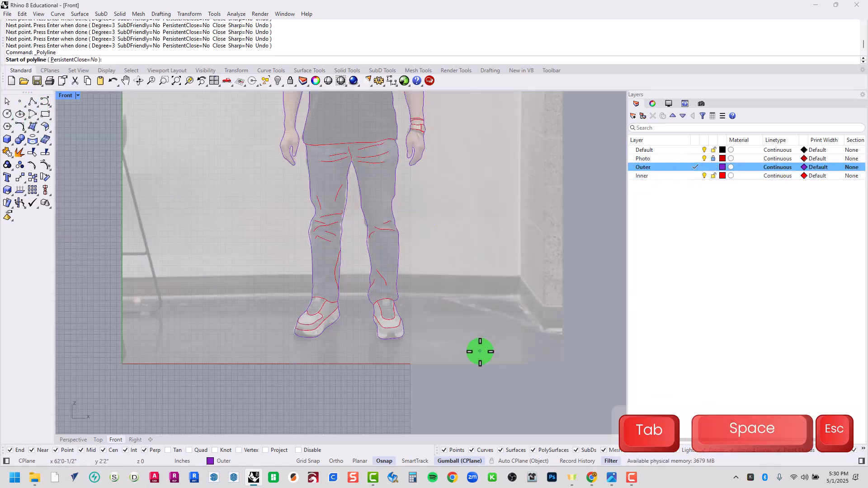
scroll(370, 342, "down", 10)
left_click(172, 339)
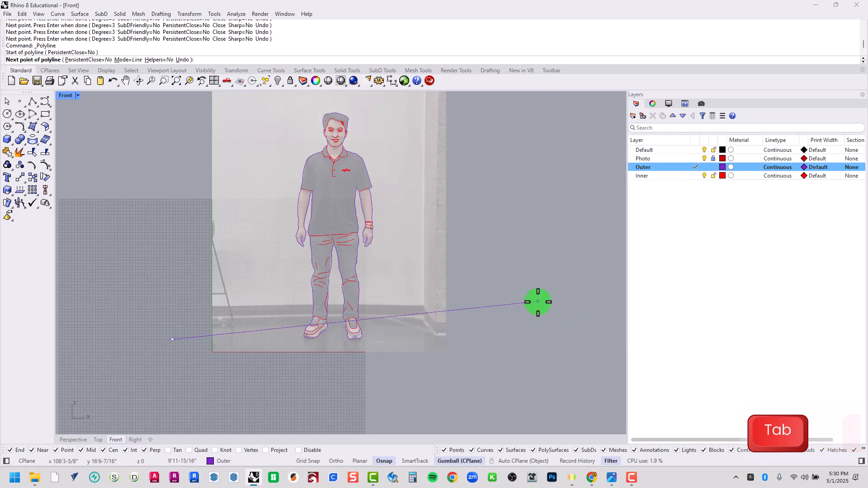
left_click(537, 301, "shift")
key("space")
key("Escape")
Move the horizontal line up slightly so it crosses both shoes.
left_click_drag(505, 355, 461, 319)
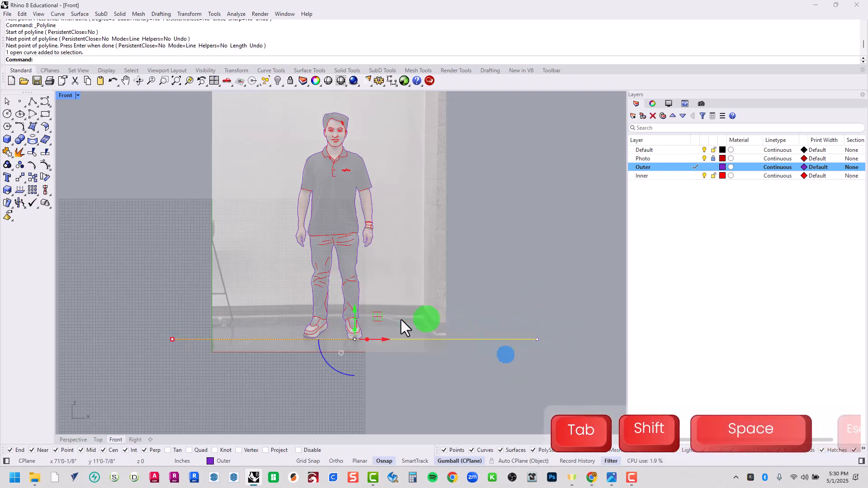
left_click_drag(356, 311, 355, 307)
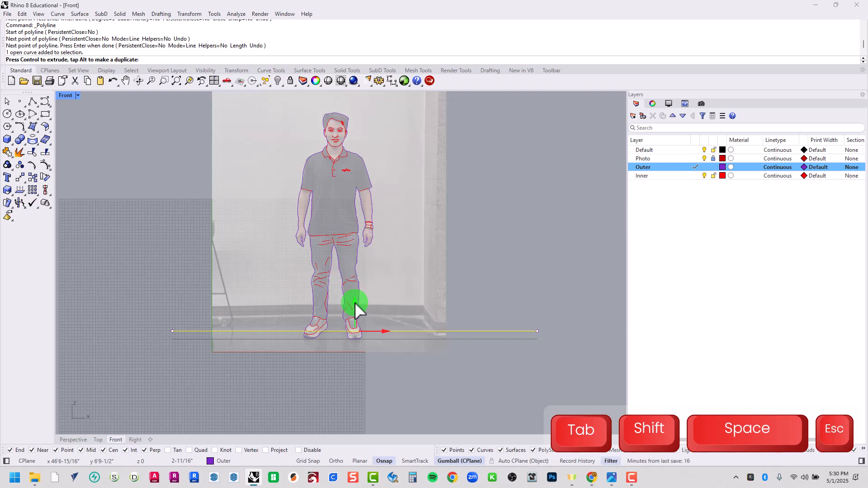
key("Escape")
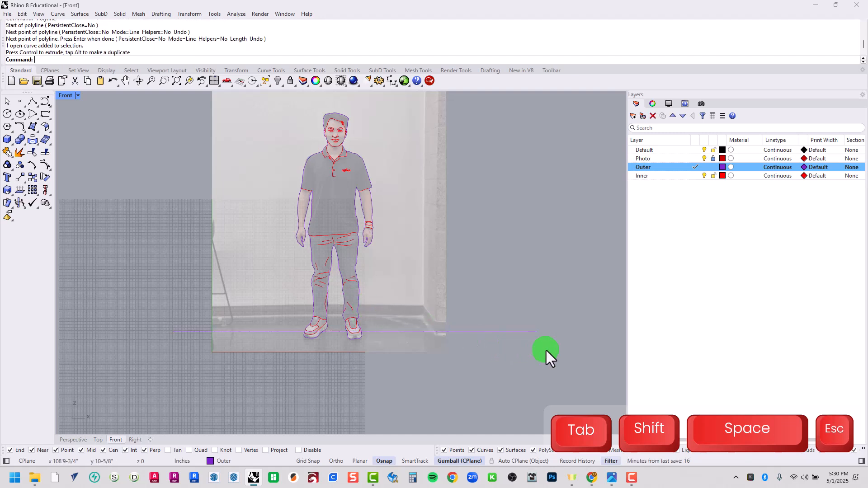
left_click_drag(546, 351, 512, 313)
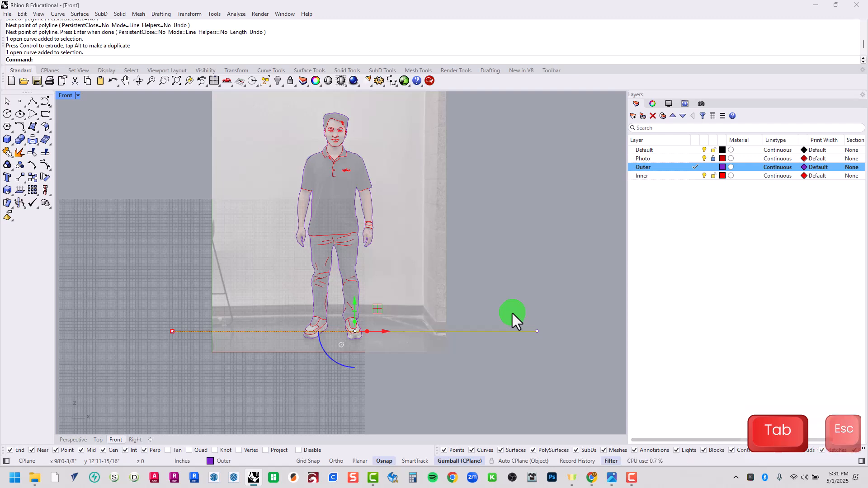
type("Offset")
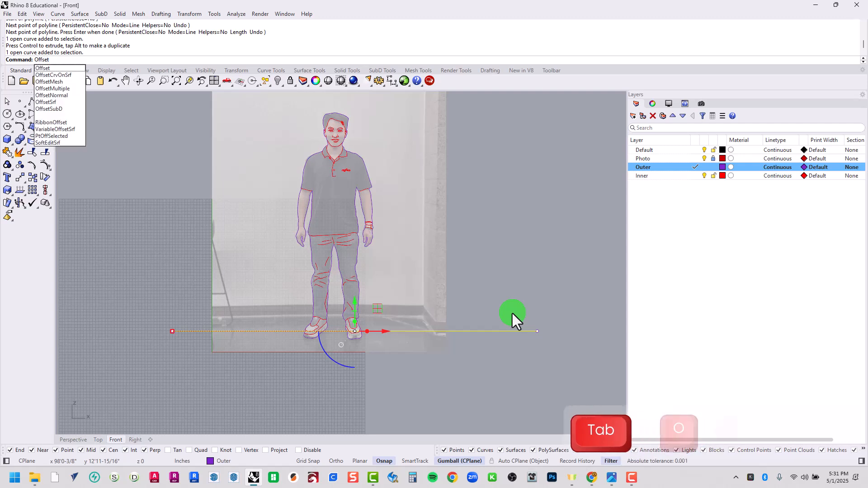
key("Escape")
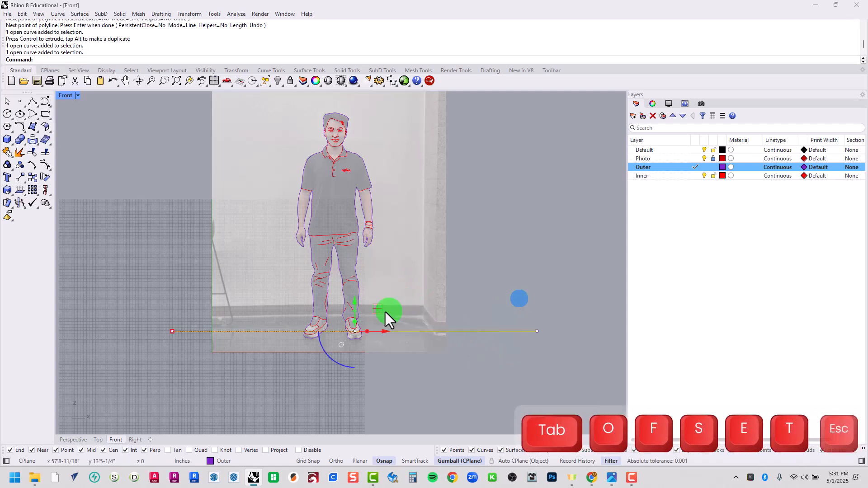
Move the horizontal line up to the head and top-align it with the body outline using Align.
left_click_drag(355, 300, 362, 103)
scroll(369, 173, "up", 6)
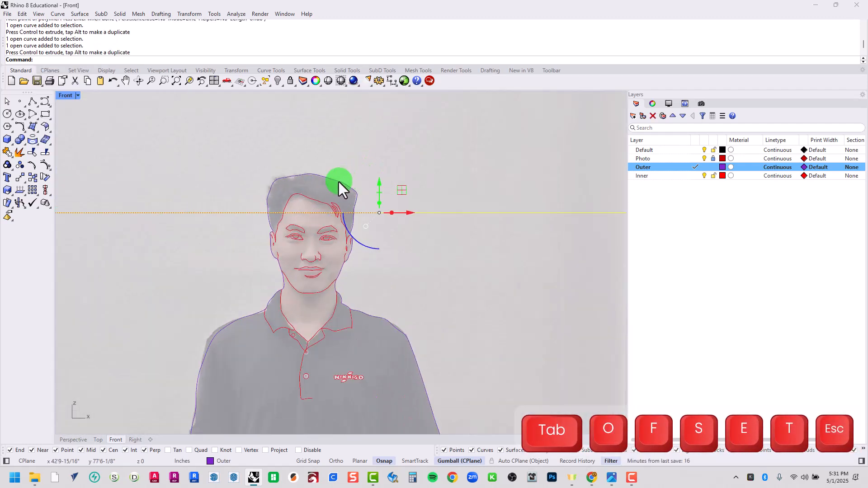
left_click(313, 173)
type("Align")
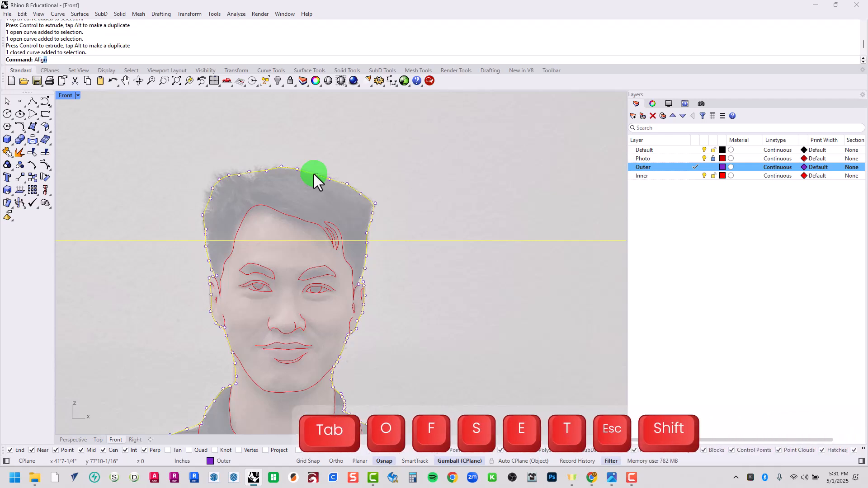
key("Return")
type("t")
key("Return")
key("Return")
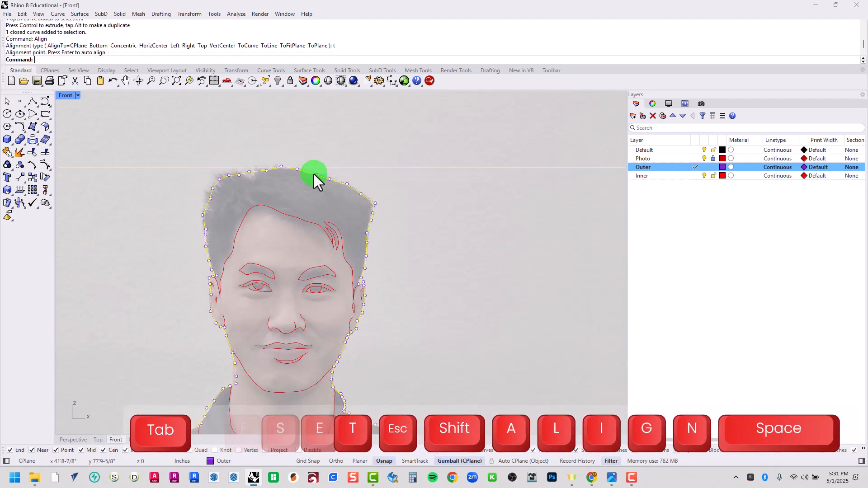
Offset the line at the top of the head downward by 5'9 to mark the figure's height.
scroll(357, 174, "down", 6)
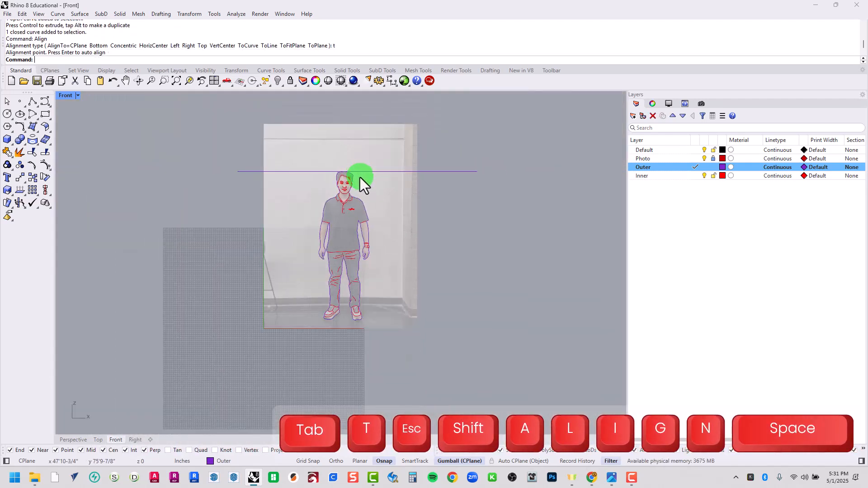
type("Offset")
key("Return")
type("5'9")
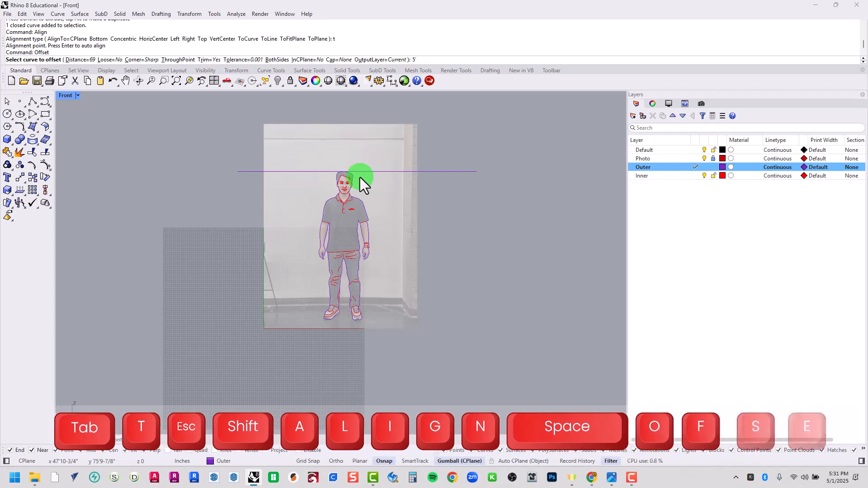
key("Return")
left_click(459, 185)
left_click(441, 281)
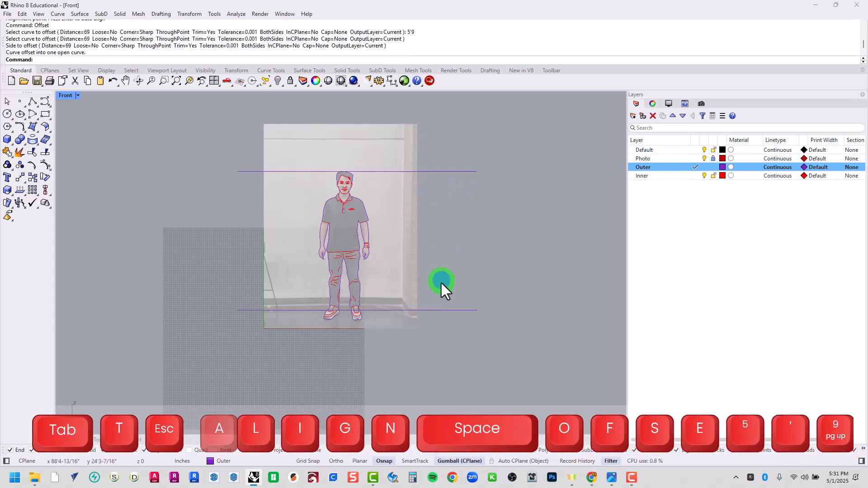
Move the offset line down slightly so it crosses the lower part of both shoes.
scroll(356, 323, "up", 8)
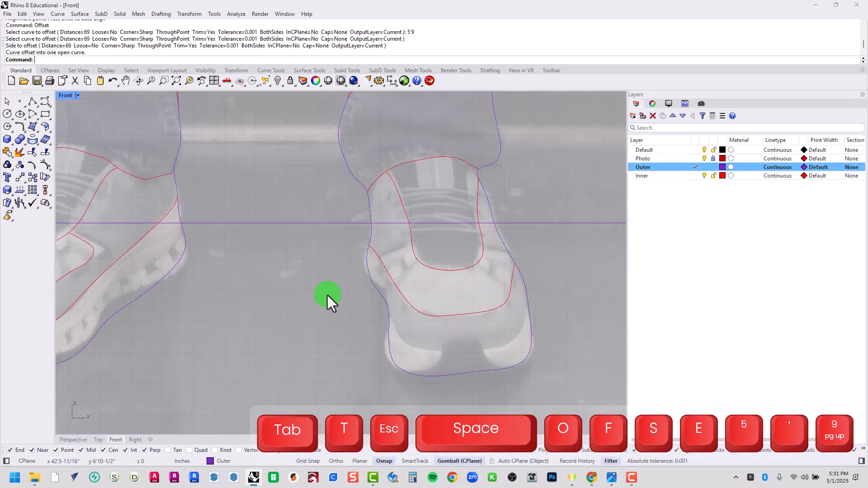
scroll(327, 295, "down", 5)
scroll(327, 295, "down", 5)
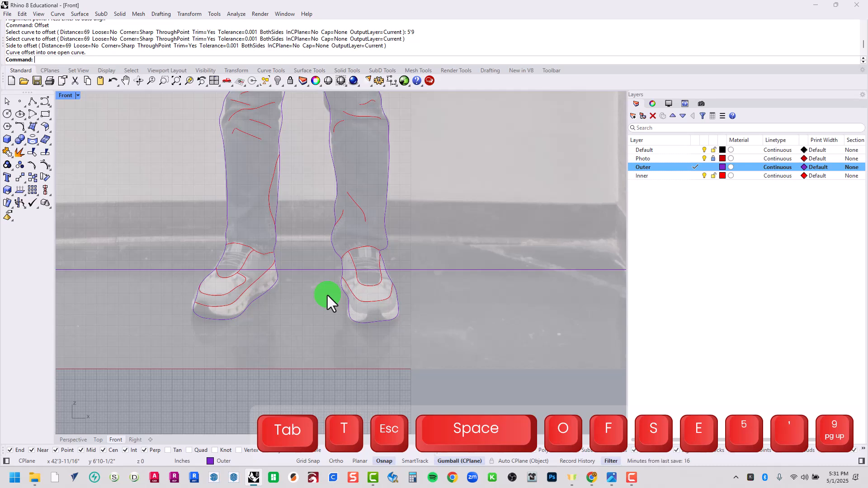
left_click(471, 288)
scroll(340, 265, "up", 4)
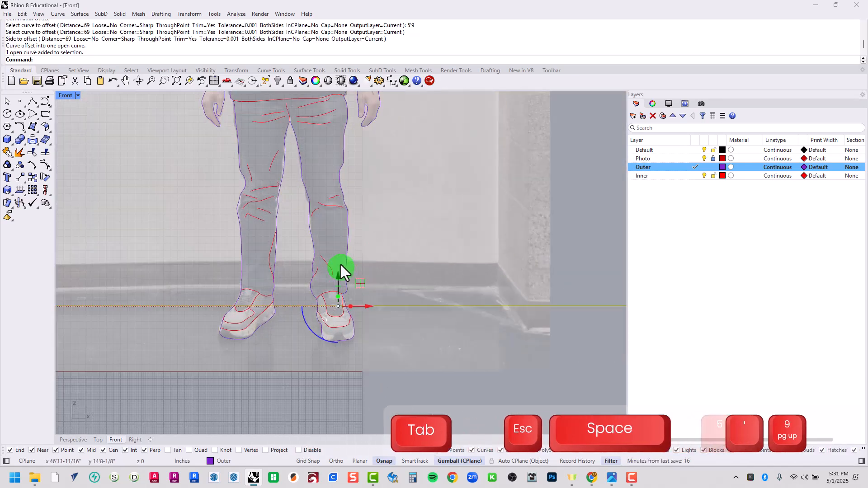
left_click_drag(341, 277, 341, 292)
key("Escape")
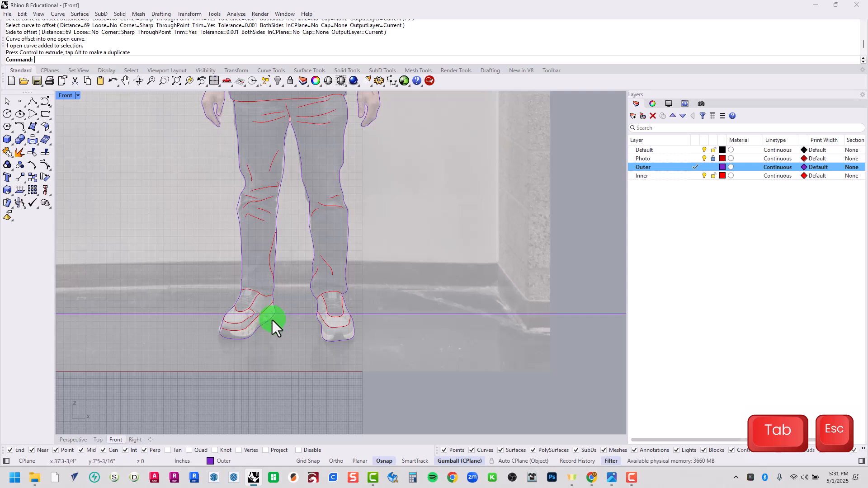
Trim the ground line beyond the shoe on the photo's left side and cut away that shoe's curves below it.
scroll(384, 347, "down", 5)
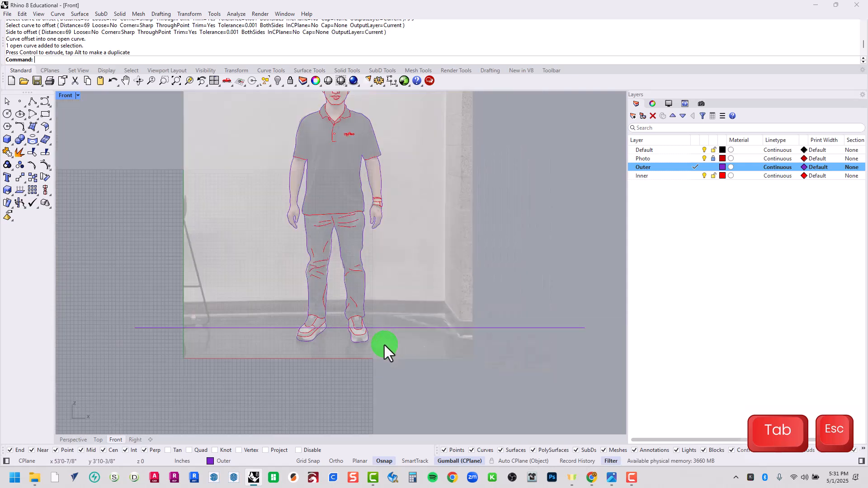
left_click_drag(405, 372, 204, 294)
scroll(322, 332, "up", 5)
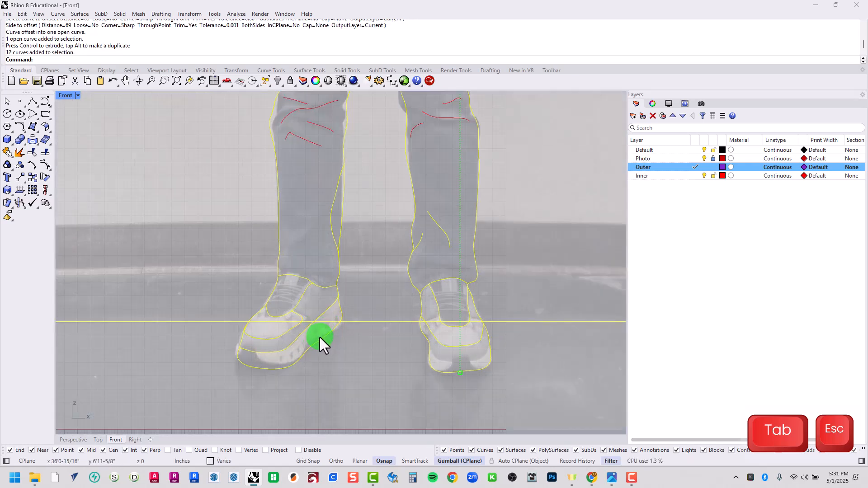
type("trim")
key("Return")
left_click(224, 323)
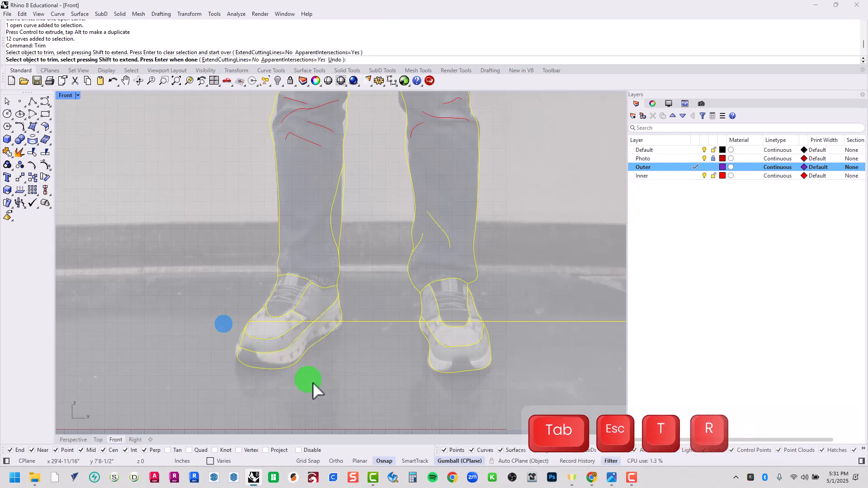
left_click_drag(357, 393, 225, 334)
right_click_drag(337, 350, 326, 348)
Trim the other shoe's curves below the ground line and the leftover outline stub at the first shoe's toe.
left_click_drag(474, 373, 352, 316)
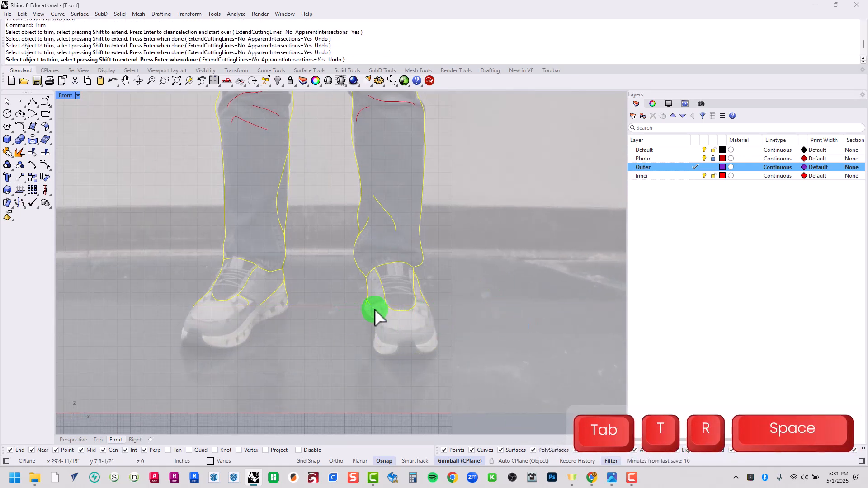
scroll(186, 309, "up", 10)
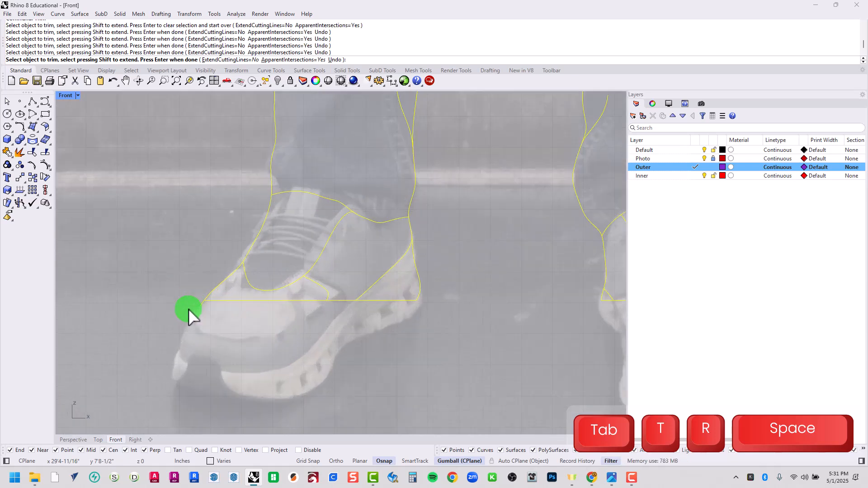
left_click(203, 307)
right_click_drag(475, 327, 276, 317)
scroll(368, 319, "down", 4)
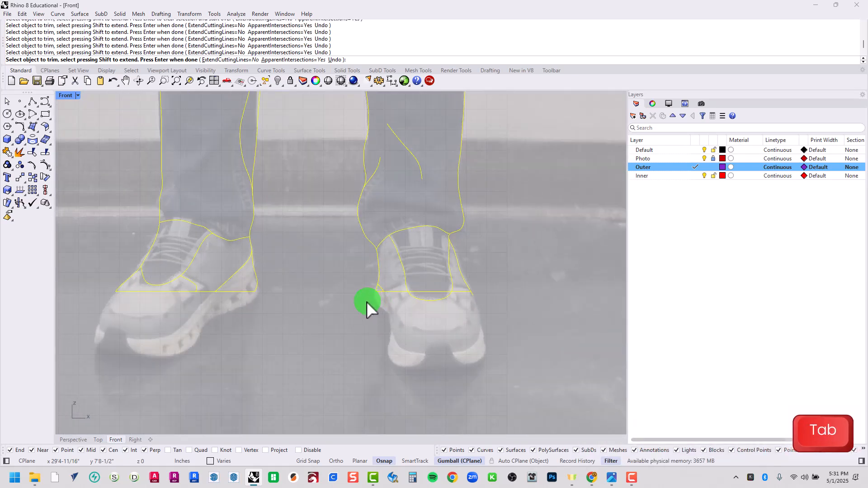
scroll(364, 306, "down", 5)
key("space")
Make the Inner layer current and draw an arched curve across the shoe on the photo's right, between the ends of its ground line.
scroll(357, 311, "up", 6)
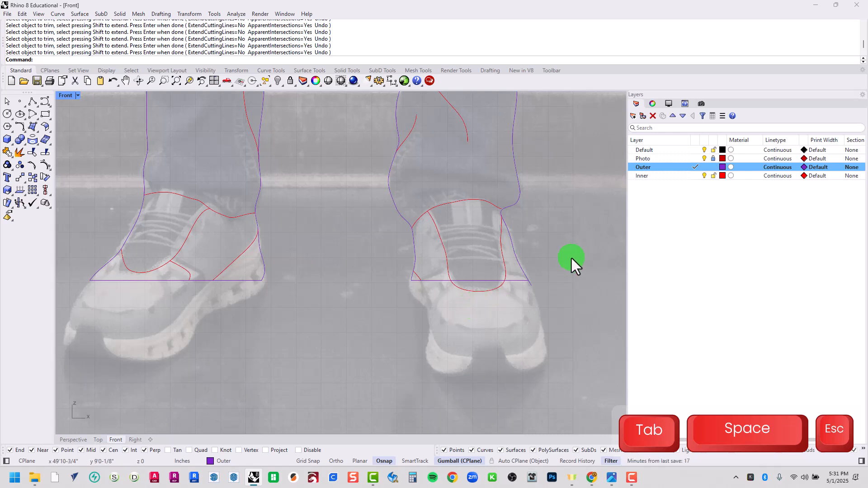
left_click(697, 176)
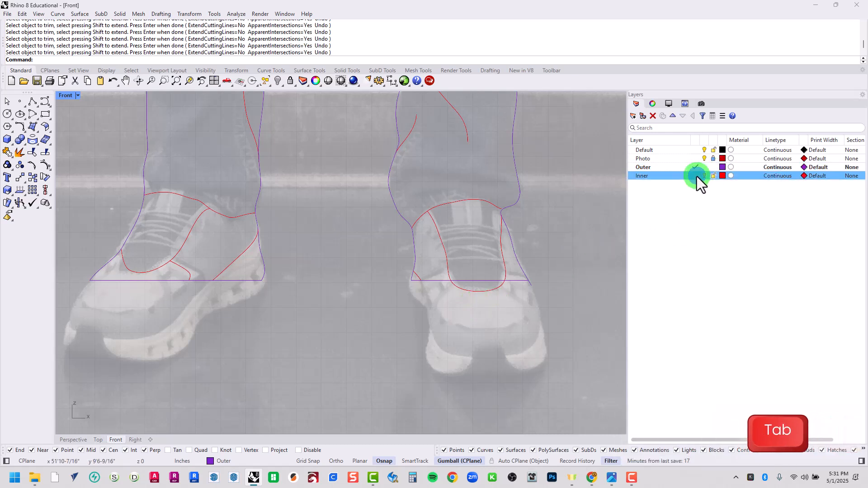
left_click(41, 103)
scroll(422, 281, "up", 4)
left_click(419, 282)
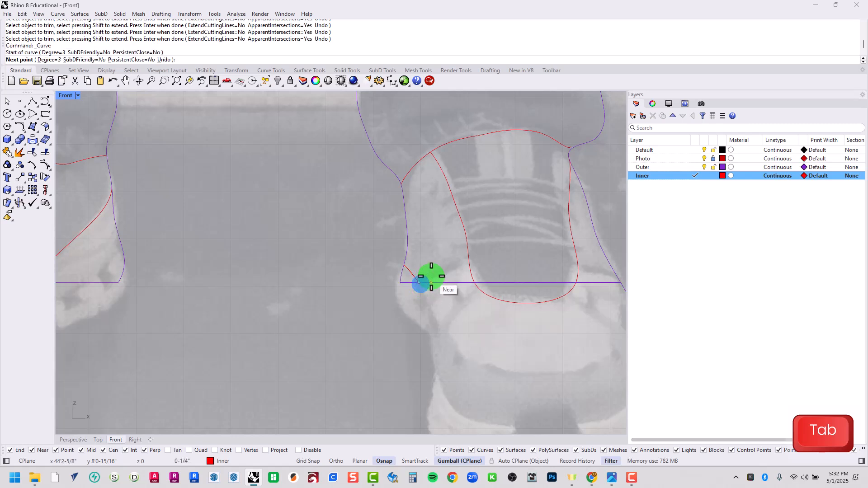
left_click(431, 275)
left_click(447, 259)
left_click(460, 248)
left_click(507, 229)
left_click(522, 230)
left_click(565, 243)
left_click(604, 254)
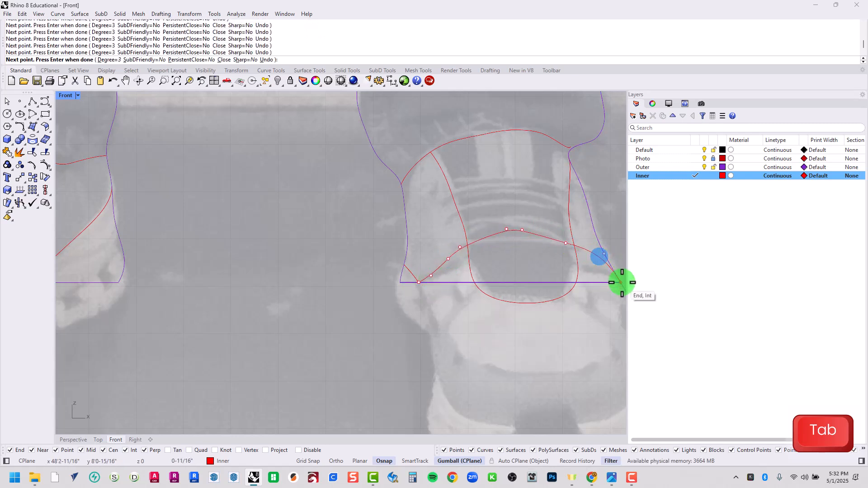
left_click(622, 282)
key("space")
Draw a curve across the shoe on the photo's left, from the sole curve's lower end over the tongue to the toe corner.
scroll(599, 283, "down", 6)
key("space")
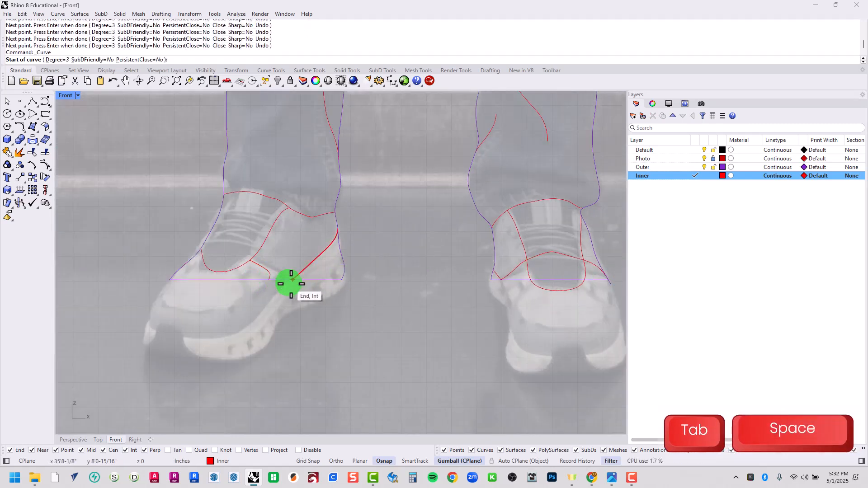
left_click(292, 279)
left_click(290, 280)
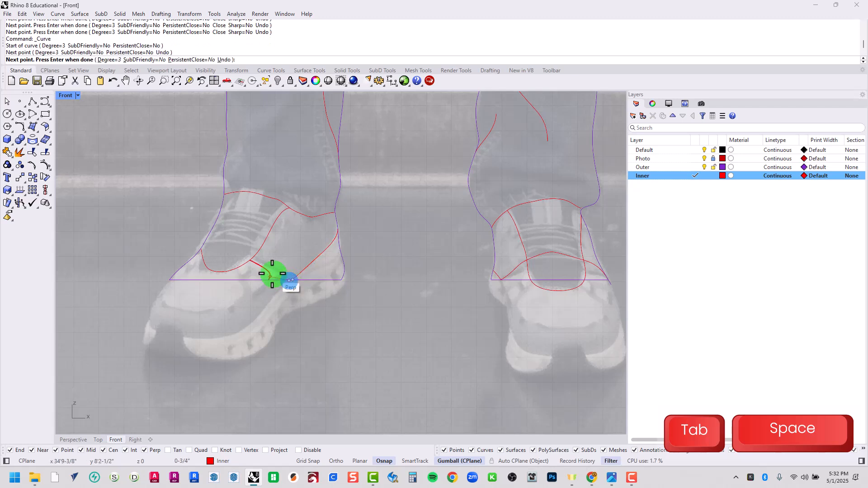
left_click(270, 276)
left_click(252, 258)
left_click(245, 263)
left_click(225, 257)
left_click(204, 263)
left_click(197, 267)
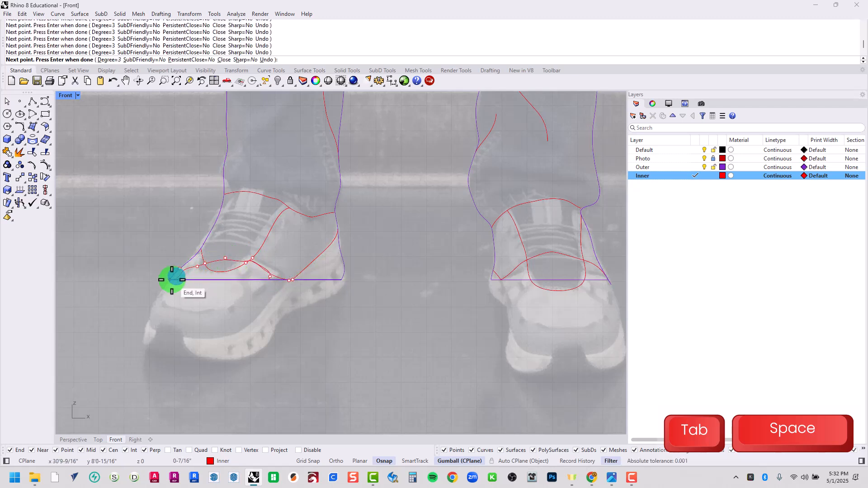
key("ctrl+z")
left_click(171, 281)
key("space")
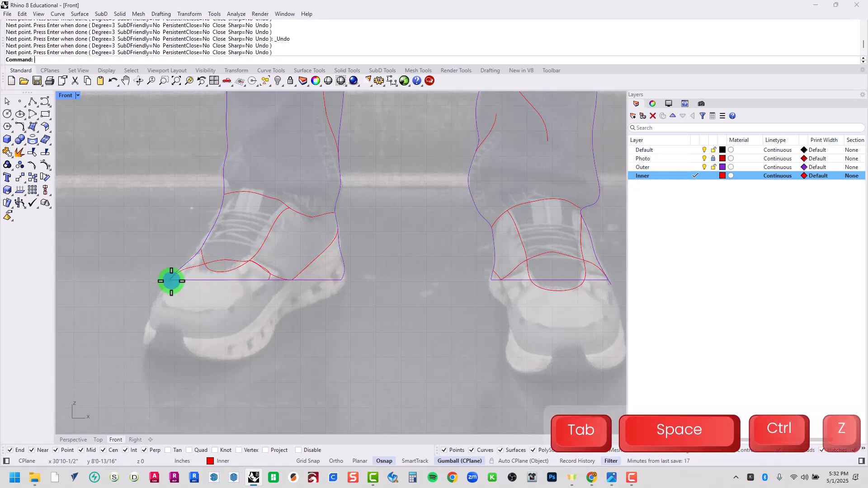
Trim the overlapping curve pieces below the arched toe curve on the shoe on the photo's left, using the surrounding shoe curves as cutters.
key("Escape")
left_click_drag(613, 319, 162, 255)
type("tr")
key("space")
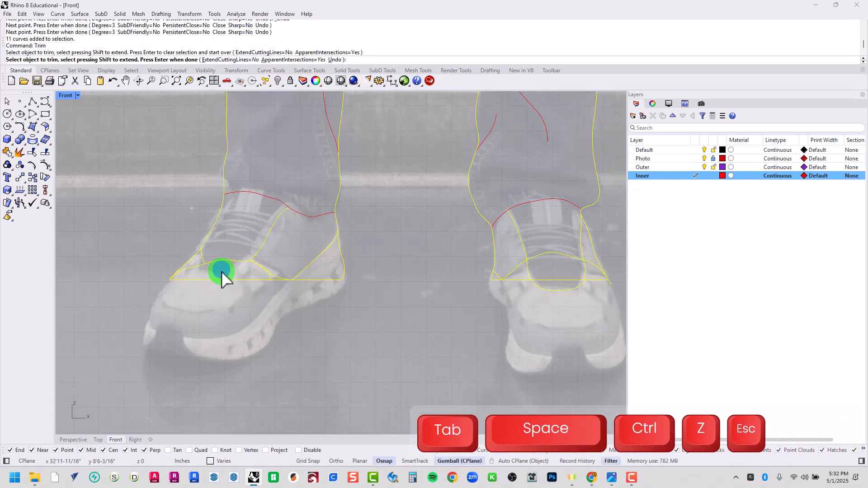
scroll(266, 278, "up", 5)
left_click(279, 275)
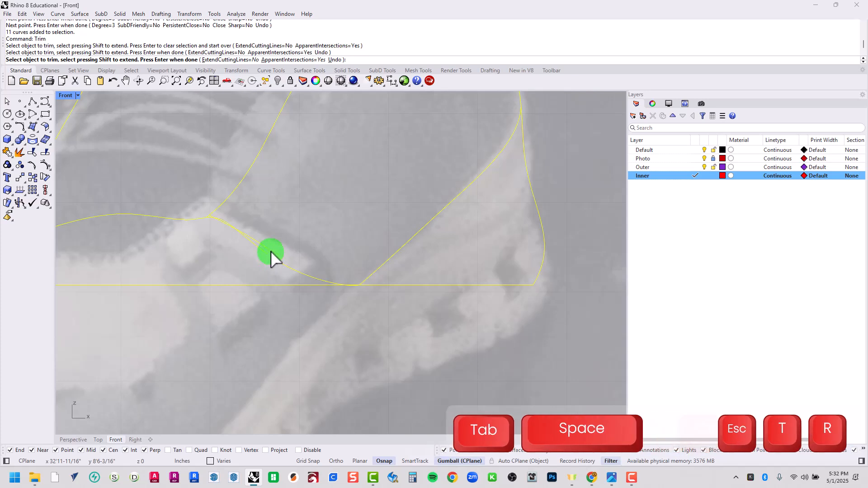
left_click(269, 248)
scroll(217, 226, "up", 3)
left_click(215, 225)
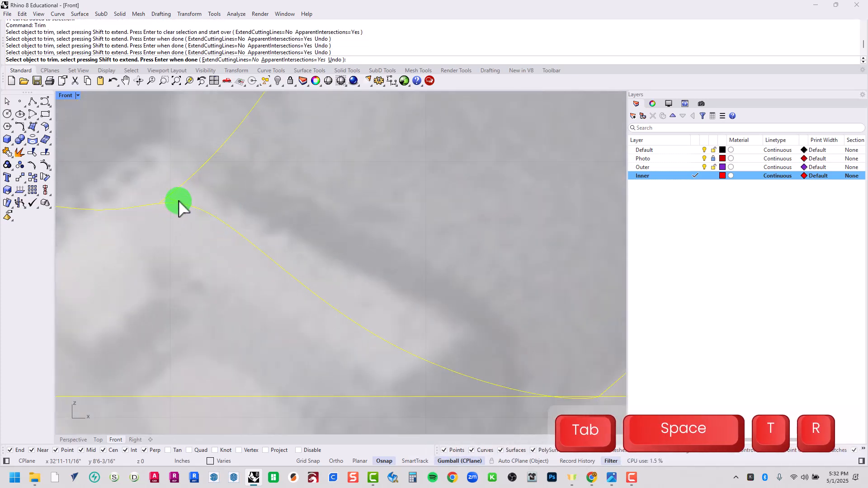
scroll(194, 200, "down", 5)
Trim the tongue curves below the arch and the outline stub below the ground line on the shoe on the photo's right.
scroll(470, 199, "up", 5)
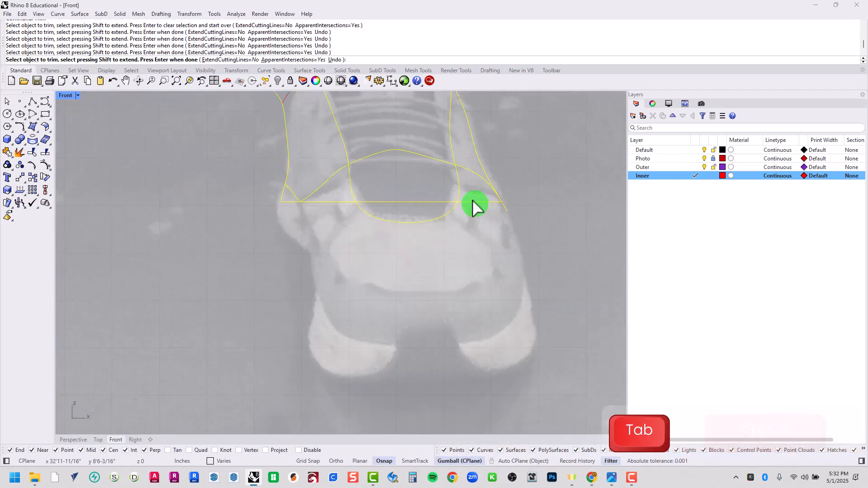
left_click(503, 207)
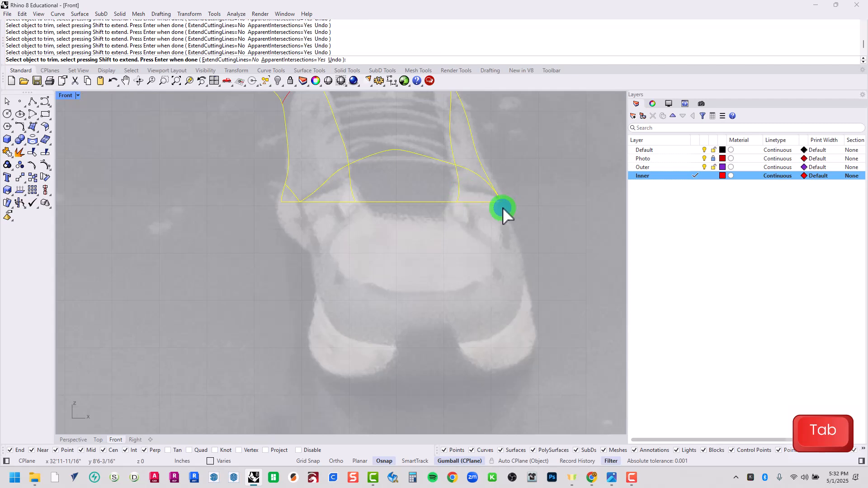
left_click(460, 185)
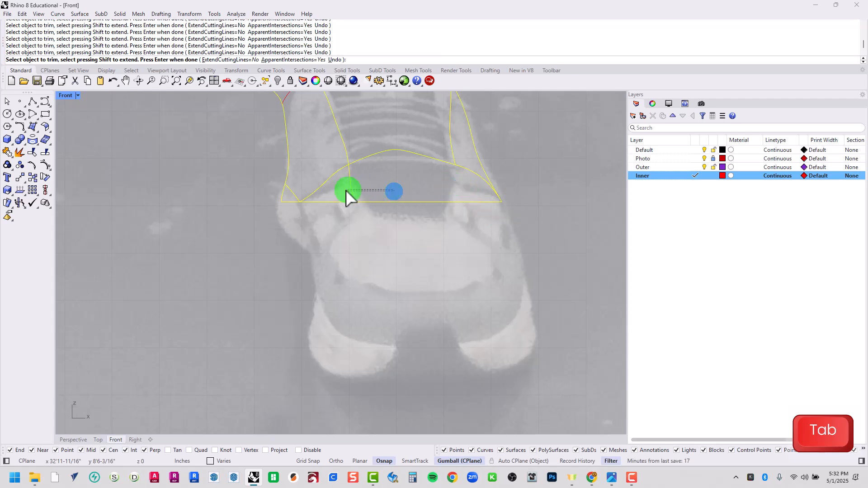
scroll(476, 232, "down", 6)
key("space")
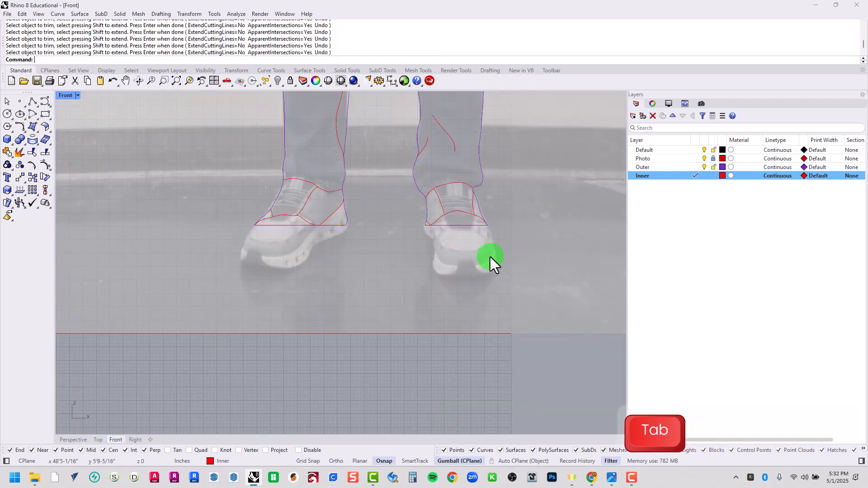
Join the body's outer outline curves with both shoes' ground lines into one outline.
scroll(419, 197, "up", 5)
key("Escape")
left_click(422, 178)
left_click(445, 280)
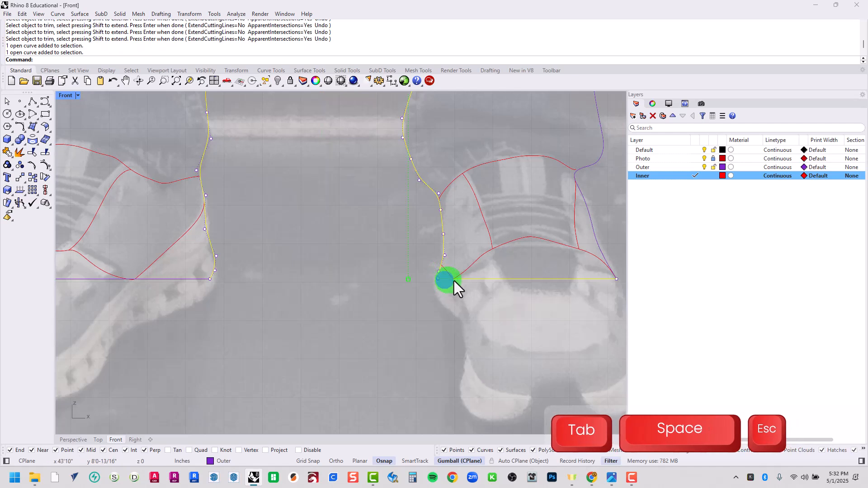
left_click(594, 162, "shift")
left_click(194, 279, "shift")
right_click_drag(179, 283, 474, 357)
scroll(311, 330, "down", 8)
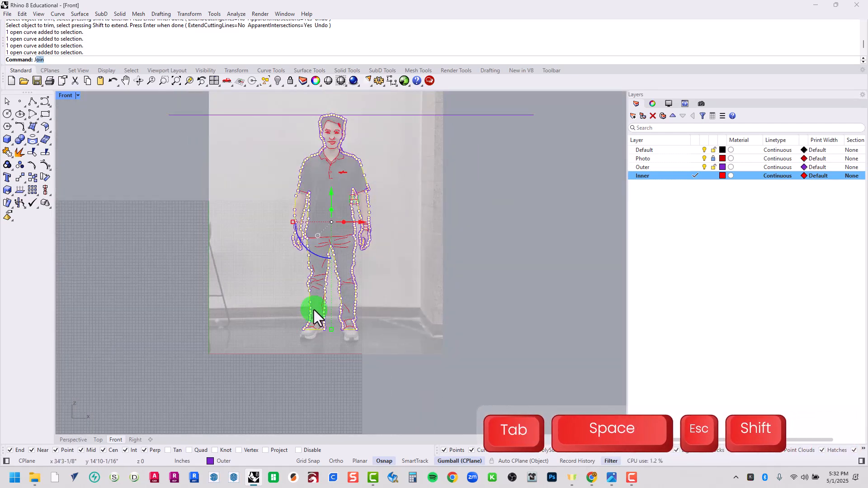
type("Join")
key("Return")
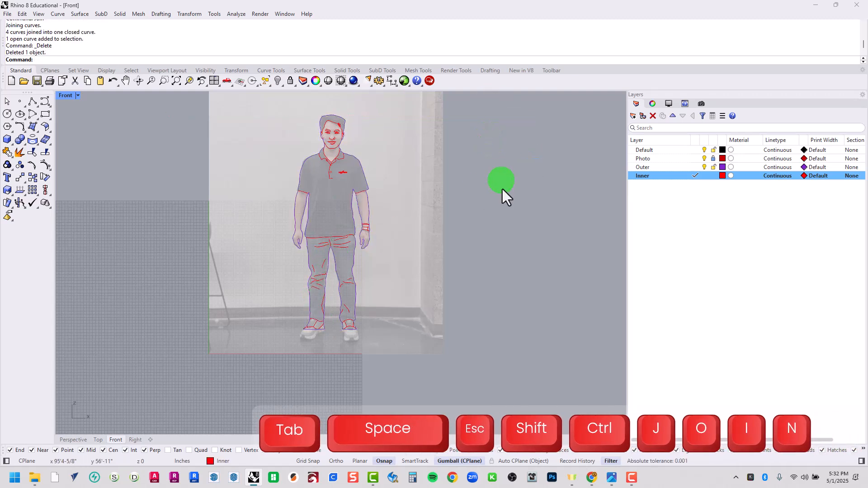
Delete the horizontal height reference line at the top of the head and turn off the Photo layer.
scroll(496, 185, "down", 3)
key("Delete")
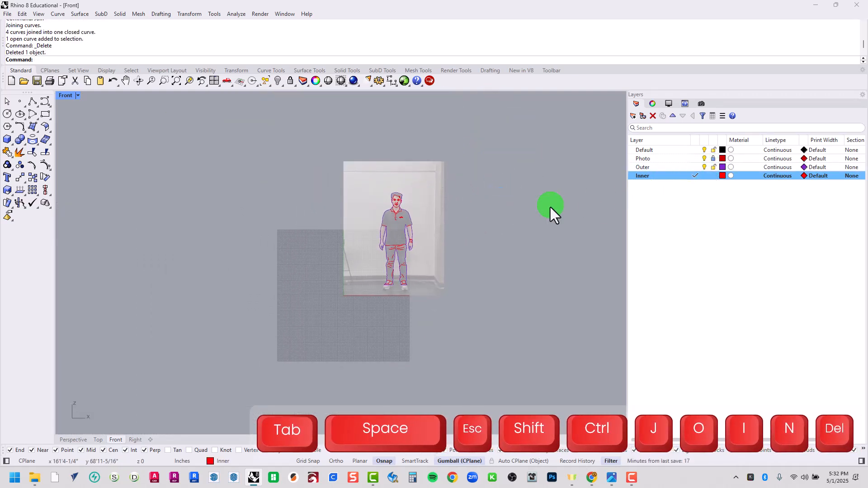
left_click(704, 158)
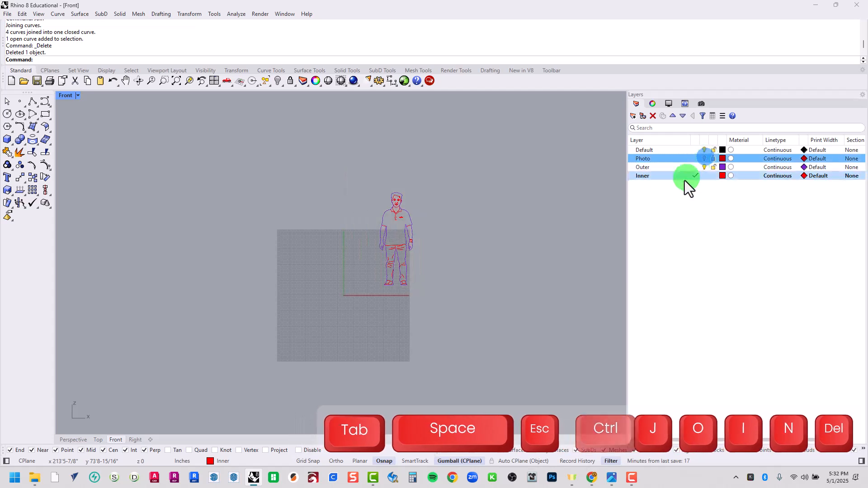
Select all curves, zoom to the traced figure, and clear the selection to inspect the whole tracing.
key("ctrl+a")
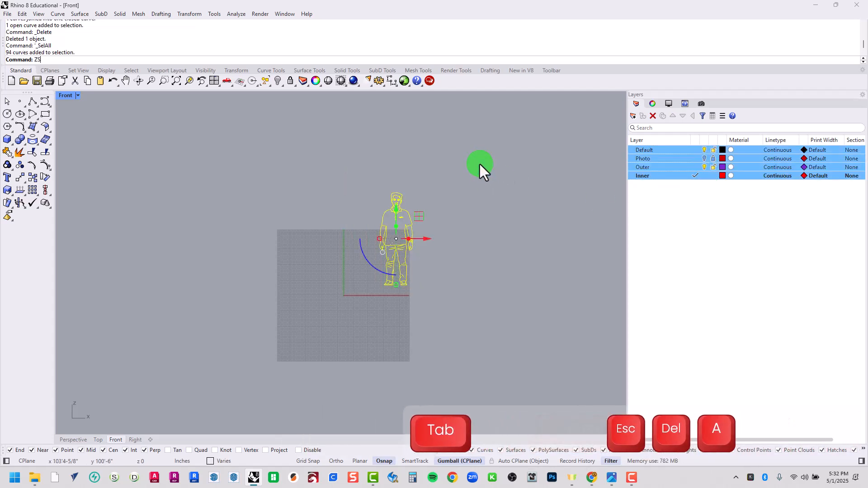
type("ZSsa")
key("space")
type("ZSA")
key("space")
left_click(478, 166)
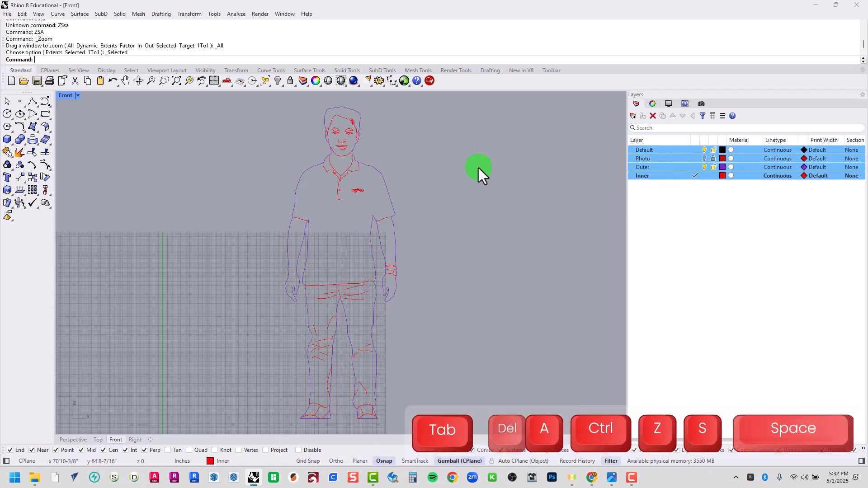
key("Escape")
scroll(472, 196, "down", 4)
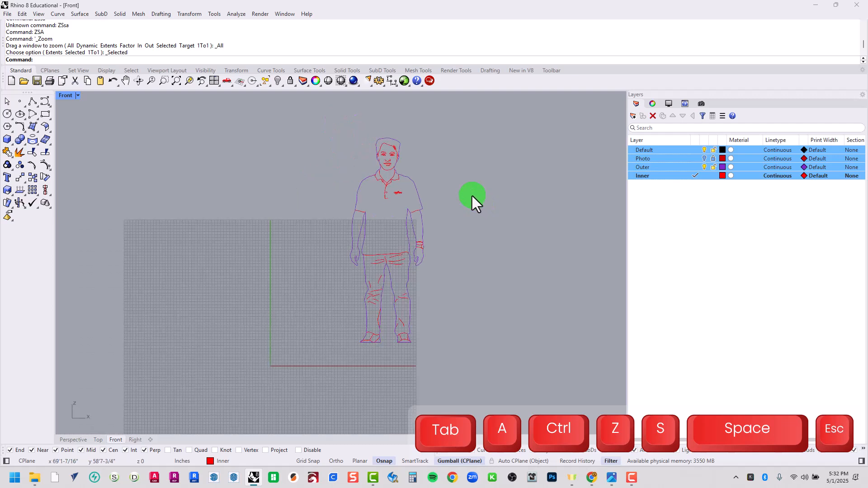
right_click_drag(471, 196, 334, 170)
Create a layer named 1:1 and nest the Photo, Outer and Inner layers under it.
left_click(17, 104)
left_click(215, 229)
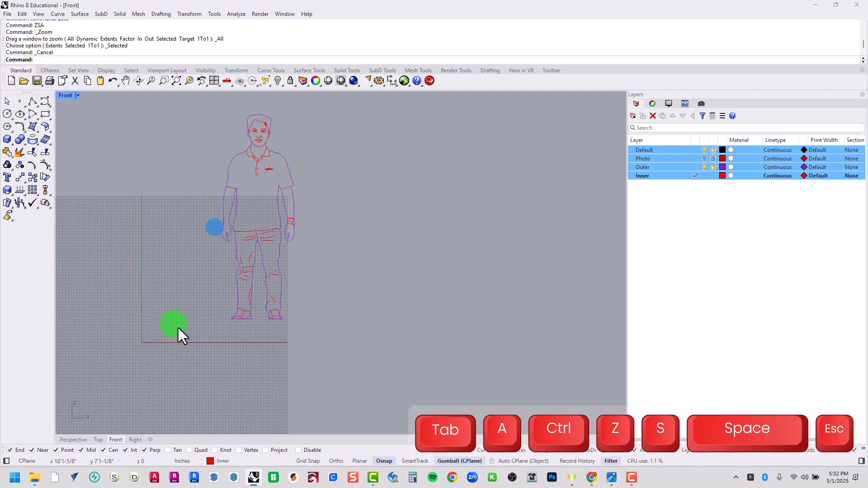
left_click(739, 273)
left_click(633, 118)
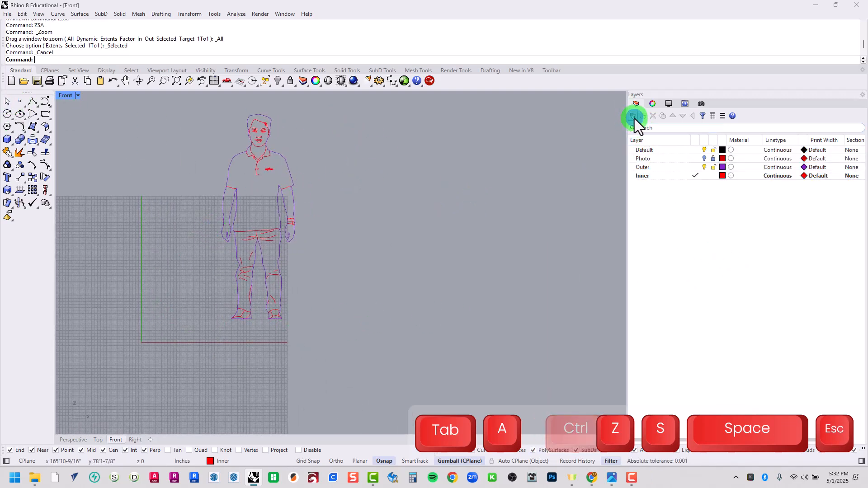
type("1:1")
key("Return")
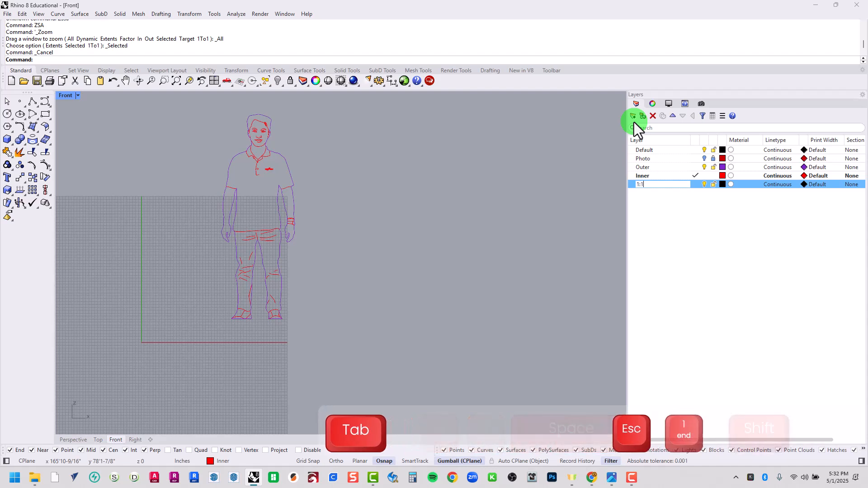
left_click_drag(679, 159, 655, 186)
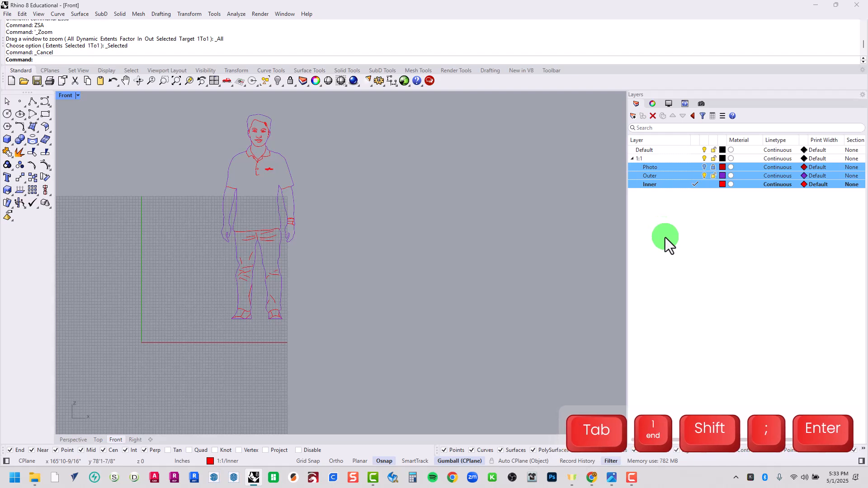
left_click(669, 235)
left_click(649, 159)
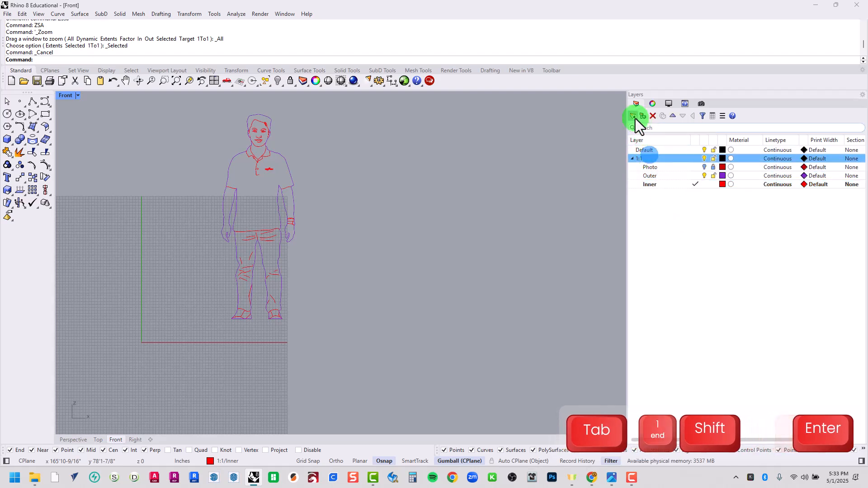
left_click(637, 127)
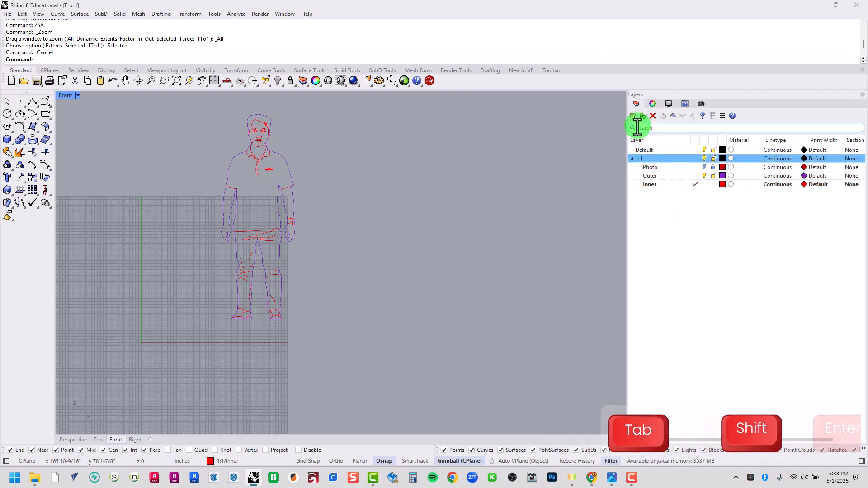
right_click(648, 161)
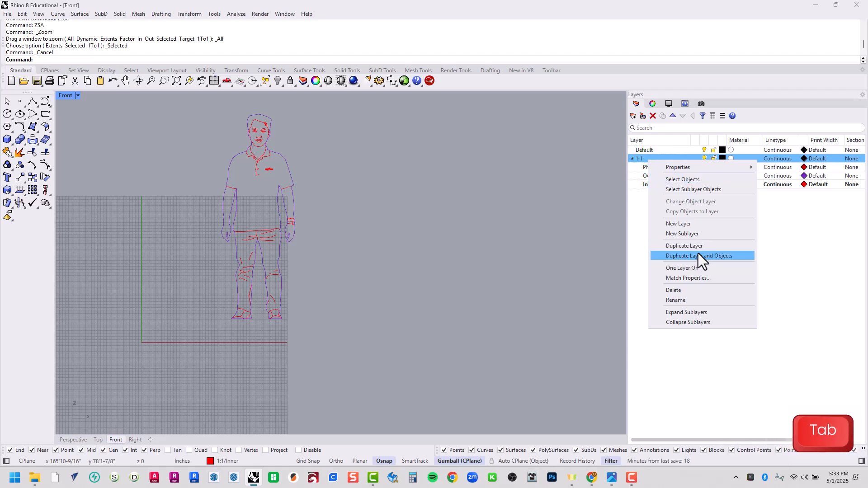
left_click(637, 219)
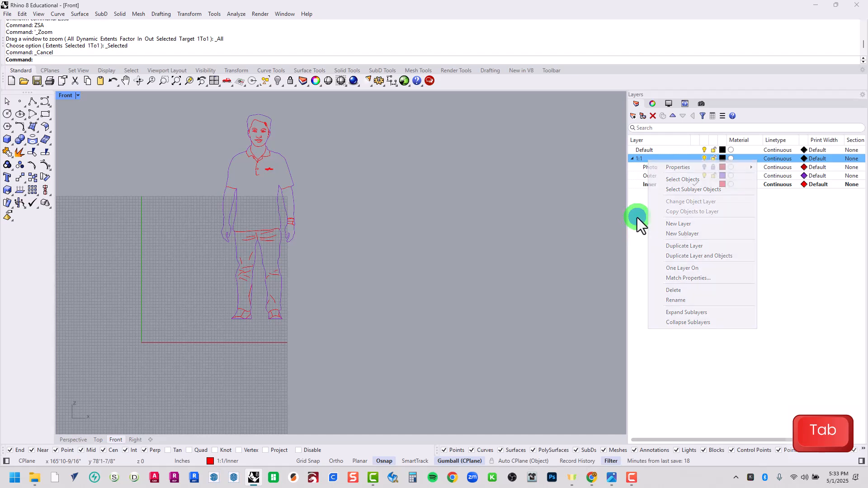
Duplicate the 1:1 layer together with all its sublayers and objects.
left_click(643, 157)
left_click(652, 186, "shift")
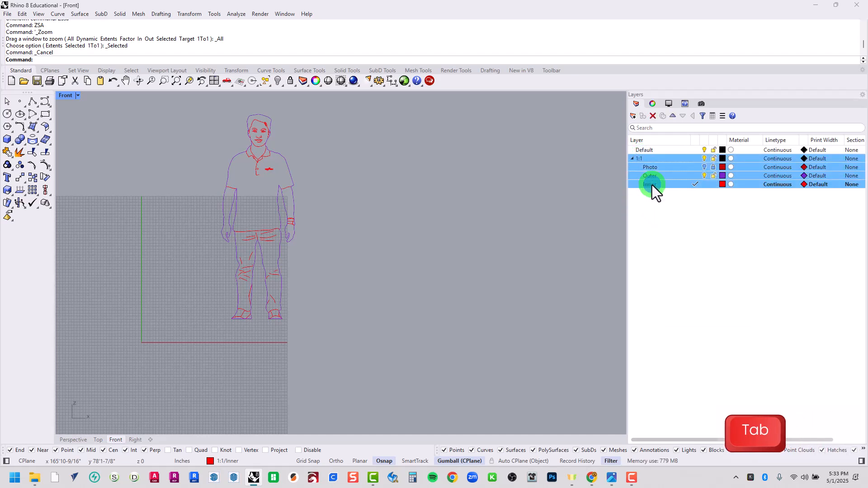
right_click(647, 157)
left_click(684, 252)
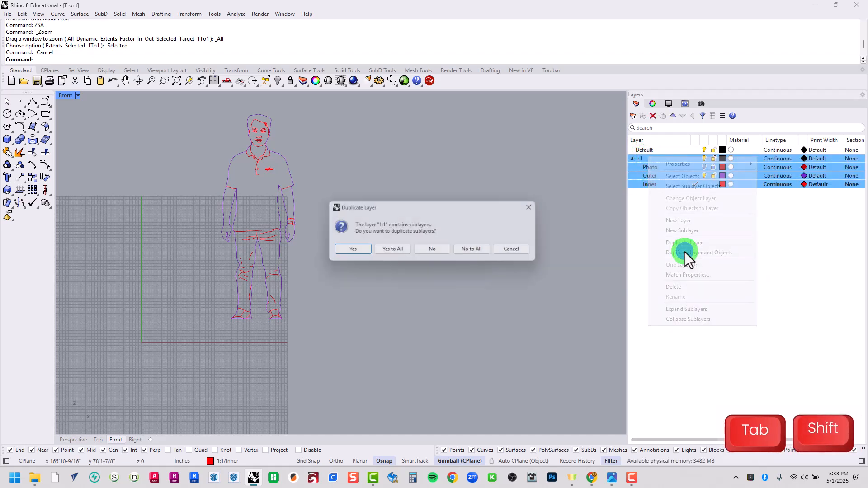
left_click(386, 251)
Rename the duplicated parent layer as 1/2" = 1'-0" Scale.
left_click(655, 210, "shift")
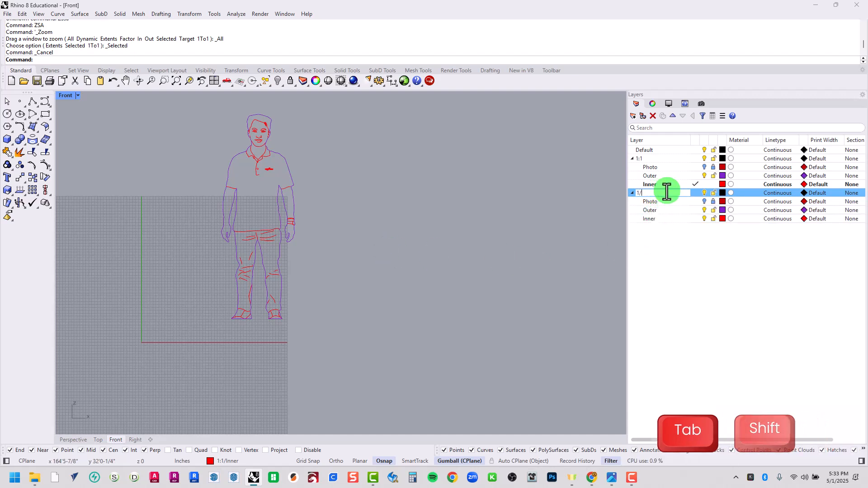
type("1/2\"")
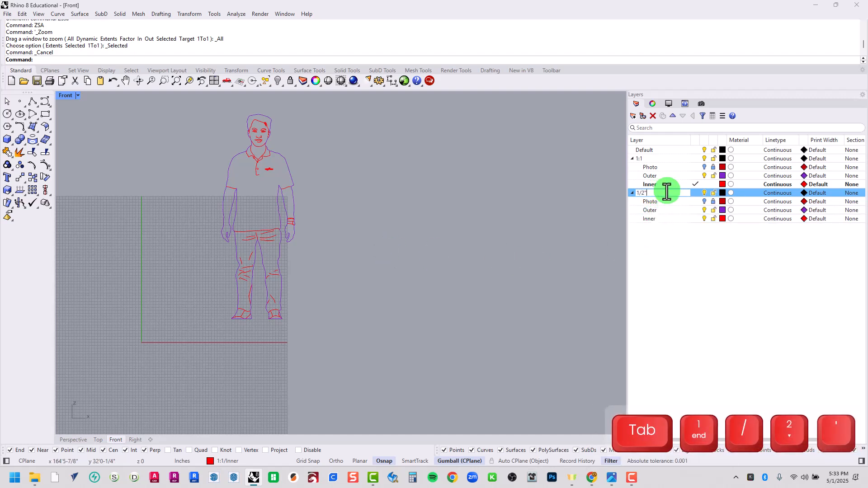
type(" = 1")
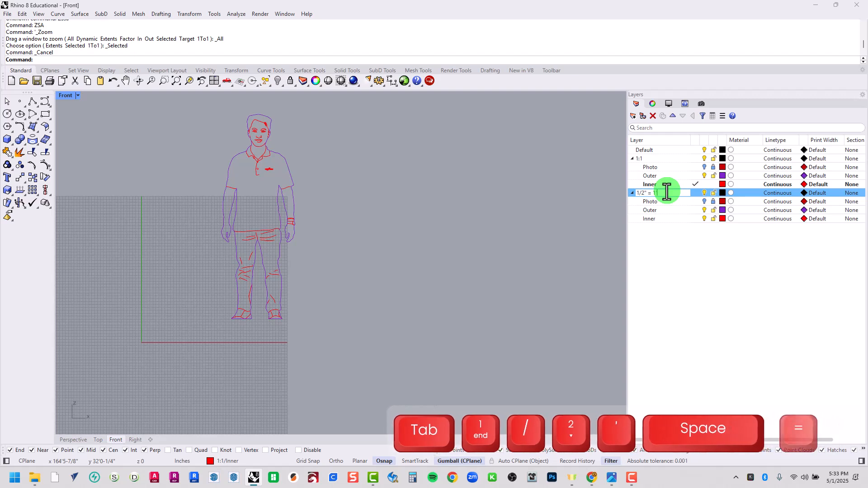
type("'-0\"")
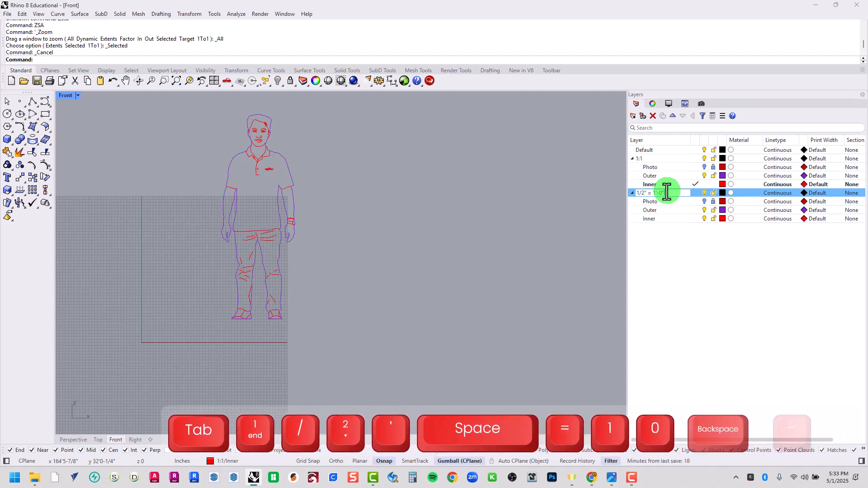
type(" Scale")
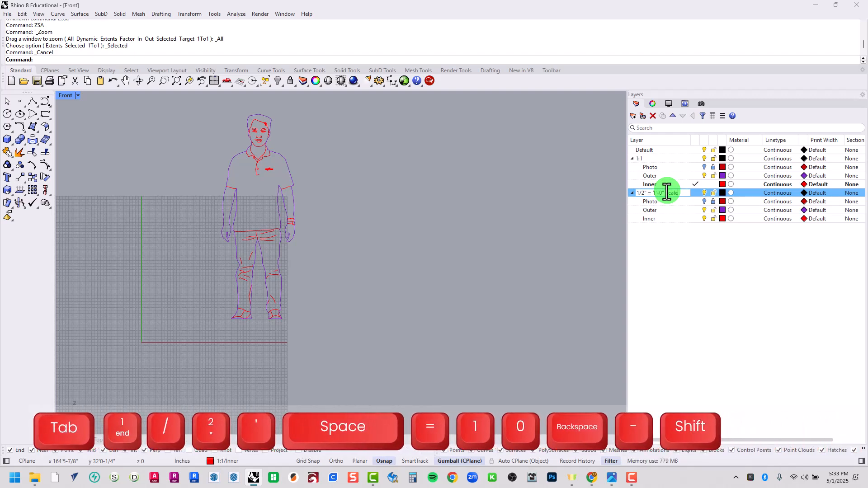
key("Return")
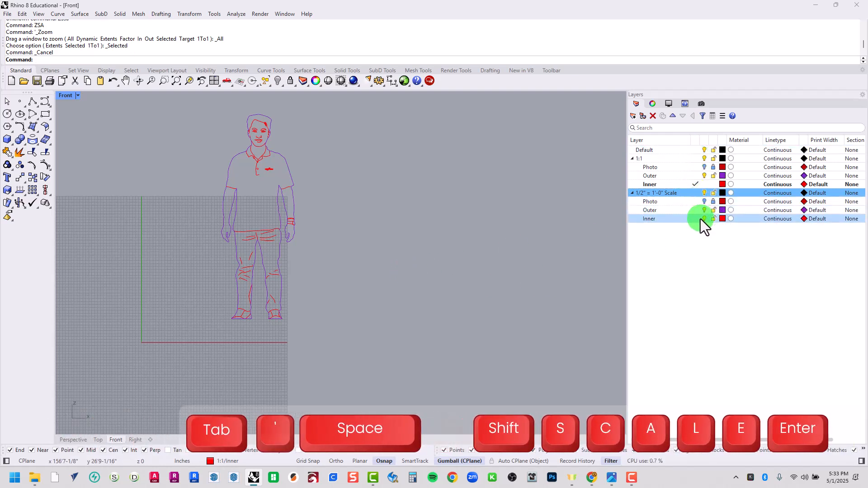
Make the Default layer current and turn off the 1:1 layer with its sublayers.
left_click(696, 150)
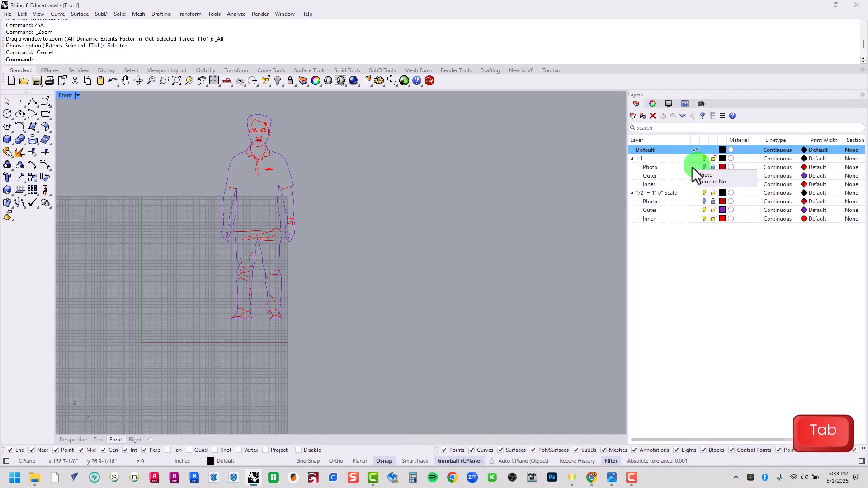
left_click(705, 159)
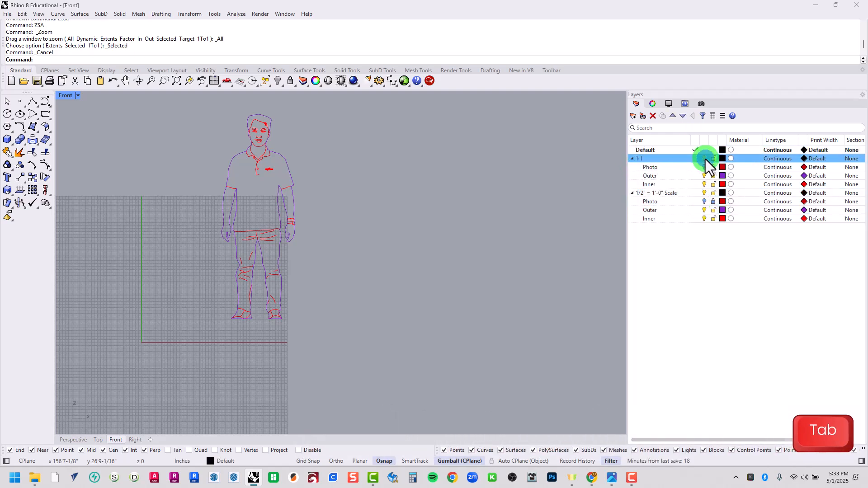
left_click(646, 193, "ctrl")
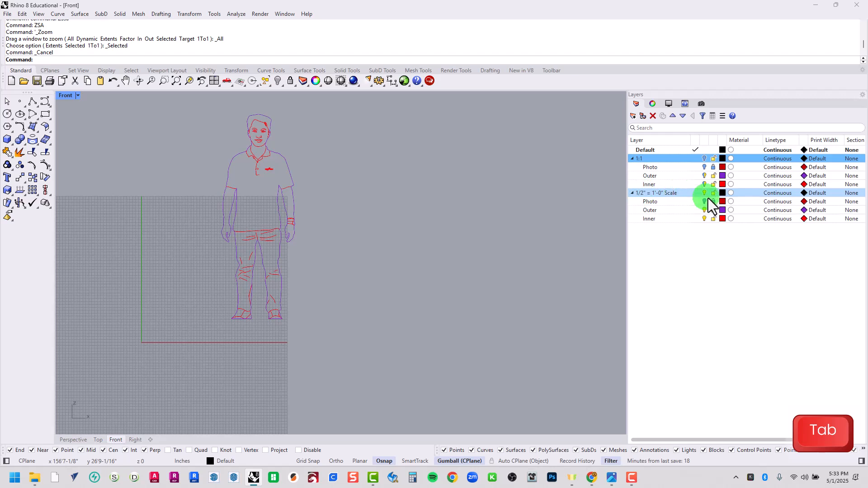
left_click(301, 208)
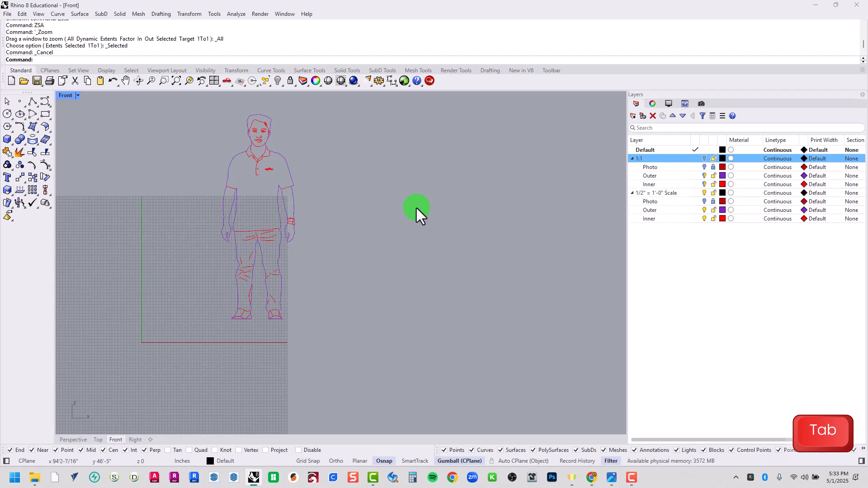
Draw a horizontal reference polyline beside the traced figure on the Default layer.
left_click(32, 103)
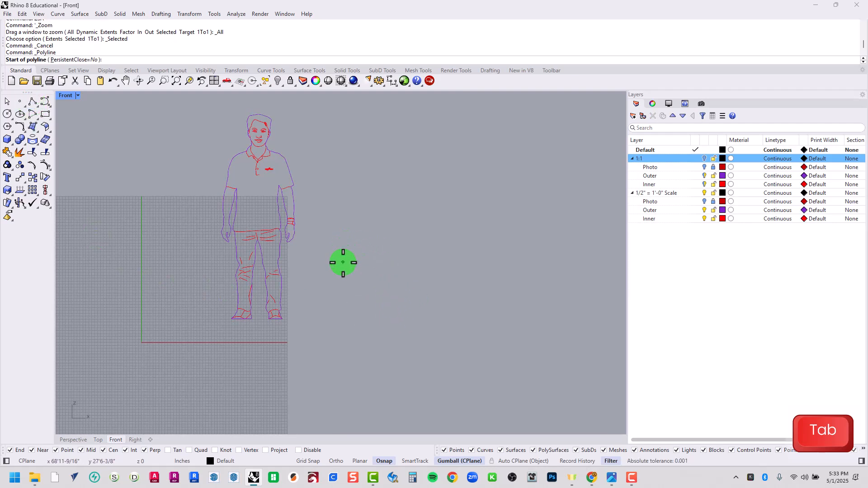
left_click(326, 256)
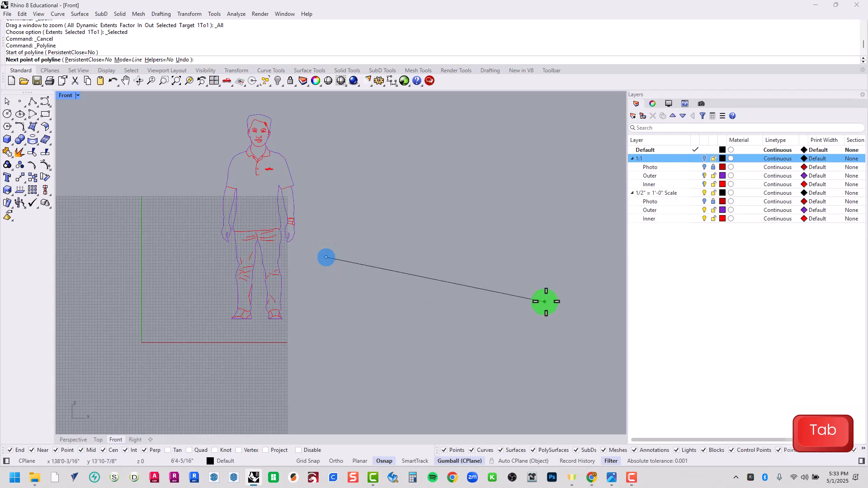
left_click(572, 305)
right_click(572, 309)
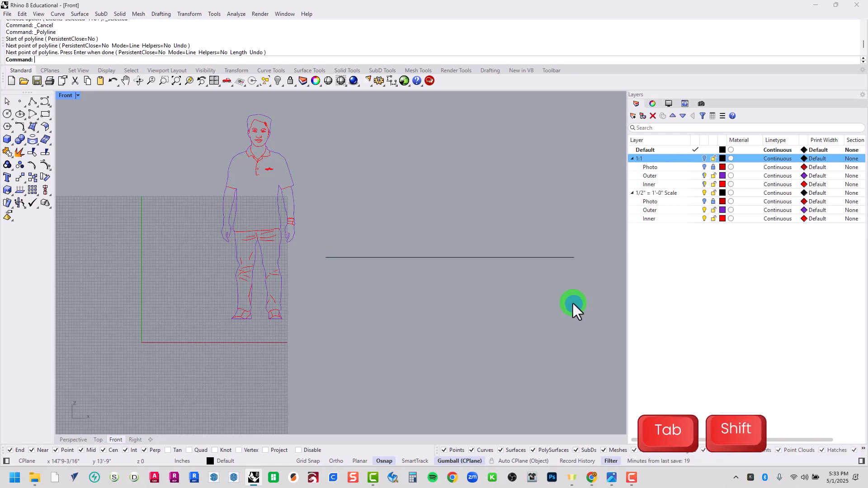
key("space")
key("Escape")
Offset the horizontal reference line 12" upward.
type("O")
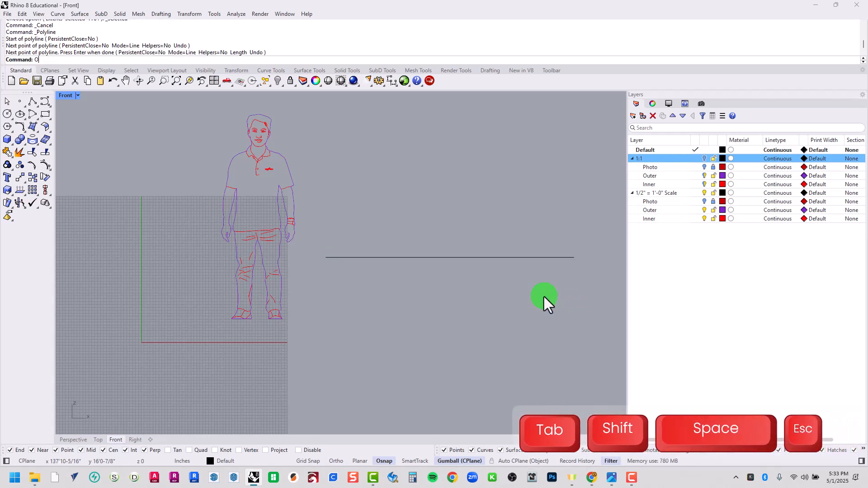
type("ffset")
key("Return")
type("12\"")
key("Return")
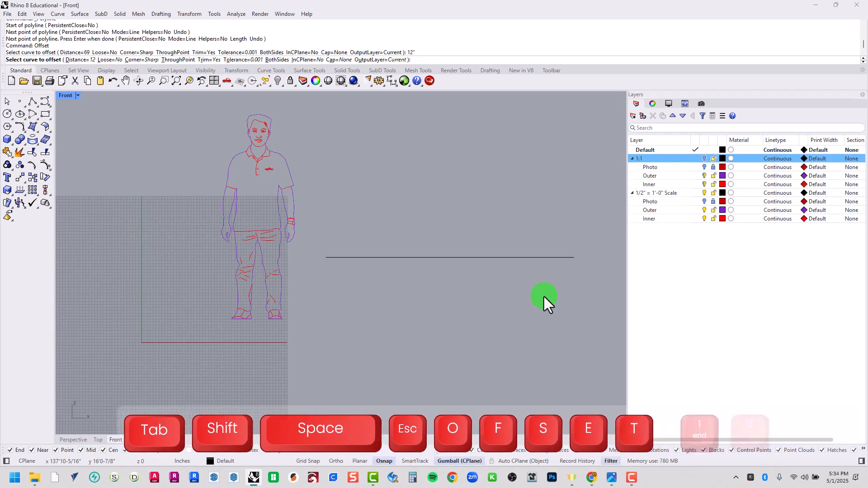
left_click_drag(526, 282, 450, 223)
key("Return")
left_click(432, 122)
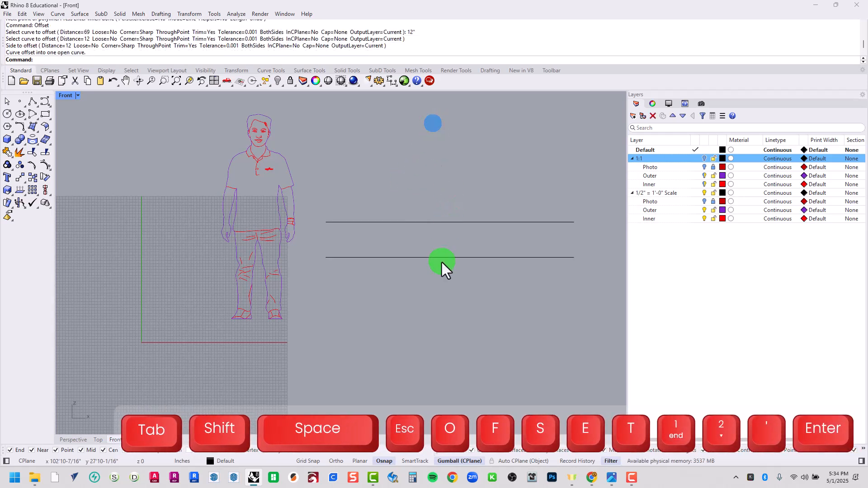
Offset the original reference line 1/2" upward and check its spacing against the 12" offset line.
left_click_drag(442, 286, 393, 244)
key("Return")
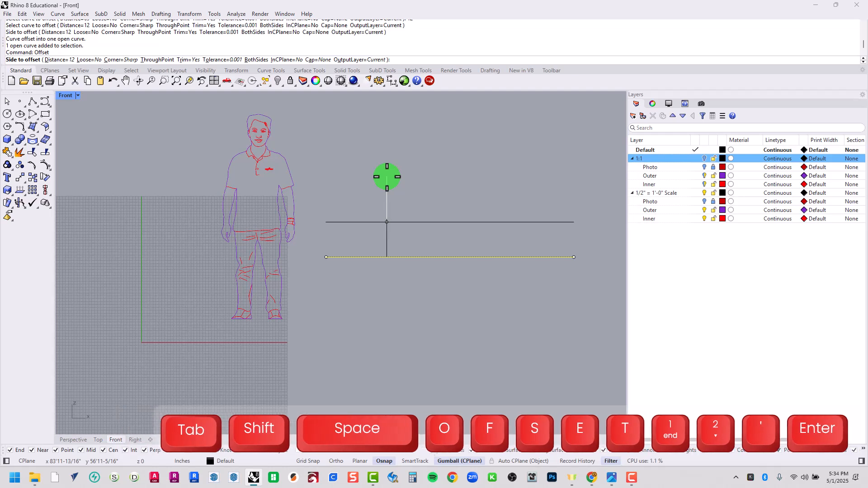
type("1/2\"")
key("Return")
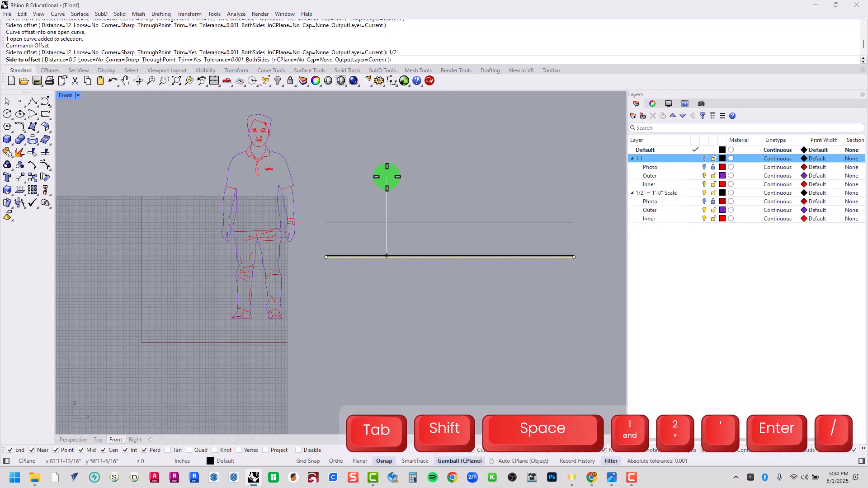
left_click(386, 177)
scroll(355, 232, "up", 6)
left_click_drag(364, 278, 340, 368)
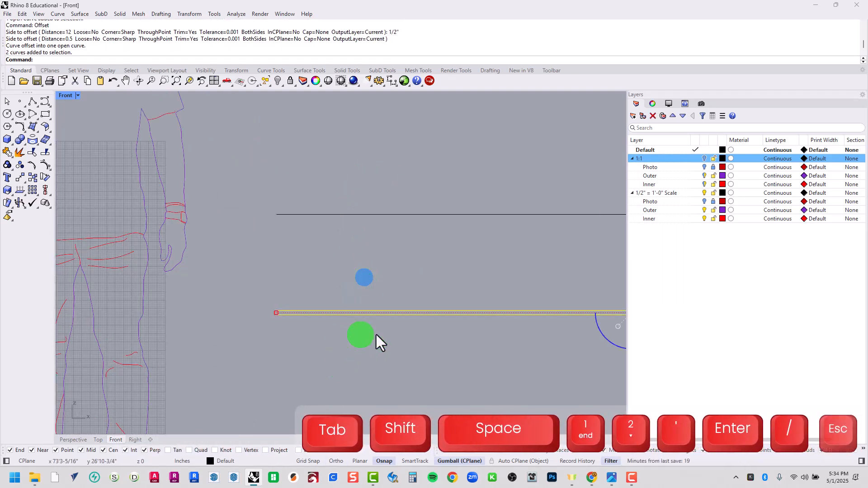
key("Escape")
left_click(450, 316)
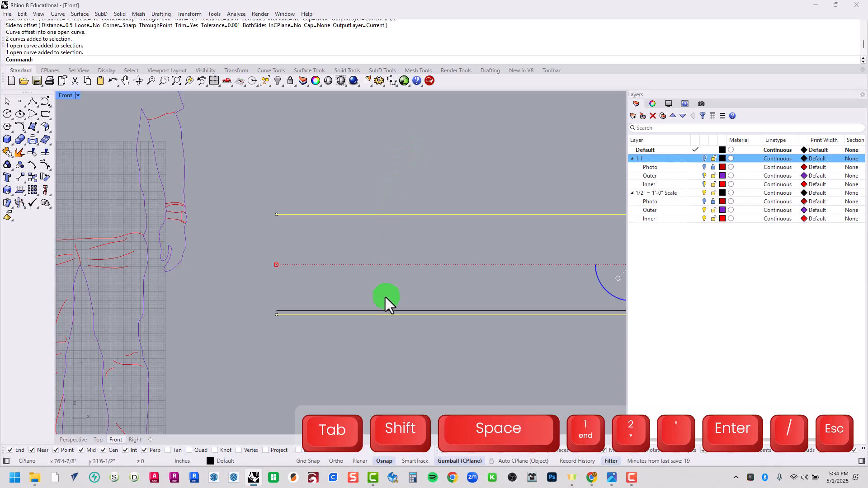
Turn on and unlock the Photo sublayer of 1/2" = 1'-0" Scale, selecting its photo together with the figure curves.
scroll(382, 296, "down", 5)
left_click_drag(337, 373, 176, 120)
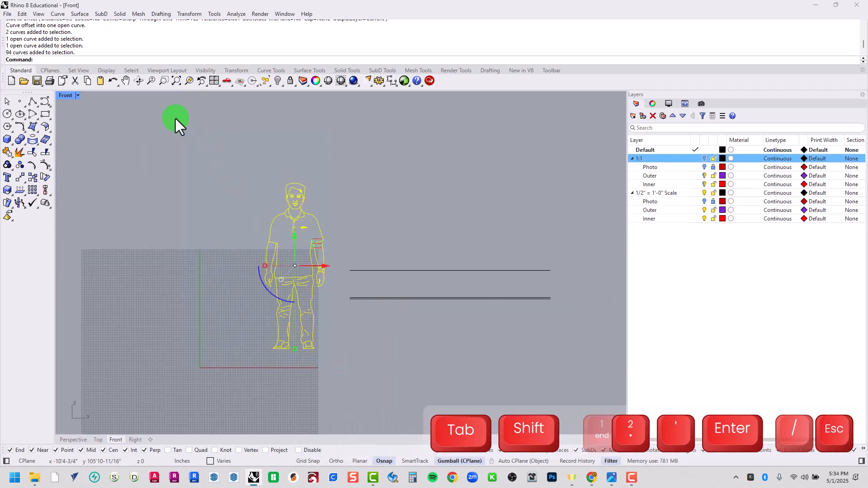
left_click(704, 202)
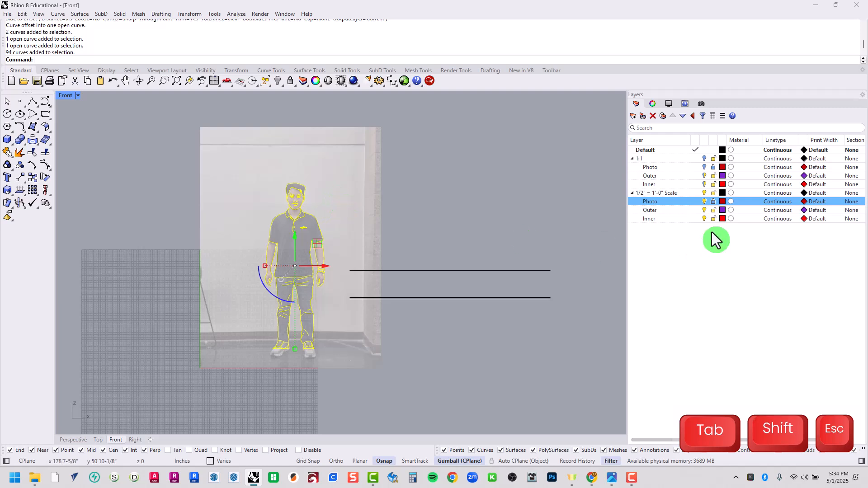
left_click(302, 149)
scroll(454, 312, "up", 5)
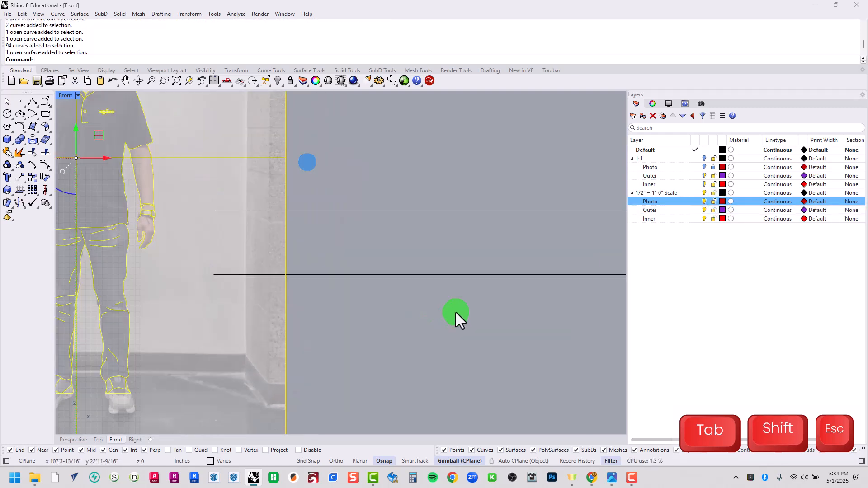
Scale the selected photo and curves from the original line's endpoint, using the 12" line as first reference and the 1/2" line as second.
type("scale")
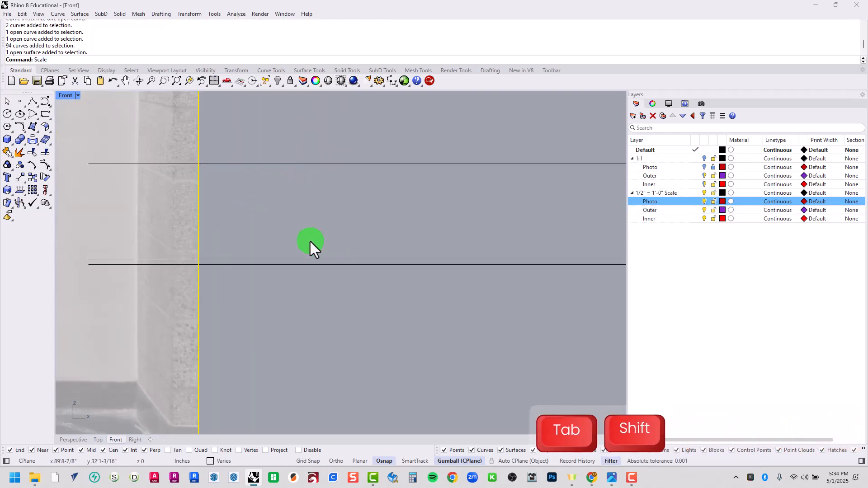
key("Return")
scroll(310, 241, "down", 6)
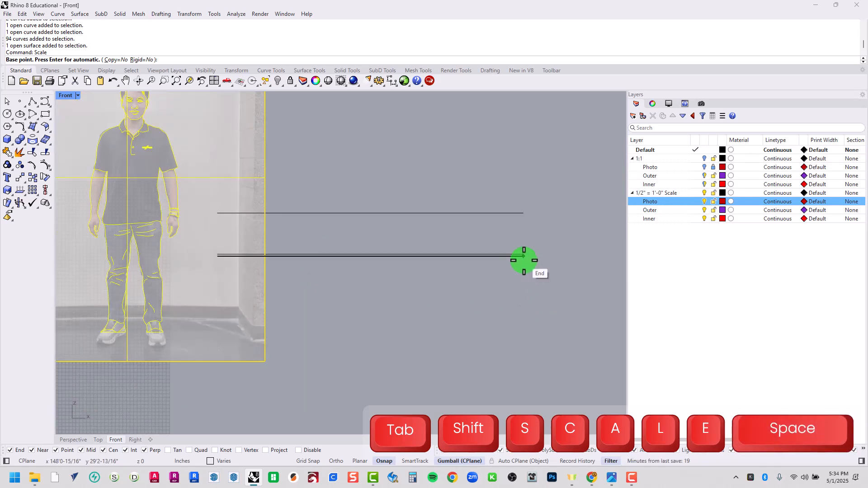
left_click(524, 261)
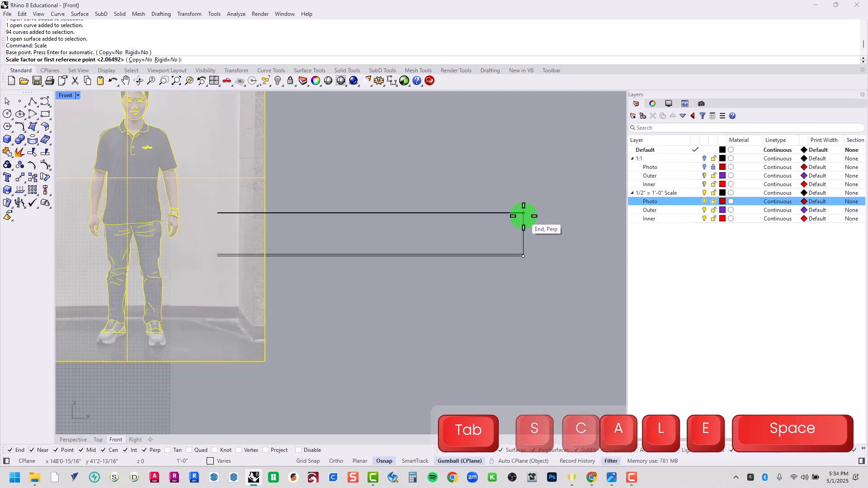
left_click(524, 214)
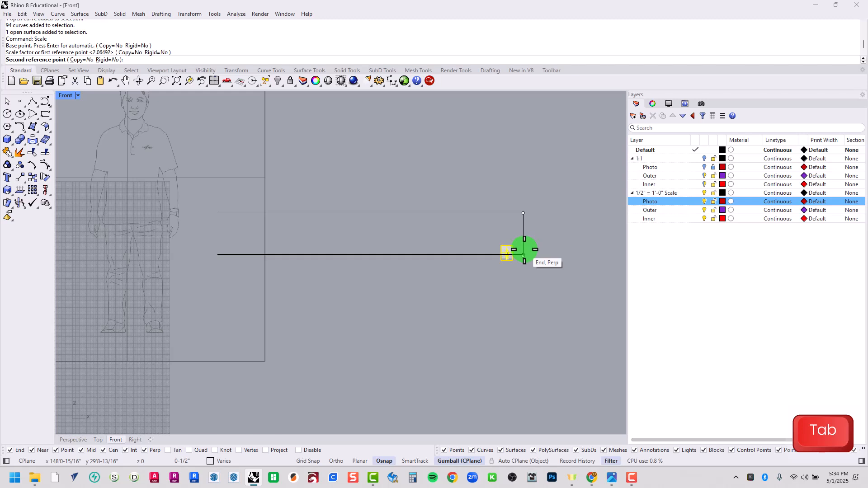
left_click(524, 249)
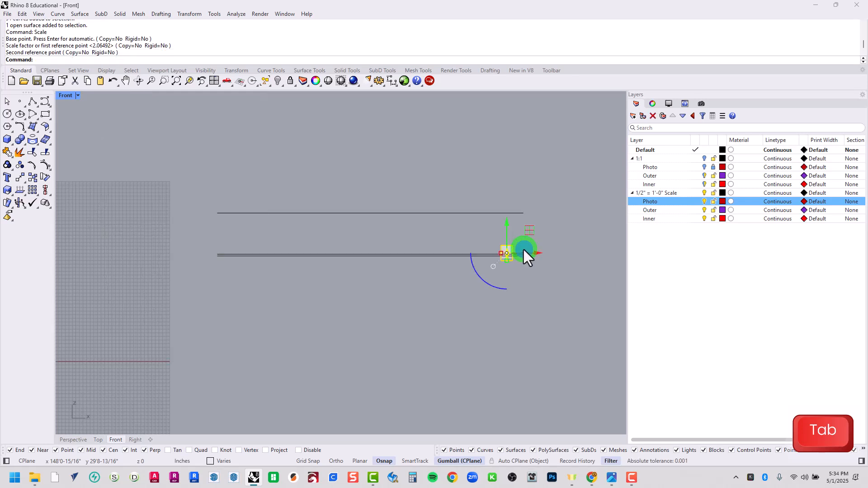
Examine the scaled photo and figure beside the 12" and 1/2" reference lines.
scroll(523, 252, "up", 10)
scroll(505, 256, "up", 10)
scroll(506, 255, "down", 6)
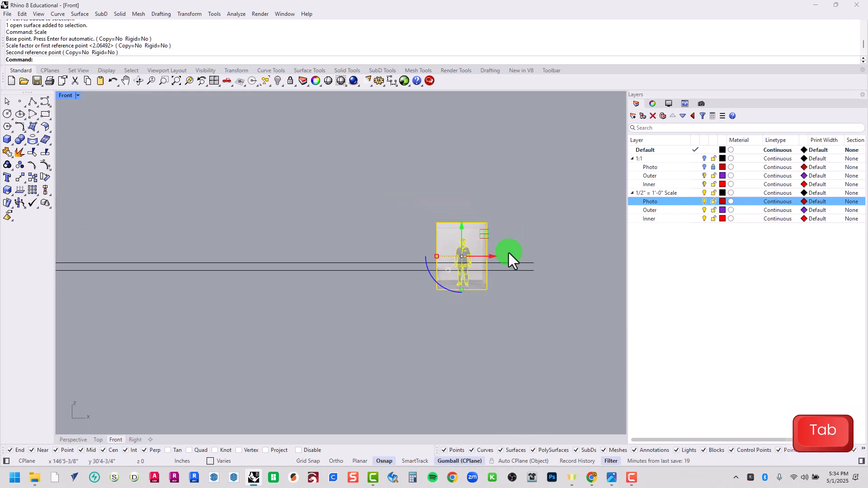
right_click_drag(509, 251, 466, 320)
left_click(541, 317)
left_click_drag(344, 255, 469, 401)
left_click(491, 339)
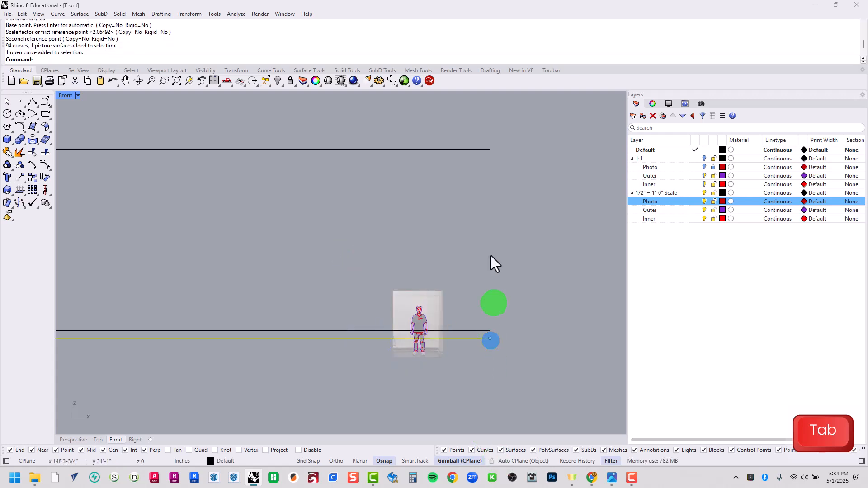
left_click(454, 149, "shift")
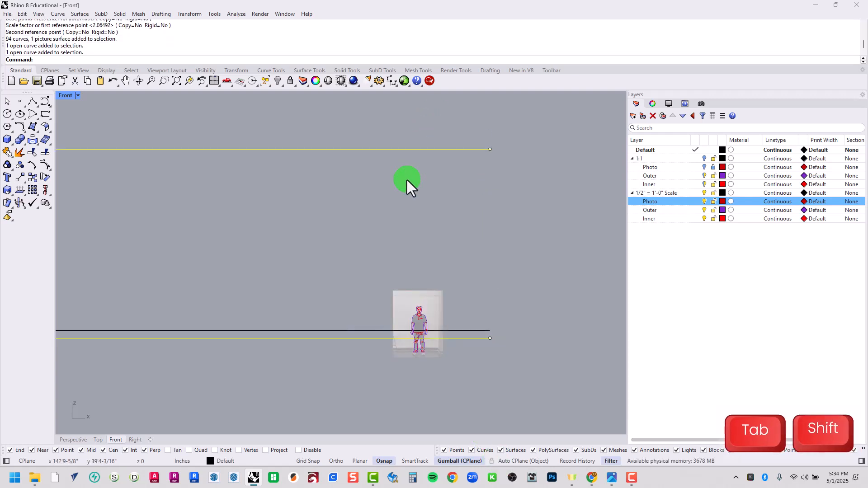
left_click_drag(512, 318, 484, 367)
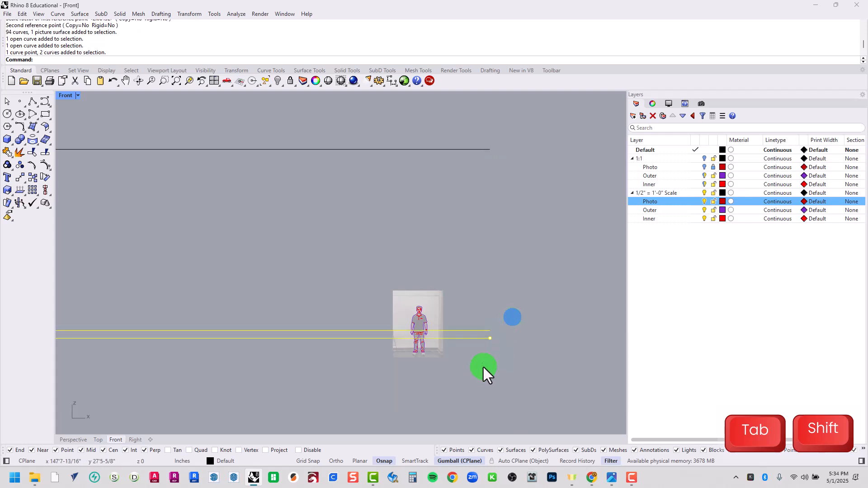
left_click(482, 385)
key("Escape")
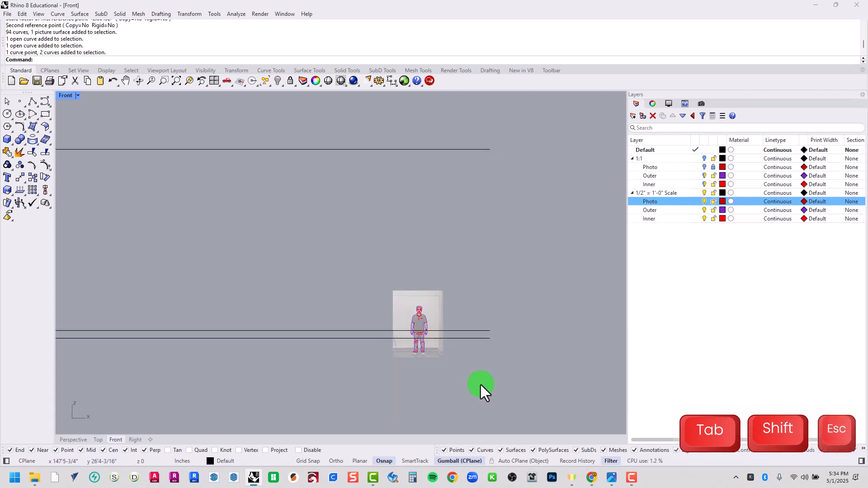
scroll(401, 313, "up", 5)
Delete the three horizontal reference lines.
scroll(399, 312, "down", 7)
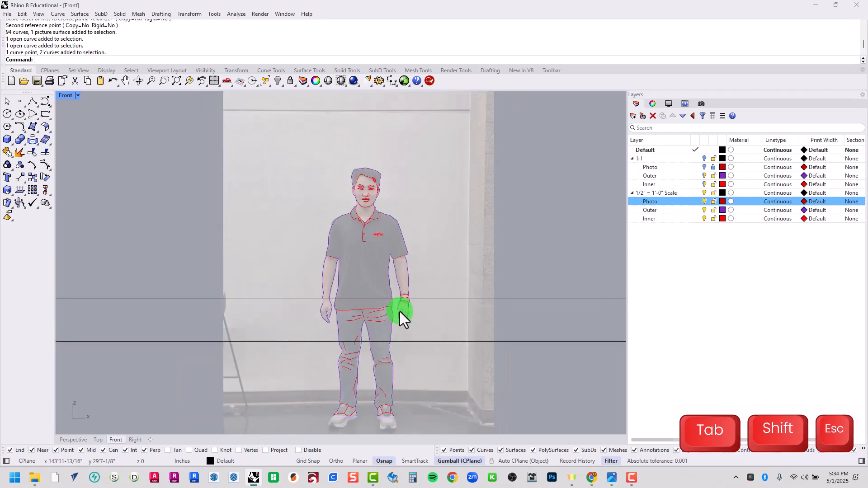
left_click_drag(422, 165, 425, 154)
key("Delete")
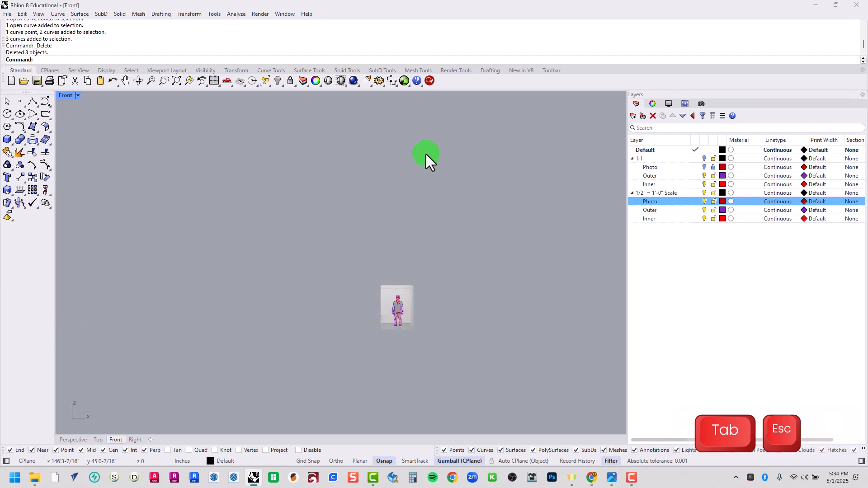
Turn the 1:1 parent layer back on to show the full-size traced figure.
scroll(424, 183, "down", 2)
scroll(438, 237, "down", 4)
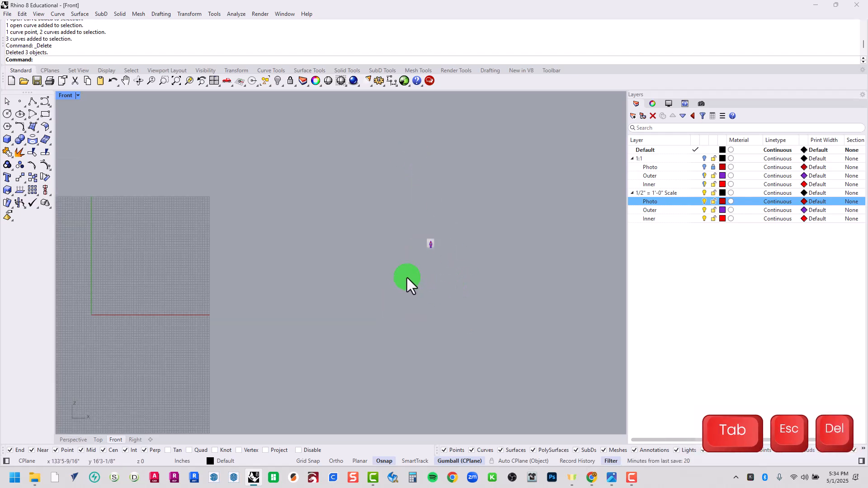
left_click(704, 157)
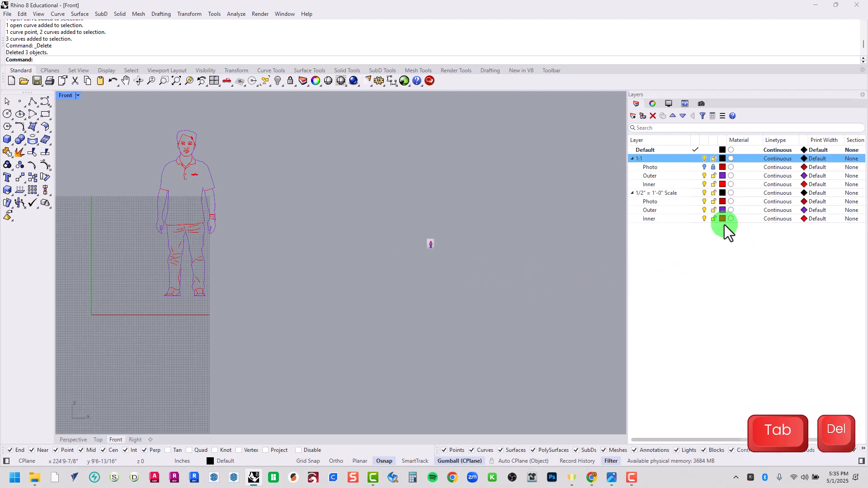
Select all sublayer objects of 1/2" = 1'-0" Scale and bring them close to the origin.
right_click(682, 193)
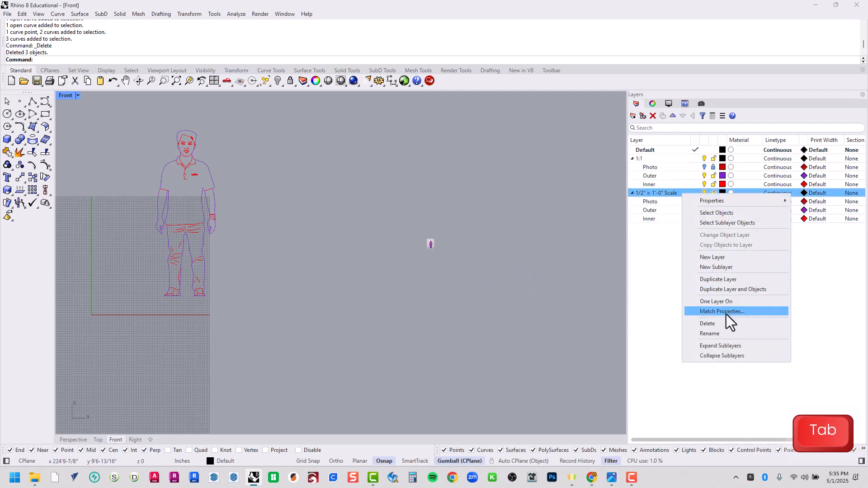
left_click(731, 222)
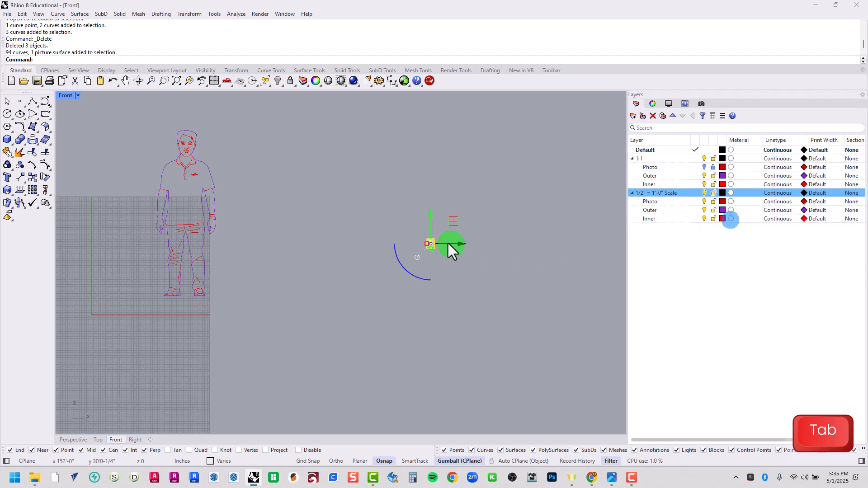
left_click_drag(456, 227, 120, 289)
scroll(74, 315, "up", 6)
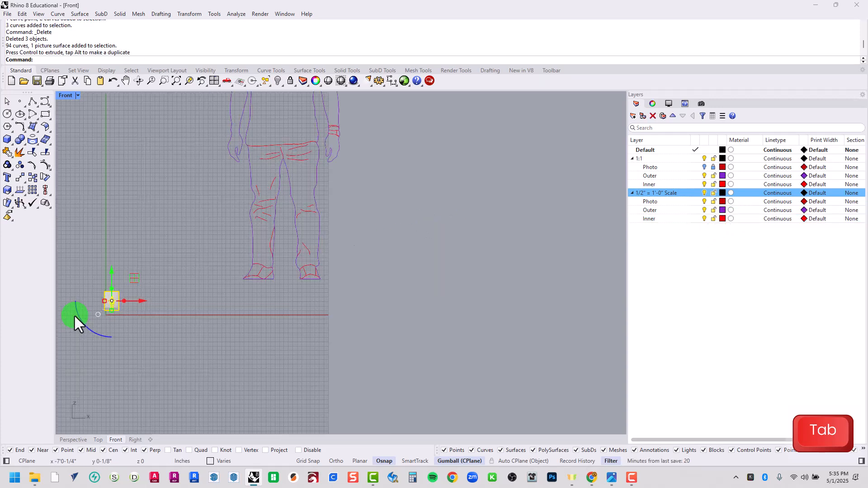
Move the scaled photo and curves from the photo's lower-left corner to the origin, 0, and zoom to the selection.
type("M")
key("space")
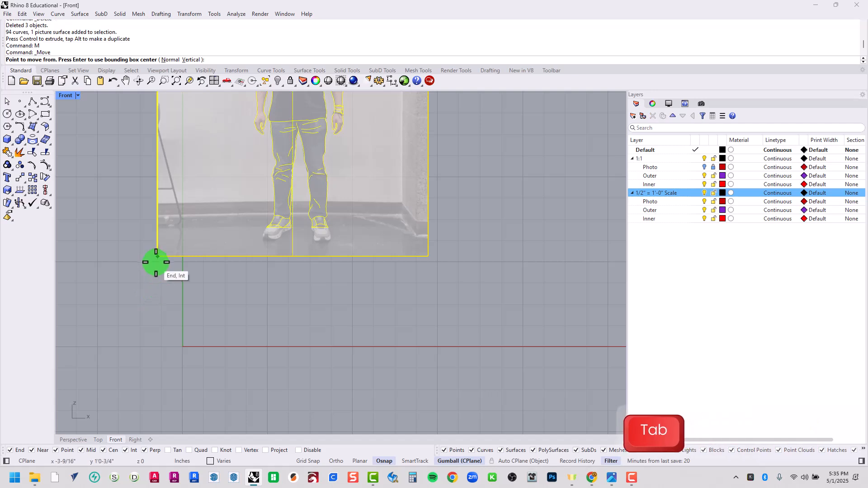
left_click(156, 258)
type("0")
key("Return")
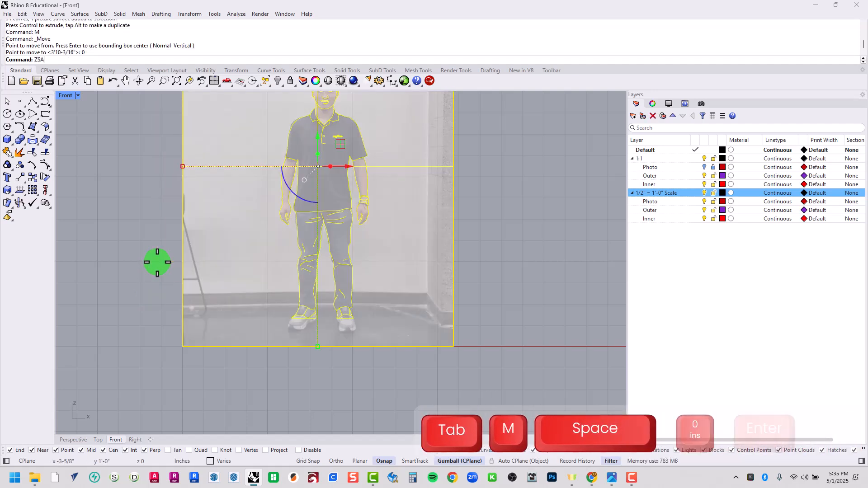
type("ZSA")
key("Return")
key("Escape")
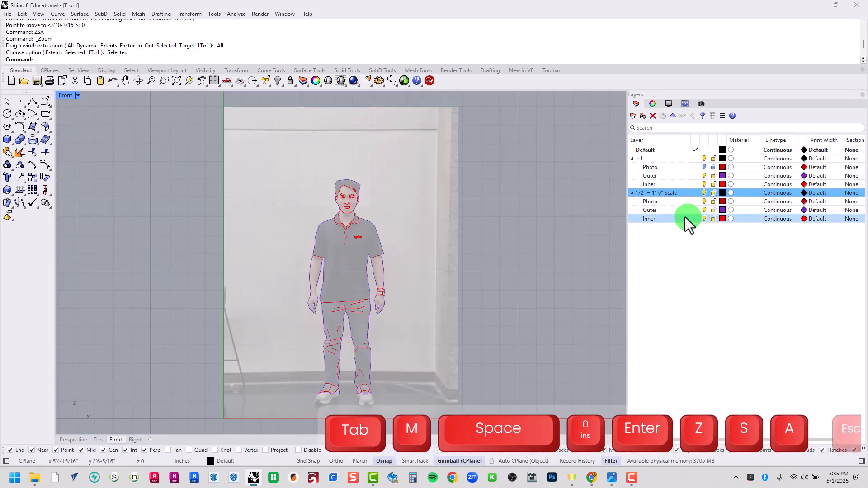
Turn off the Photo sublayer of 1/2" = 1'-0" Scale and compare the small figure with the full-size one.
left_click(704, 201)
scroll(268, 286, "down", 20)
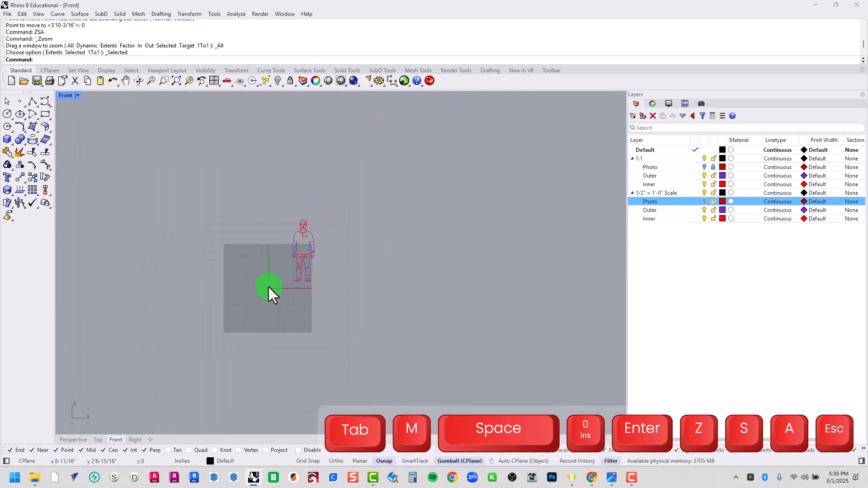
scroll(278, 279, "up", 12)
scroll(403, 310, "down", 5)
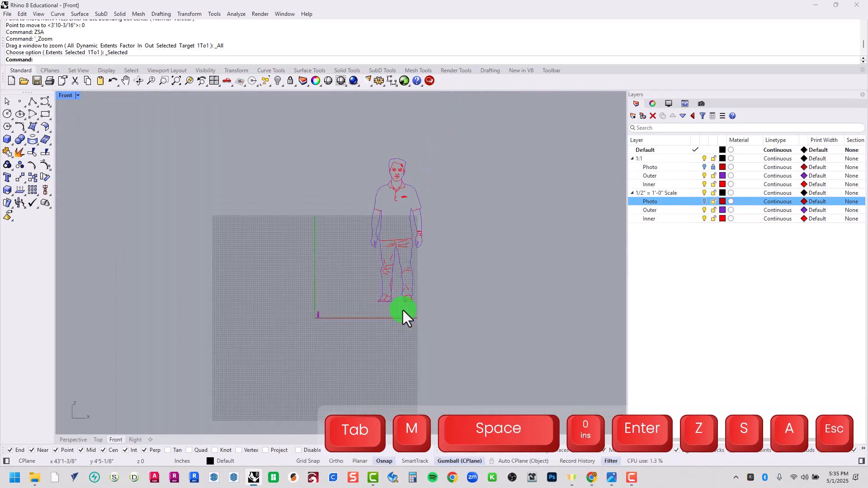
Show and unlock the Photo sublayer of 1:1, then select the full-size photo with its curves to inspect them against the small figure.
left_click(704, 167)
left_click(713, 167)
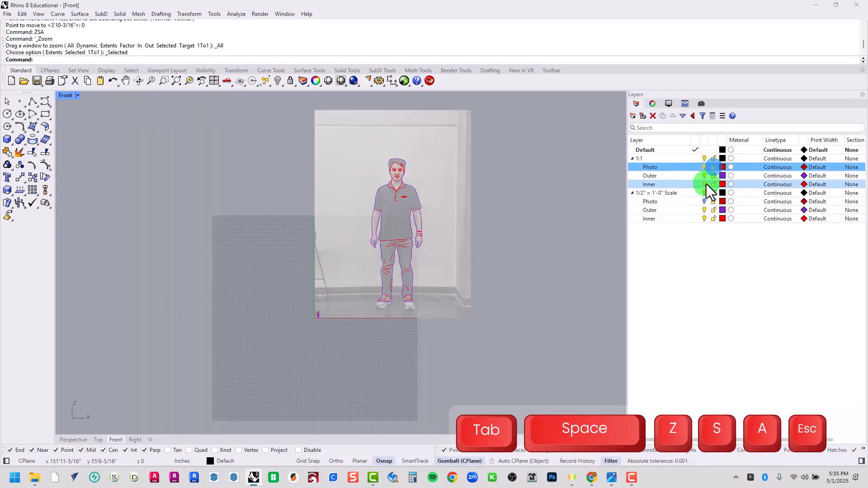
mouse_move(494, 101)
left_mouse_down()
mouse_move(495, 131)
mouse_move(350, 368)
left_mouse_up()
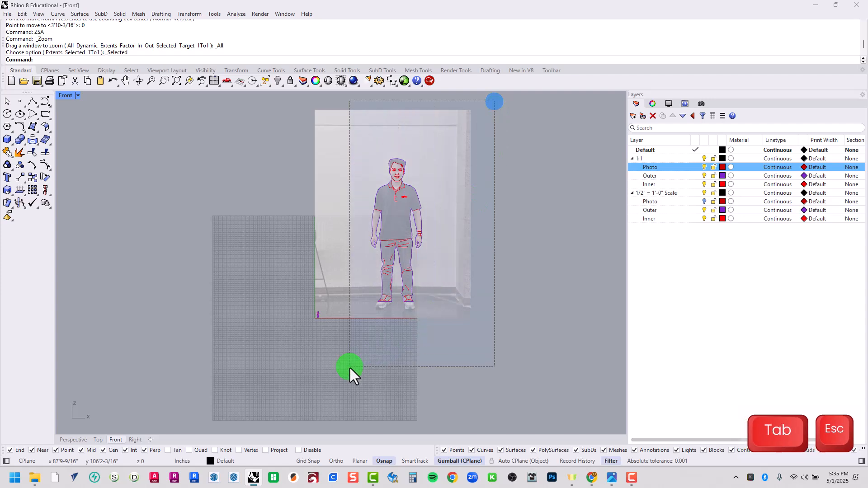
left_click(357, 315)
scroll(358, 316, "up", 10)
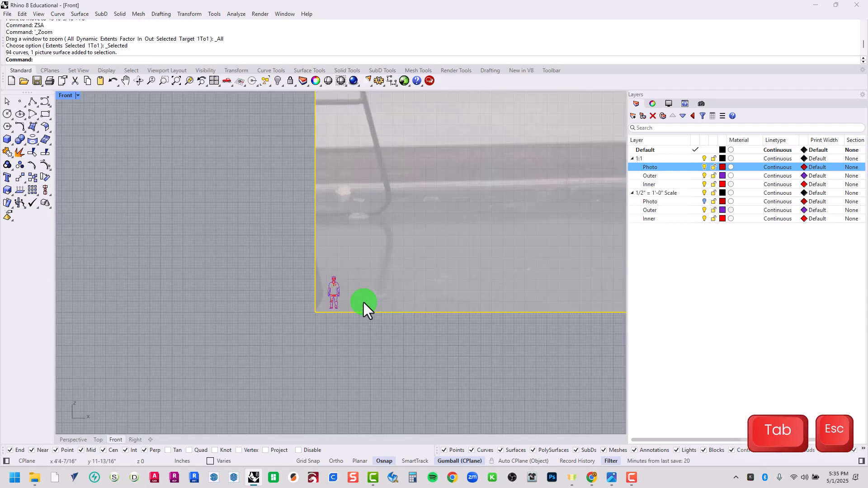
scroll(299, 348, "down", 10)
key("Escape")
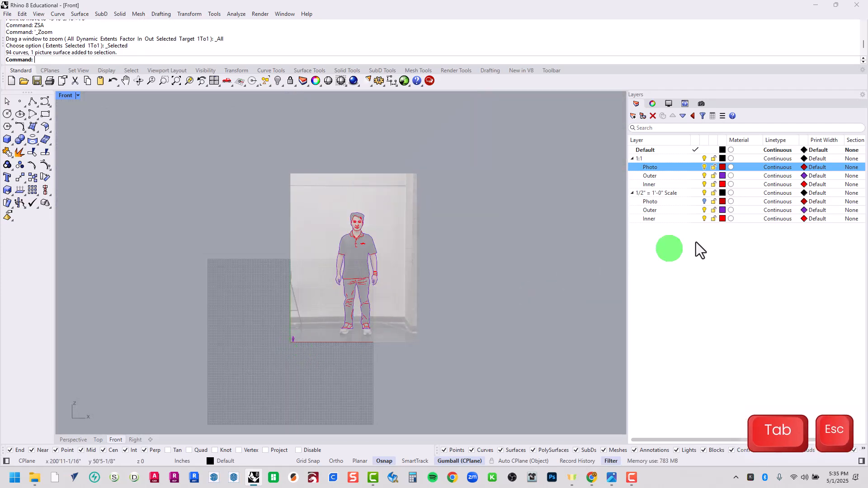
Lock the Photo sublayers of 1/2" = 1'-0" Scale and 1:1, and turn off the 1:1 Photo sublayer.
left_click(715, 202)
left_click(712, 218, "ctrl")
left_click(707, 168)
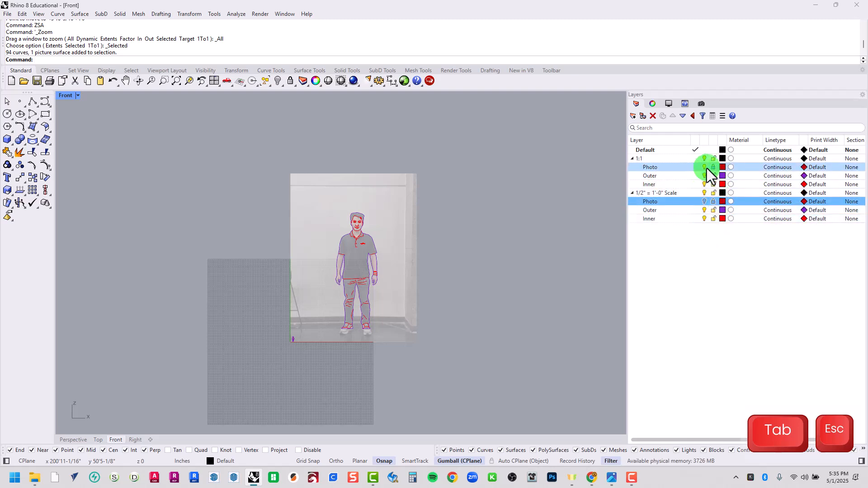
left_click(704, 167)
Check the selectable curves of the full-size figure and of the small scaled figure at the origin, clearing each selection.
scroll(289, 330, "up", 5)
right_click_drag(315, 350, 309, 361)
left_click_drag(332, 404, 608, 83)
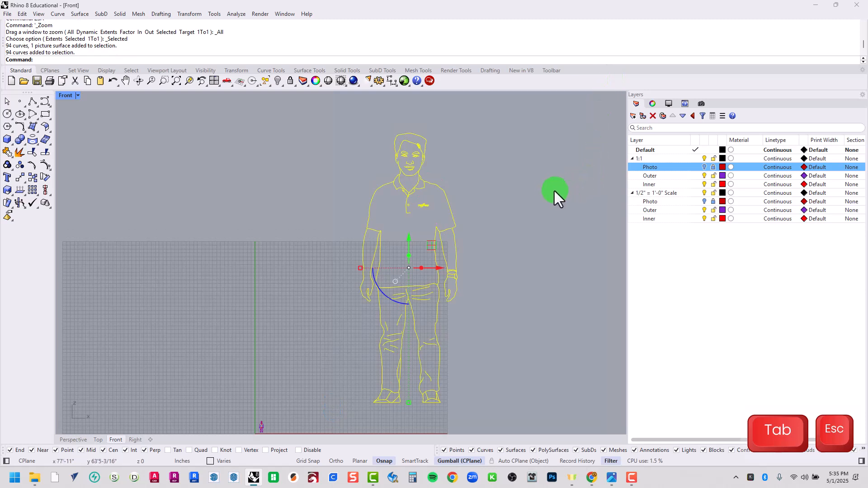
left_click(548, 193)
key("Escape")
right_click_drag(432, 343, 481, 271)
left_click_drag(222, 316, 393, 429)
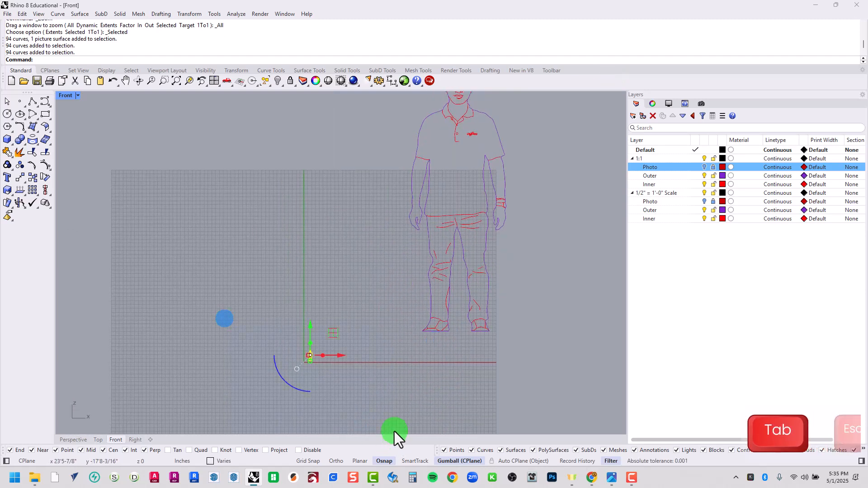
key("Escape")
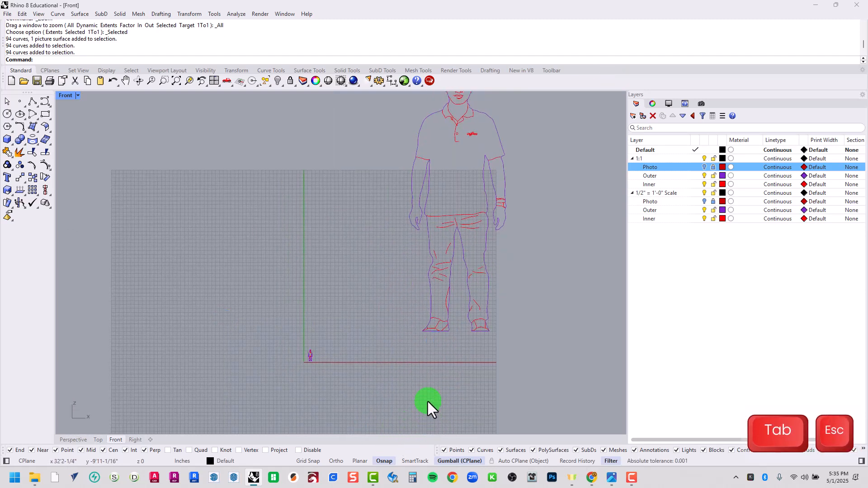
left_click(428, 394)
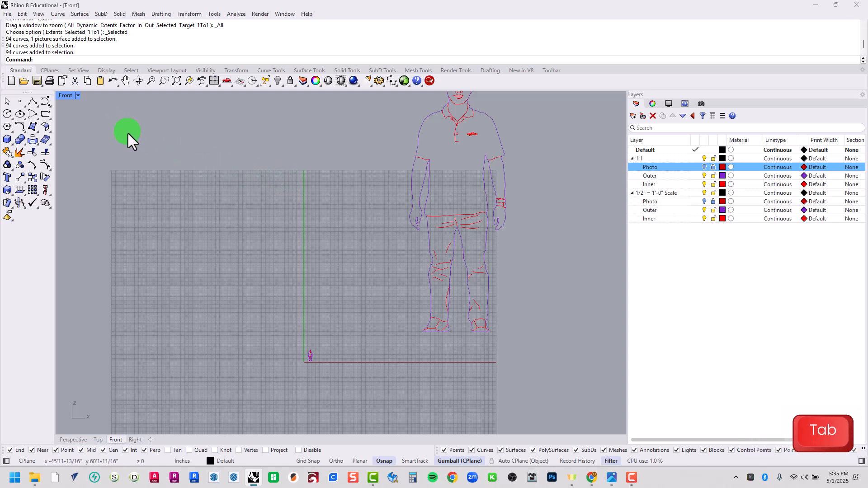
left_click(376, 484)
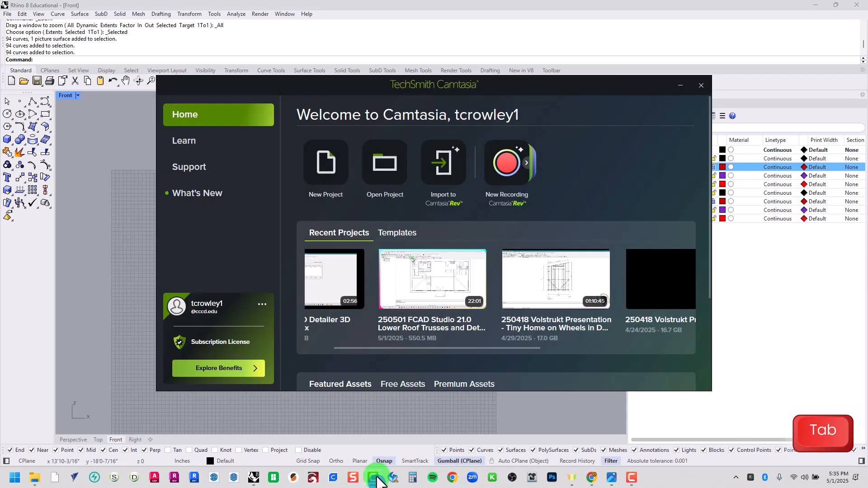